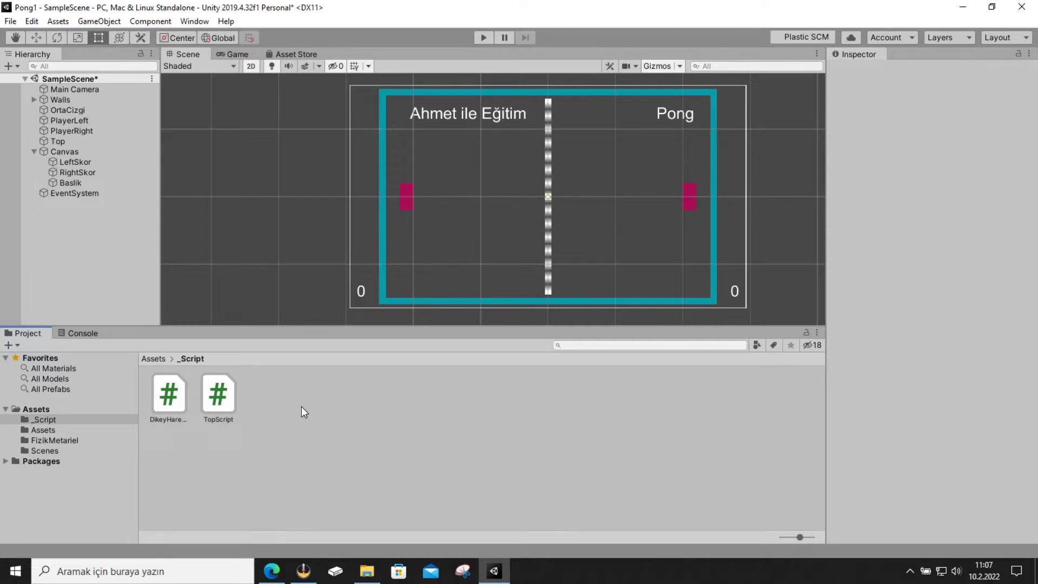
# Play-test the Pong game by moving both paddles with W/S and Up/Down, then stop it.
pyautogui.click(483, 37)
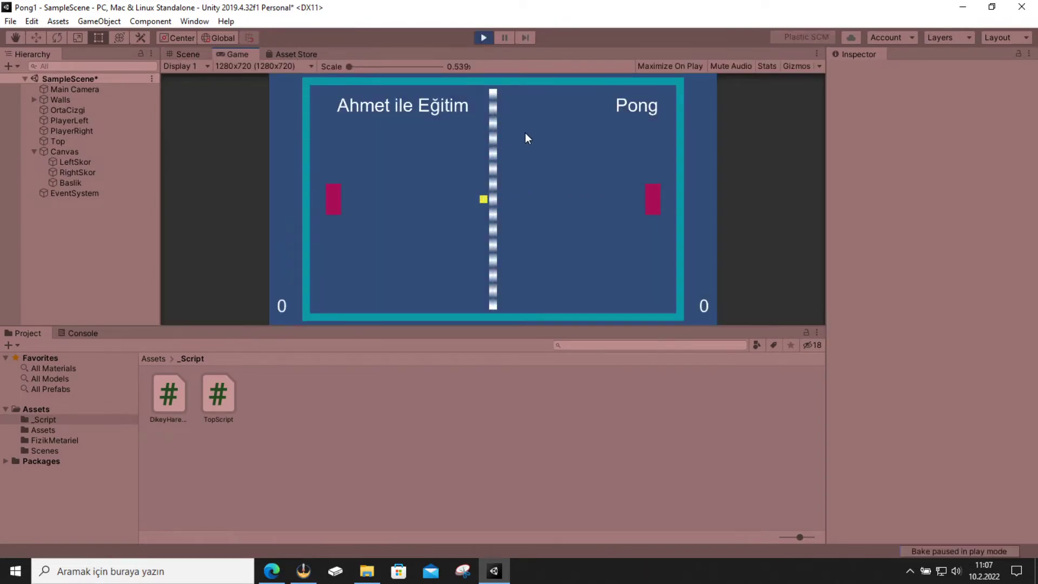
pyautogui.press('s')
pyautogui.press('Up')
pyautogui.press('Down')
pyautogui.press('w')
pyautogui.click(483, 38)
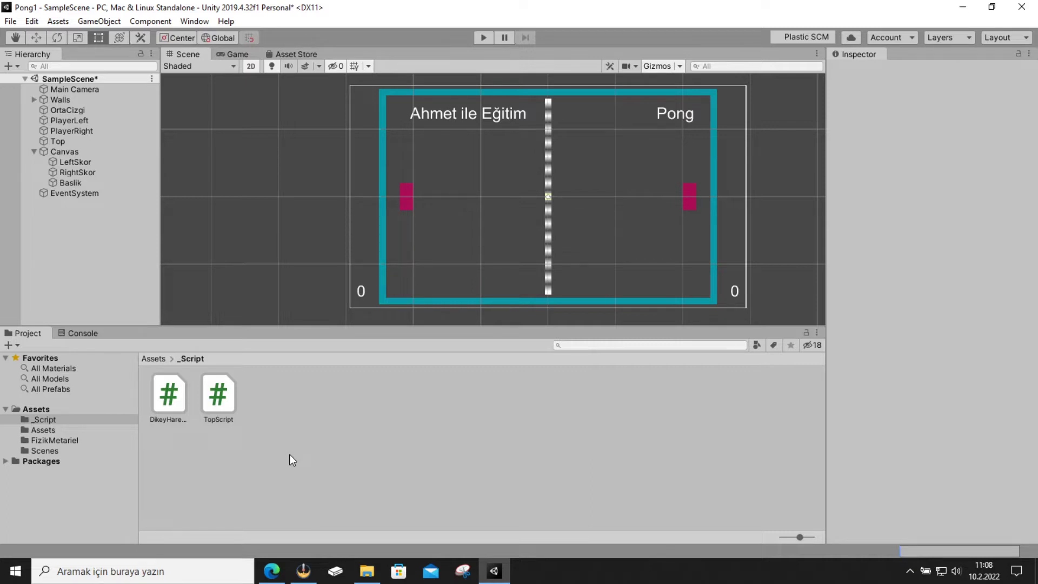
# Create a new C# script named GameManager in the _Script folder.
pyautogui.hotkey('alt', 'Tab')
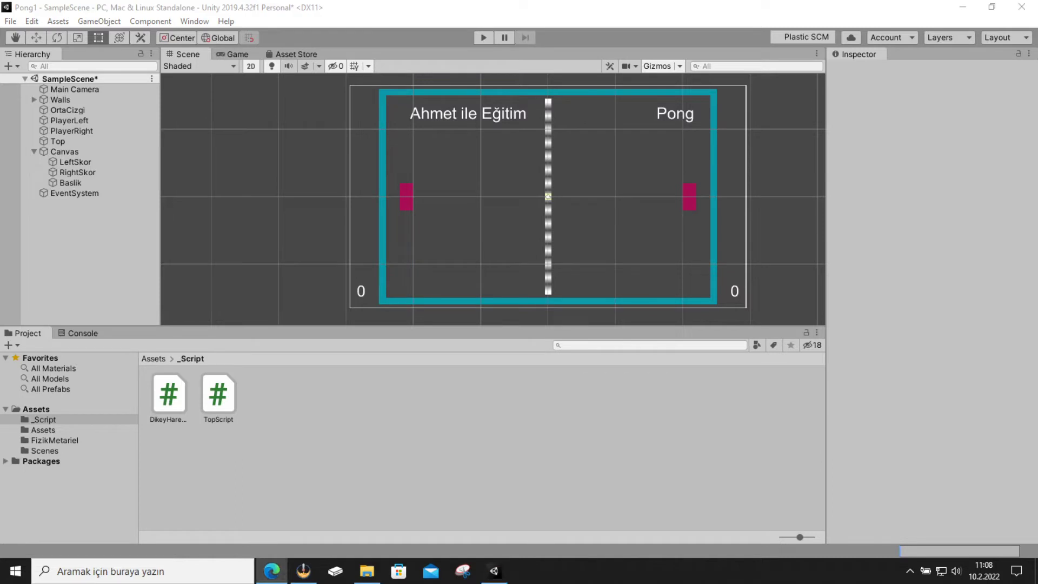
pyautogui.rightClick(304, 415)
pyautogui.moveTo(392, 97)
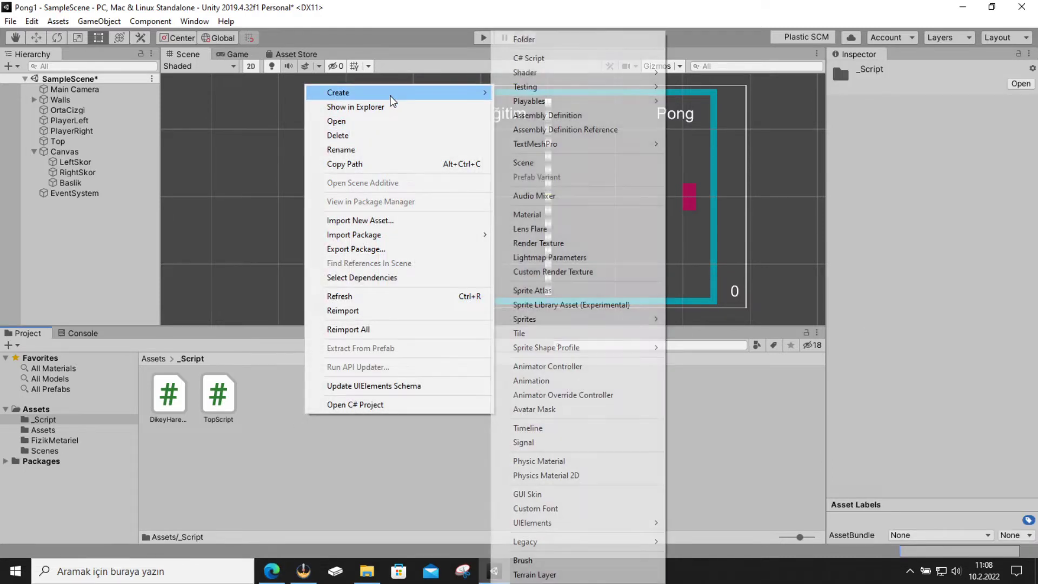
pyautogui.click(548, 63)
pyautogui.write('Ga')
pyautogui.write('me')
pyautogui.write('Ma')
pyautogui.write('m')
pyautogui.write('ager')
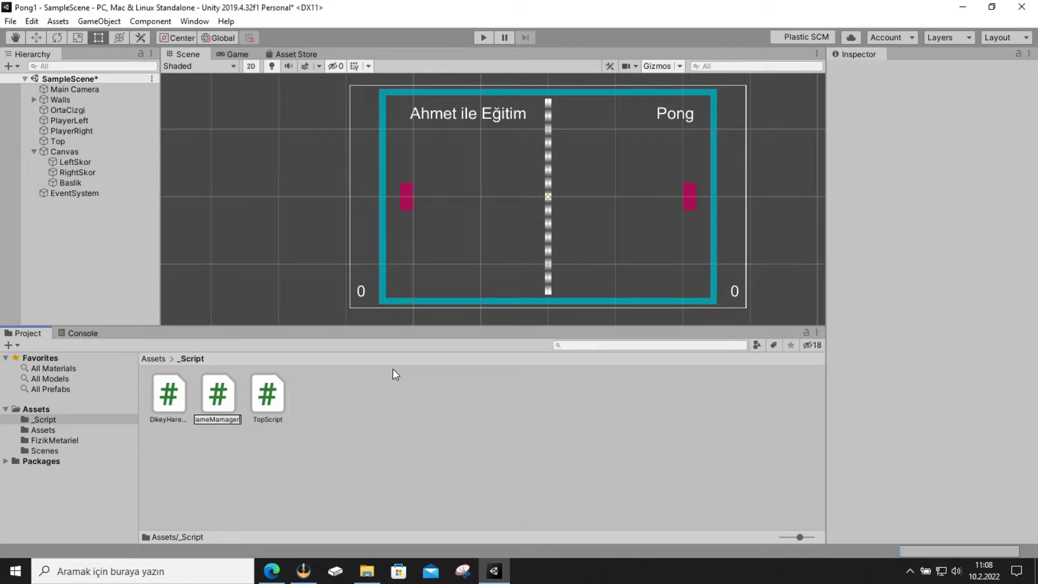
pyautogui.press('BackSpace')
pyautogui.write('n')
pyautogui.press('Return')
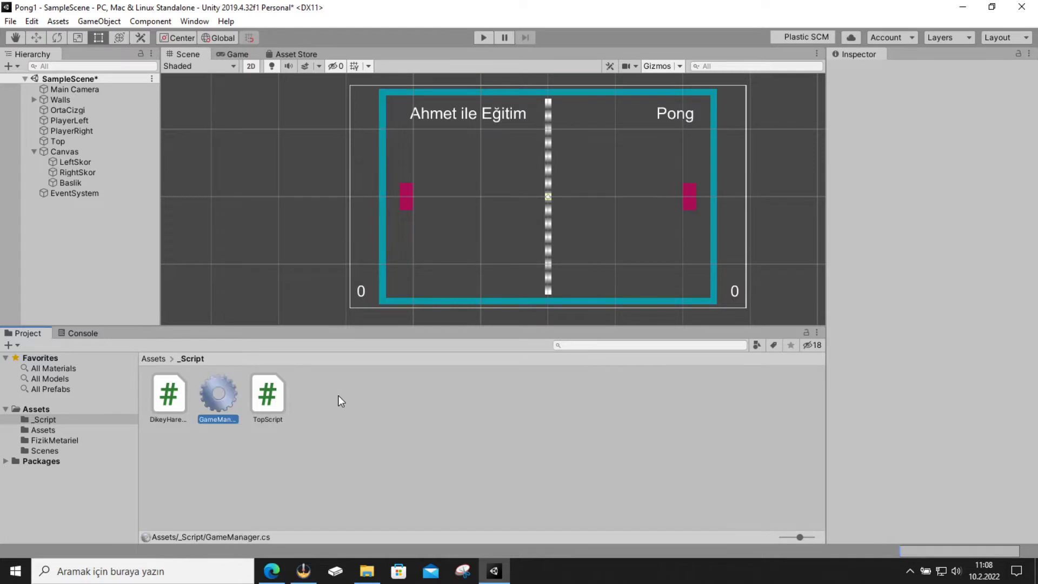
pyautogui.click(255, 399)
pyautogui.click(219, 405)
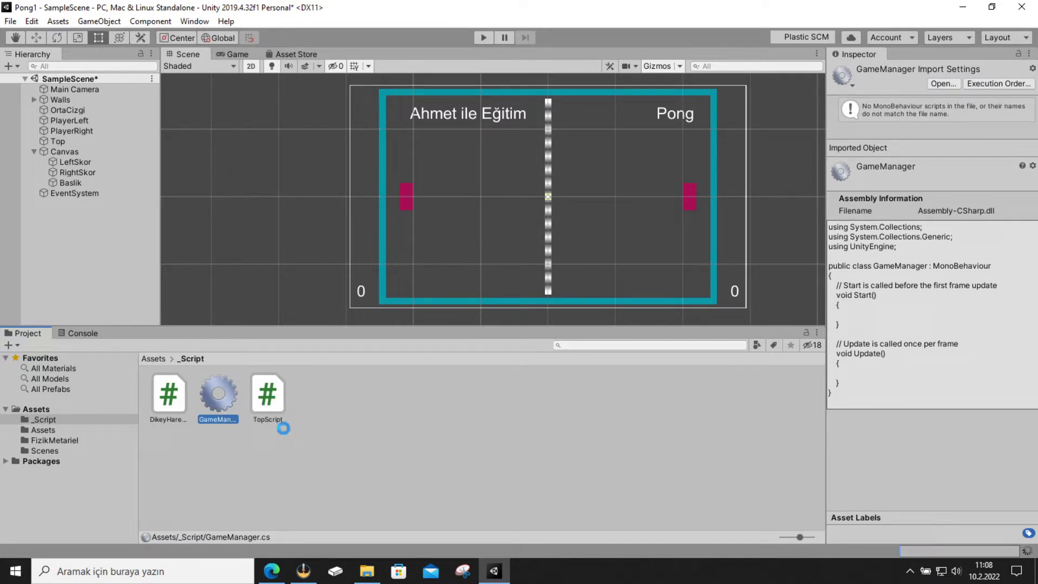
pyautogui.click(232, 436)
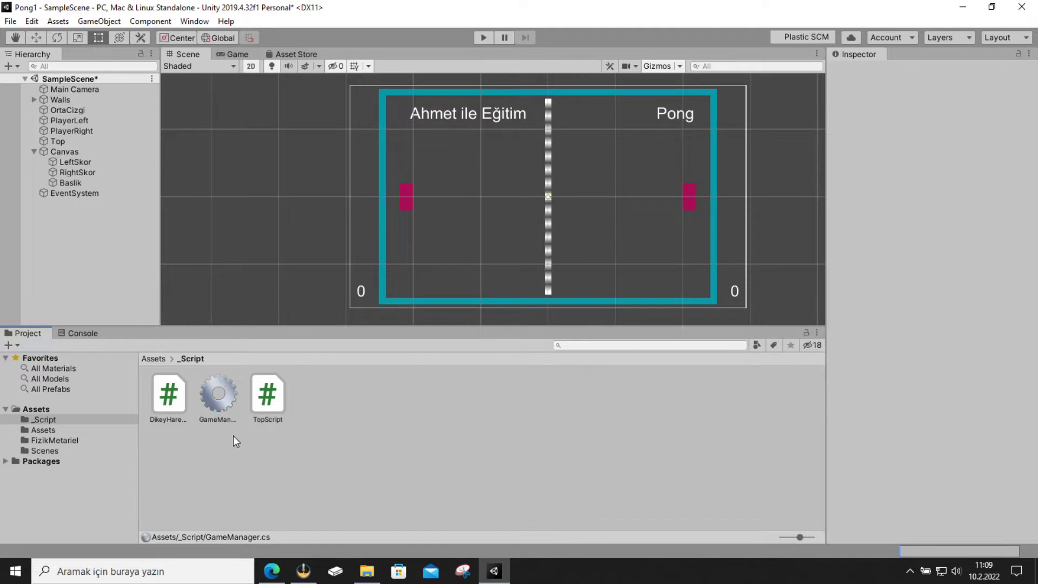
pyautogui.click(263, 404)
pyautogui.click(231, 404)
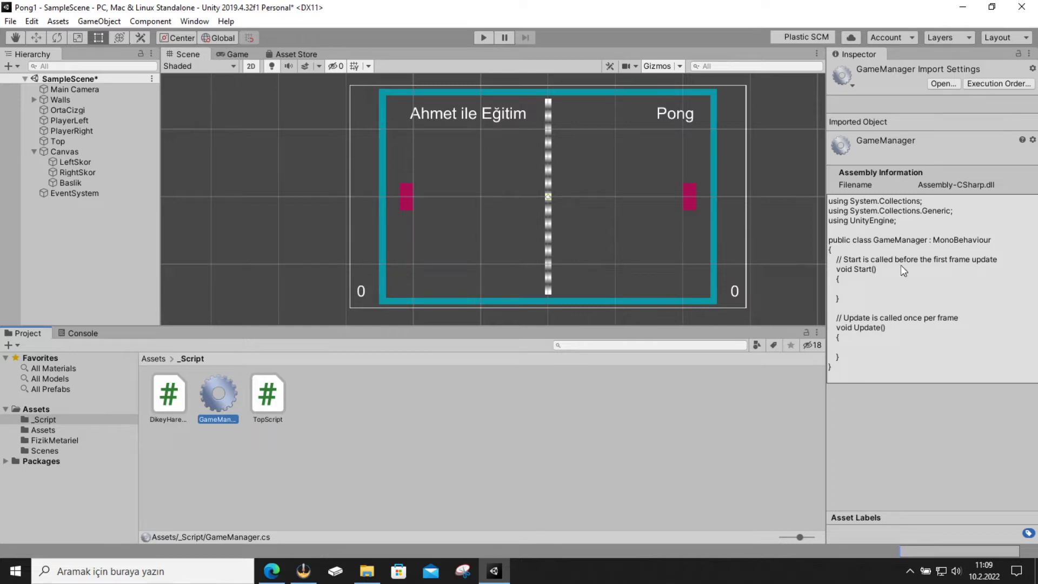
pyautogui.click(362, 432)
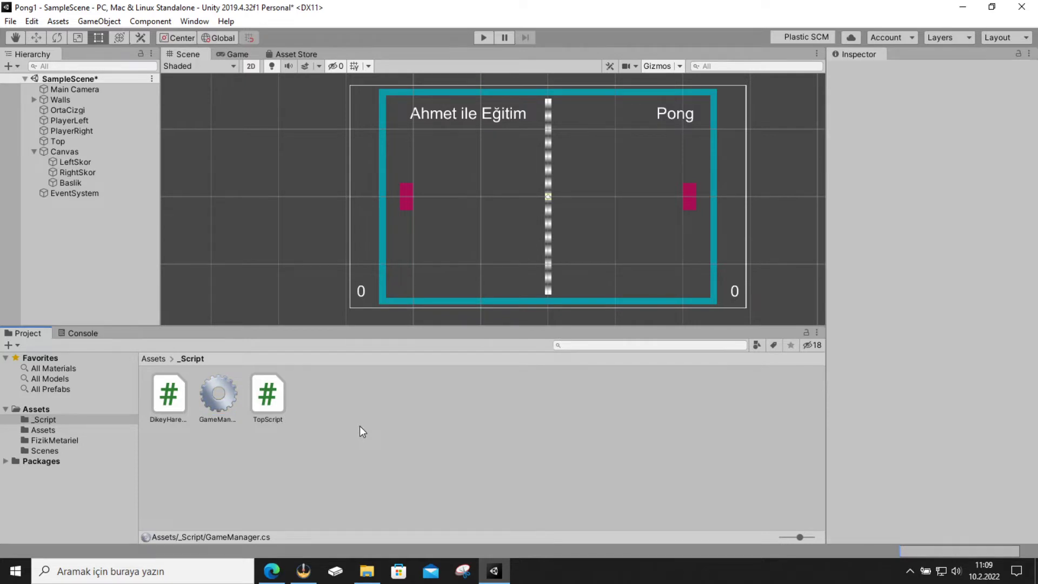
pyautogui.click(208, 402)
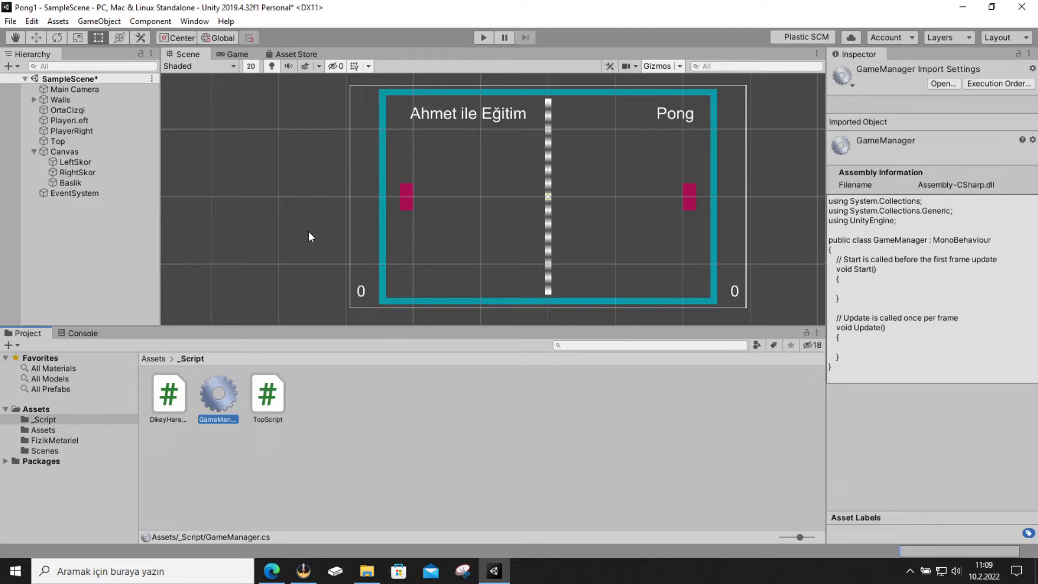
pyautogui.click(320, 278)
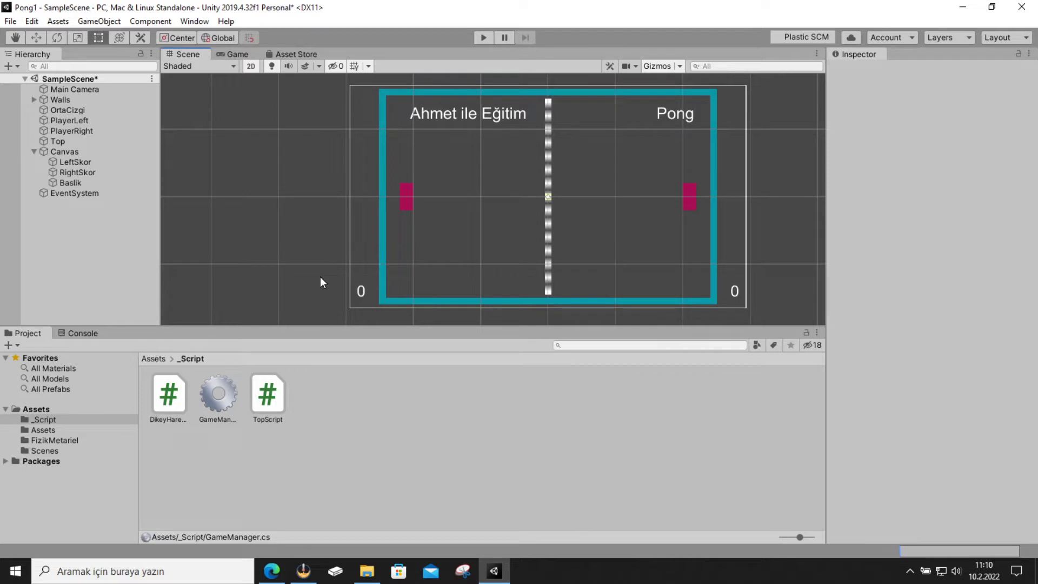
pyautogui.click(234, 388)
pyautogui.click(300, 404)
pyautogui.click(225, 393)
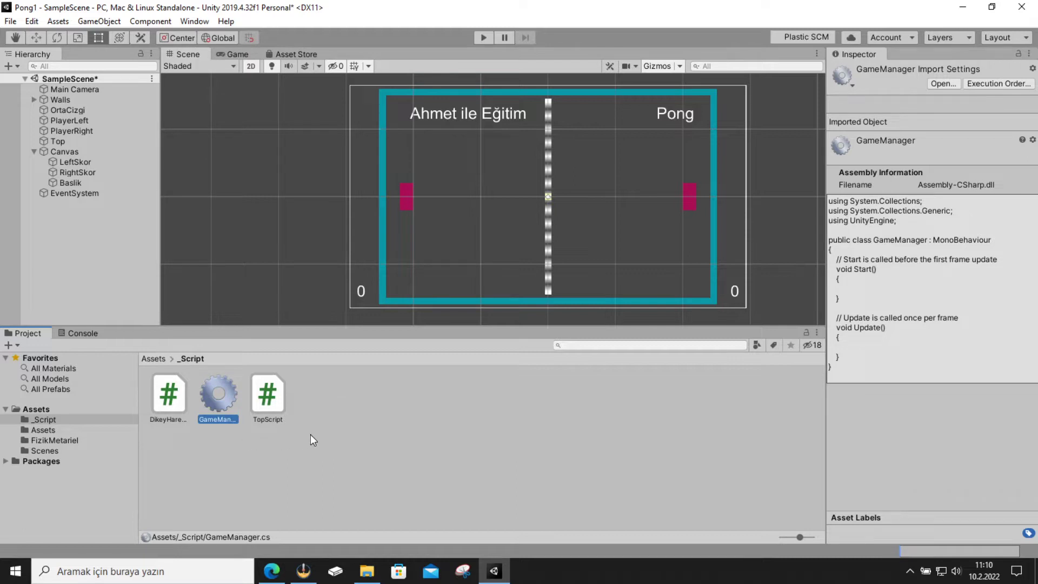
pyautogui.click(326, 426)
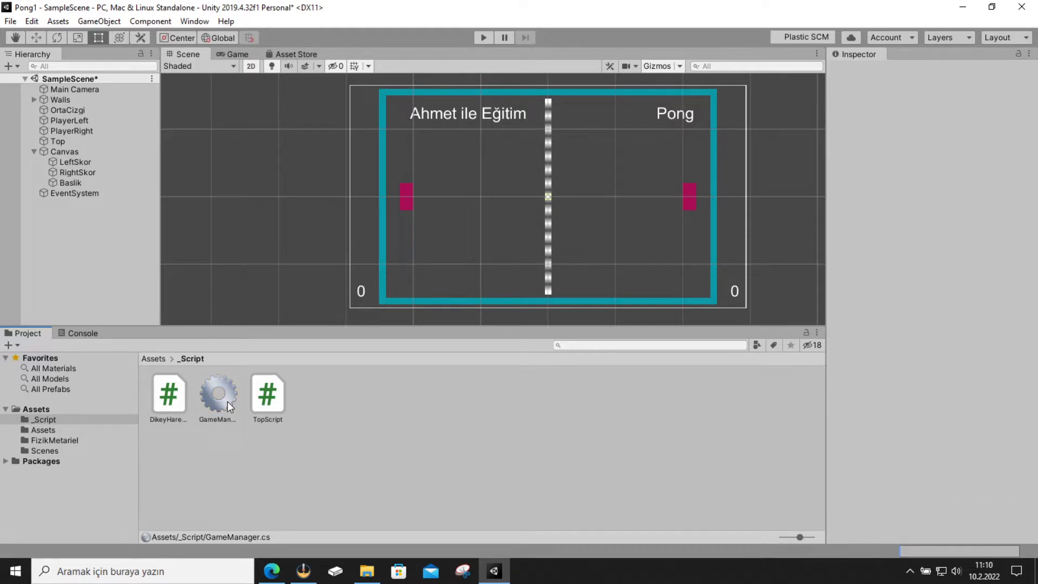
pyautogui.click(228, 402)
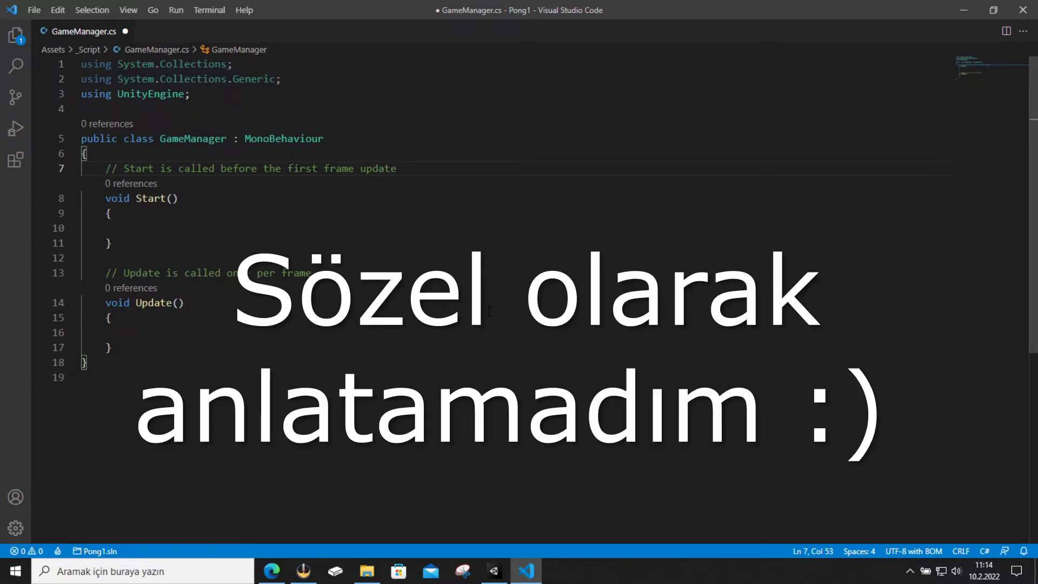
# Switch between Unity and GameManager.cs in VS Code, placing the caret in Start and Update.
pyautogui.click(157, 230)
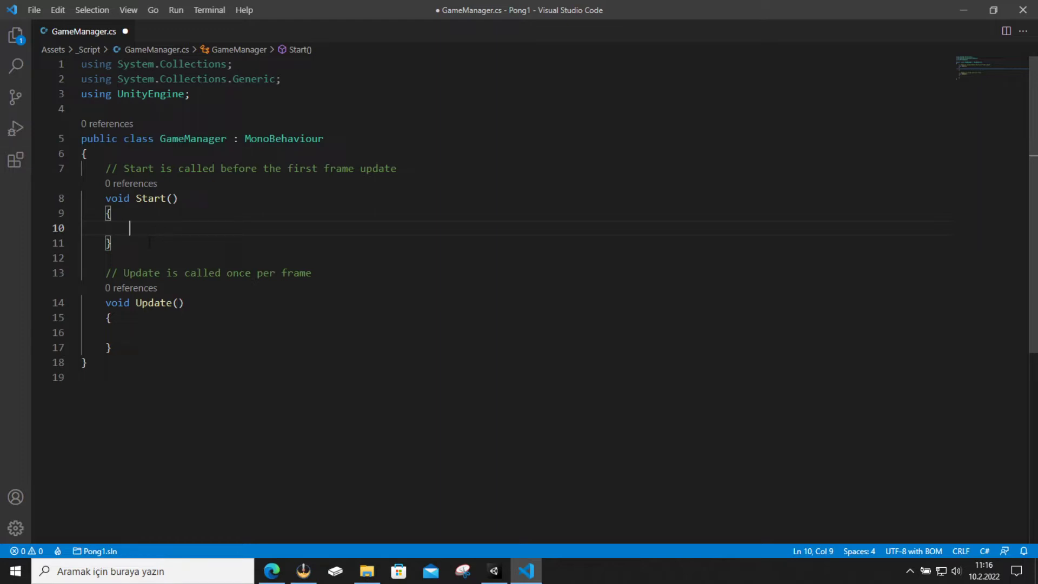
pyautogui.click(508, 574)
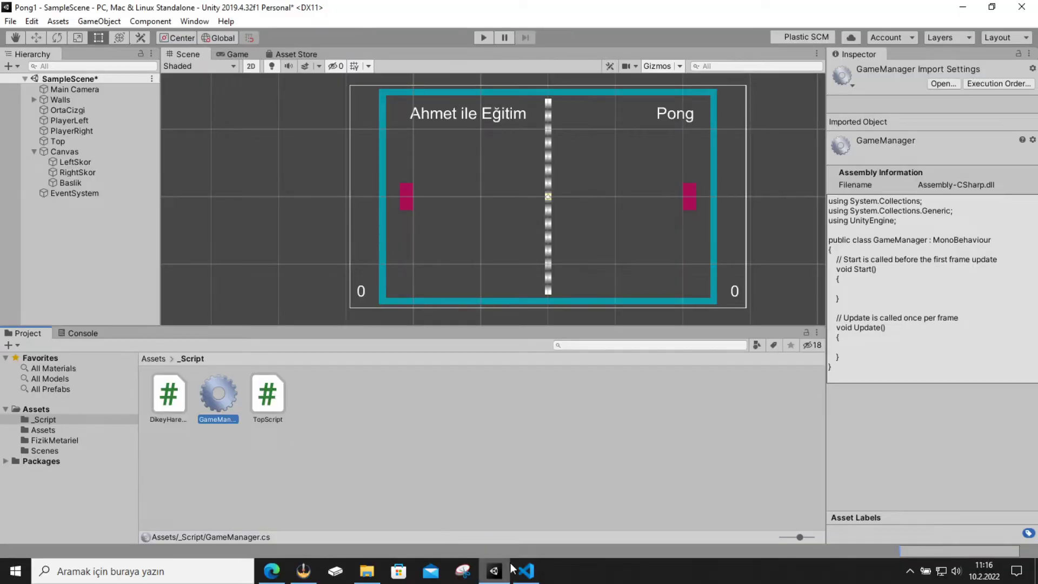
pyautogui.click(514, 570)
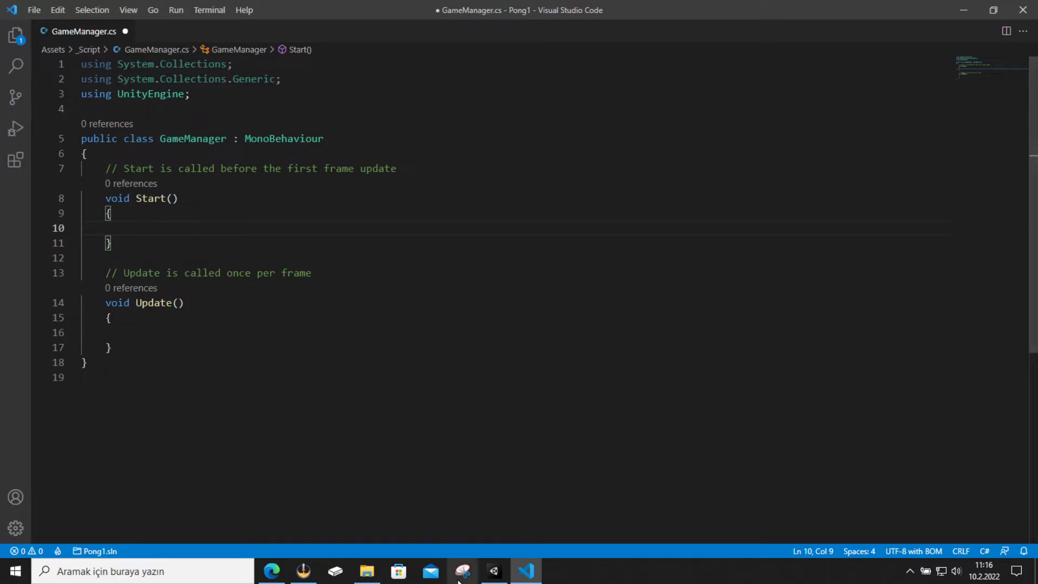
pyautogui.click(495, 571)
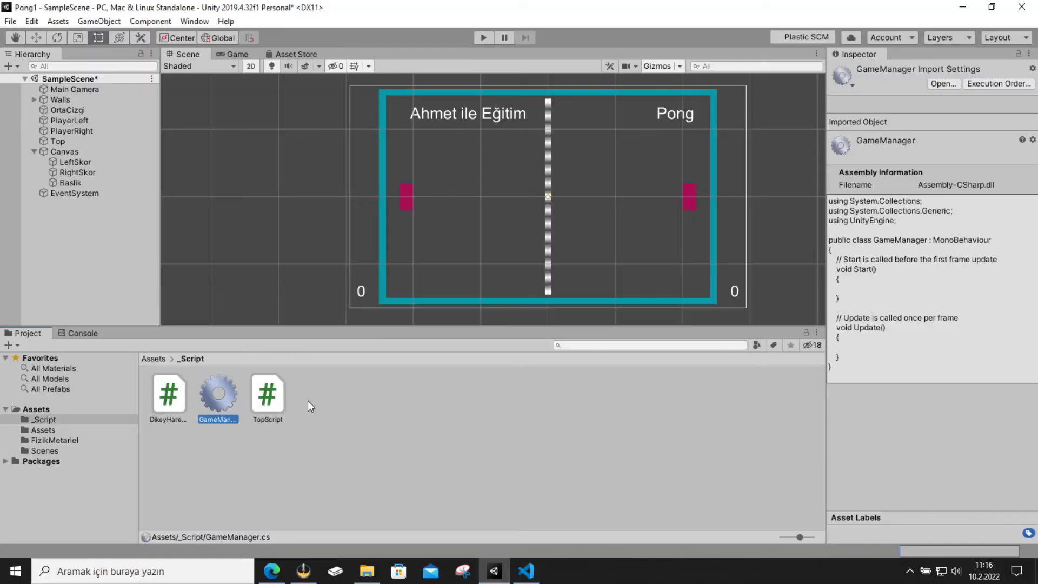
pyautogui.click(531, 568)
pyautogui.click(230, 336)
# Delete the default Start and Update methods with their comments from GameManager.
pyautogui.click(193, 341)
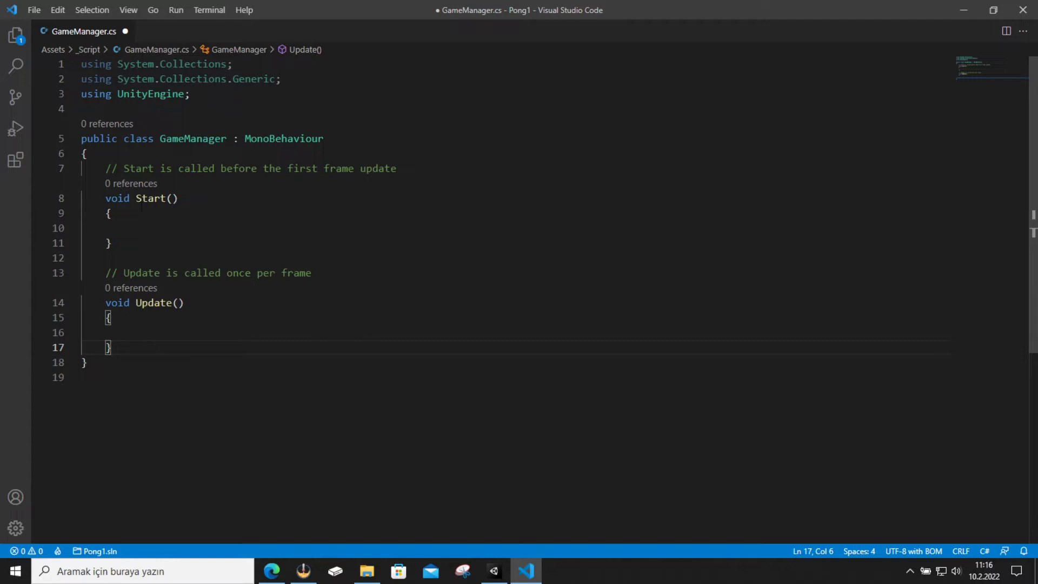
pyautogui.click(413, 170)
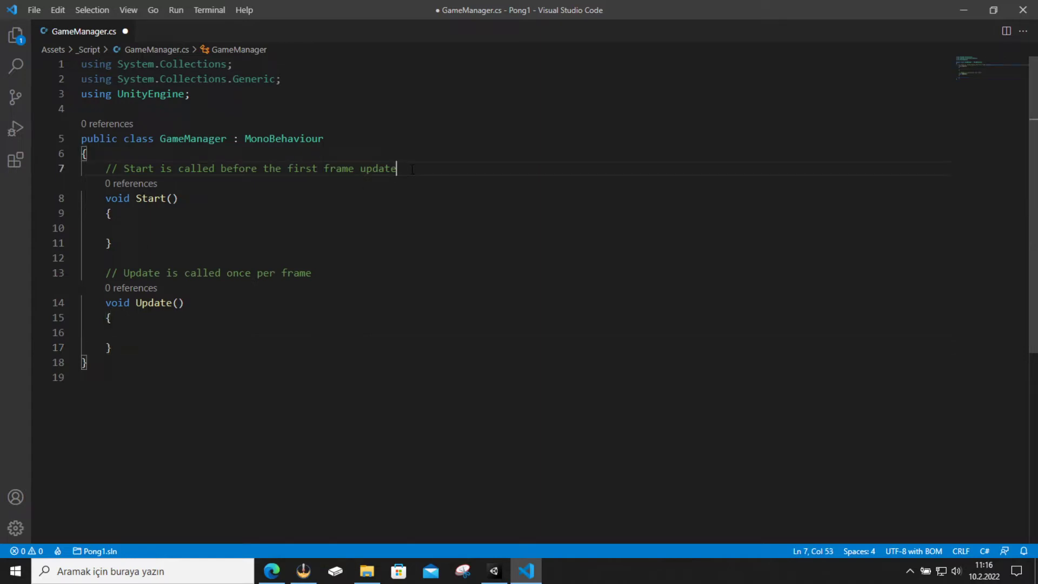
pyautogui.moveTo(413, 170); pyautogui.dragTo(366, 169)
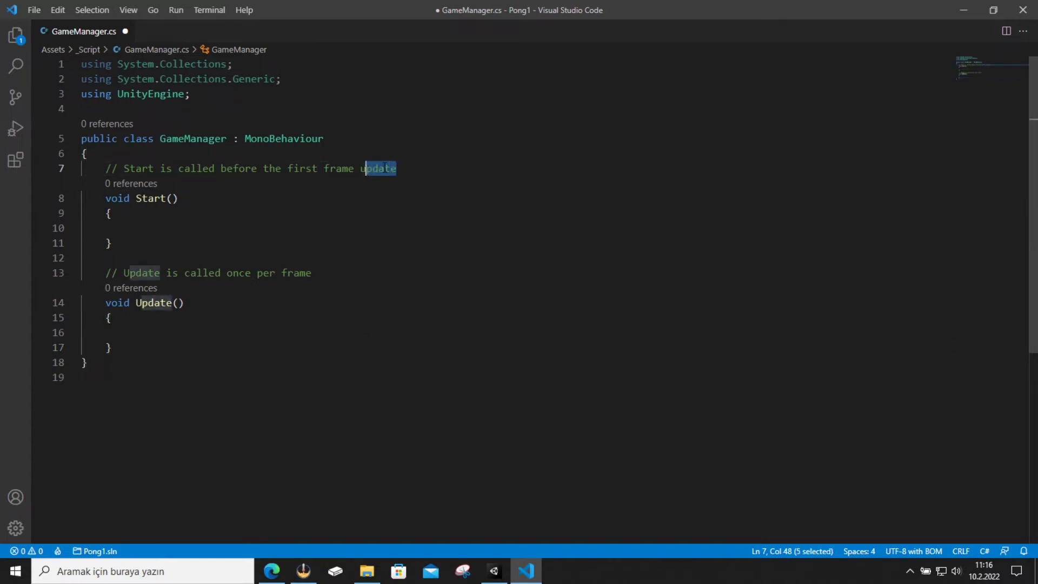
pyautogui.press('Right')
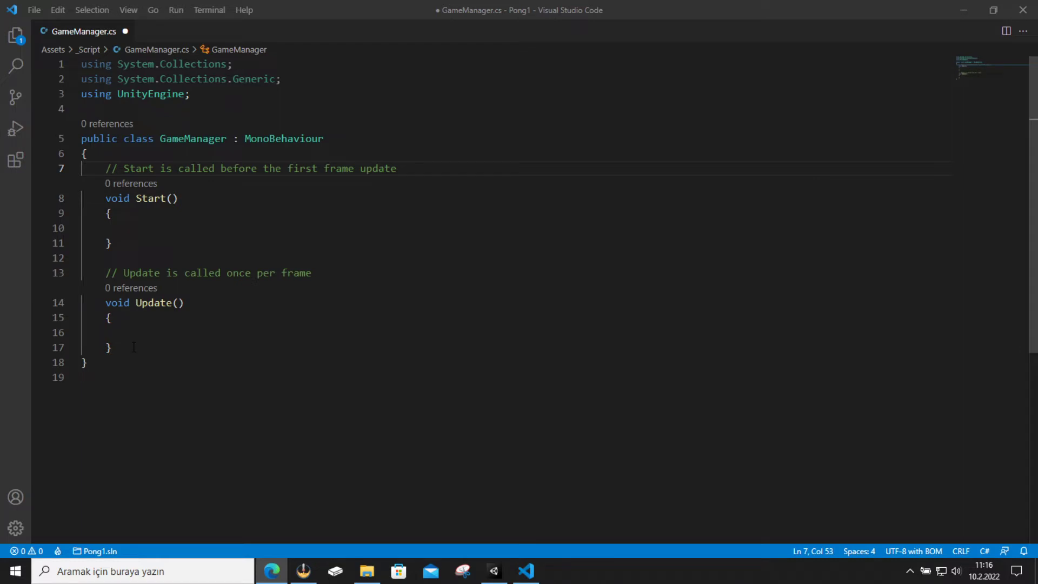
pyautogui.moveTo(134, 346); pyautogui.dragTo(93, 168)
pyautogui.press('BackSpace')
# Add the field public int elma = 5; inside the GameManager class body.
pyautogui.press('Return')
pyautogui.press('Return')
pyautogui.press('Return')
pyautogui.click(127, 162)
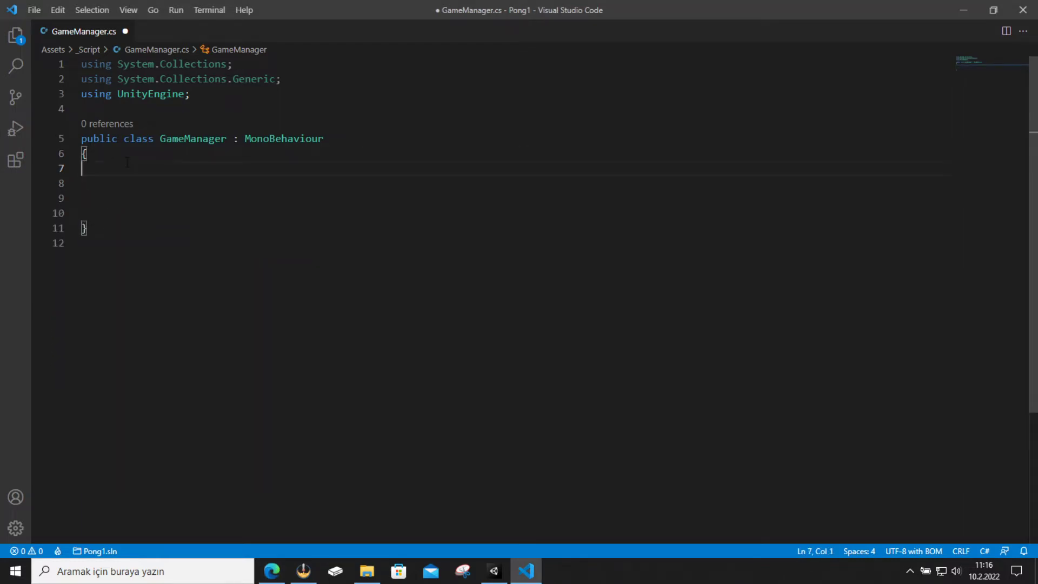
pyautogui.click(128, 156)
pyautogui.press('Return')
pyautogui.write('public i')
pyautogui.press('BackSpace')
pyautogui.write('int elma')
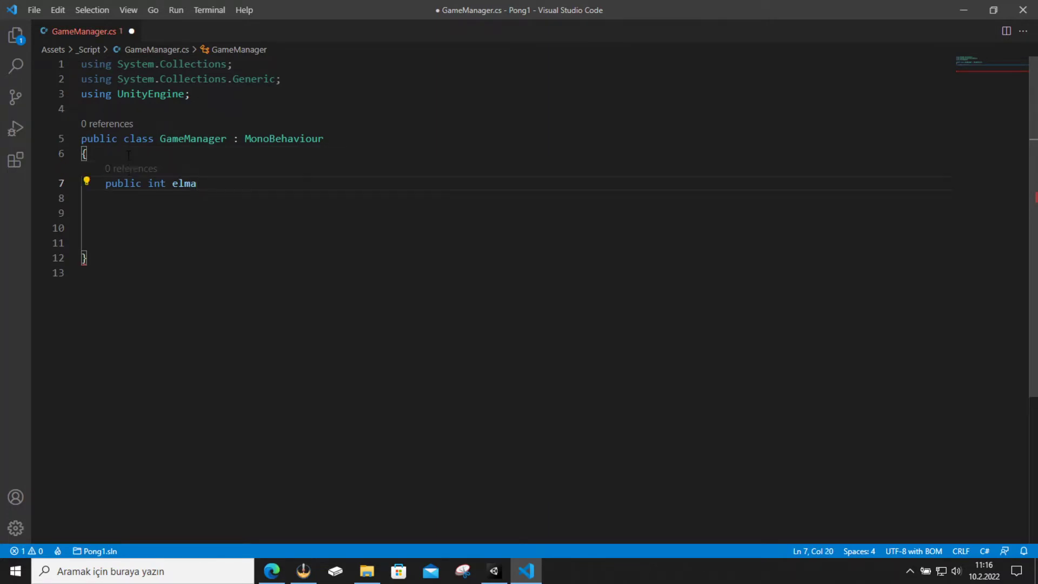
pyautogui.write(' = ')
pyautogui.write('5;')
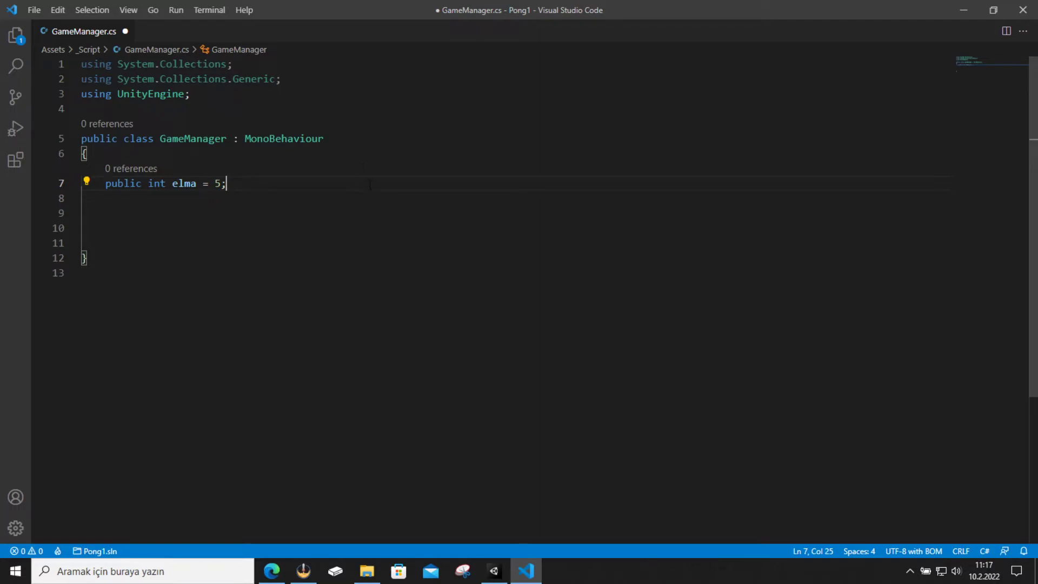
pyautogui.click(502, 570)
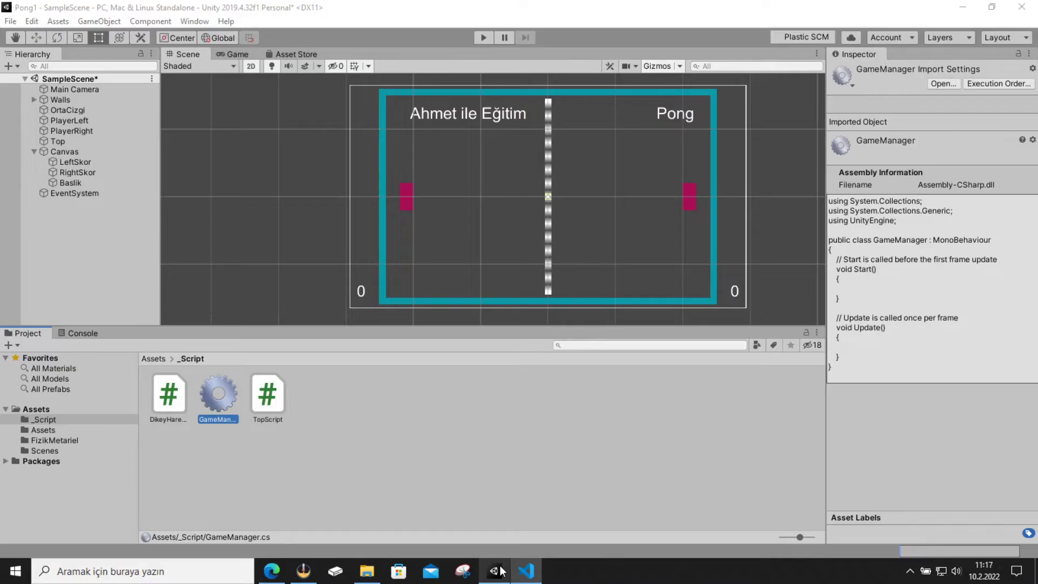
# Open the TopScript script in VS Code from the Unity project.
pyautogui.click(285, 401)
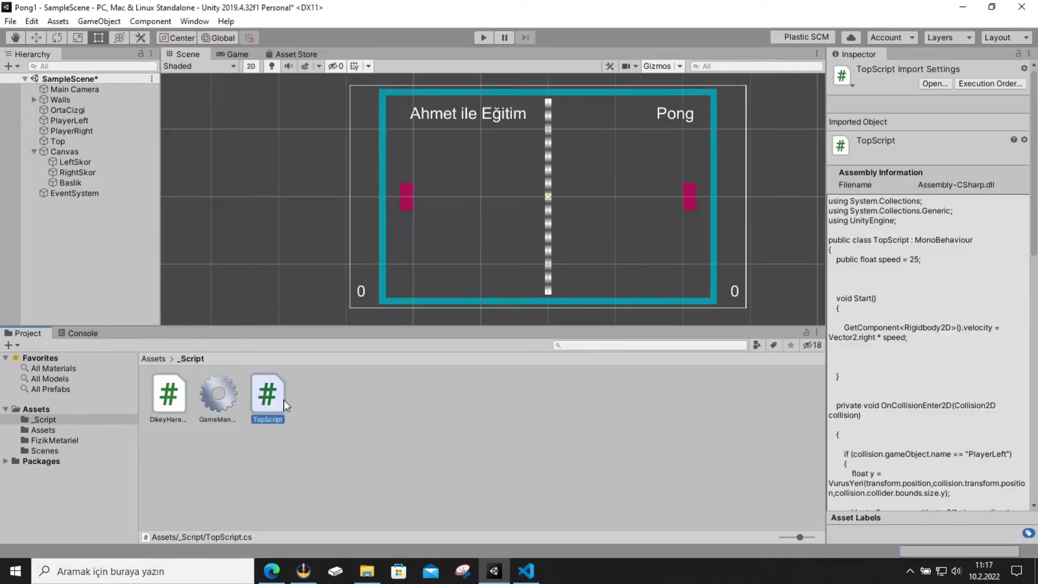
pyautogui.doubleClick(284, 400)
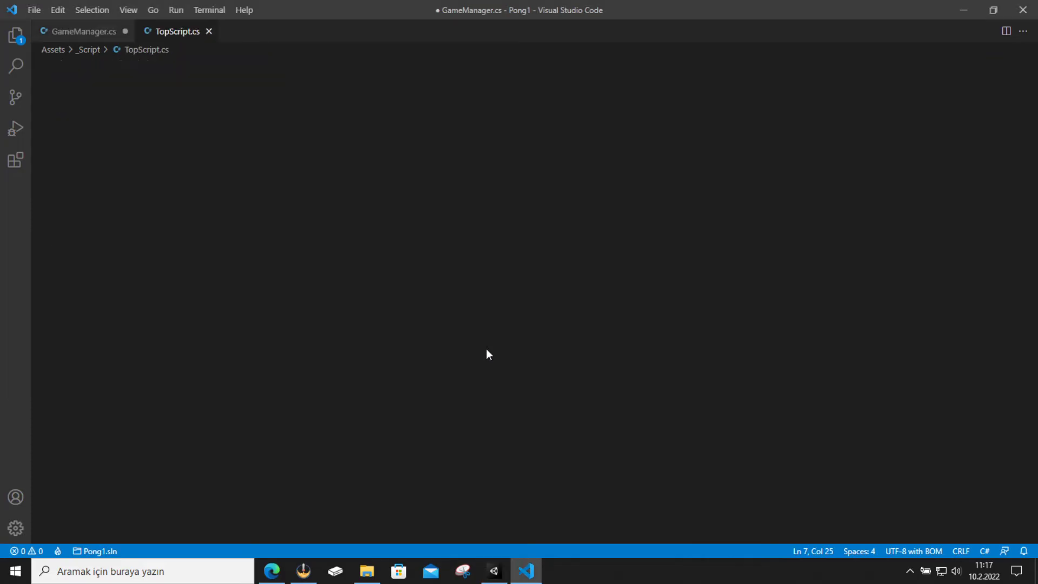
pyautogui.click(272, 570)
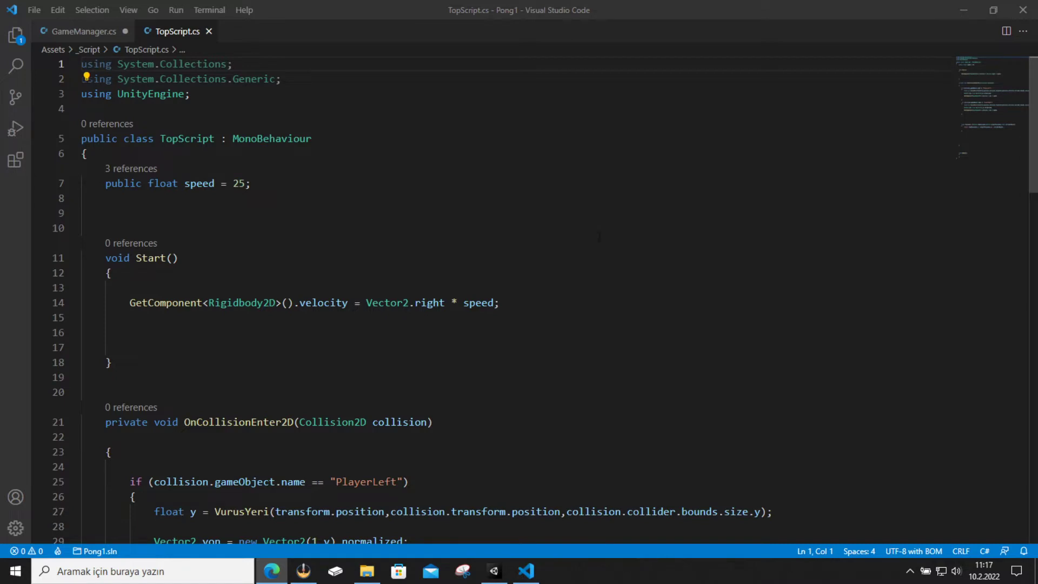
# Declare public GameManager Kırmızı = new GameManager(); below the speed field.
pyautogui.click(422, 195)
pyautogui.click(352, 183)
pyautogui.press('Return')
pyautogui.press('Return')
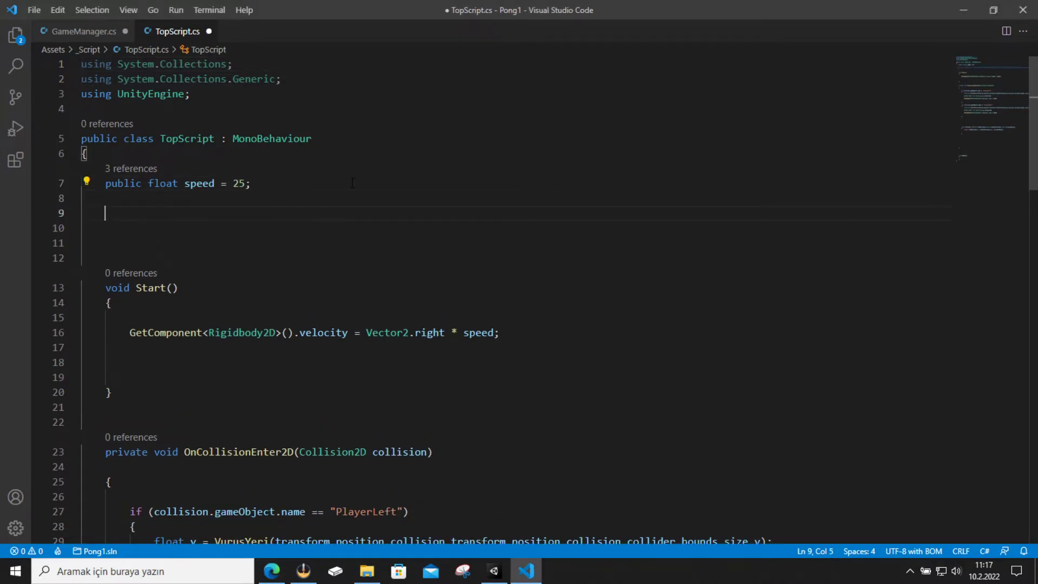
pyautogui.write('public ')
pyautogui.write('G')
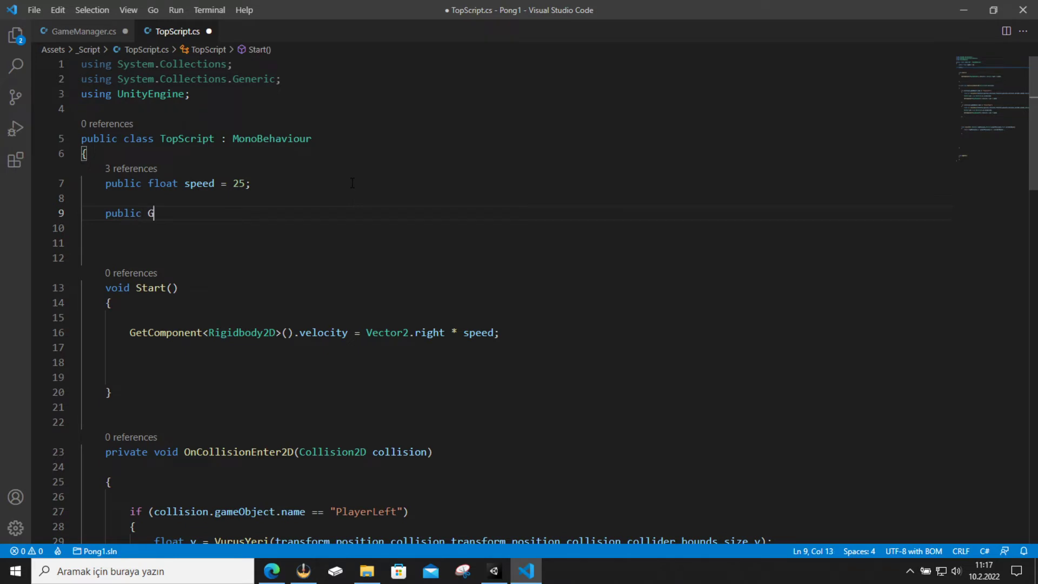
pyautogui.write('e')
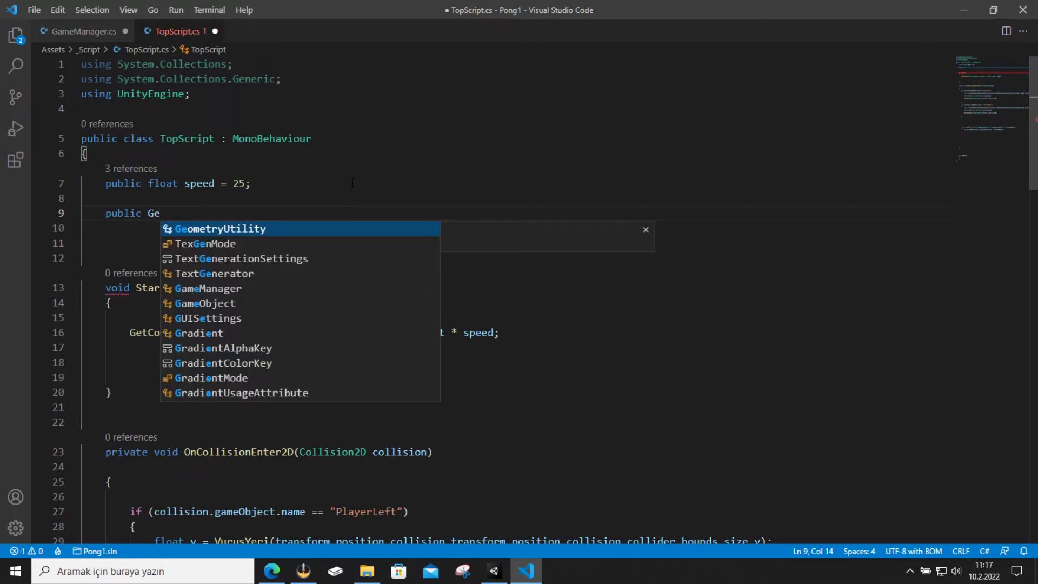
pyautogui.press('BackSpace')
pyautogui.write('a')
pyautogui.press('Return')
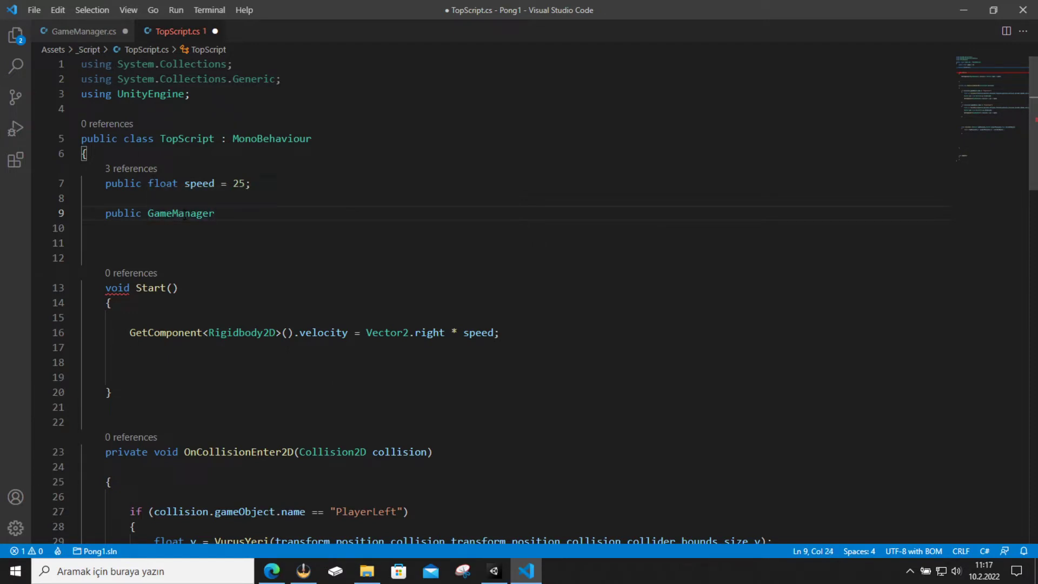
pyautogui.write('Kırmızı')
pyautogui.write('Elma')
pyautogui.press('BackSpace')
pyautogui.press('BackSpace')
pyautogui.press('BackSpace')
pyautogui.press('BackSpace')
pyautogui.write('= new Game')
pyautogui.press('Return')
pyautogui.write('();')
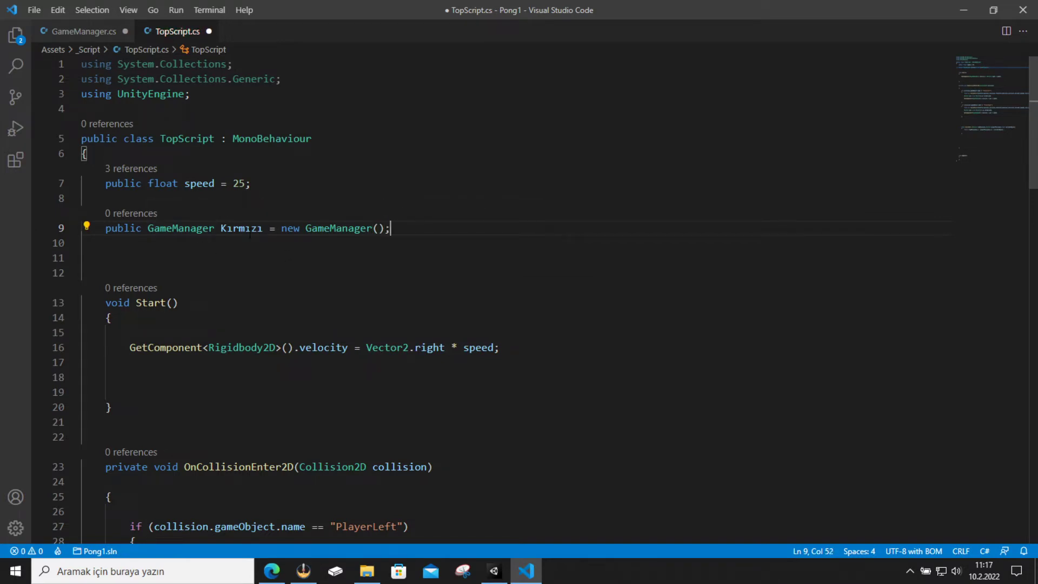
pyautogui.click(529, 348)
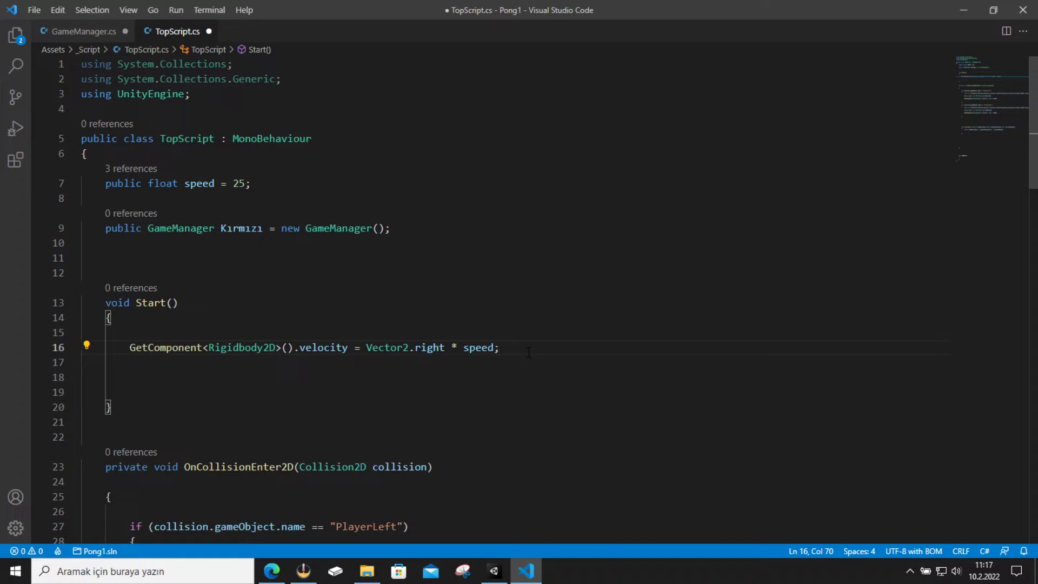
# Add print(Kırmızı.elma); inside Start() after the velocity line.
pyautogui.press('Return')
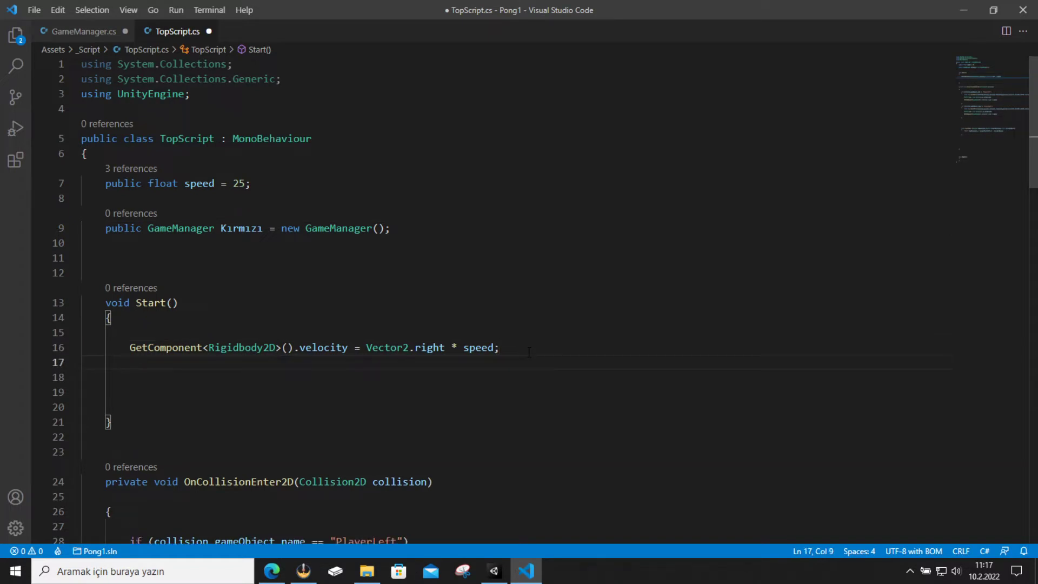
pyautogui.press('Return')
pyautogui.write('print(')
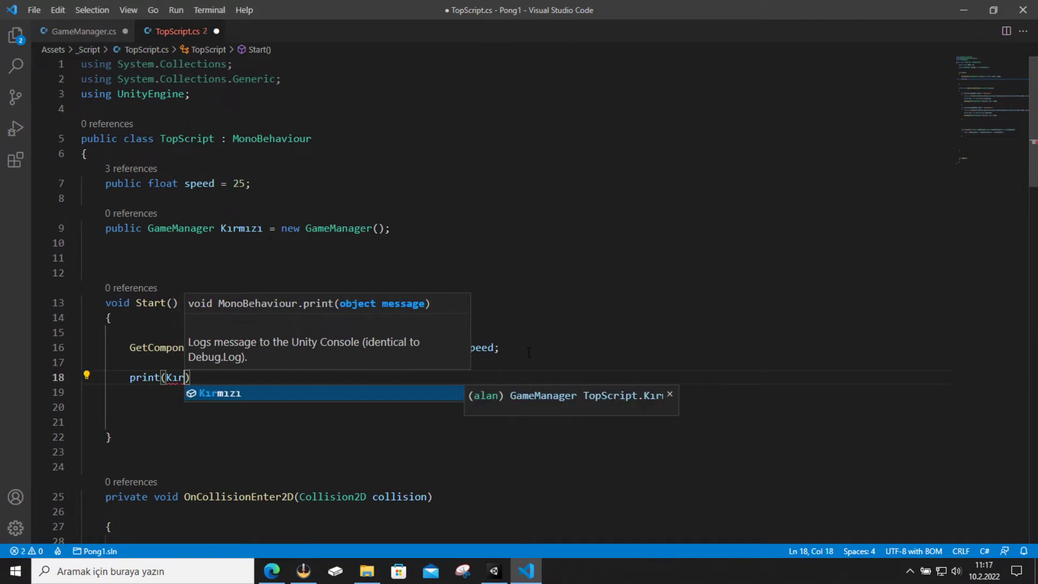
pyautogui.write('Kırmızı.')
pyautogui.press('Down')
pyautogui.press('Down')
pyautogui.press('Down')
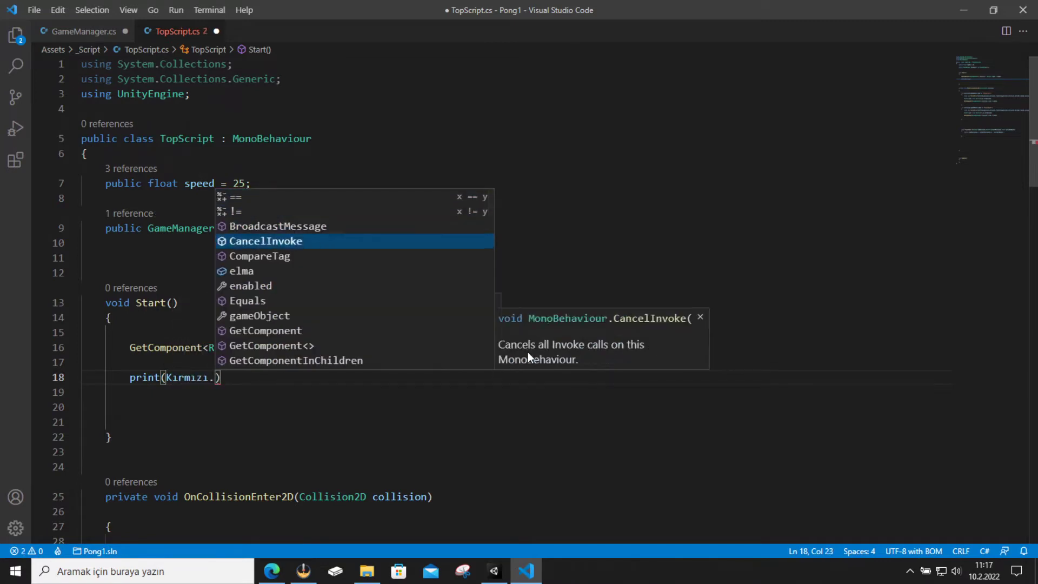
pyautogui.press('Down')
pyautogui.press('Down')
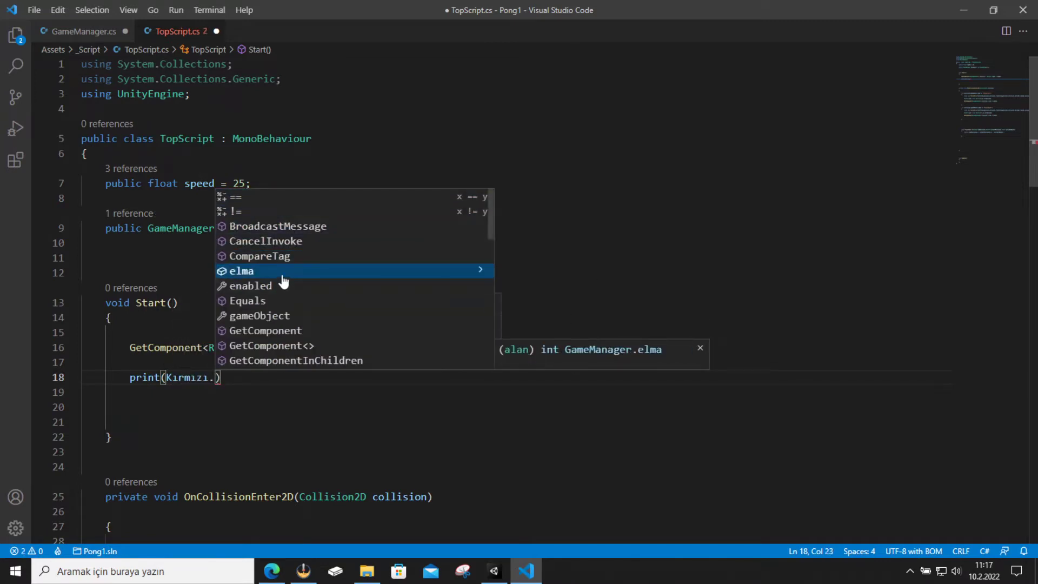
pyautogui.press('Return')
pyautogui.moveTo(148, 228); pyautogui.dragTo(215, 228)
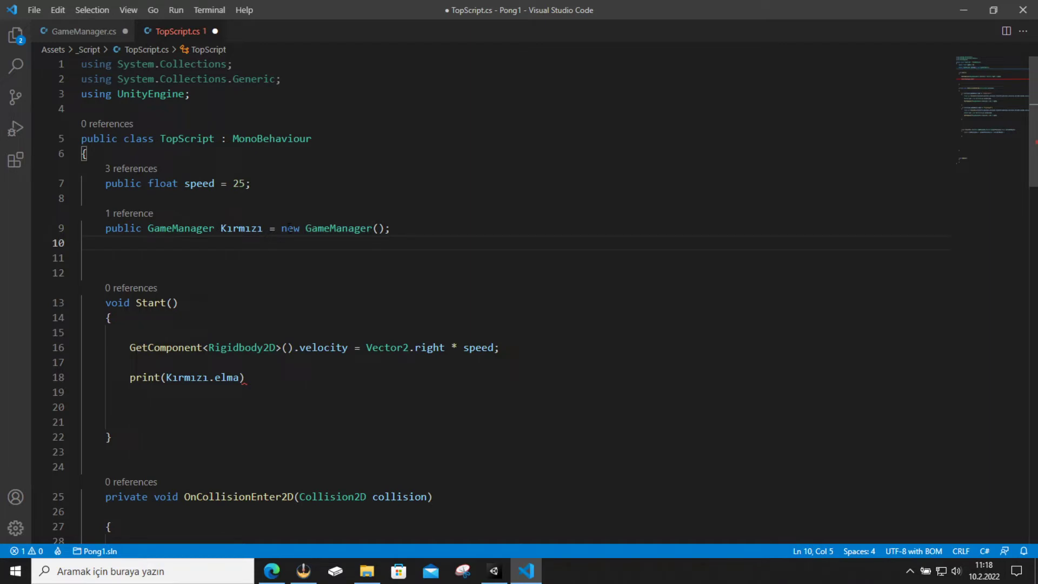
pyautogui.moveTo(281, 229); pyautogui.dragTo(395, 227)
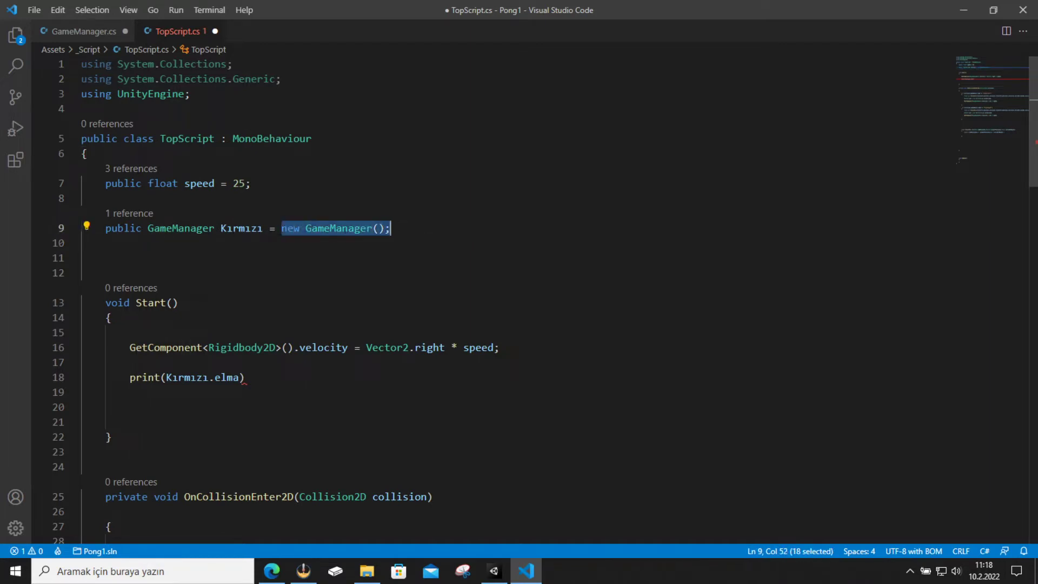
pyautogui.click(246, 376)
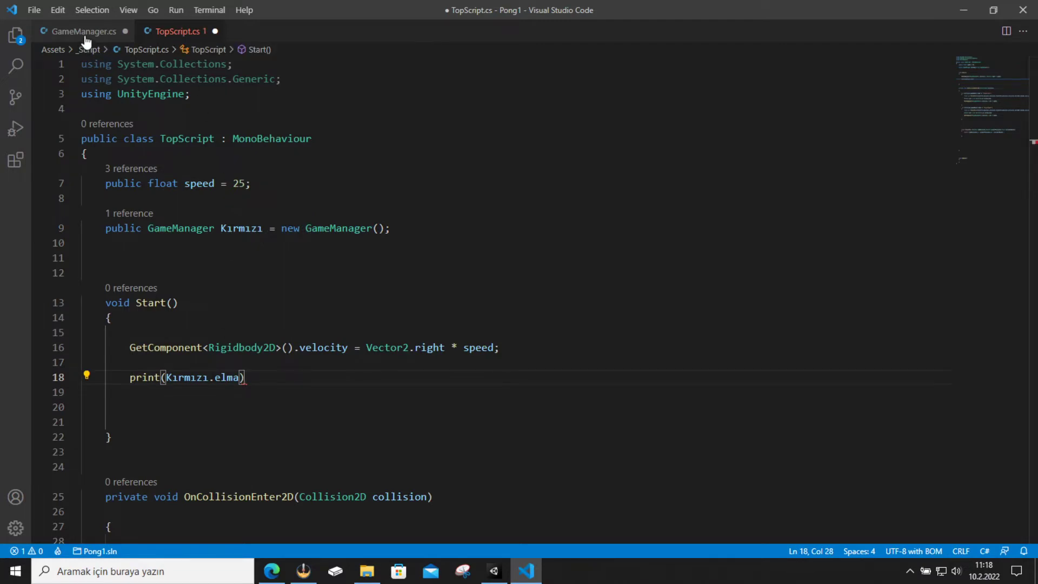
pyautogui.write(';')
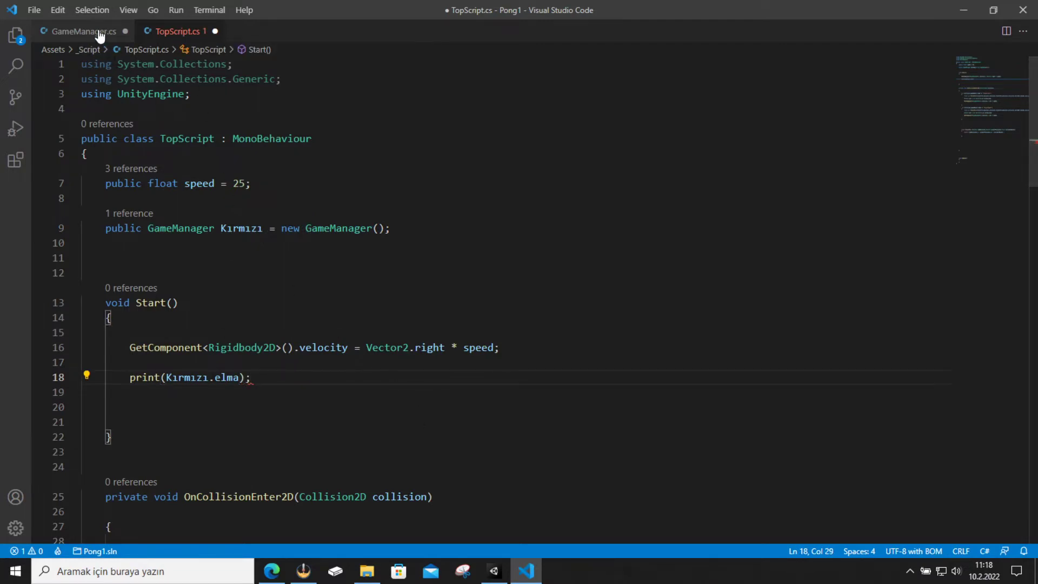
# After checking GameManager.cs, insert Kırmızı.elma =4; above the print call.
pyautogui.click(81, 31)
pyautogui.click(188, 31)
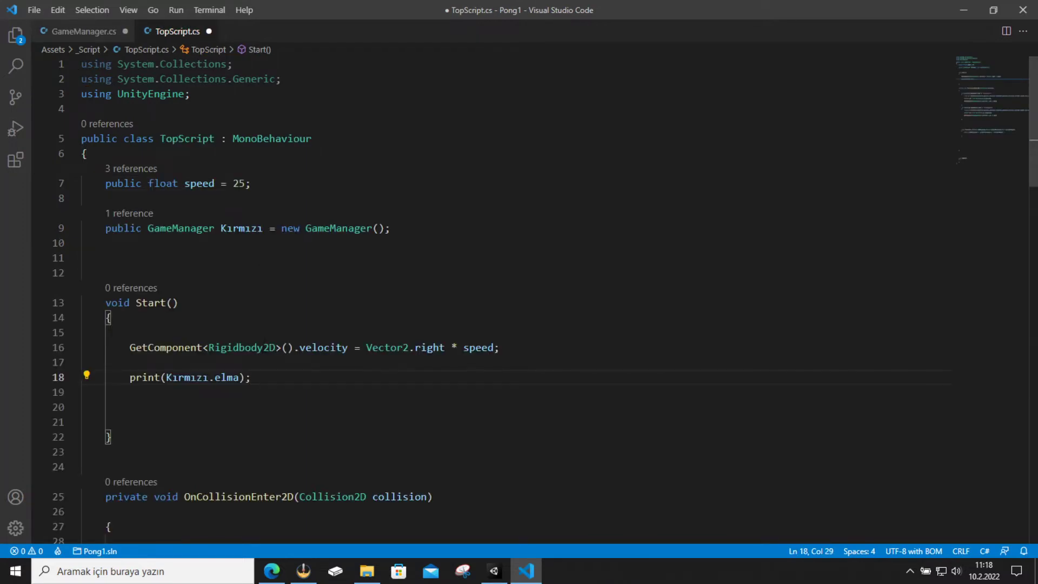
pyautogui.click(81, 31)
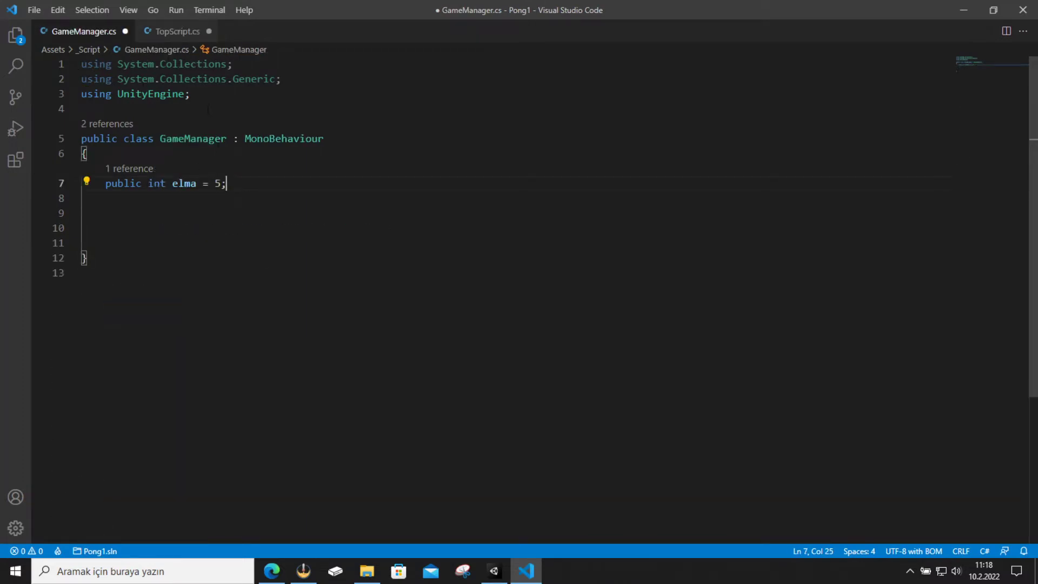
pyautogui.click(173, 31)
pyautogui.click(513, 362)
pyautogui.click(512, 347)
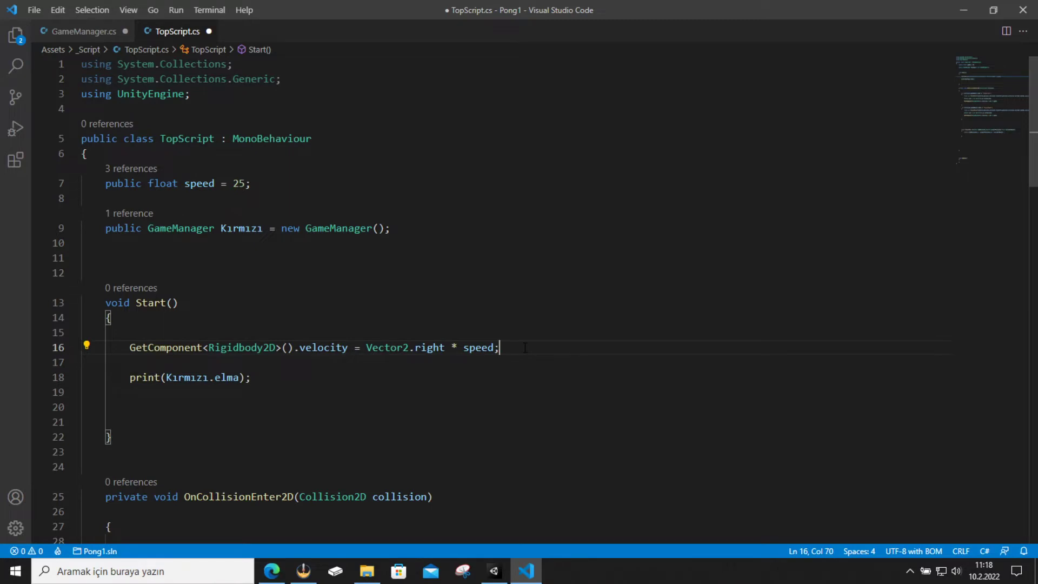
pyautogui.press('Return')
pyautogui.write('Kır')
pyautogui.press('Return')
pyautogui.write('.elma =4;')
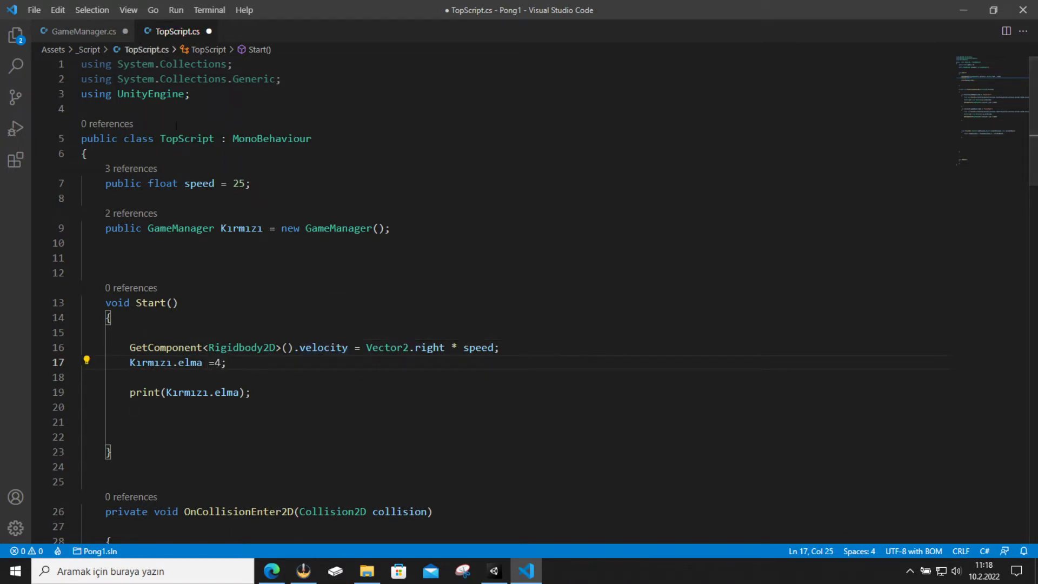
# Declare public GameManager Yesil = new GameManager(); below the Kırmızı field.
pyautogui.click(413, 243)
pyautogui.click(413, 230)
pyautogui.press('Return')
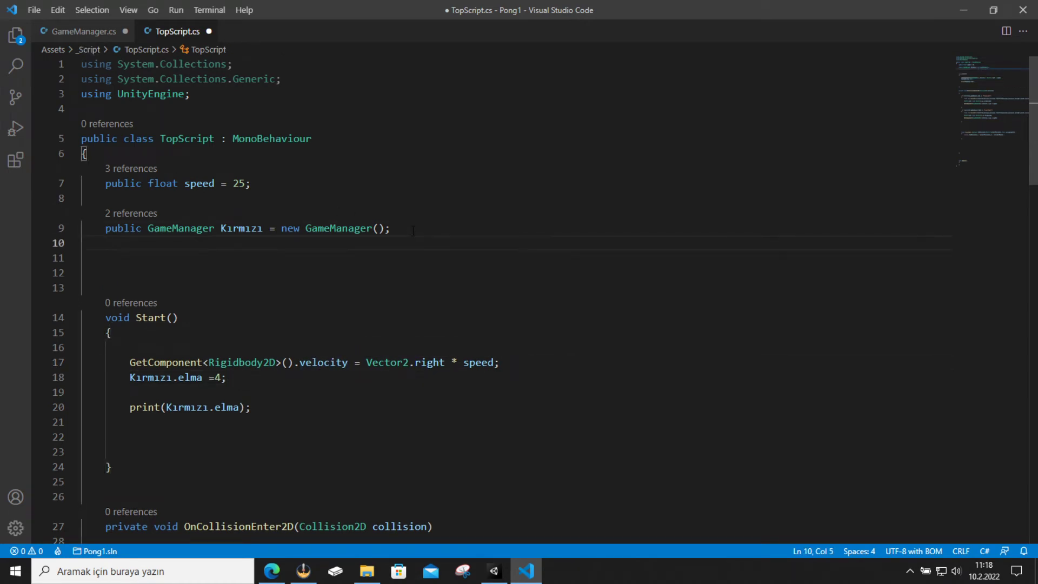
pyautogui.write('public Game')
pyautogui.press('Tab')
pyautogui.write('Yesi')
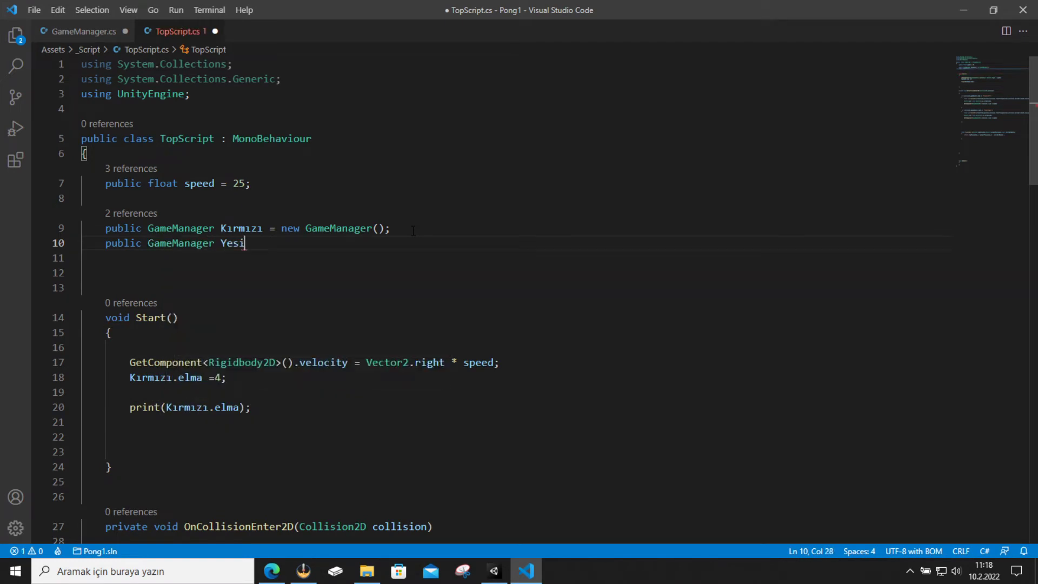
pyautogui.write('l =')
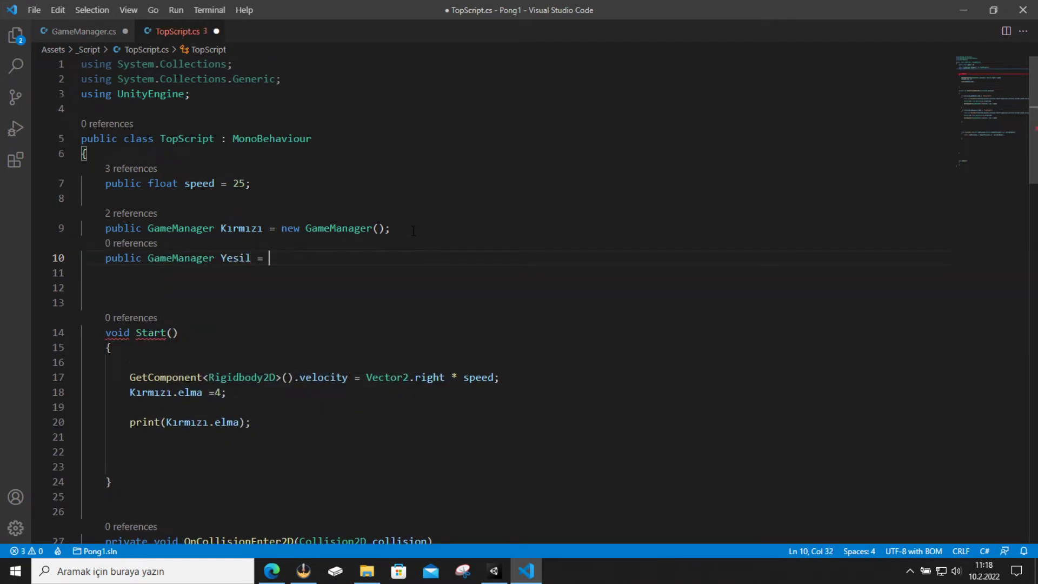
pyautogui.write(' nw')
pyautogui.press('Tab')
pyautogui.write('Game')
pyautogui.press('Tab')
pyautogui.write('();')
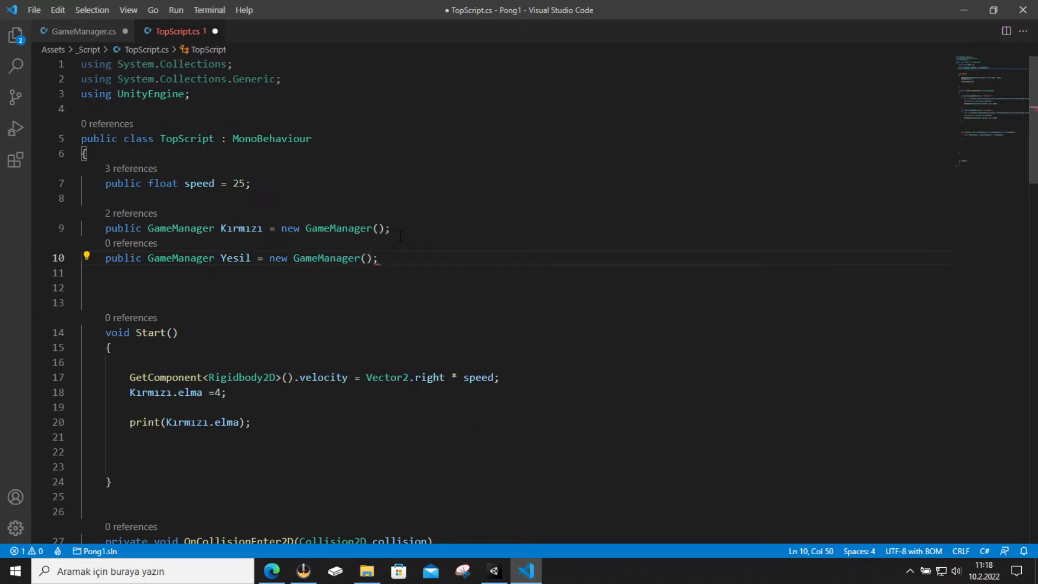
# Add print(Yesil.elma); after the first print call in Start().
pyautogui.scroll(-1, 353, 327)
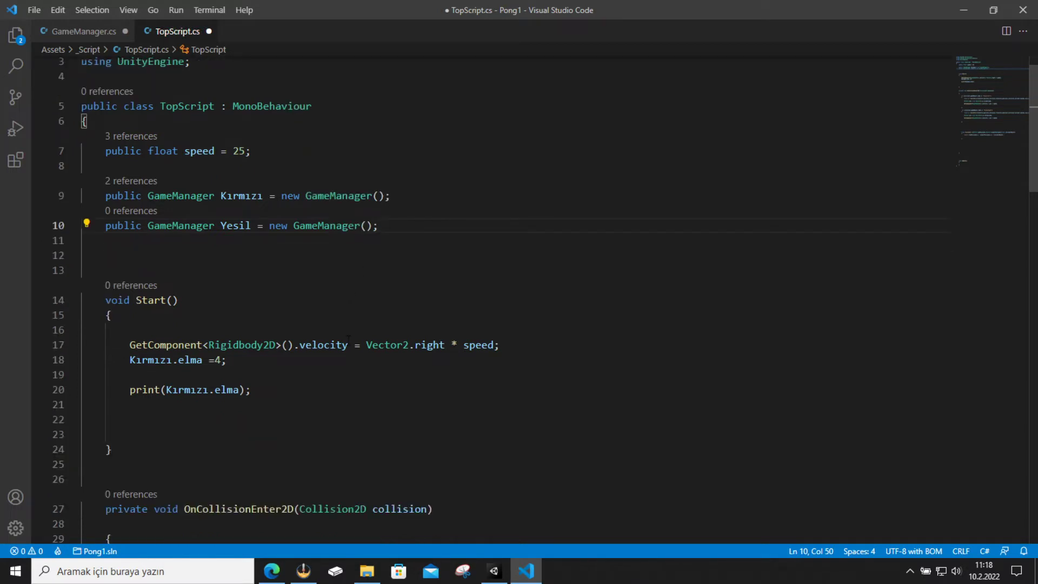
pyautogui.click(298, 373)
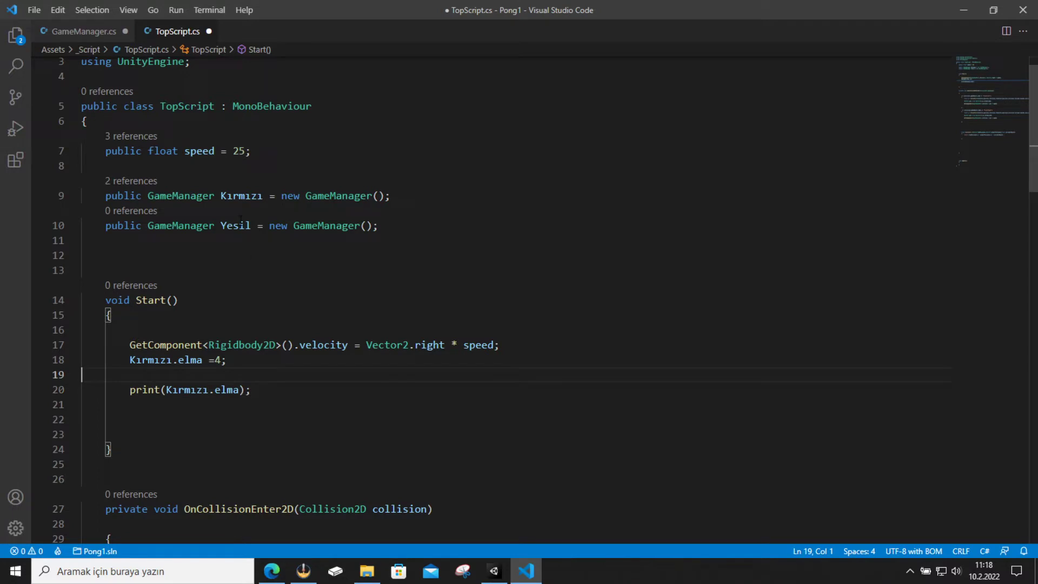
pyautogui.click(264, 389)
pyautogui.press('Return')
pyautogui.write('pri')
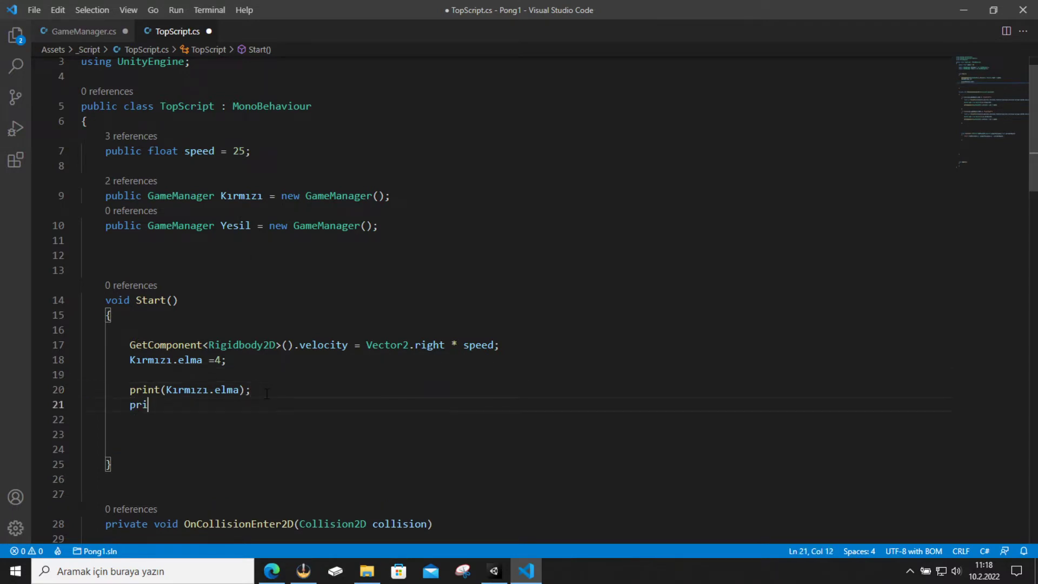
pyautogui.write('nt(Y')
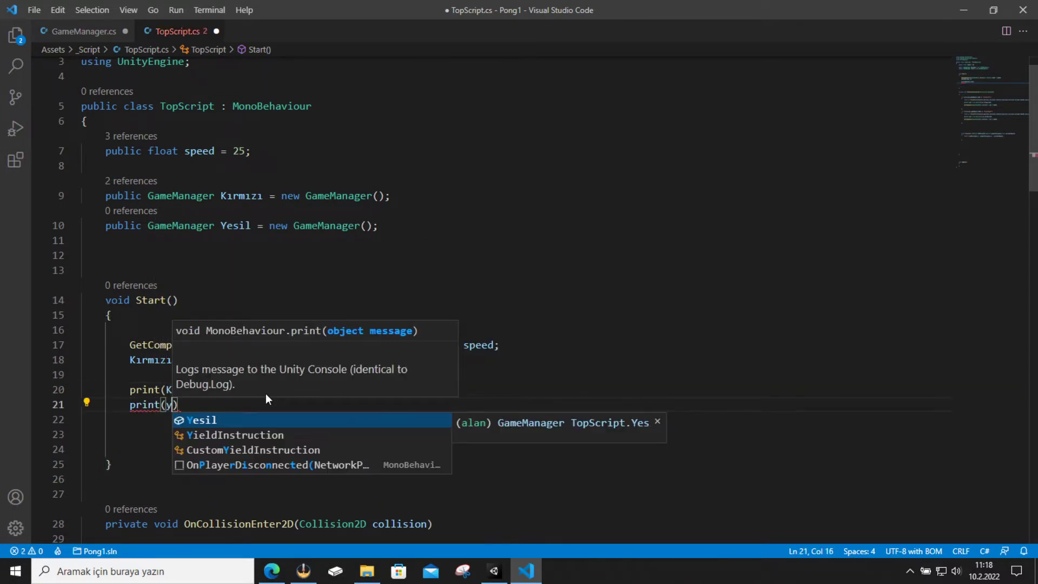
pyautogui.write('esil.elma')
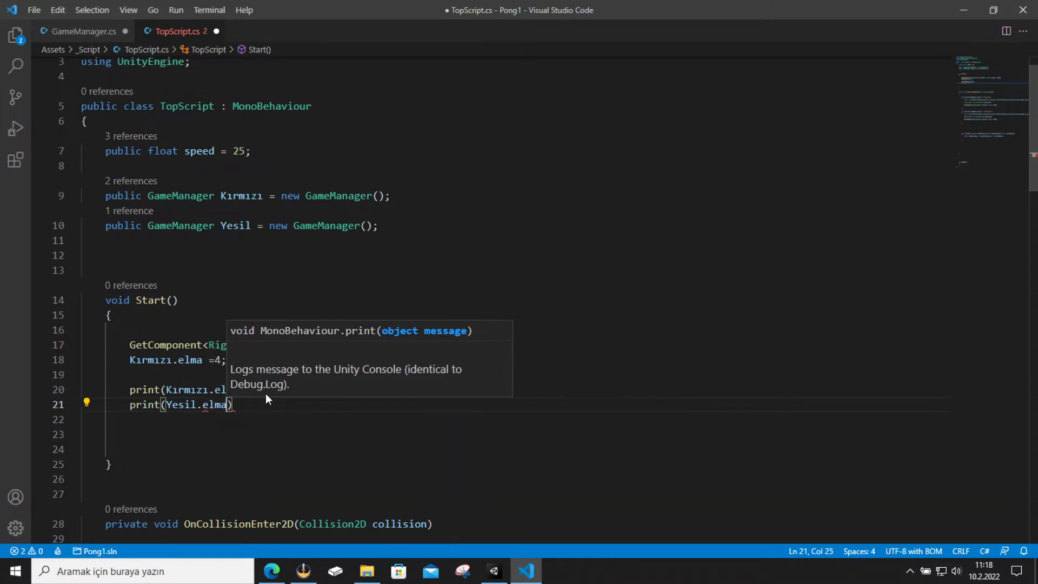
pyautogui.write(');')
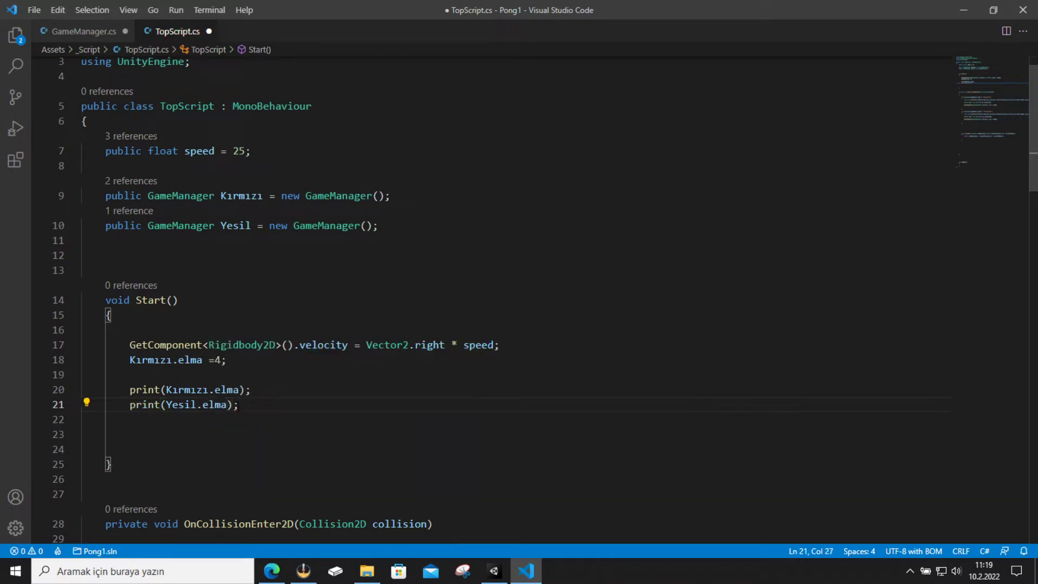
# Insert Yesil.elma =9; below the Kırmızı.elma assignment.
pyautogui.click(256, 378)
pyautogui.click(232, 360)
pyautogui.press('Return')
pyautogui.write('Ys')
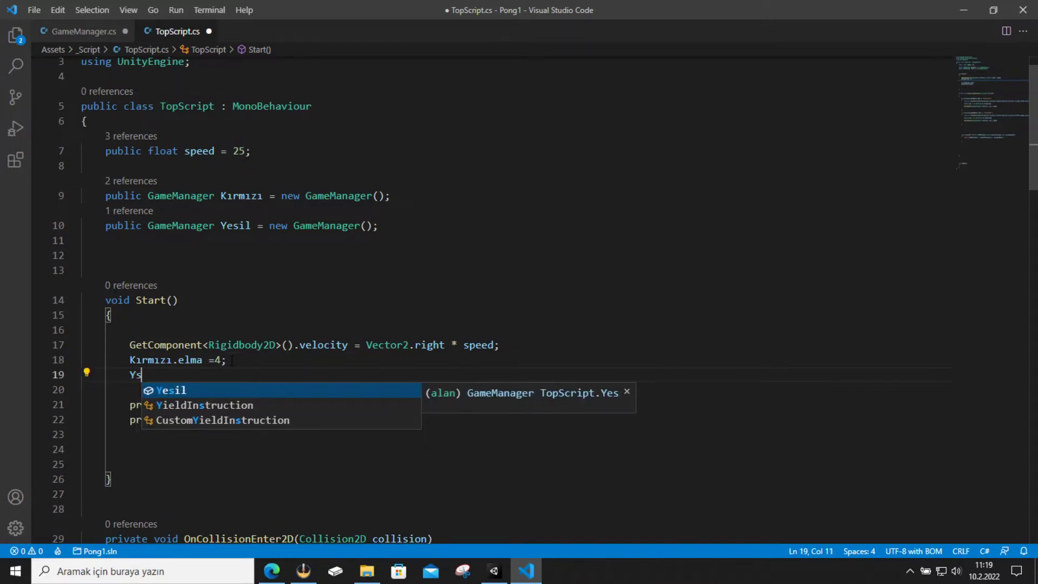
pyautogui.press('Return')
pyautogui.write('.e')
pyautogui.press('Return')
pyautogui.write('=')
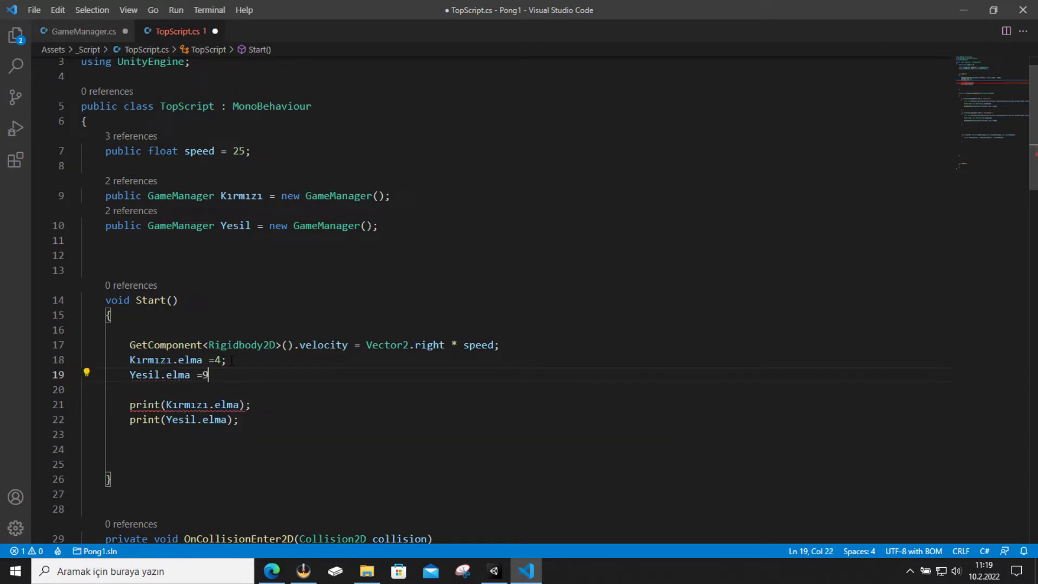
pyautogui.write('9;')
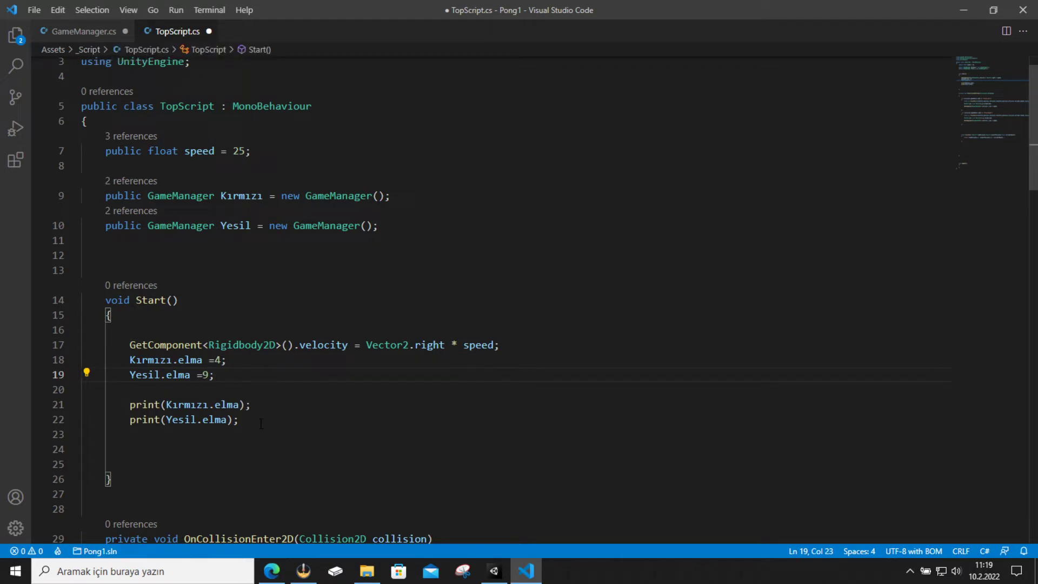
# Review GameManager.cs alongside the Kırmızı and Yesil declarations and their uses in TopScript.
pyautogui.click(95, 33)
pyautogui.click(166, 33)
pyautogui.click(84, 31)
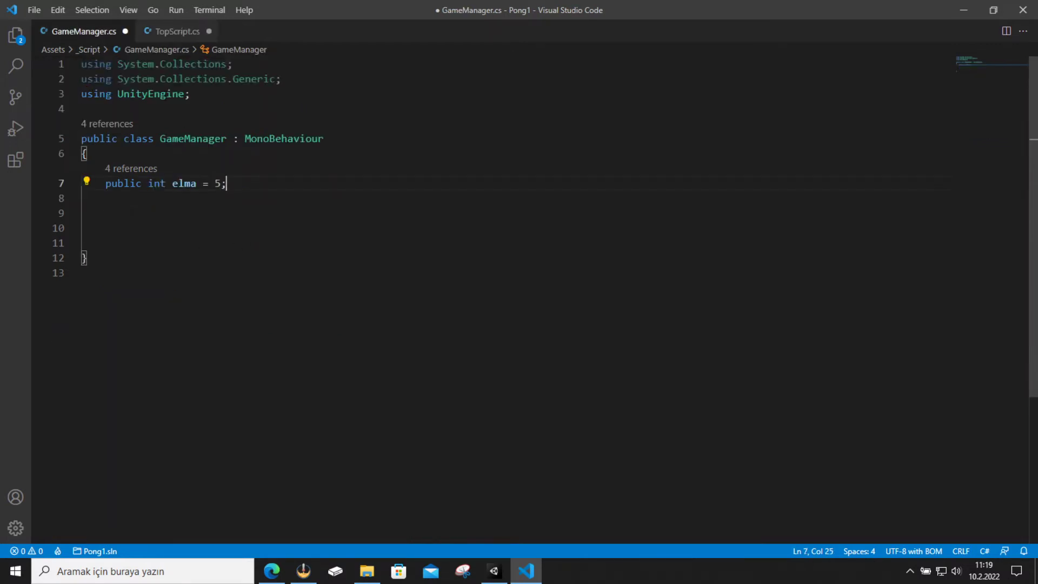
pyautogui.click(174, 31)
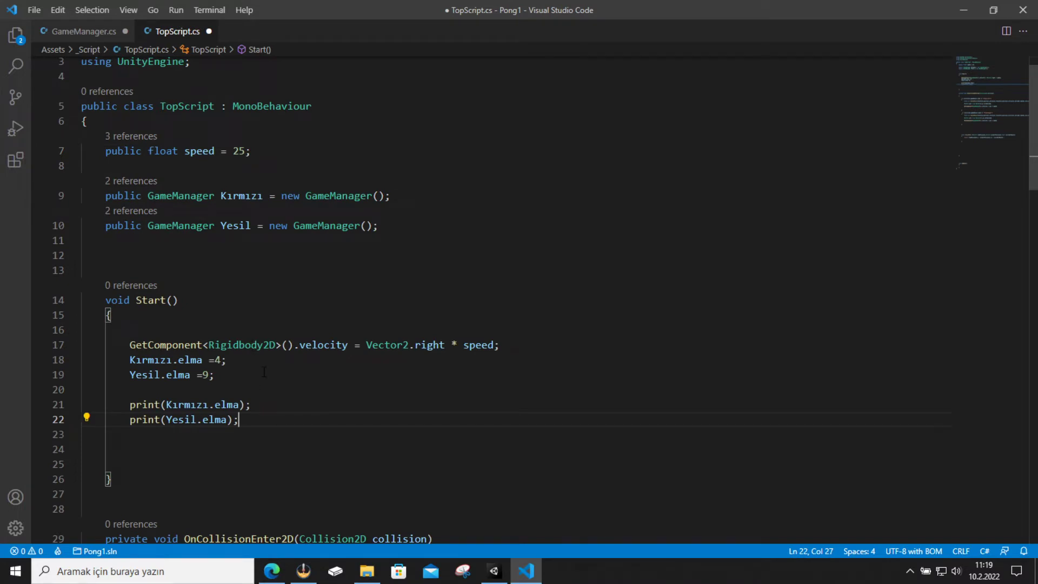
pyautogui.click(245, 195)
pyautogui.click(236, 225)
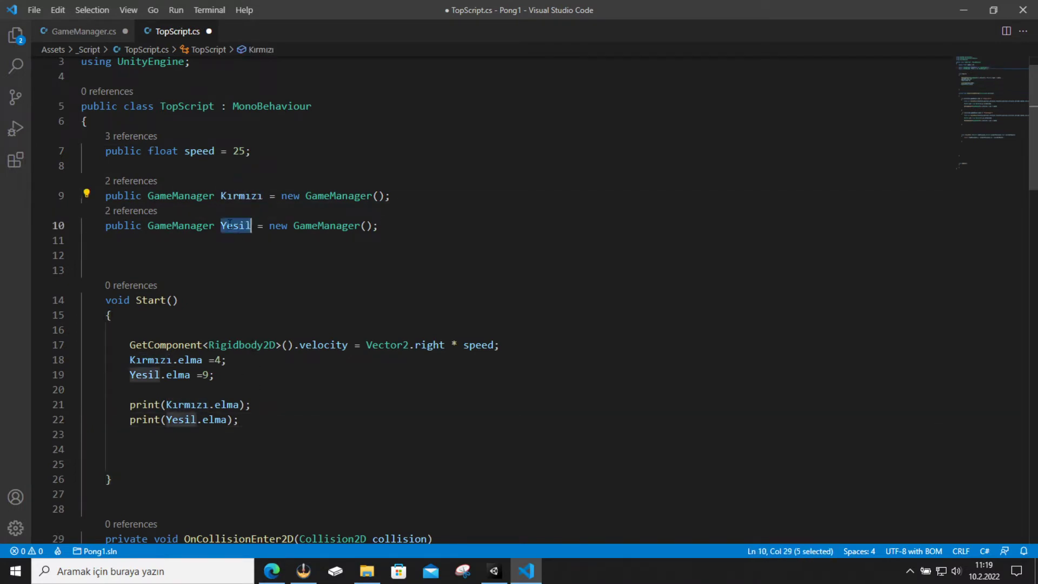
pyautogui.click(245, 196)
pyautogui.click(247, 225)
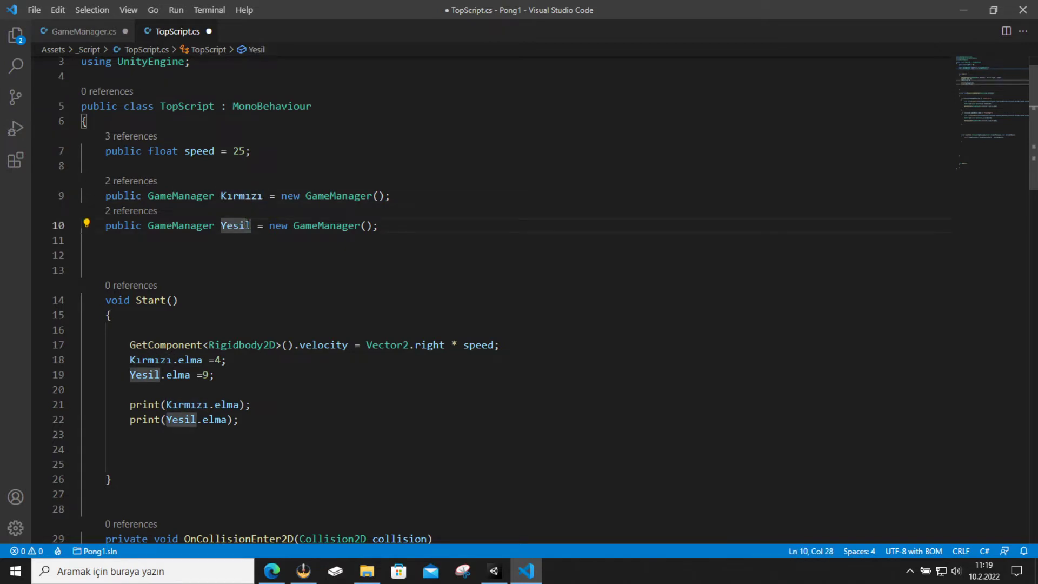
pyautogui.click(259, 434)
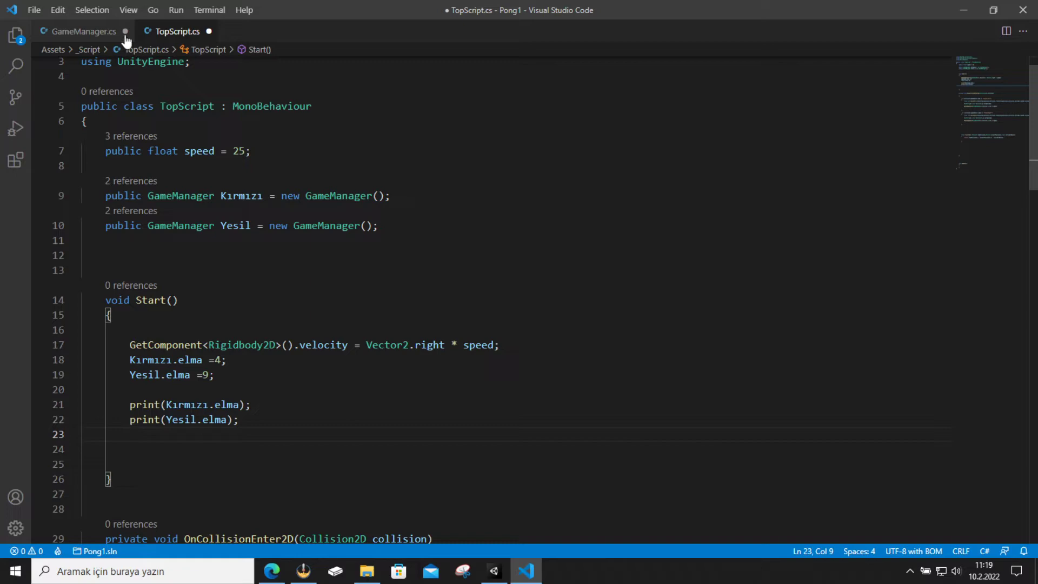
pyautogui.click(82, 33)
pyautogui.click(170, 34)
pyautogui.click(495, 571)
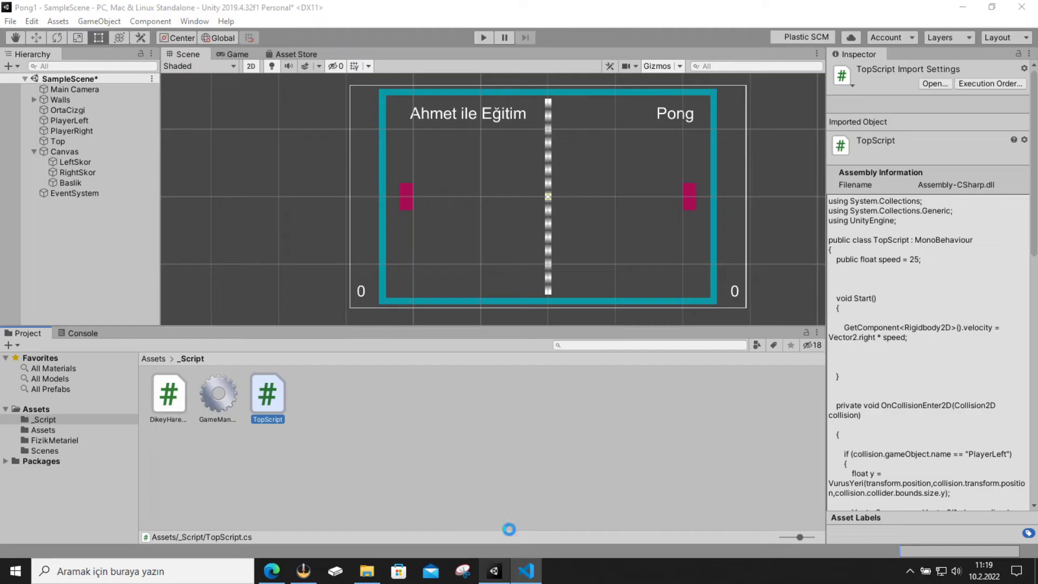
# Inspect Canvas, PlayerLeft, the DikeyHareket script, Main Camera and PlayerRight, then return to VS Code.
pyautogui.click(510, 242)
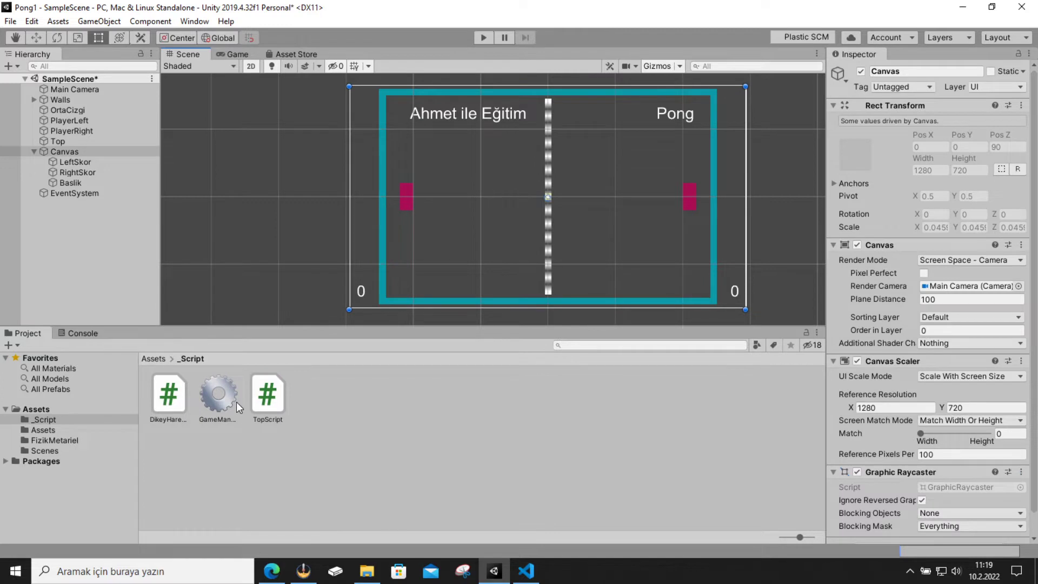
pyautogui.click(235, 401)
pyautogui.click(436, 237)
pyautogui.click(410, 199)
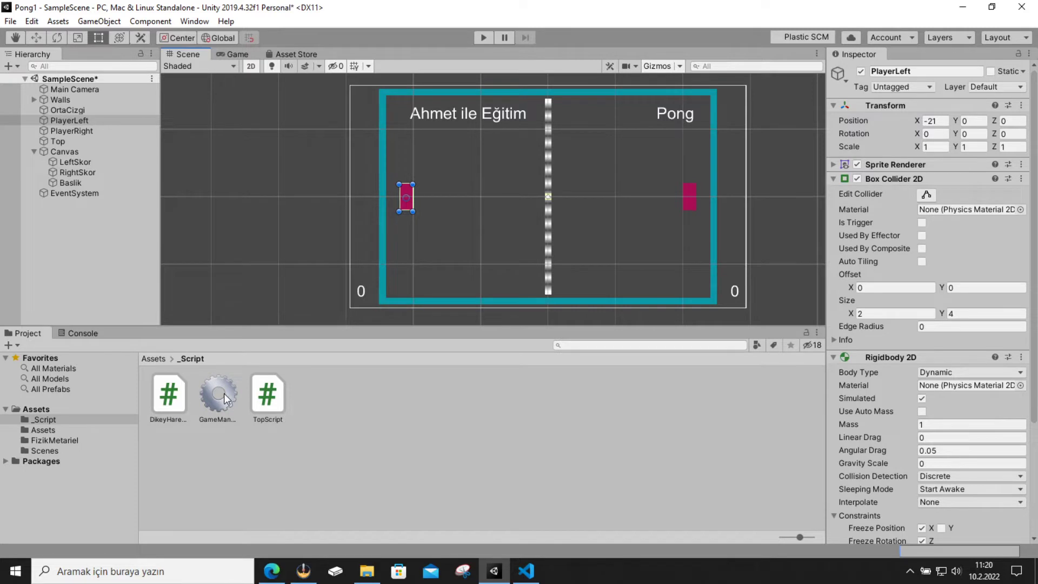
pyautogui.click(184, 399)
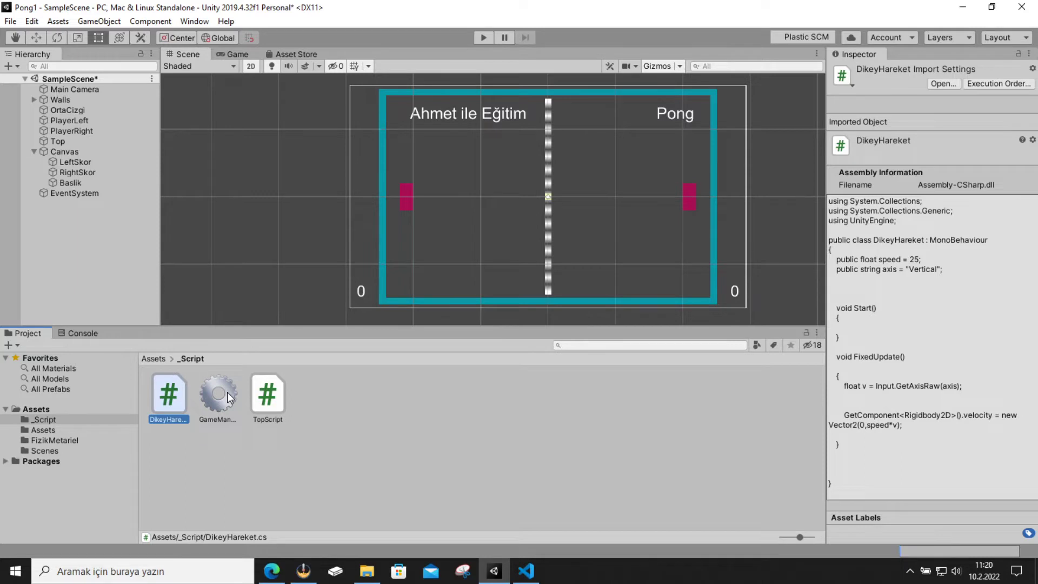
pyautogui.click(547, 197)
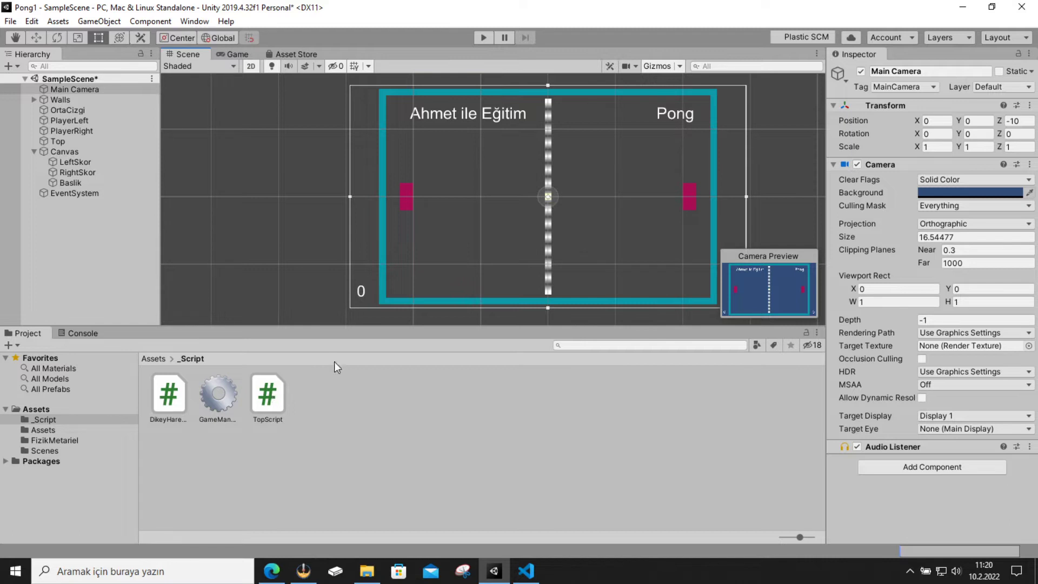
pyautogui.click(692, 199)
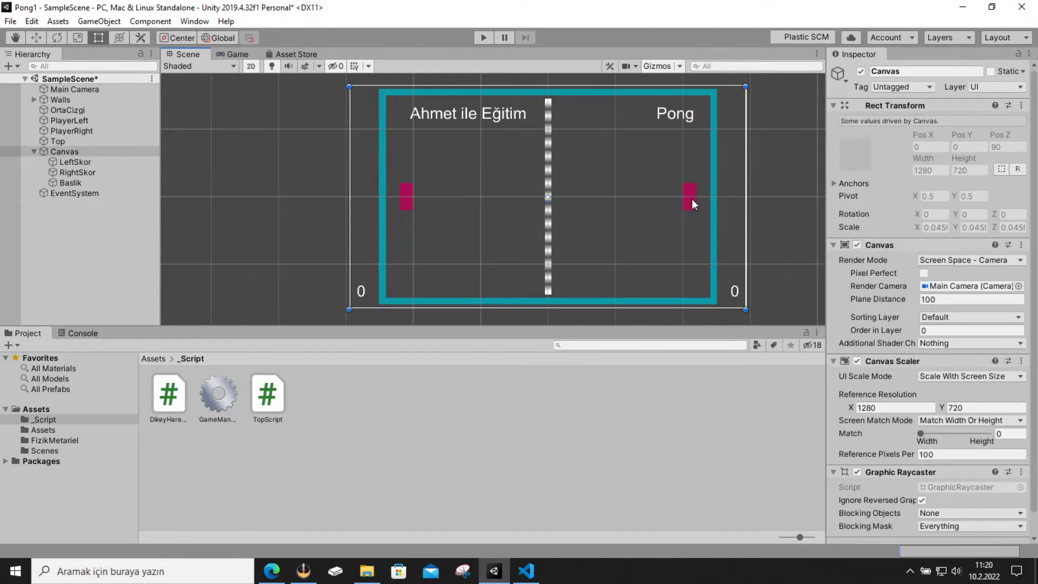
pyautogui.click(692, 199)
pyautogui.click(587, 250)
pyautogui.click(526, 570)
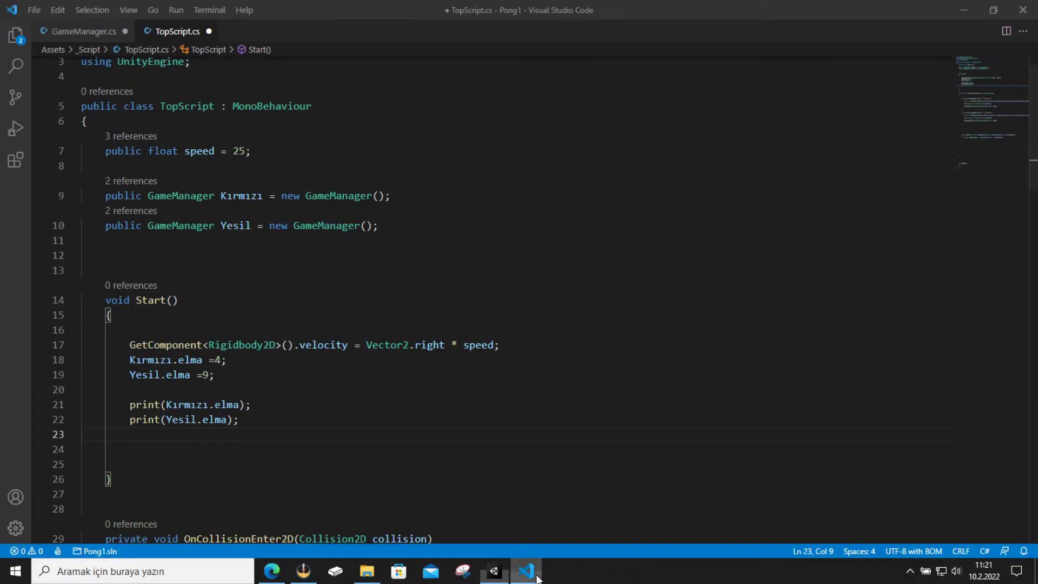
# Delete both print lines, the Kırmızı and Yesil fields, and their elma assignments.
pyautogui.hotkey('shift', 'Up')
pyautogui.hotkey('shift', 'Up')
pyautogui.hotkey('shift', 'Left')
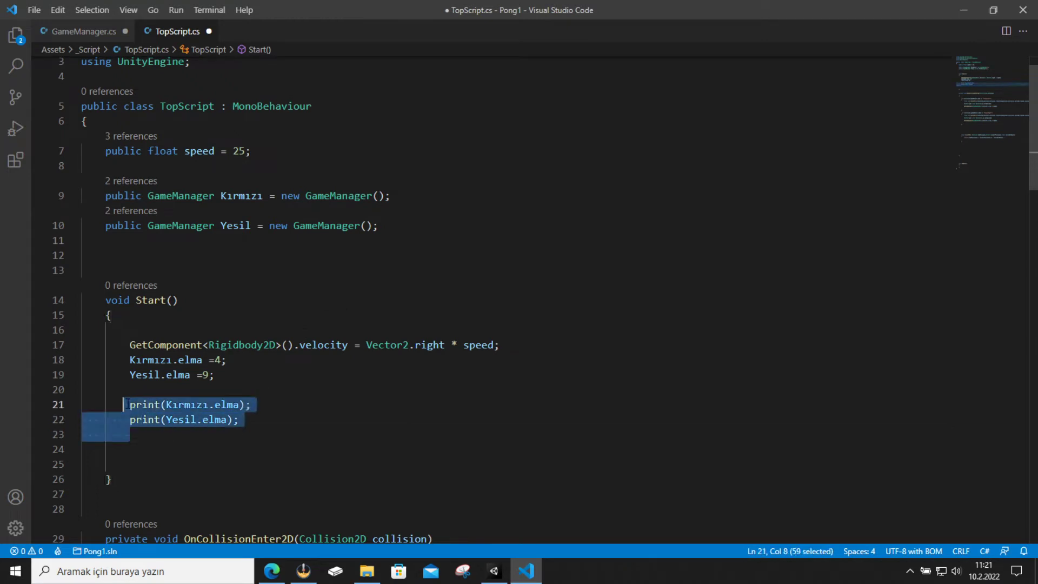
pyautogui.press('Delete')
pyautogui.scroll(1, 198, 379)
pyautogui.moveTo(379, 258); pyautogui.dragTo(99, 228)
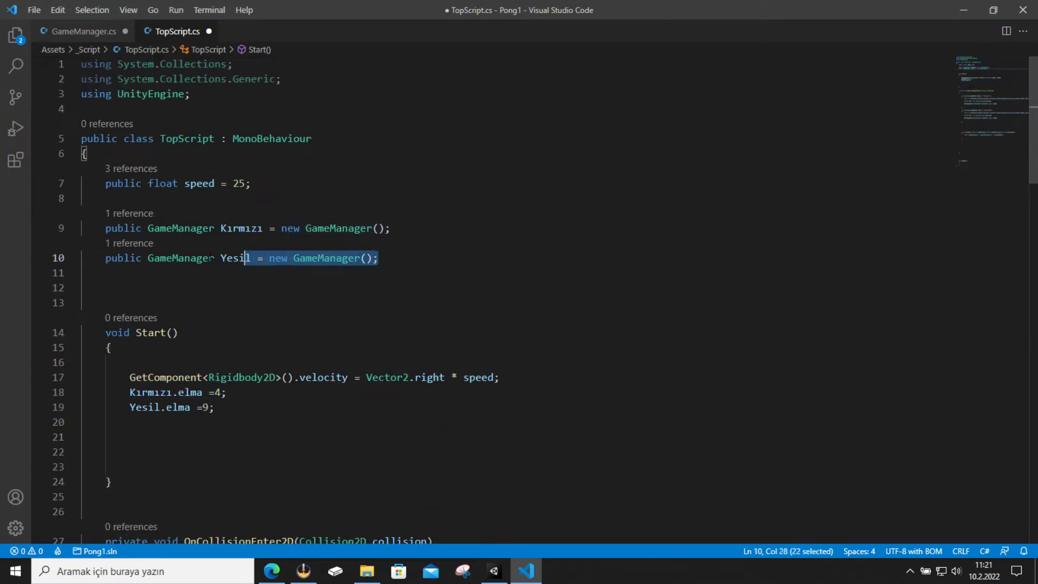
pyautogui.press('Delete')
pyautogui.press('Delete')
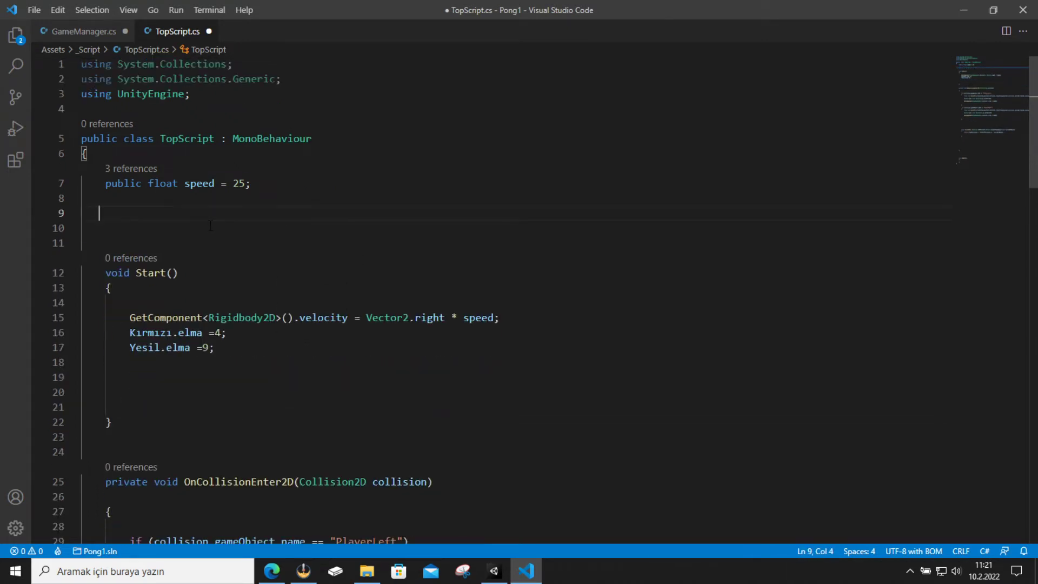
pyautogui.click(163, 377)
pyautogui.press('Delete')
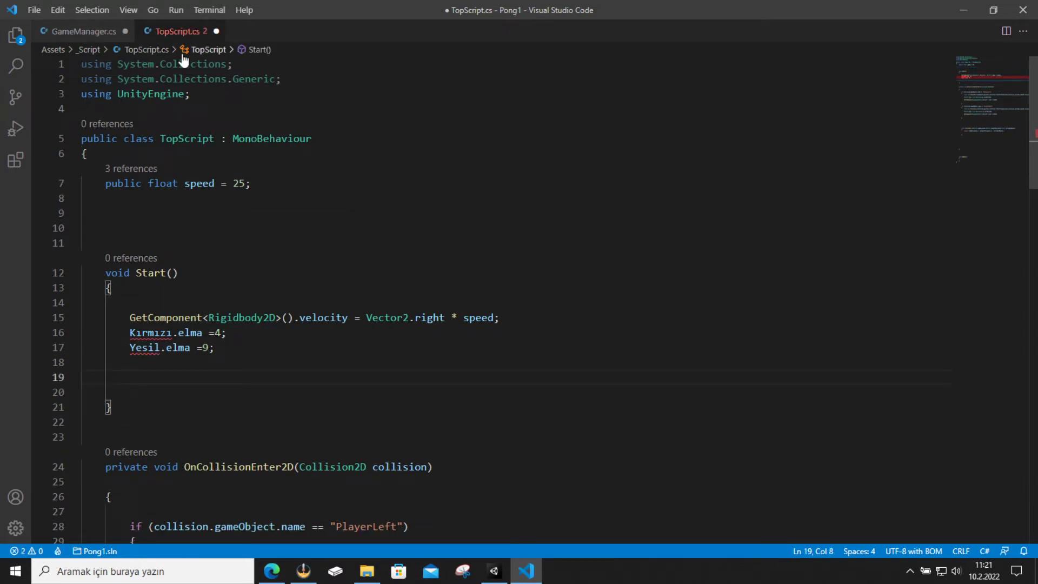
pyautogui.moveTo(215, 347); pyautogui.dragTo(130, 332)
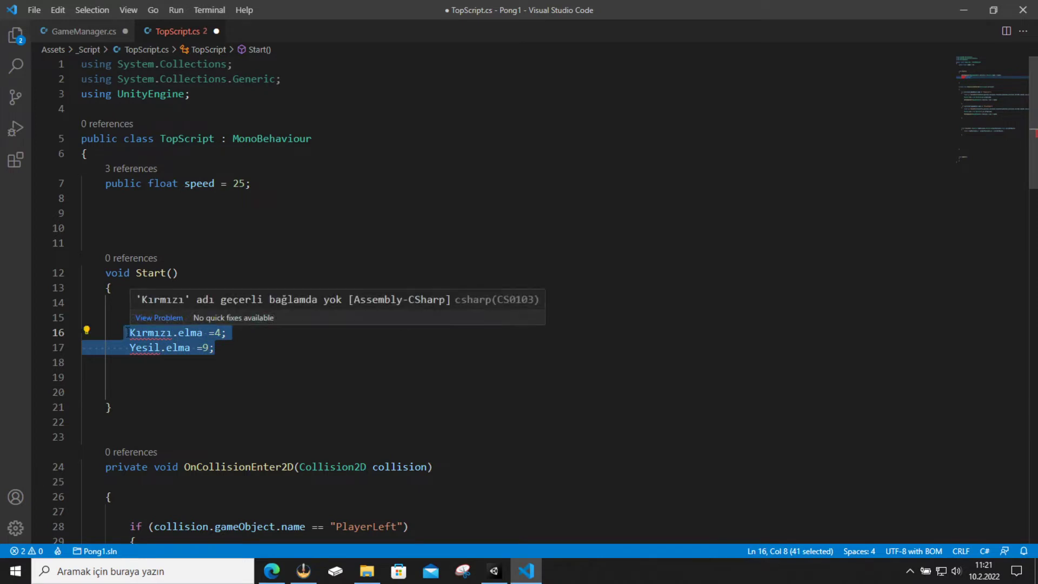
pyautogui.press('Delete')
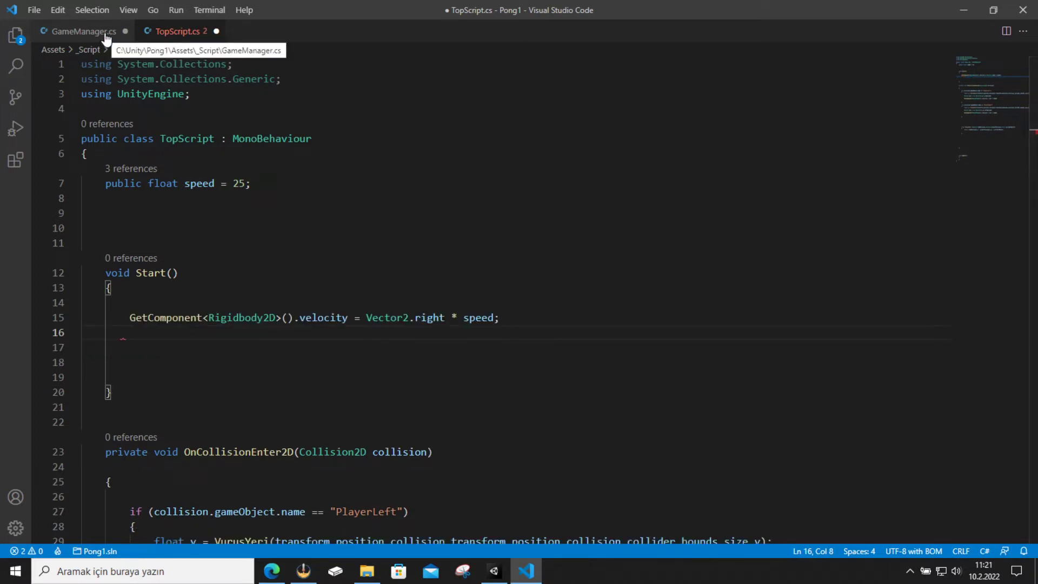
# Type the note 'gameObject managerdeki bir şey false ise bunu yapma' atop Start(), then delete it.
pyautogui.click(166, 302)
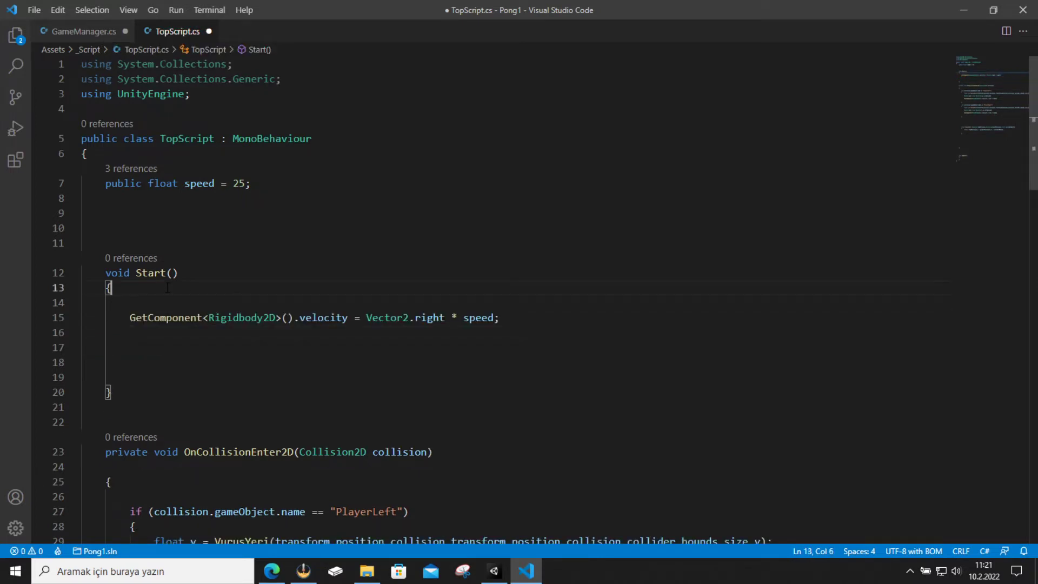
pyautogui.hotkey('ctrl', 'shift', 'Return')
pyautogui.write('gameObject managerdeki bir şey fgals')
pyautogui.press('BackSpace')
pyautogui.press('BackSpace')
pyautogui.press('BackSpace')
pyautogui.press('BackSpace')
pyautogui.write('alse ise bunu yapma')
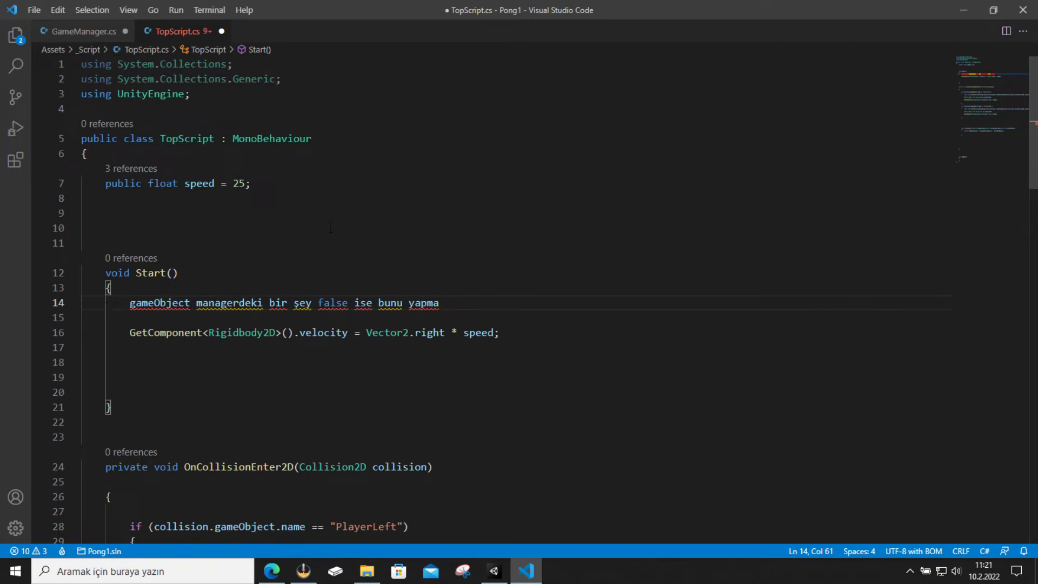
pyautogui.moveTo(410, 303)
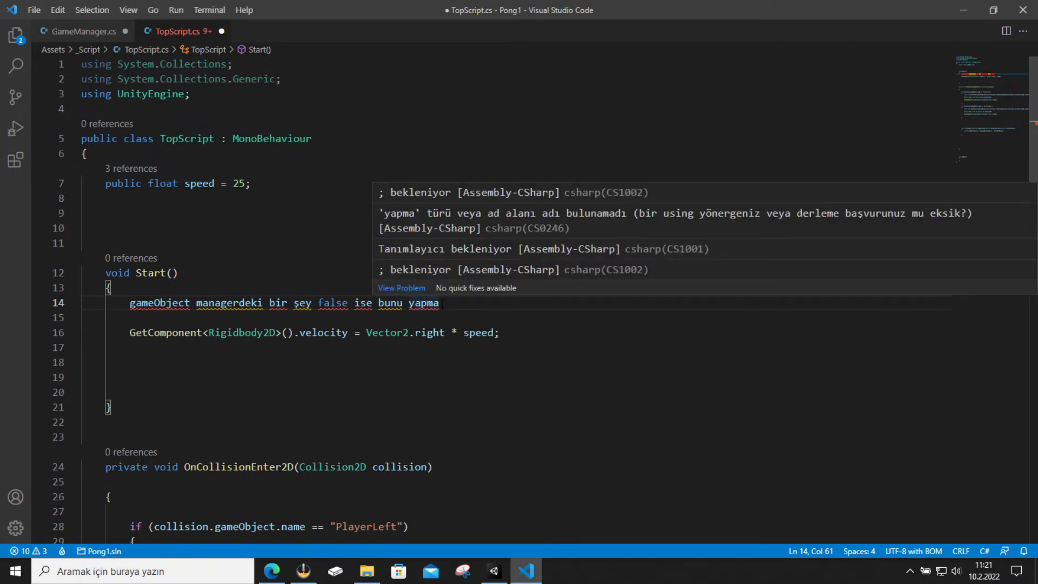
pyautogui.moveTo(443, 304); pyautogui.dragTo(132, 303)
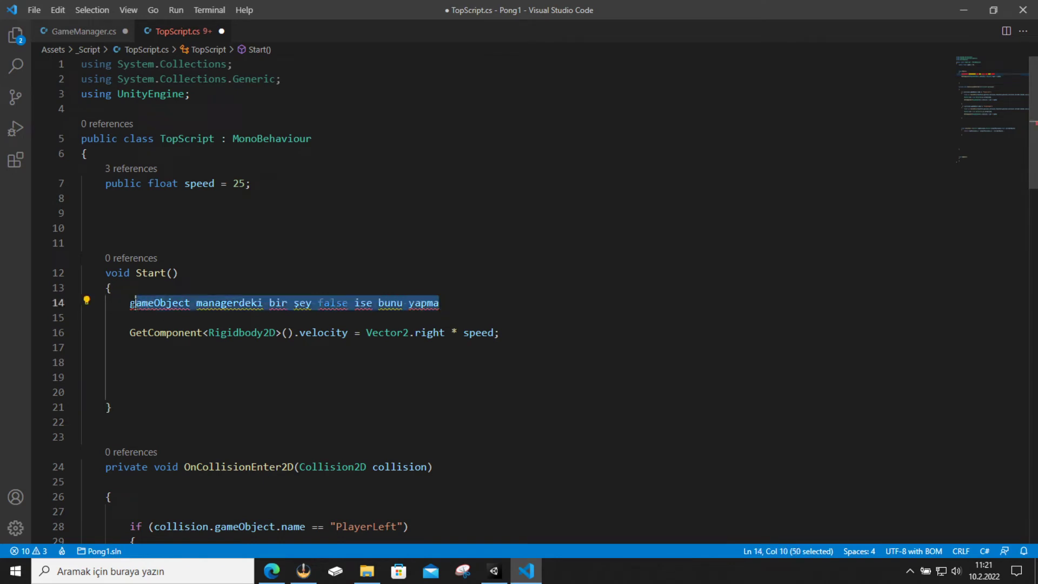
pyautogui.press('BackSpace')
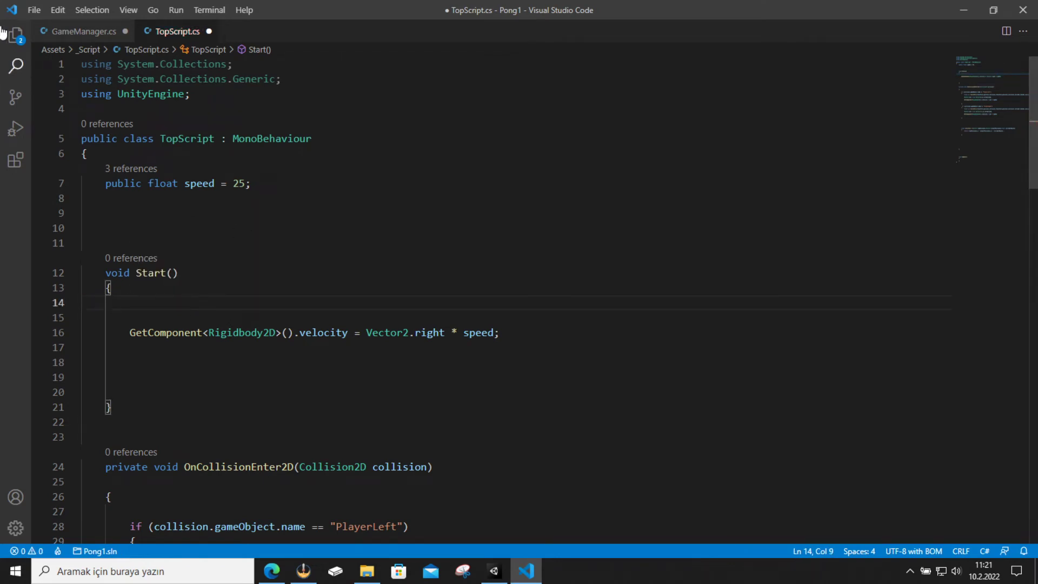
pyautogui.click(80, 35)
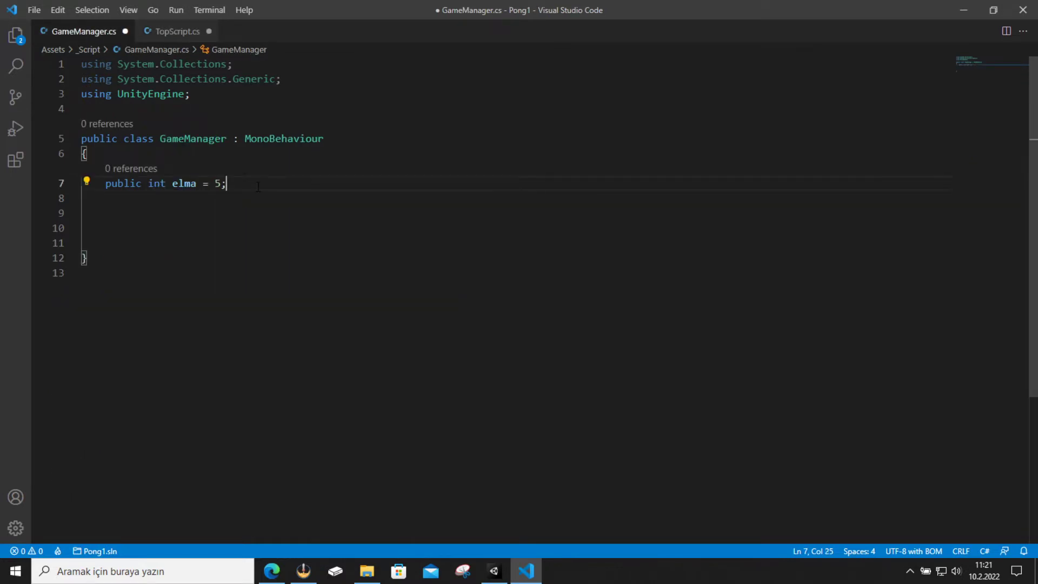
# Replace the elma field with the declaration 'public static GameManager classOrnek' inside the class.
pyautogui.hotkey('ctrl', 'shift', 'Left')
pyautogui.hotkey('ctrl', 'shift', 'Left')
pyautogui.hotkey('ctrl', 'shift', 'Left')
pyautogui.hotkey('ctrl', 'shift', 'Left')
pyautogui.hotkey('ctrl', 'shift', 'Left')
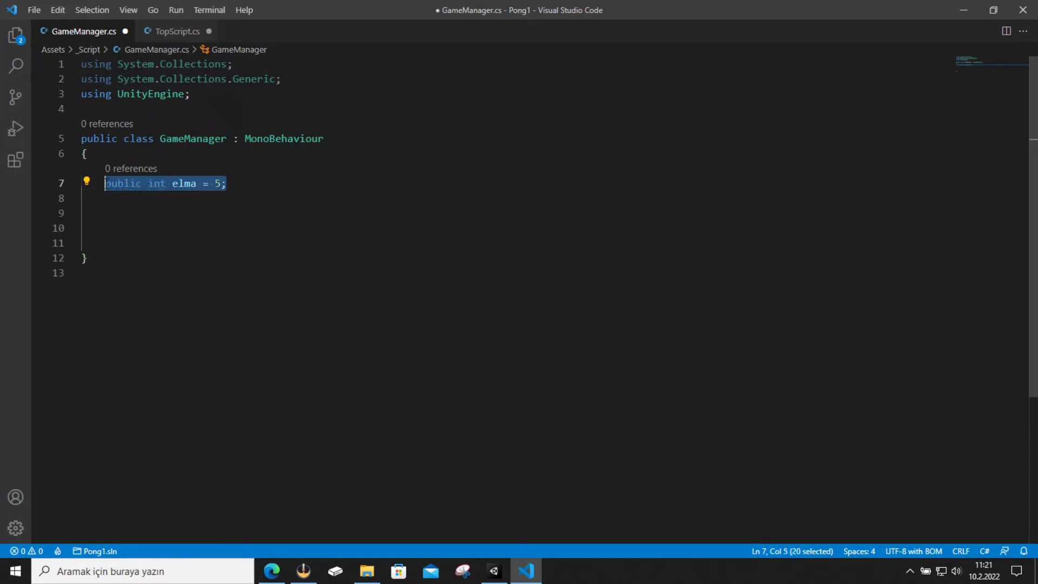
pyautogui.press('BackSpace')
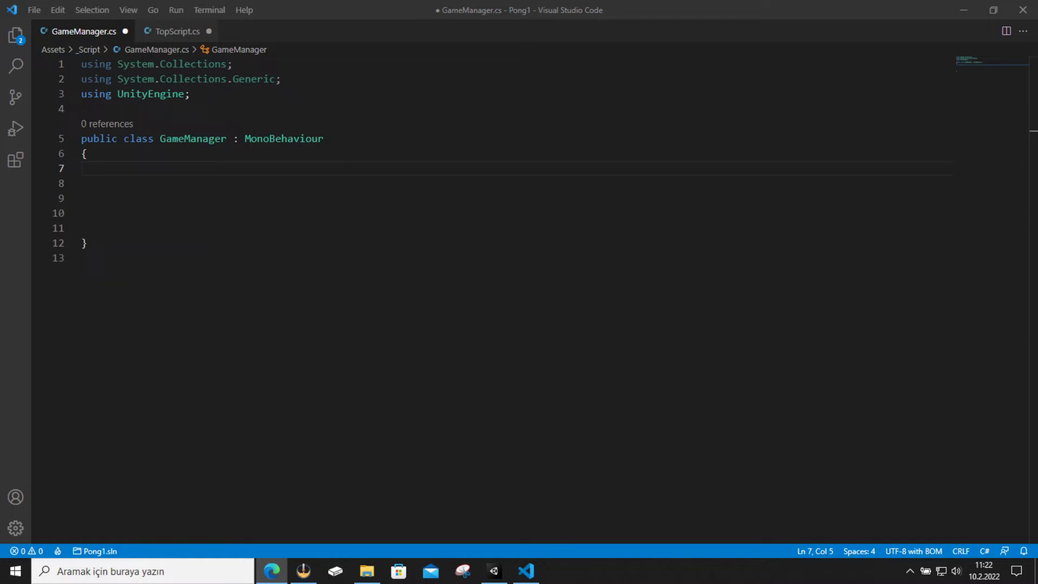
pyautogui.click(304, 194)
pyautogui.click(241, 156)
pyautogui.press('Return')
pyautogui.press('Return')
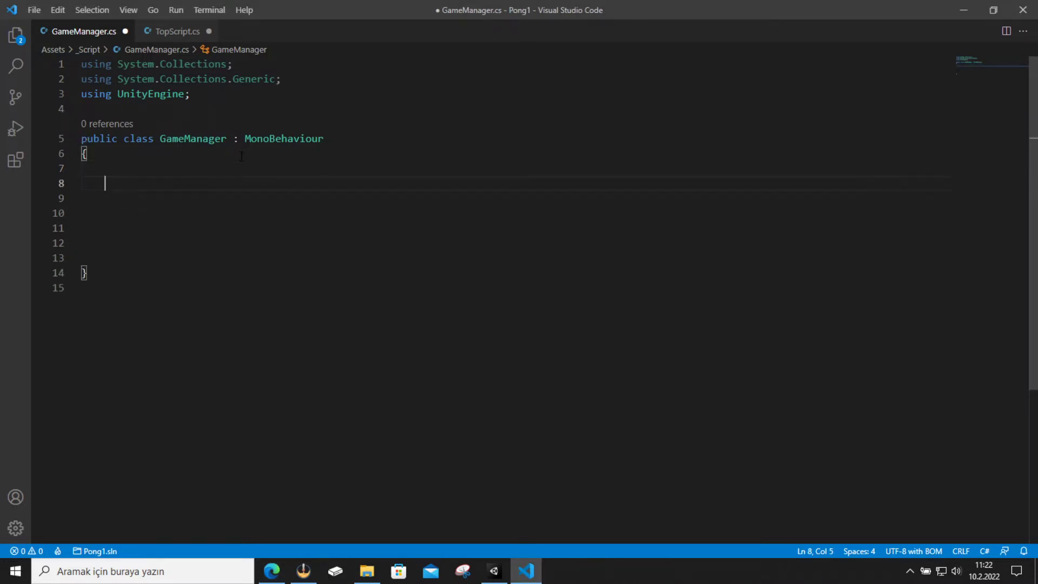
pyautogui.write('public static Game')
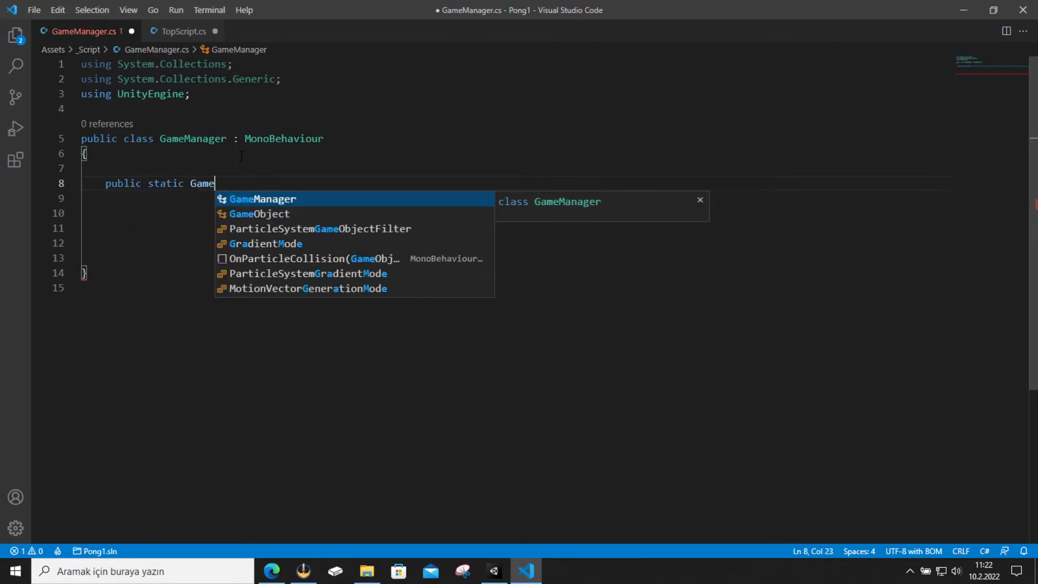
pyautogui.press('Tab')
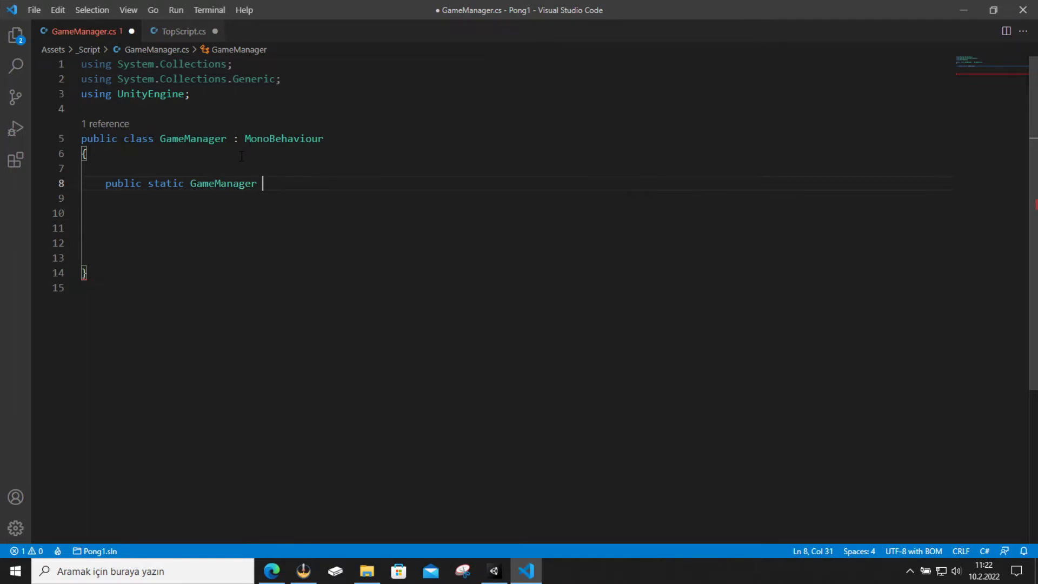
pyautogui.write('C')
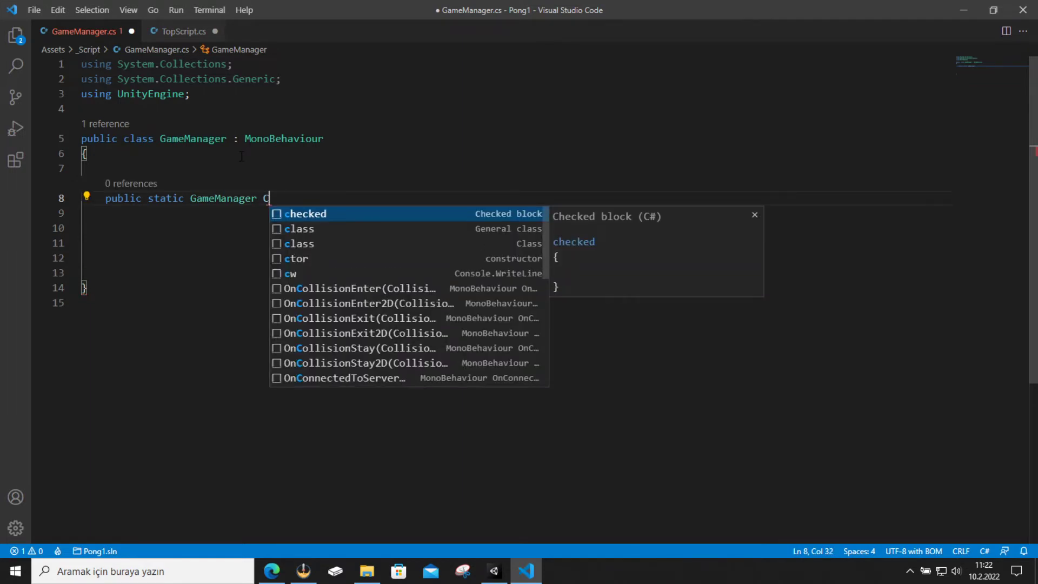
pyautogui.write('lass')
pyautogui.press('BackSpace')
pyautogui.press('BackSpace')
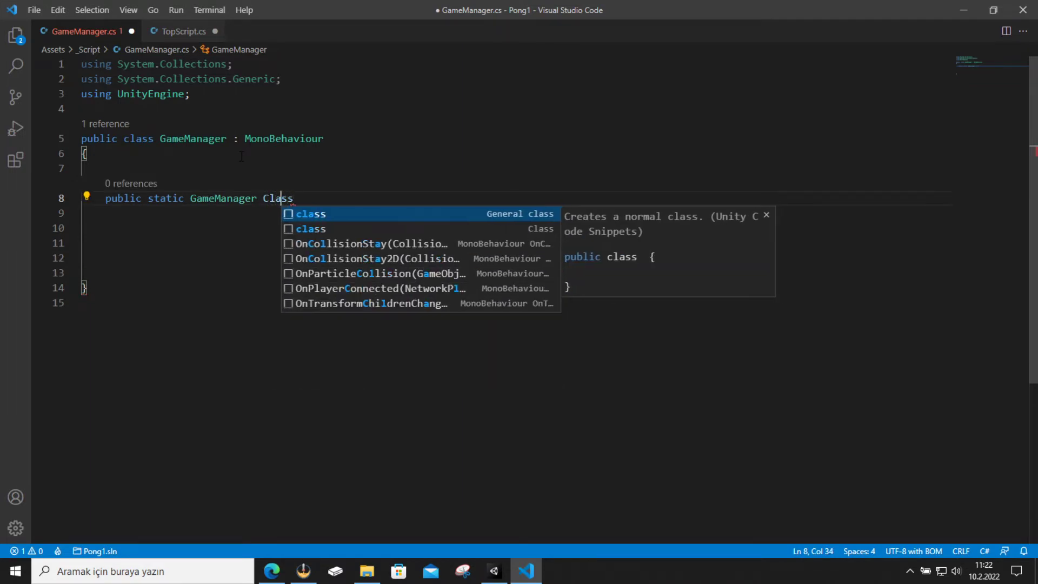
pyautogui.write('ss')
pyautogui.press('BackSpace')
pyautogui.press('BackSpace')
pyautogui.press('BackSpace')
pyautogui.press('BackSpace')
pyautogui.press('BackSpace')
pyautogui.write('classOrnek')
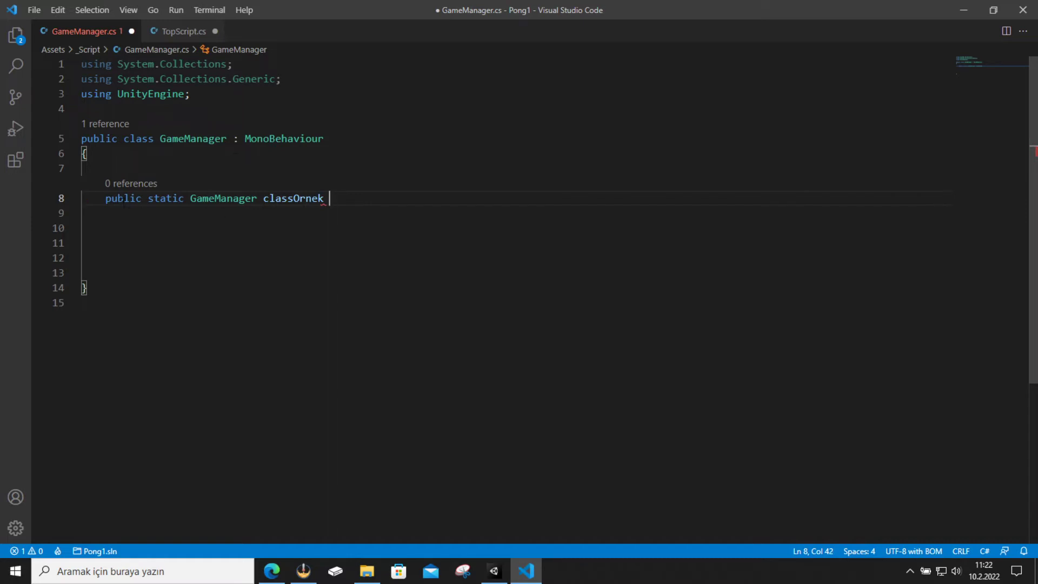
# Highlight the public and static keywords of the new declaration, briefly checking TopScript.cs.
pyautogui.moveTo(105, 198); pyautogui.dragTo(141, 199)
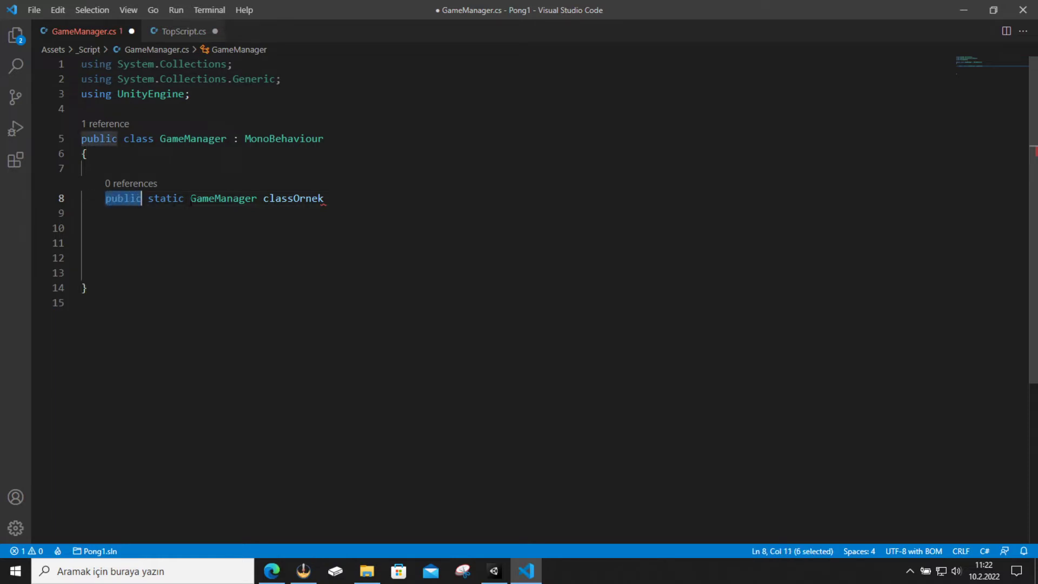
pyautogui.click(182, 32)
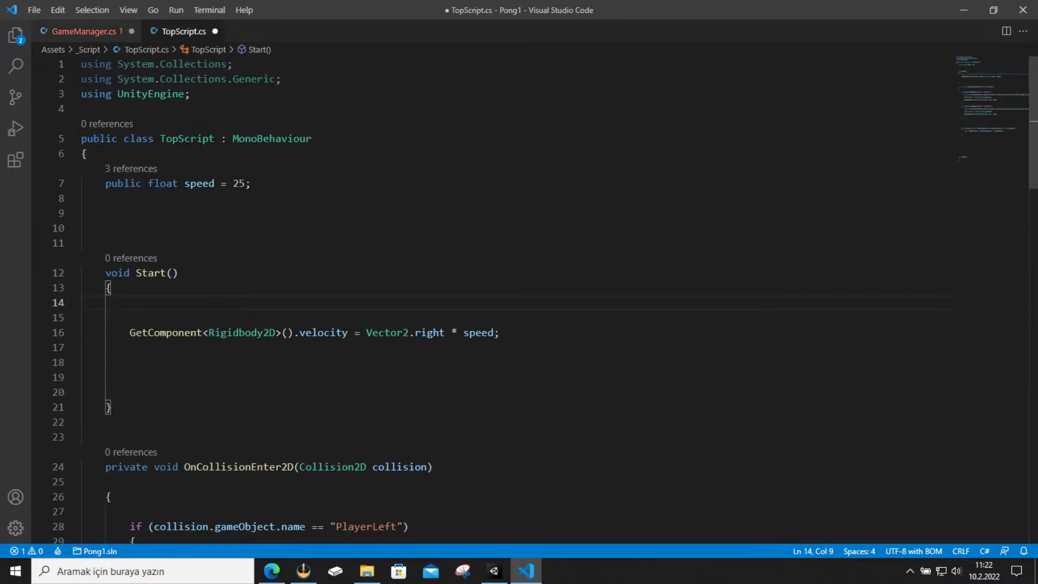
pyautogui.click(84, 31)
pyautogui.click(222, 199)
pyautogui.click(130, 199)
pyautogui.click(201, 198)
pyautogui.click(294, 199)
pyautogui.click(165, 198)
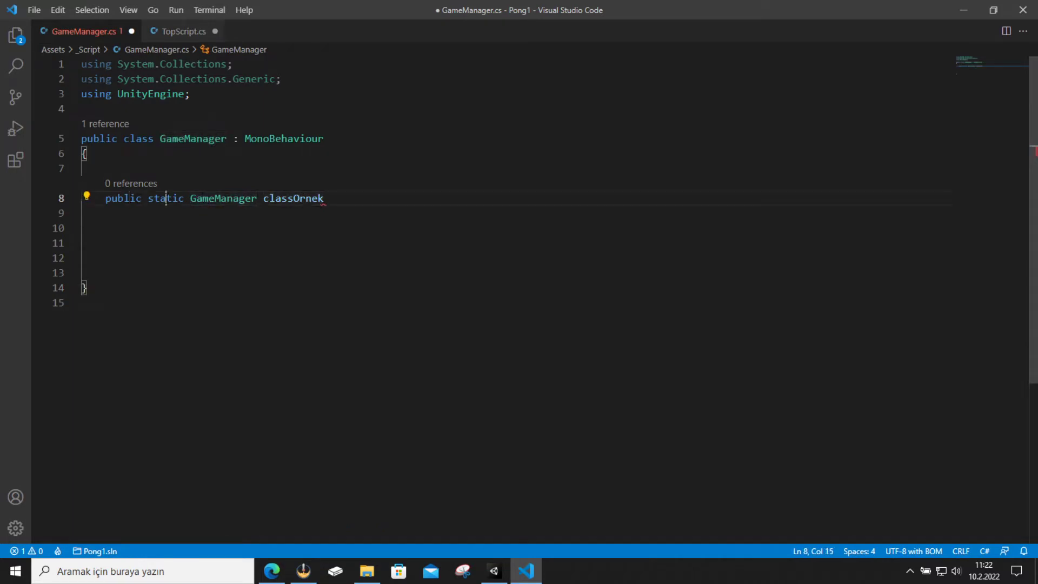
pyautogui.doubleClick(168, 198)
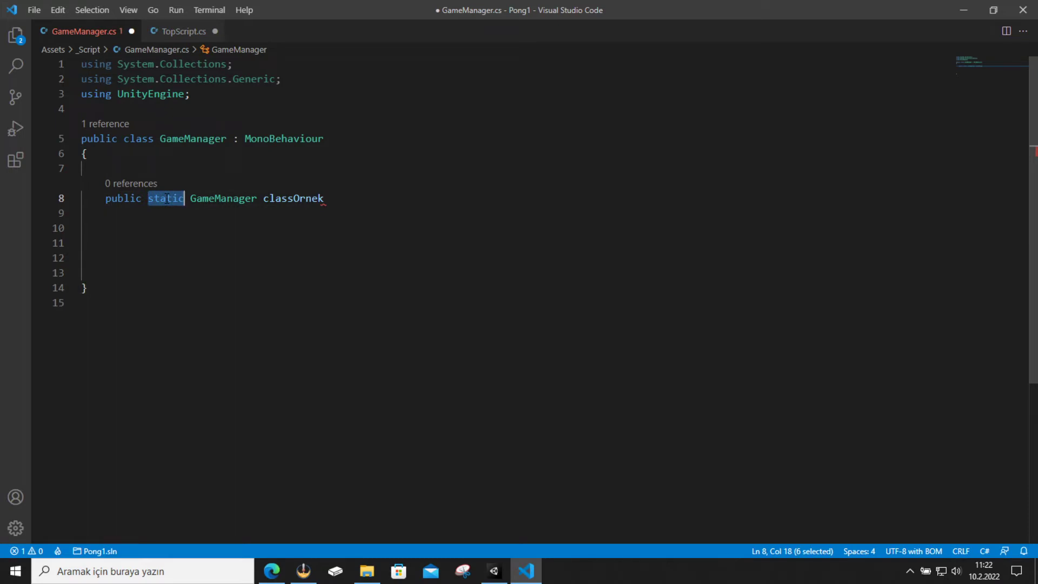
# Append '= null;' to the end of the classOrnek declaration on line 8.
pyautogui.click(318, 198)
pyautogui.click(106, 198)
pyautogui.click(219, 199)
pyautogui.click(294, 198)
pyautogui.tripleClick(294, 198)
pyautogui.click(227, 199)
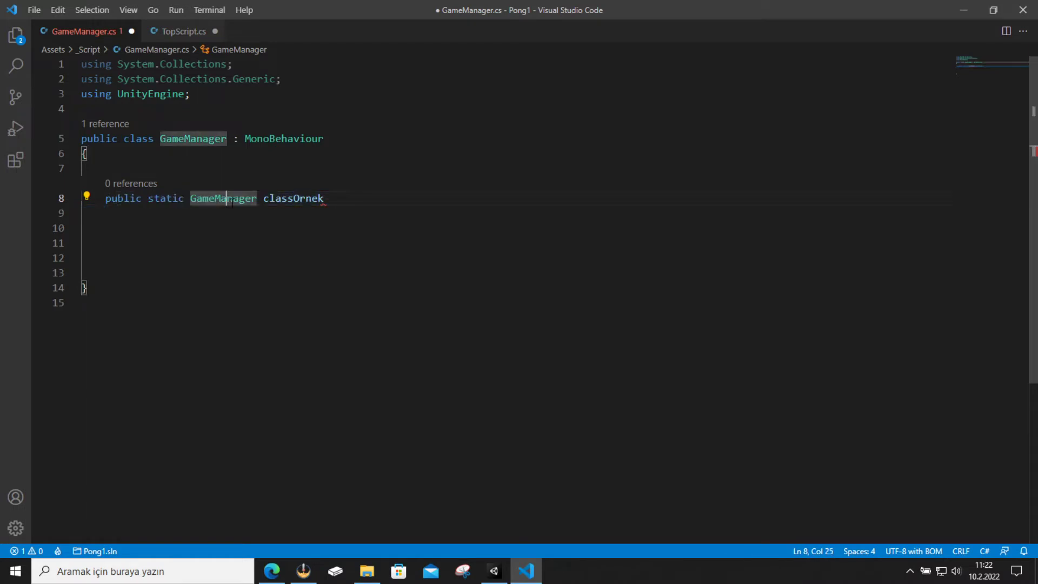
pyautogui.tripleClick(290, 199)
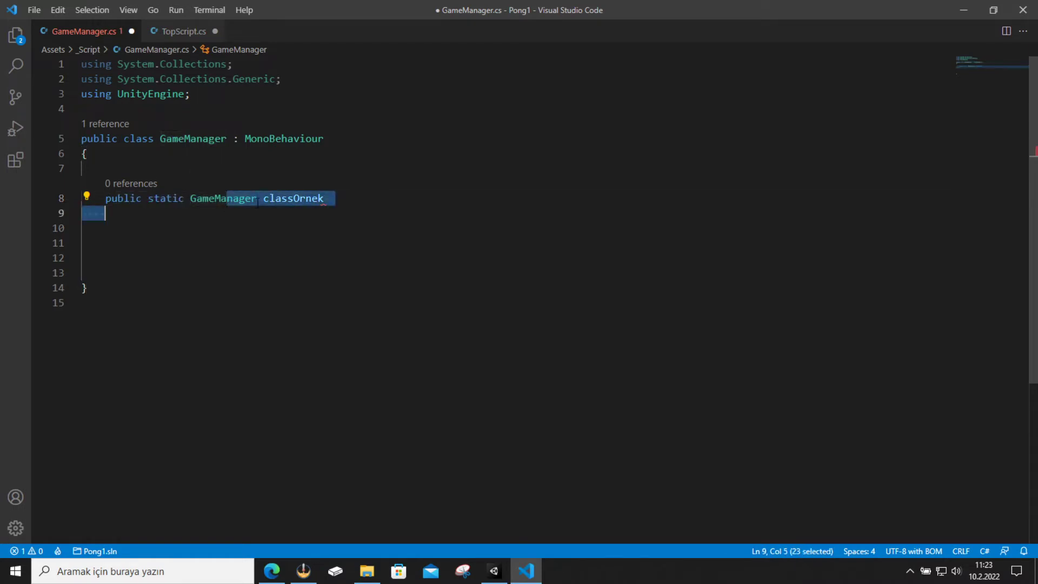
pyautogui.click(287, 198)
pyautogui.click(329, 198)
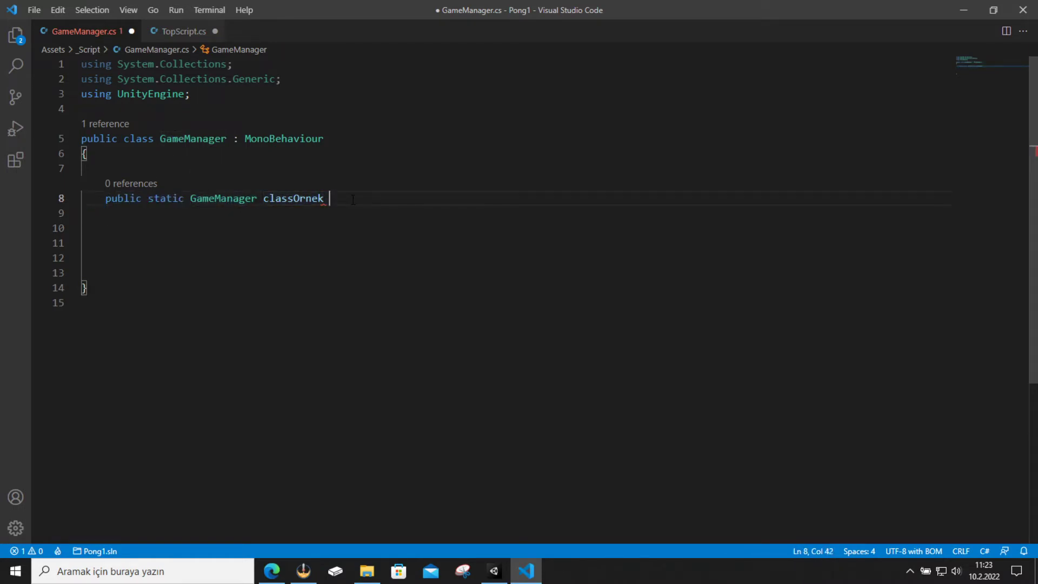
pyautogui.write('= null')
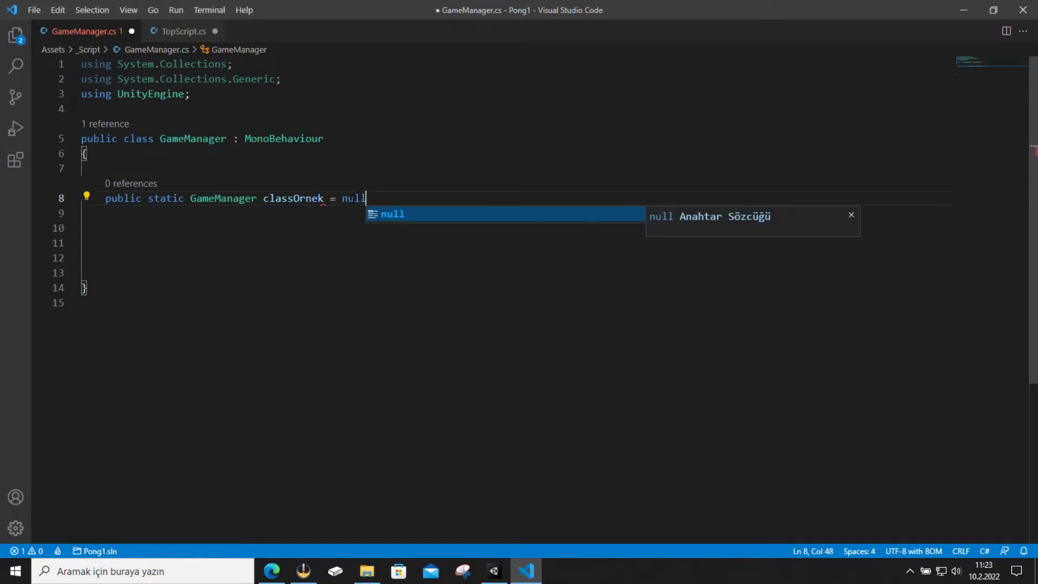
pyautogui.write(';')
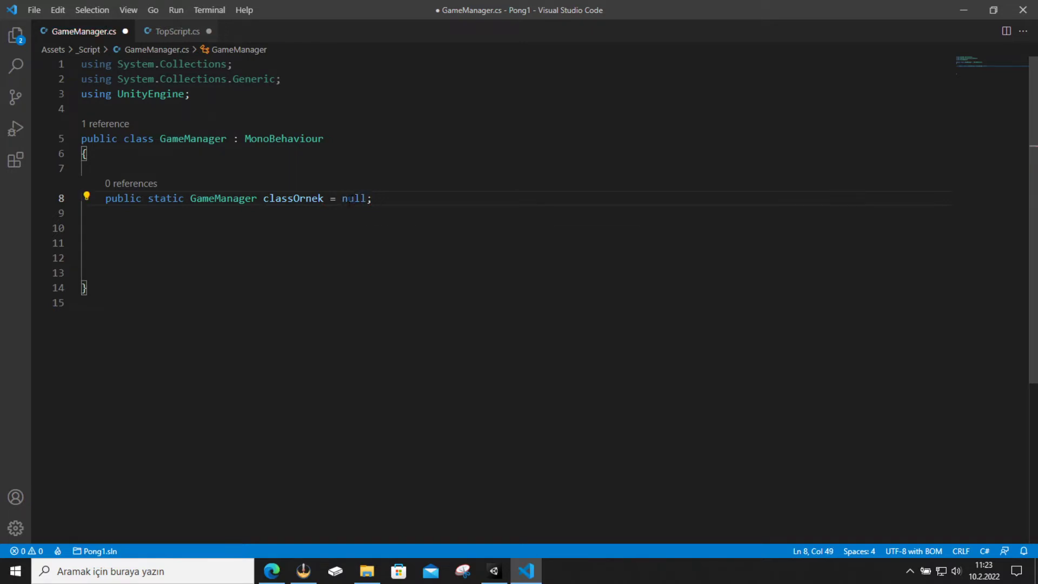
# Highlight the classOrnek name and static keyword on line 8, then bring up TopScript.cs.
pyautogui.doubleClick(303, 198)
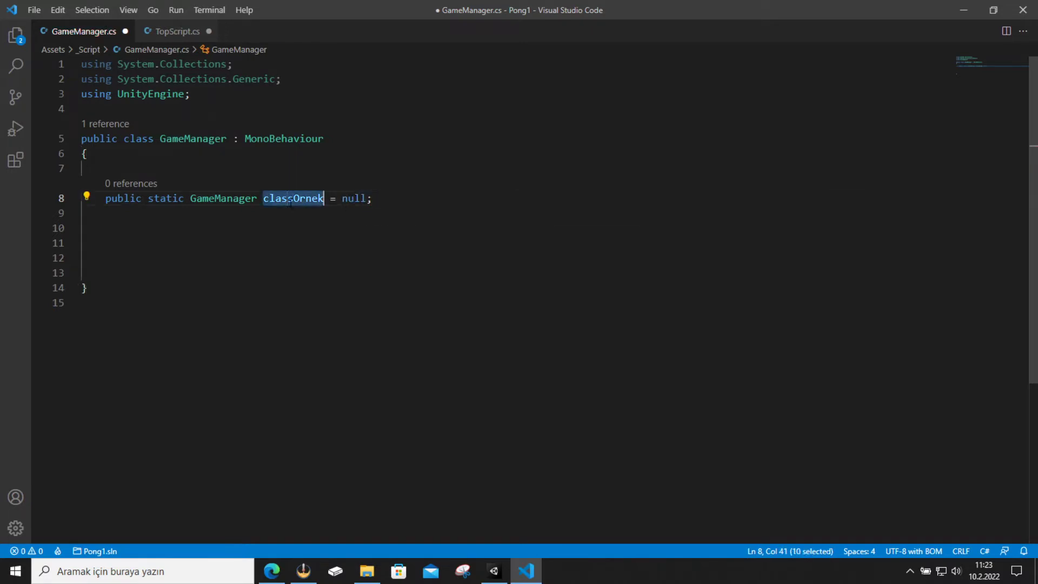
pyautogui.click(382, 200)
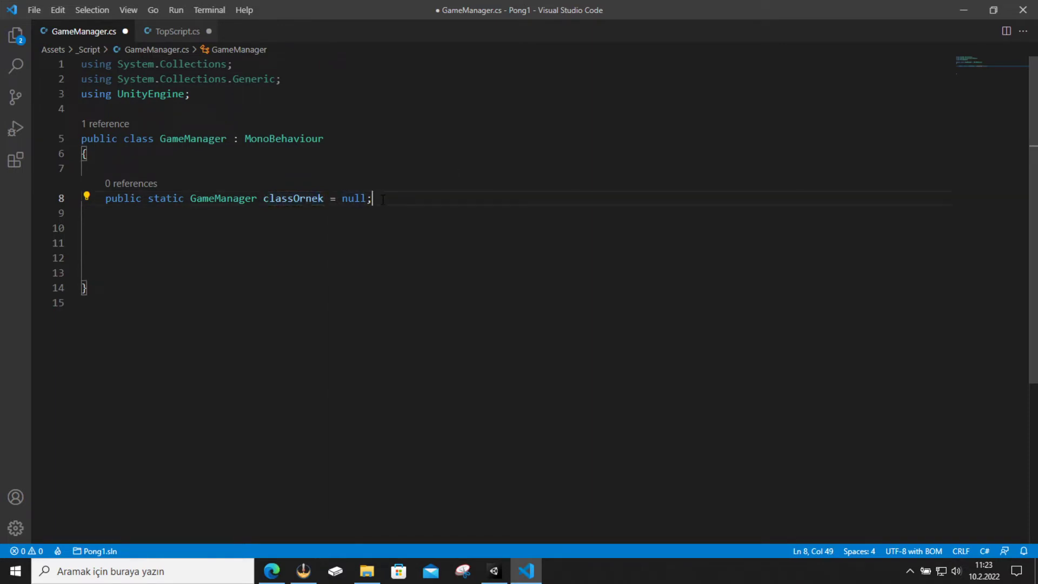
pyautogui.doubleClick(349, 199)
pyautogui.doubleClick(305, 199)
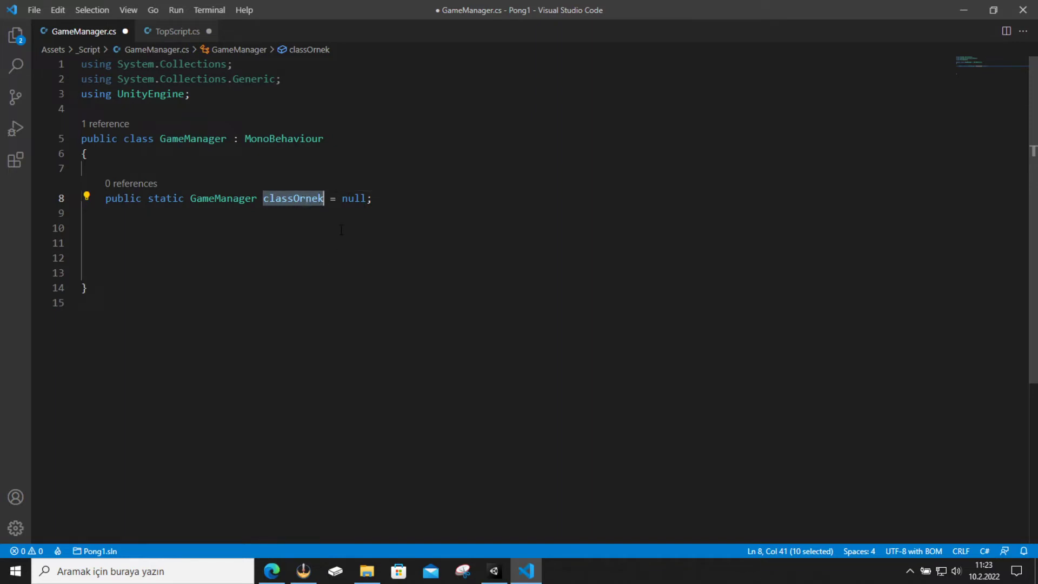
pyautogui.click(335, 199)
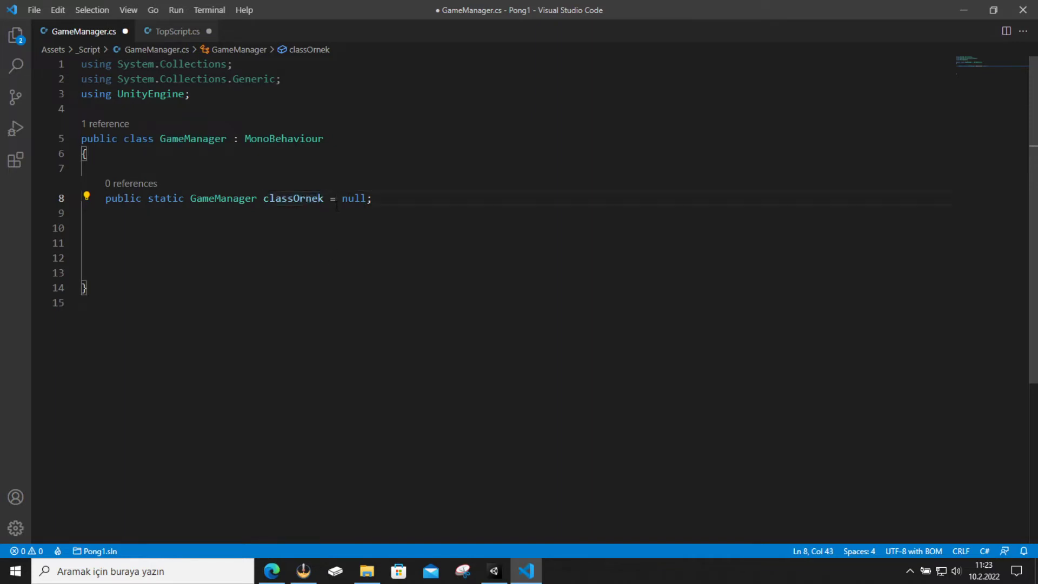
pyautogui.click(389, 200)
pyautogui.click(238, 230)
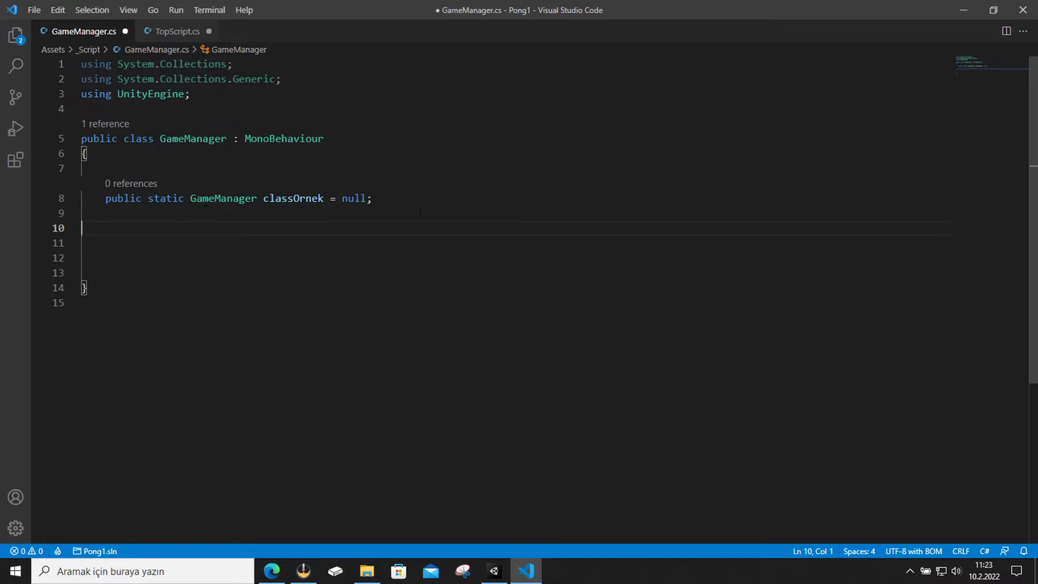
pyautogui.click(378, 199)
pyautogui.doubleClick(175, 200)
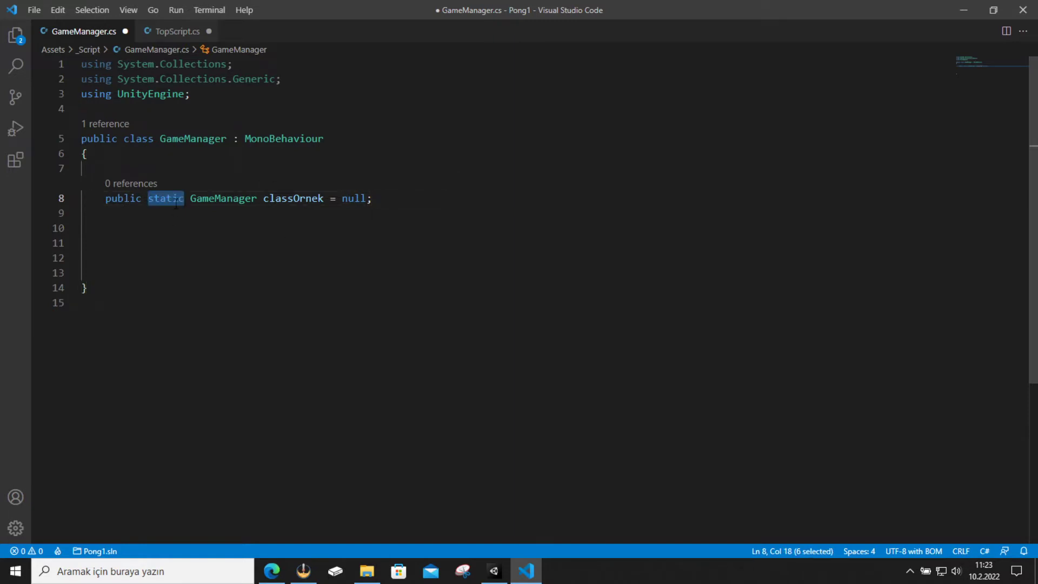
pyautogui.click(174, 32)
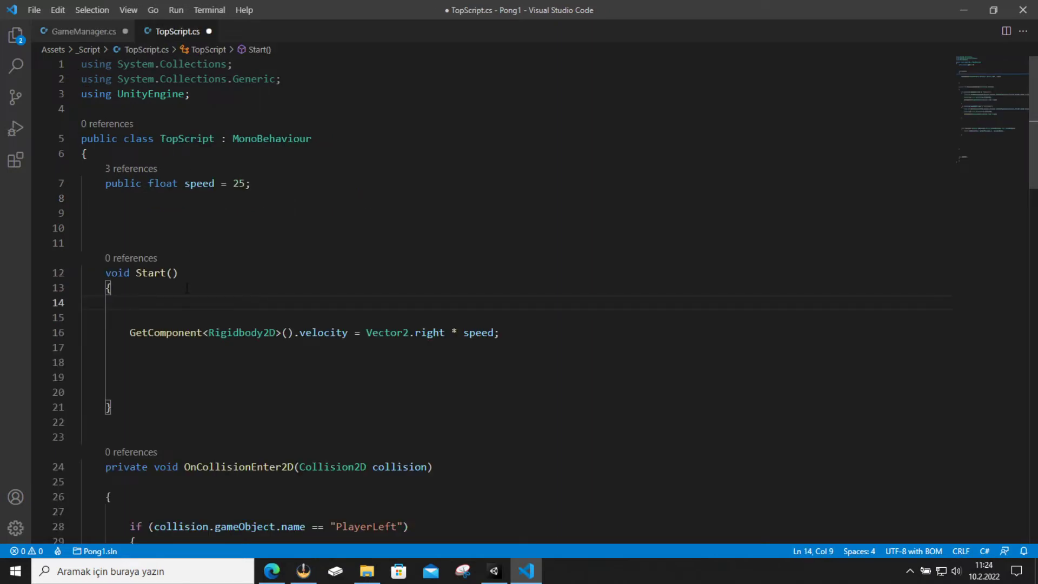
# In TopScript.cs Start, type 'GameManager.' to find classOrnek in IntelliSense, then remove the dot.
pyautogui.write('Game')
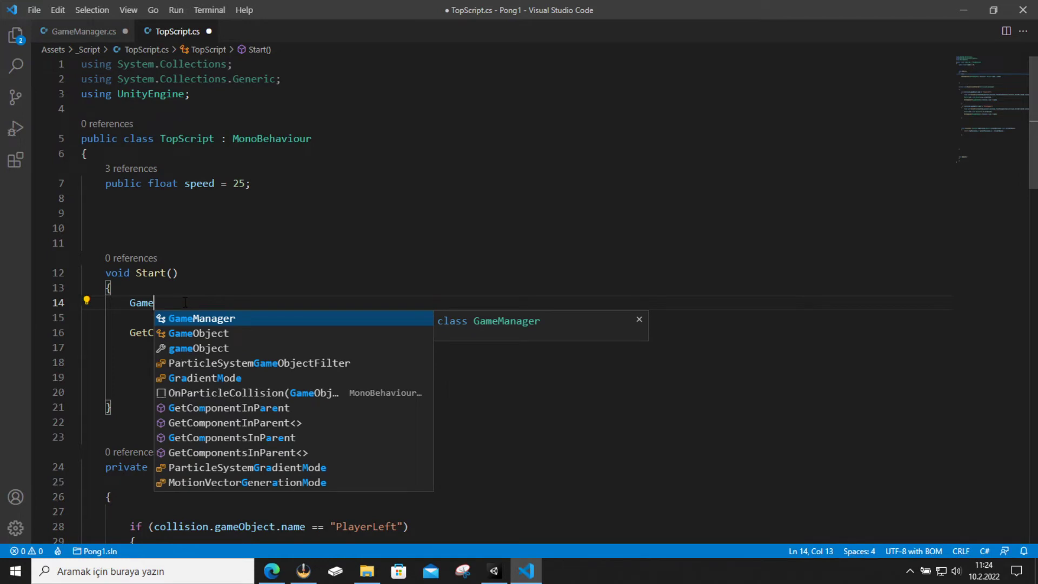
pyautogui.click(87, 33)
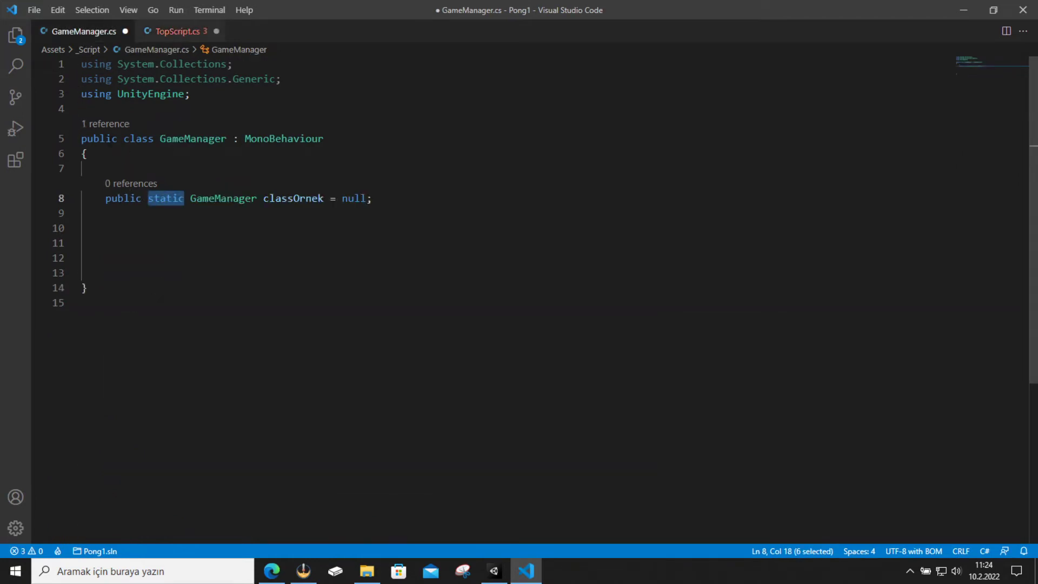
pyautogui.click(182, 35)
pyautogui.write('M')
pyautogui.press('Tab')
pyautogui.write('.')
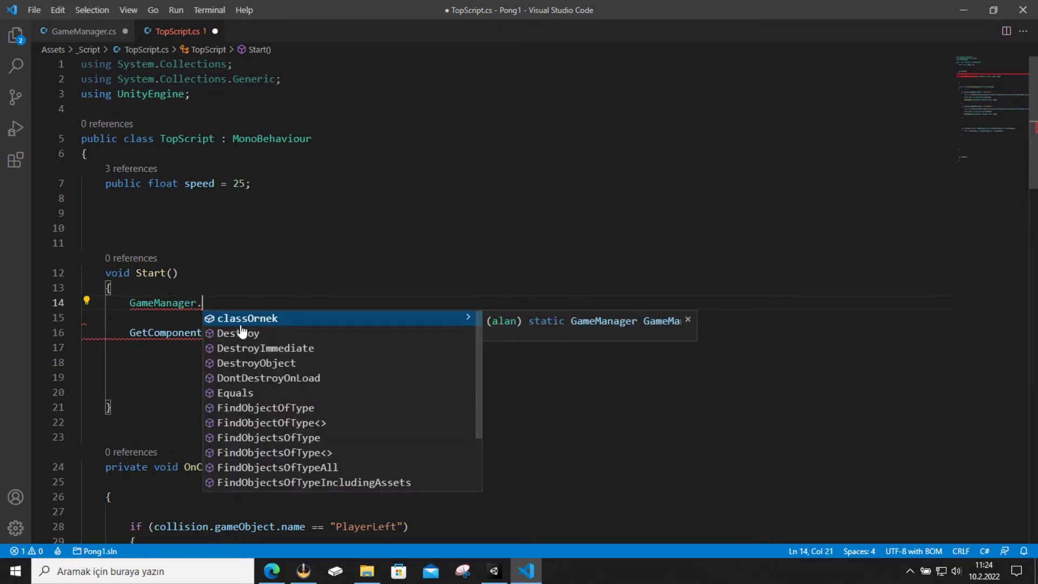
pyautogui.press('Down')
pyautogui.press('Up')
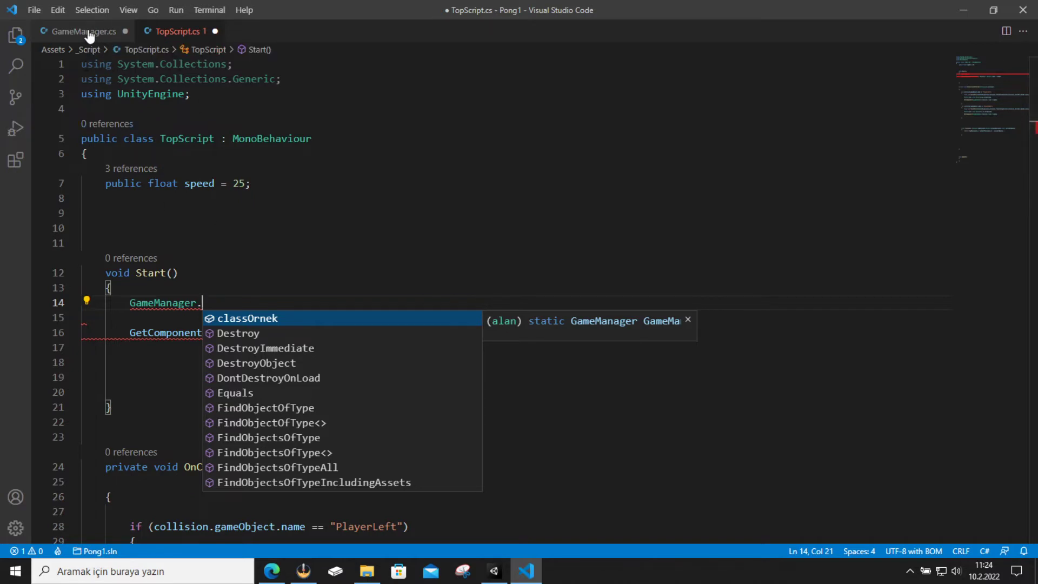
pyautogui.press('BackSpace')
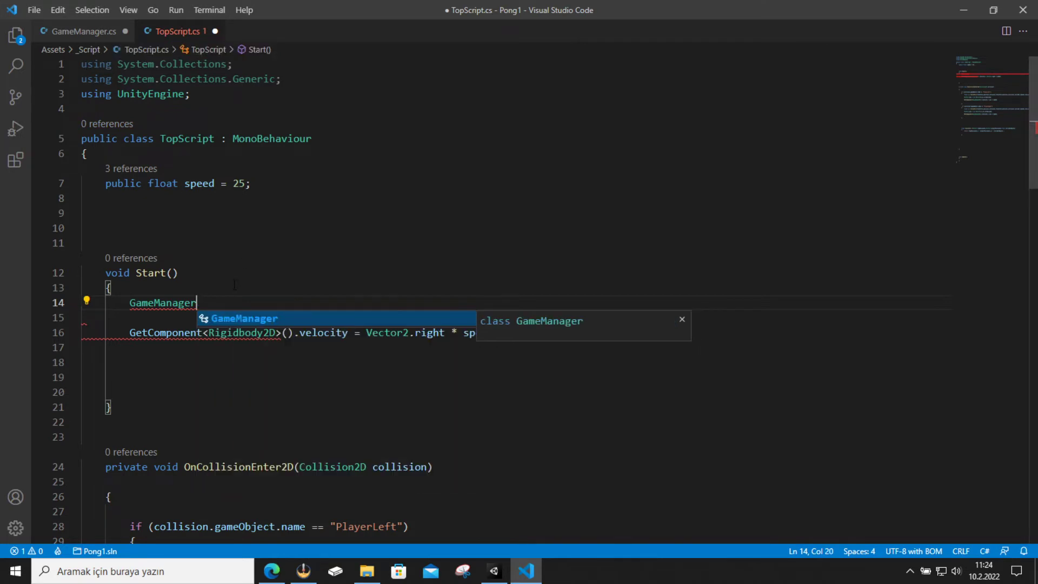
pyautogui.click(234, 284)
pyautogui.click(89, 34)
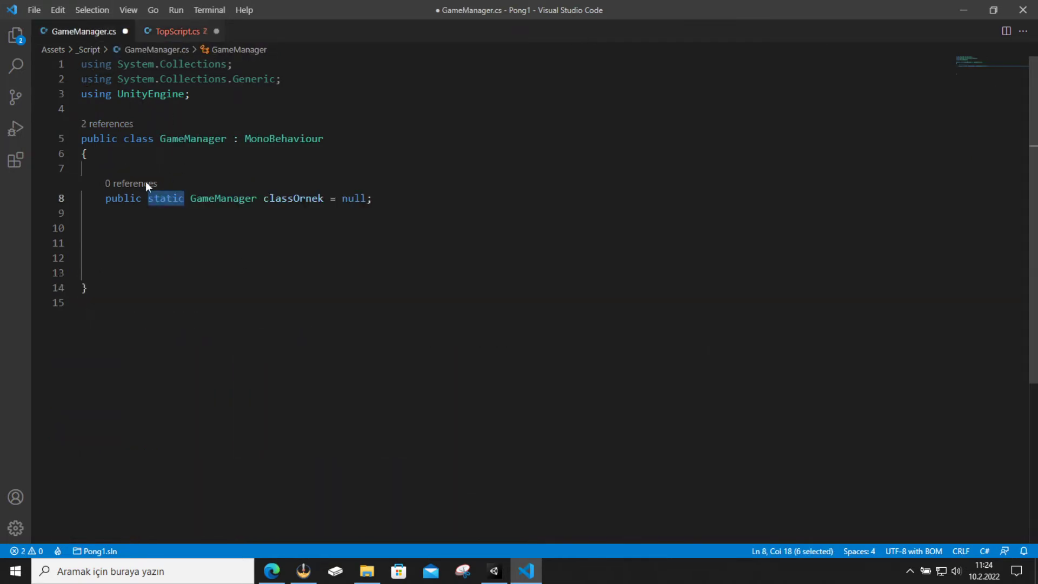
# Delete the static keyword from the classOrnek declaration in GameManager.cs.
pyautogui.moveTo(185, 198); pyautogui.dragTo(148, 198)
pyautogui.press('BackSpace')
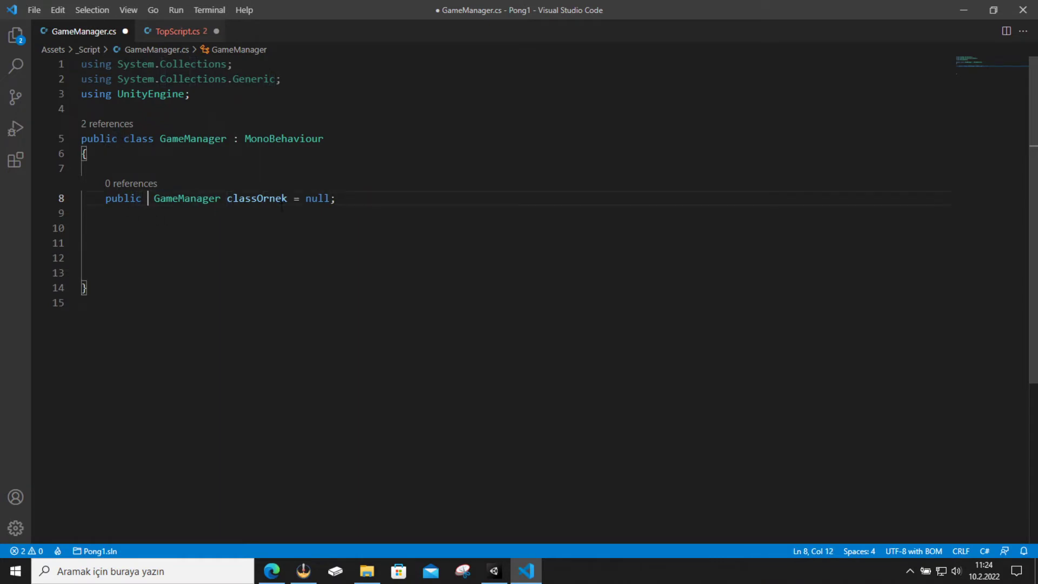
pyautogui.click(174, 31)
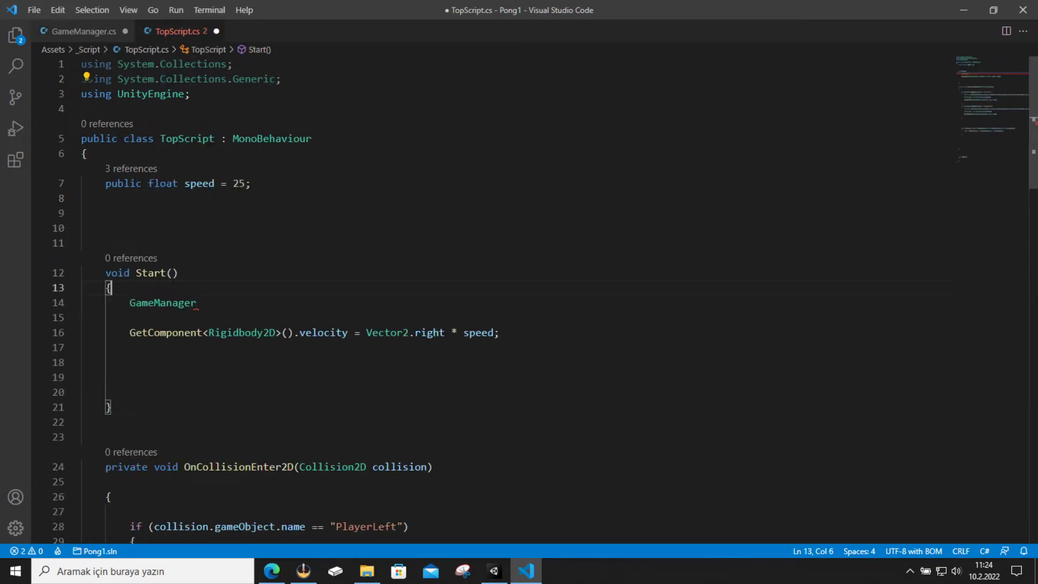
# On TopScript.cs line 14, retype 'GameManager.', browse its members, then erase the unfinished reference.
pyautogui.click(200, 303)
pyautogui.moveTo(203, 304); pyautogui.dragTo(126, 310)
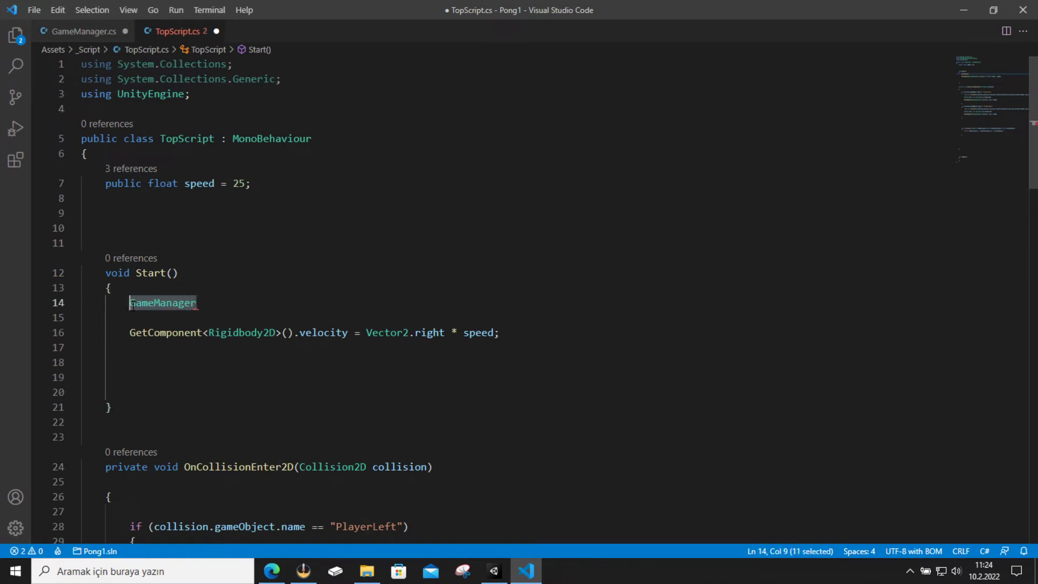
pyautogui.write('Game')
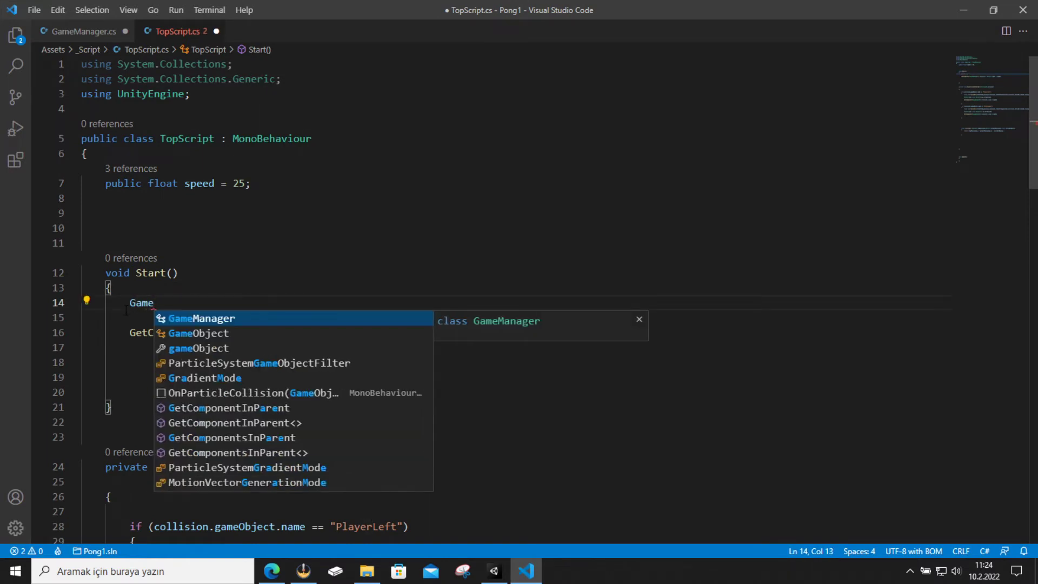
pyautogui.press('Tab')
pyautogui.write('.')
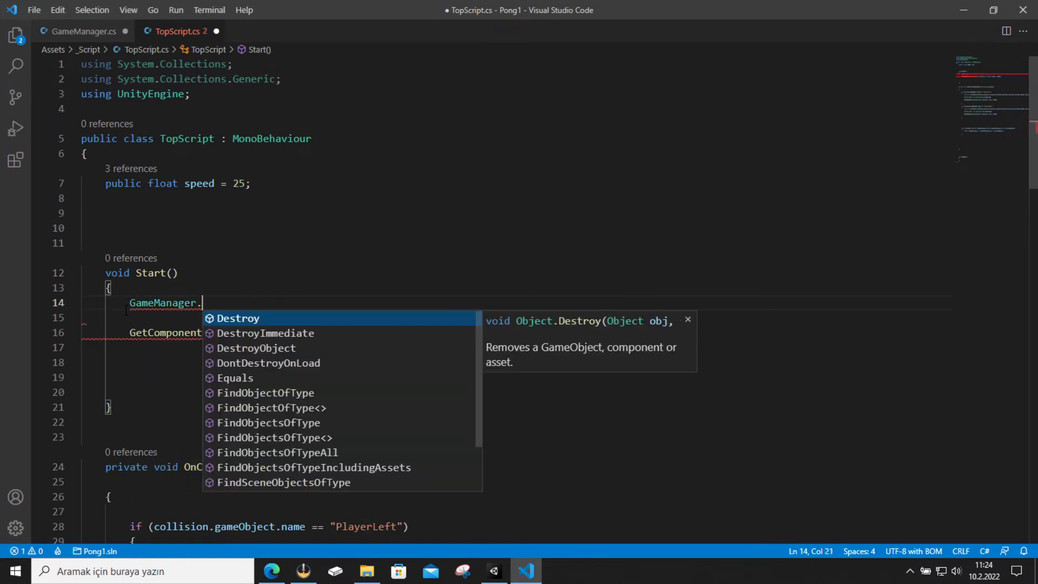
pyautogui.press('Down')
pyautogui.press('Down')
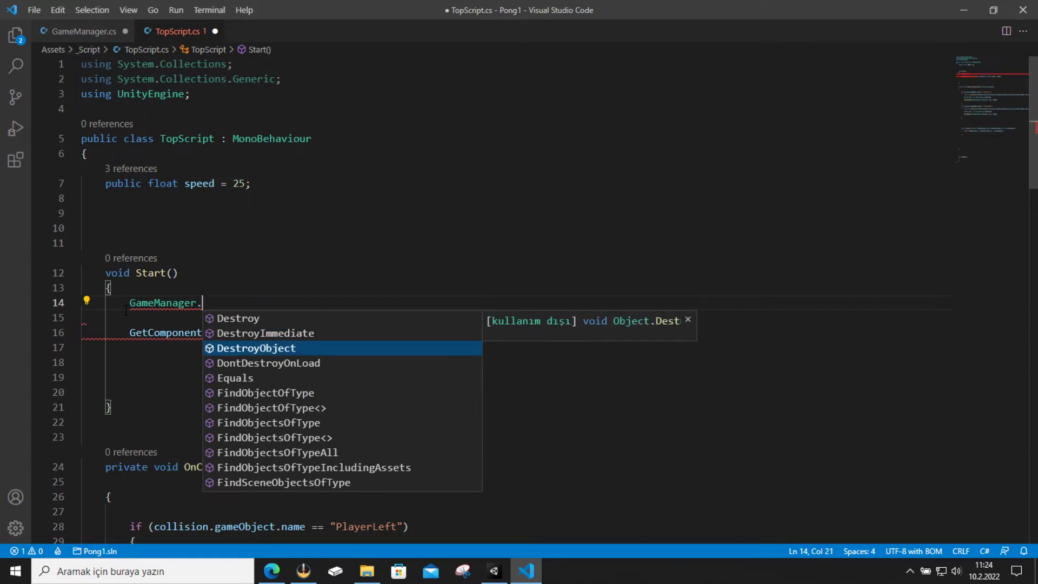
pyautogui.press('Down')
pyautogui.press('Down')
pyautogui.press('Down')
pyautogui.press('Down')
pyautogui.press('Down')
pyautogui.press('Up')
pyautogui.press('Up')
pyautogui.press('Down')
pyautogui.press('Up')
pyautogui.press('Down')
pyautogui.press('Up')
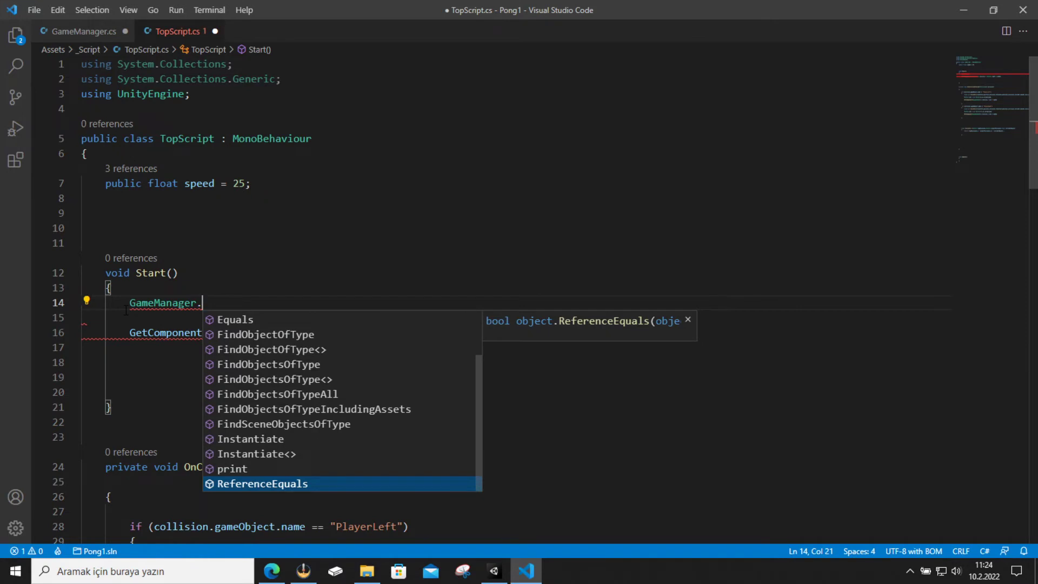
pyautogui.press('Escape')
pyautogui.press('BackSpace')
pyautogui.press('BackSpace')
pyautogui.press('BackSpace')
pyautogui.press('BackSpace')
pyautogui.press('BackSpace')
pyautogui.press('BackSpace')
pyautogui.press('BackSpace')
pyautogui.press('BackSpace')
pyautogui.press('BackSpace')
pyautogui.press('BackSpace')
pyautogui.press('BackSpace')
pyautogui.press('BackSpace')
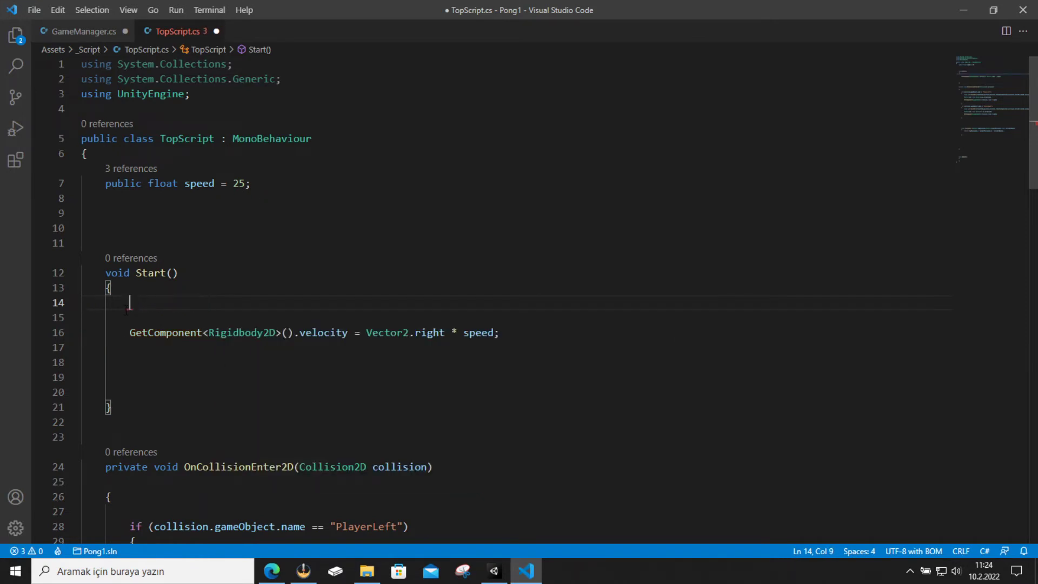
pyautogui.click(84, 31)
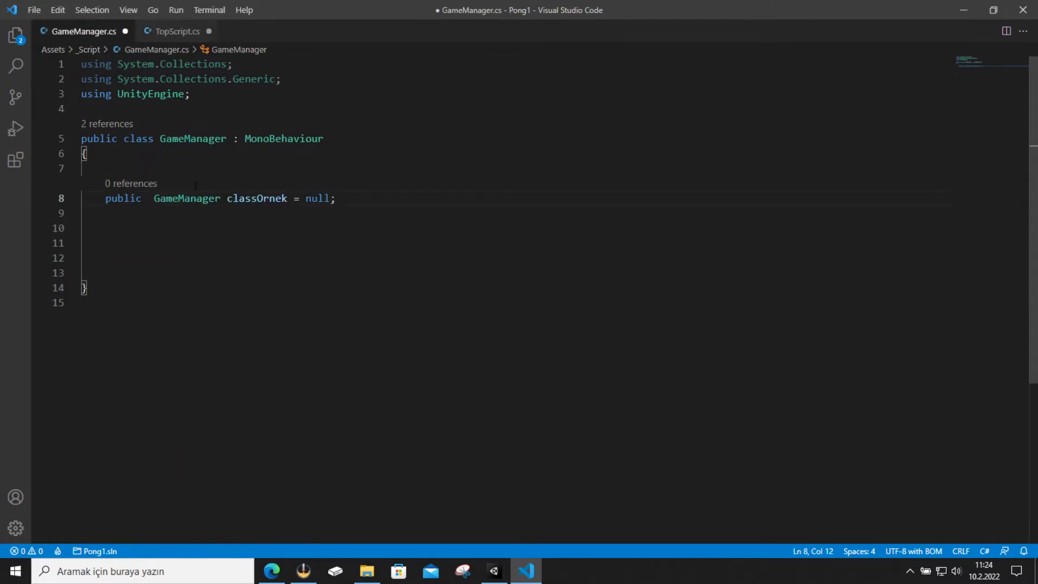
# Restore 'static' after 'public' on classOrnek, fixing the 'stacik' typo, and add blank lines below.
pyautogui.doubleClick(251, 199)
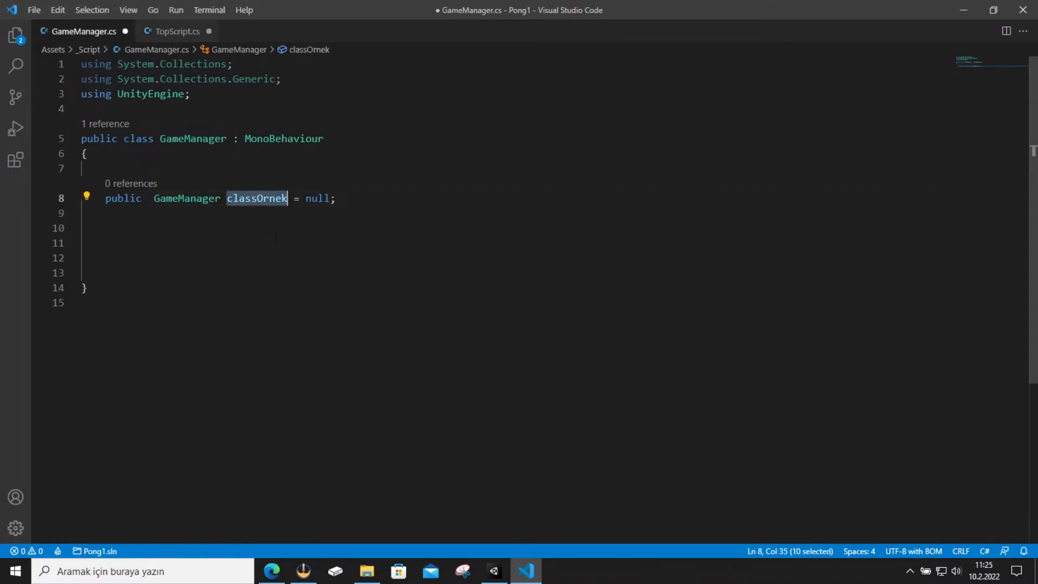
pyautogui.click(359, 199)
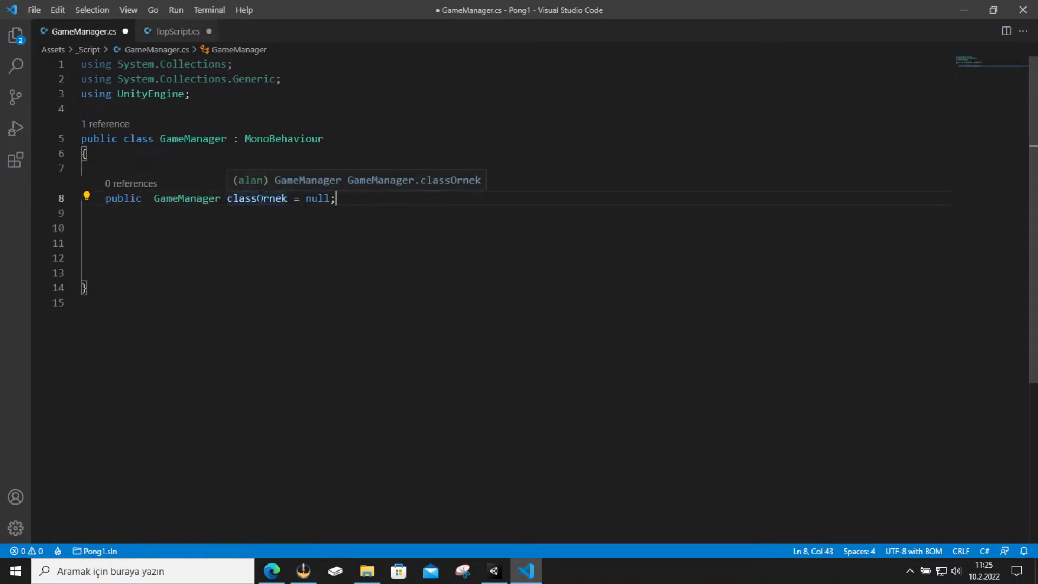
pyautogui.click(147, 197)
pyautogui.write('stacik')
pyautogui.click(155, 225)
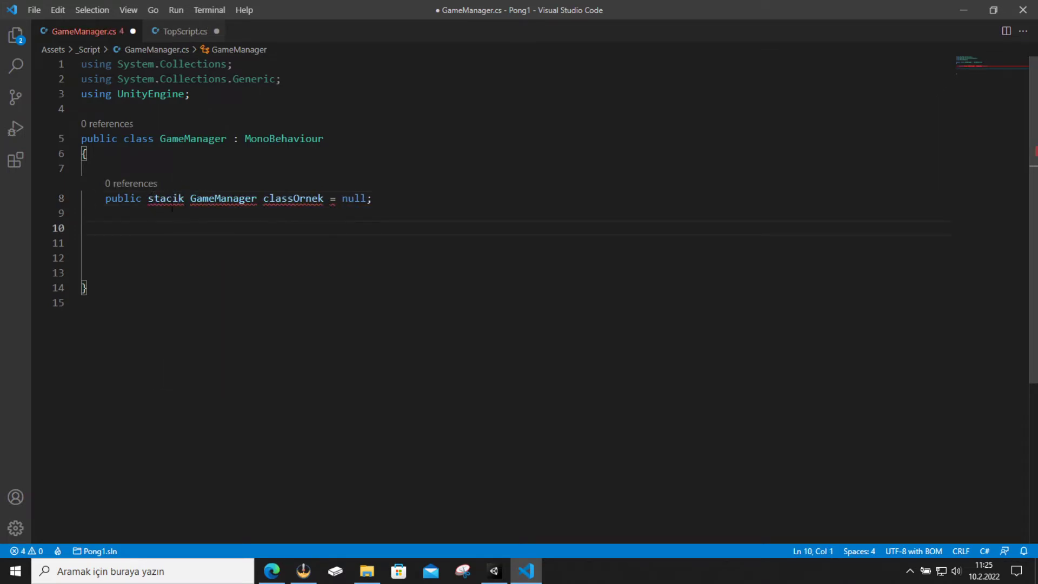
pyautogui.moveTo(185, 199); pyautogui.dragTo(166, 199)
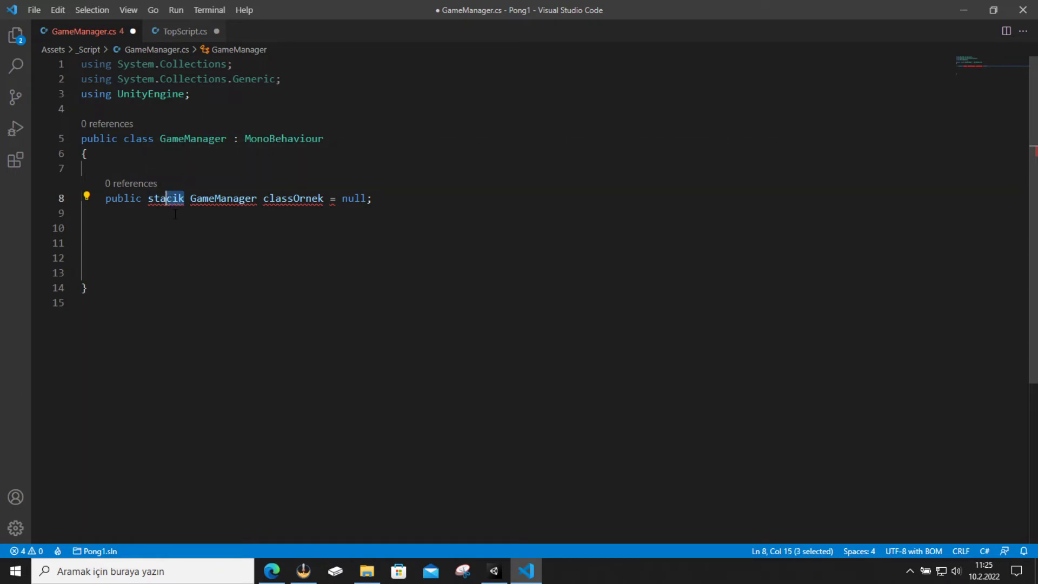
pyautogui.write('tic')
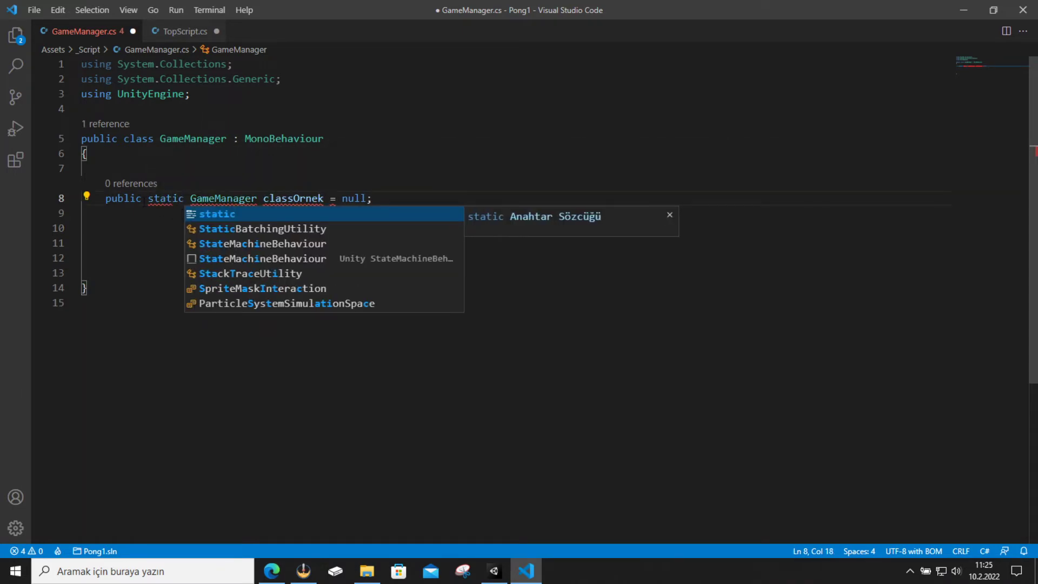
pyautogui.click(130, 199)
pyautogui.click(169, 198)
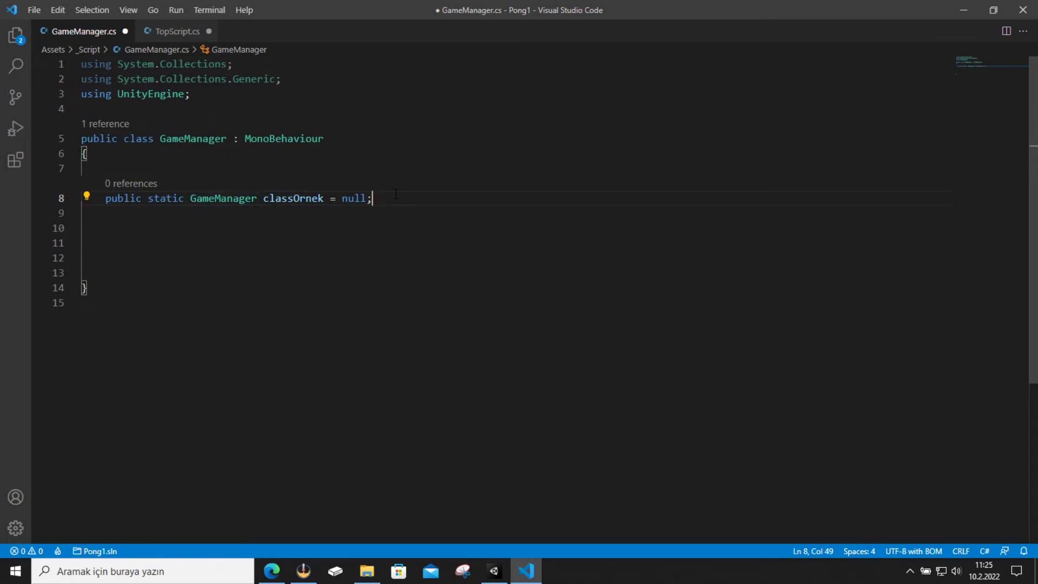
pyautogui.press('Return')
pyautogui.press('Return')
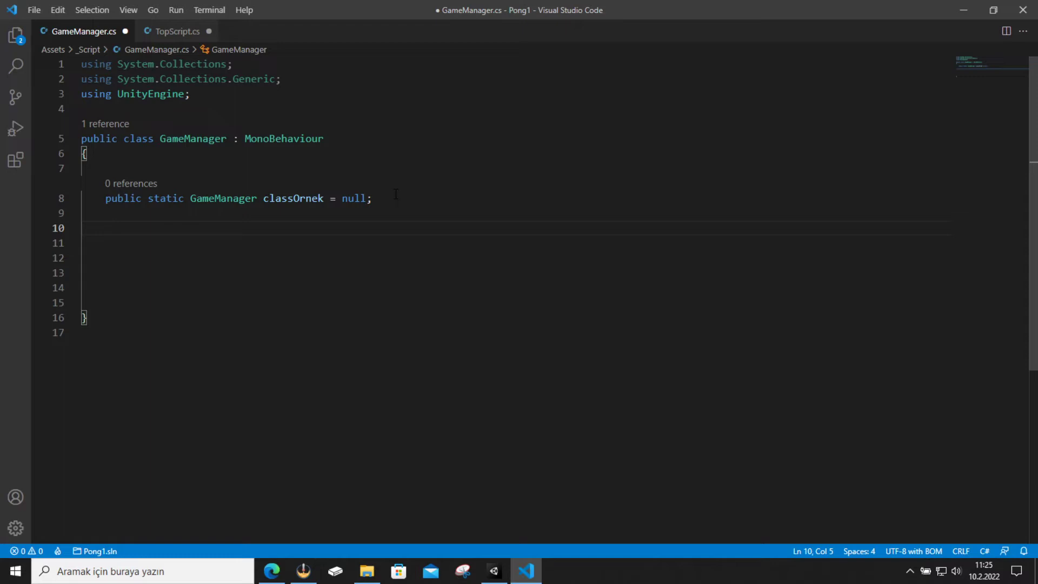
# Add the field 'public int elma = 5;' below classOrnek and save GameManager.cs.
pyautogui.write('elma')
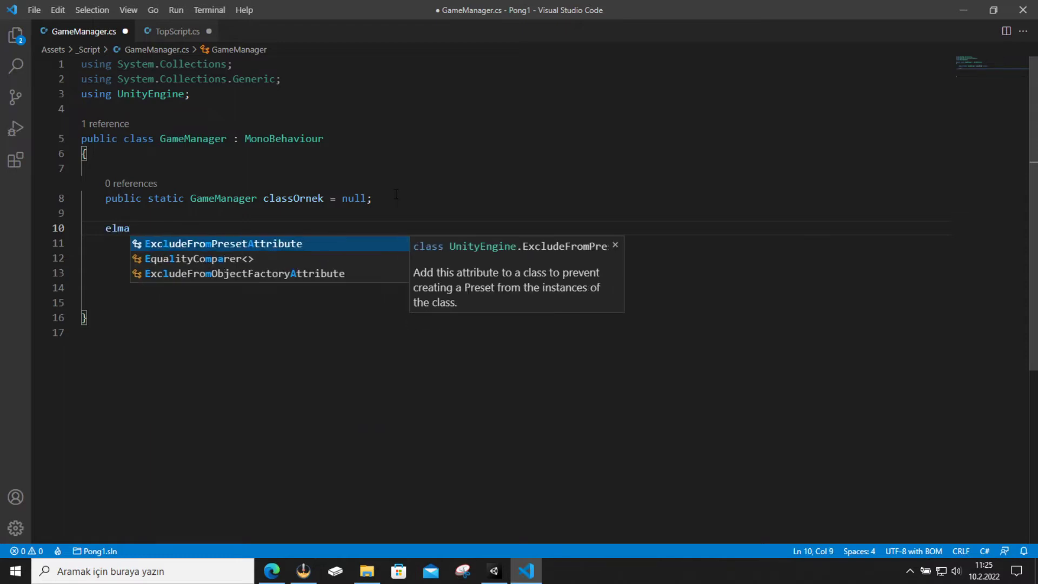
pyautogui.press('Return')
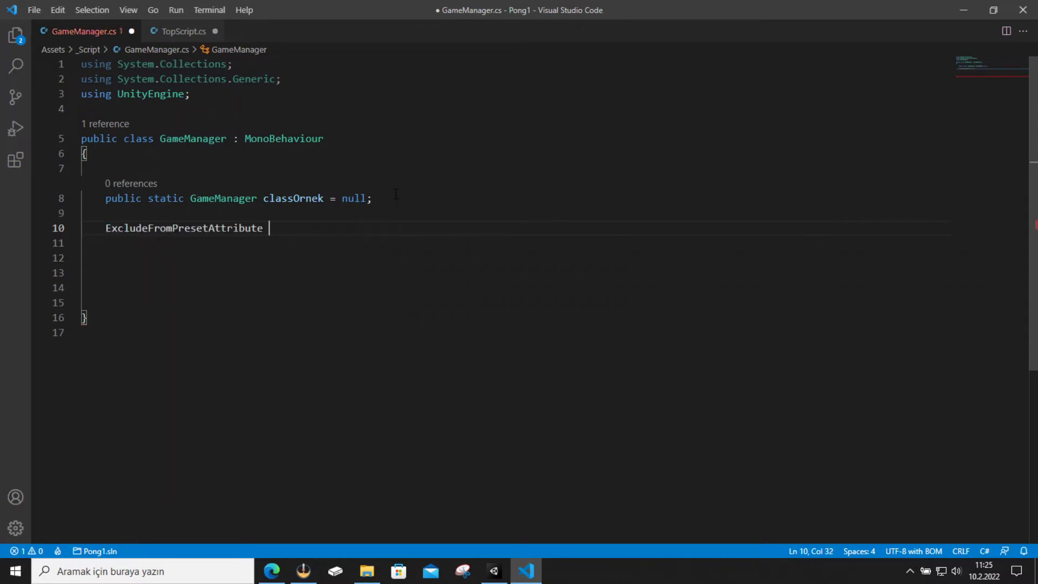
pyautogui.press('BackSpace')
pyautogui.press('BackSpace')
pyautogui.press('BackSpace')
pyautogui.press('BackSpace')
pyautogui.press('BackSpace')
pyautogui.press('BackSpace')
pyautogui.press('BackSpace')
pyautogui.press('BackSpace')
pyautogui.press('BackSpace')
pyautogui.press('BackSpace')
pyautogui.press('BackSpace')
pyautogui.press('BackSpace')
pyautogui.press('BackSpace')
pyautogui.press('BackSpace')
pyautogui.write('public int elma =')
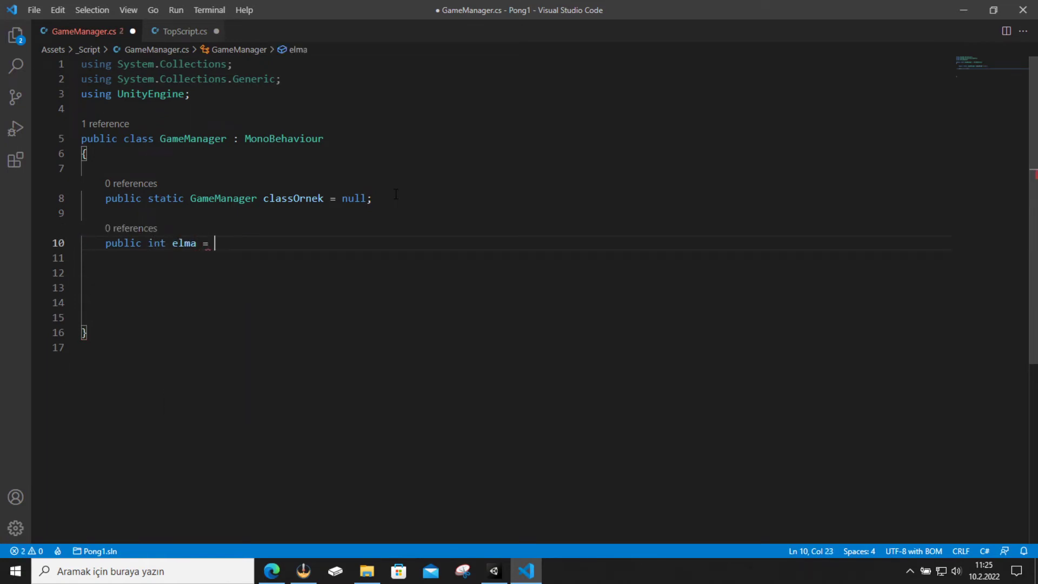
pyautogui.write(' 5;')
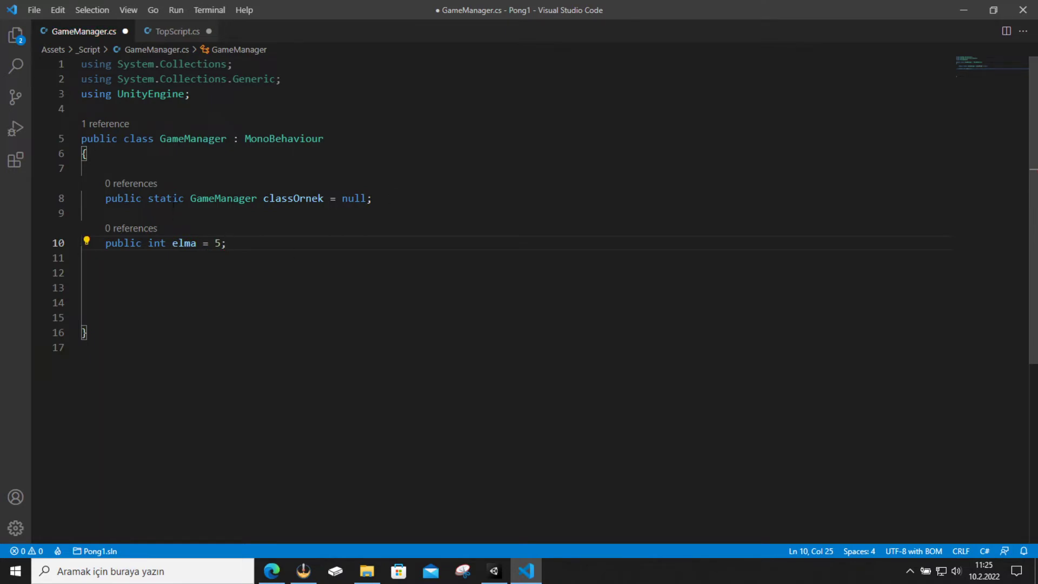
pyautogui.hotkey('ctrl', 's')
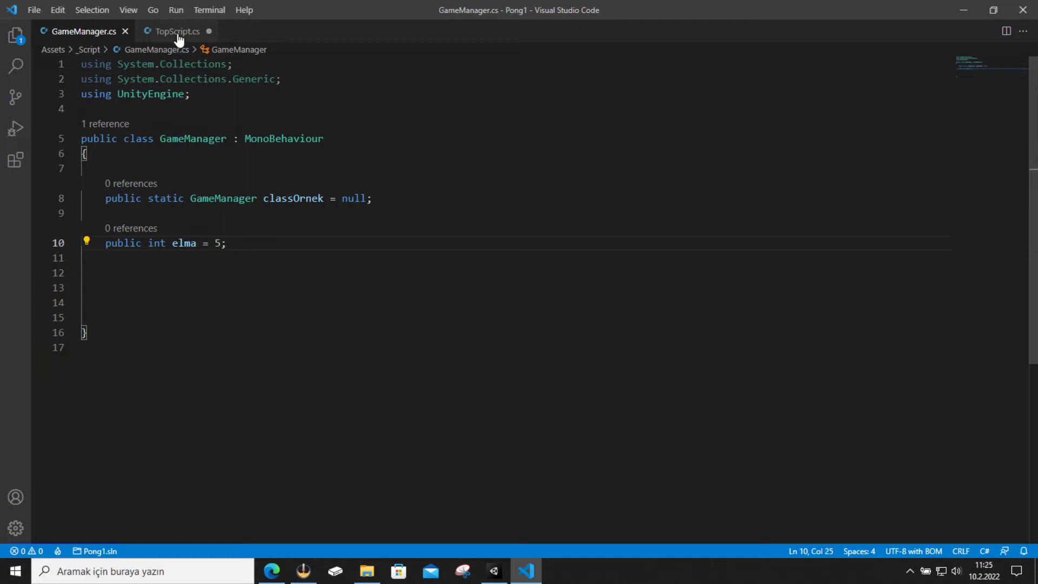
pyautogui.click(179, 35)
pyautogui.click(110, 35)
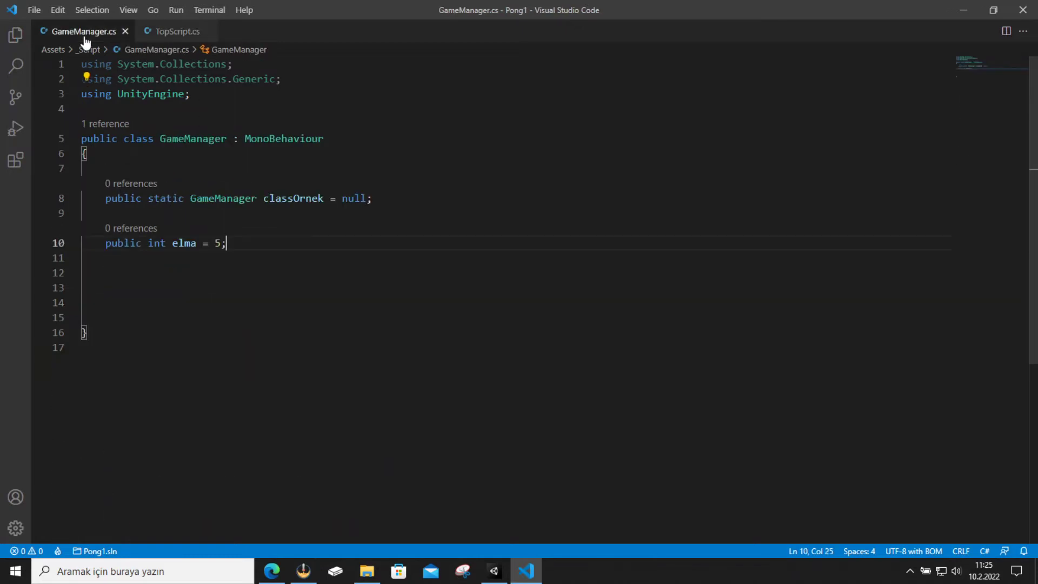
pyautogui.click(149, 31)
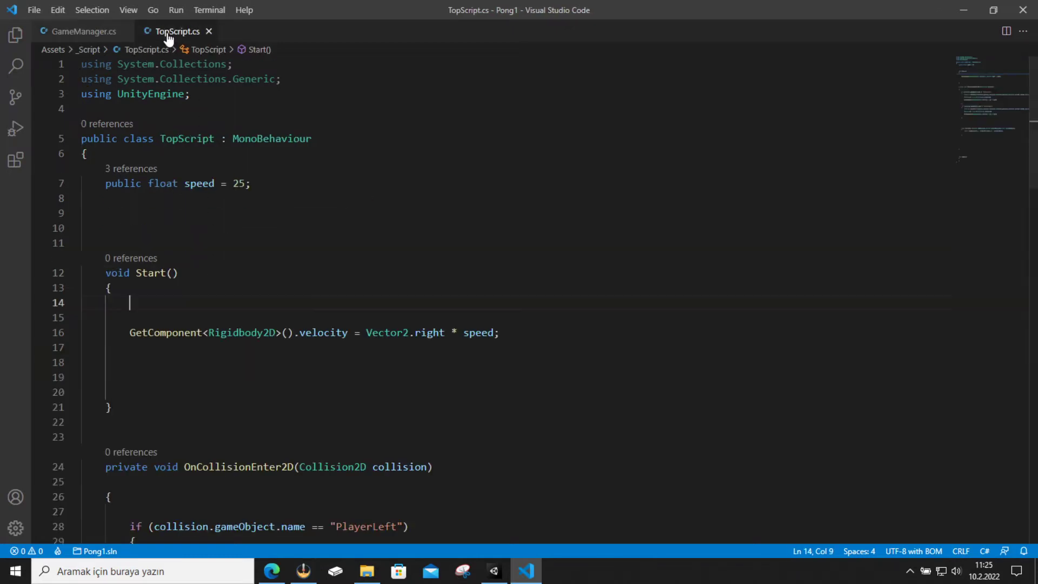
# On TopScript.cs line 14, build 'GameManager.classOrnek.elma' via IntelliSense, checking the elma field in GameManager.cs.
pyautogui.write('ga')
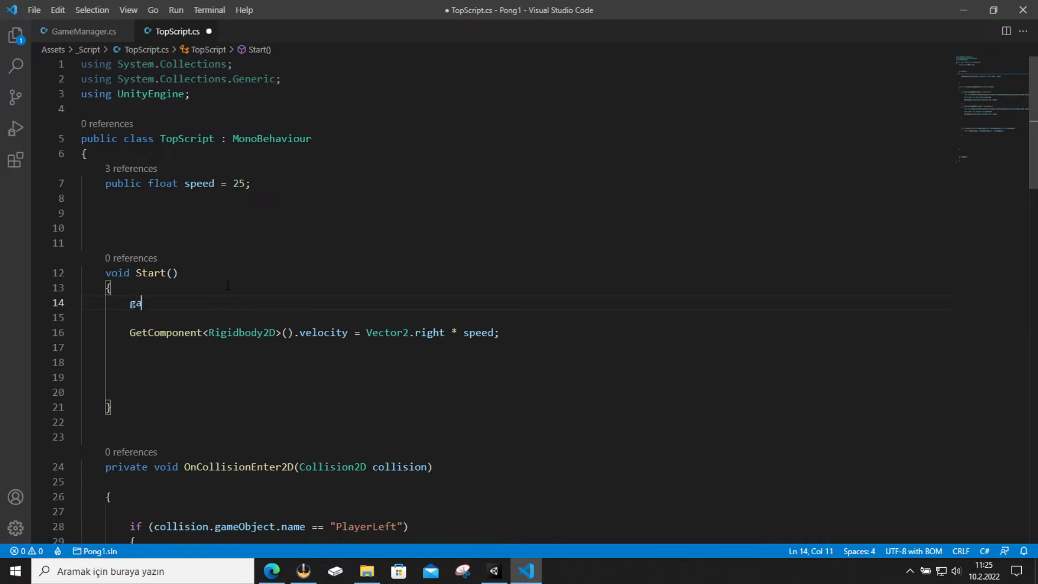
pyautogui.write('me')
pyautogui.press('Down')
pyautogui.press('Return')
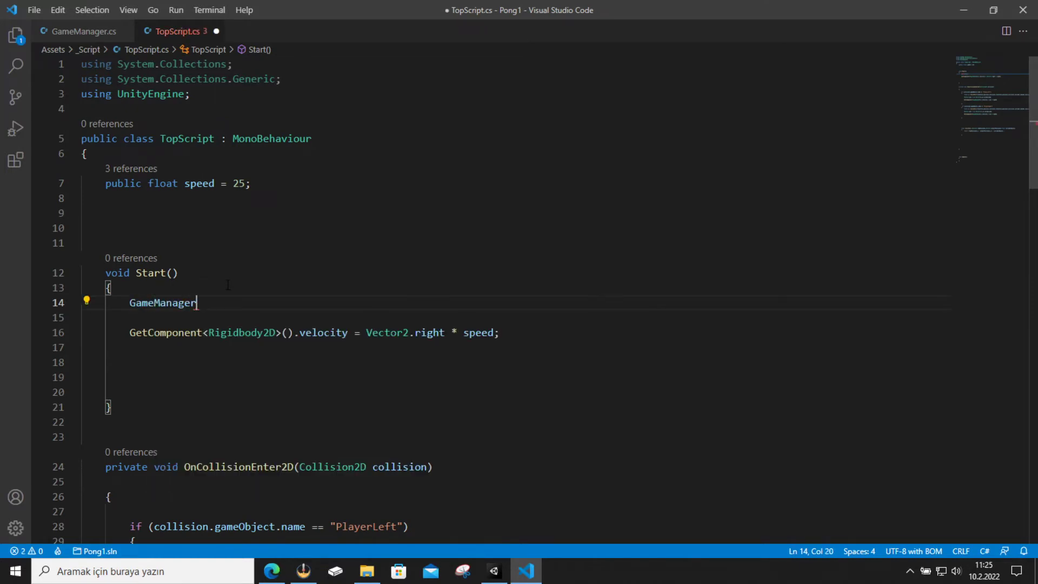
pyautogui.write('.')
pyautogui.press('Up')
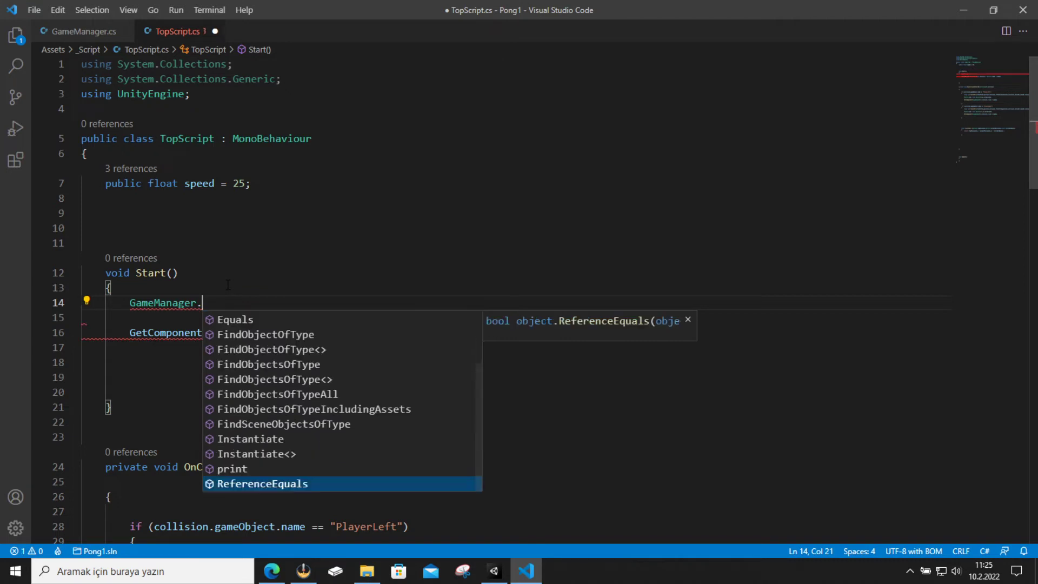
pyautogui.press('Down')
pyautogui.press('Up')
pyautogui.press('Down')
pyautogui.press('Return')
pyautogui.write('.')
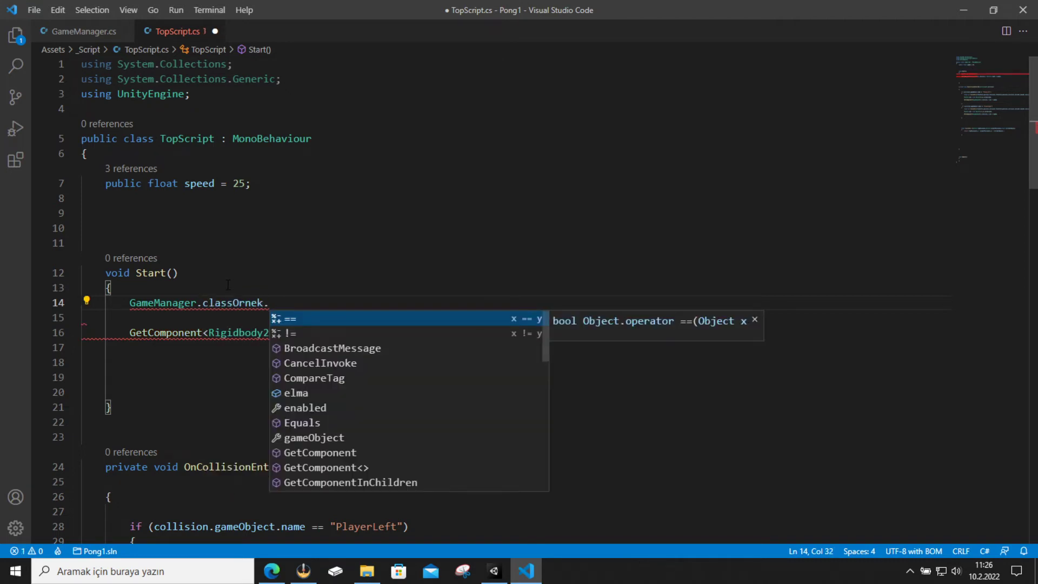
pyautogui.press('Down')
pyautogui.press('Down')
pyautogui.press('Down')
pyautogui.press('Down')
pyautogui.press('Down')
pyautogui.press('Return')
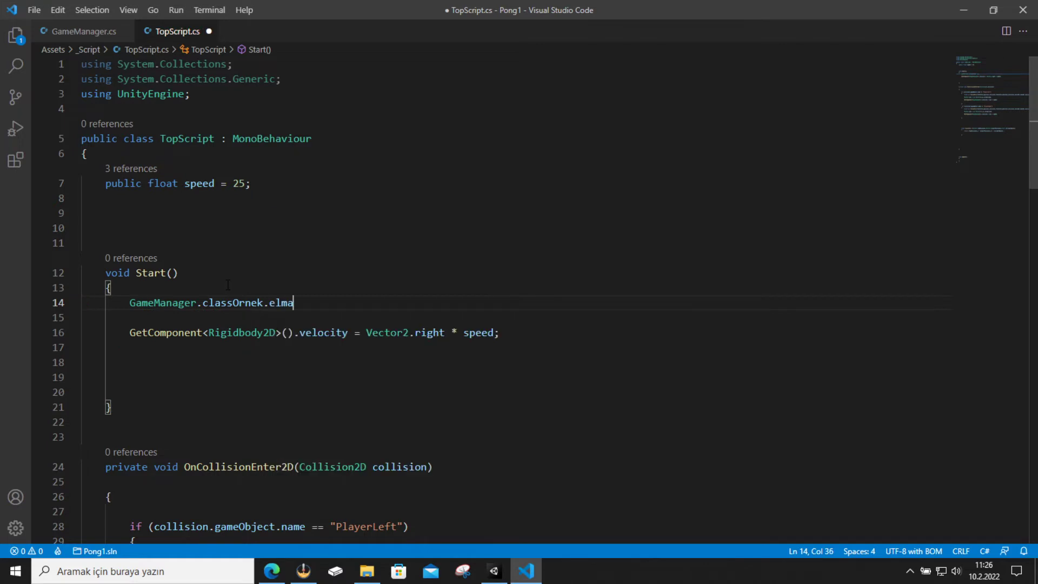
pyautogui.click(99, 37)
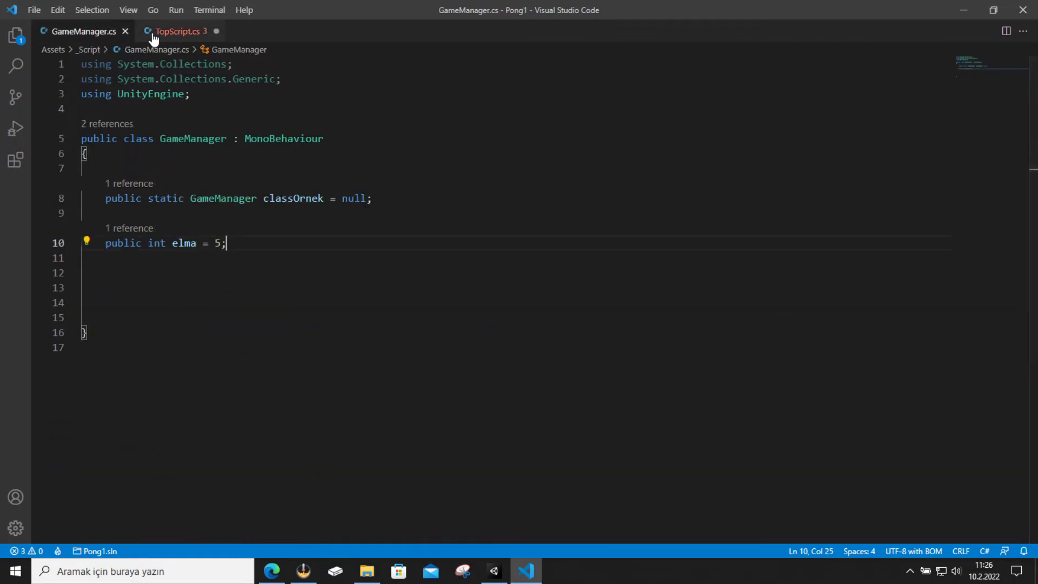
pyautogui.click(175, 34)
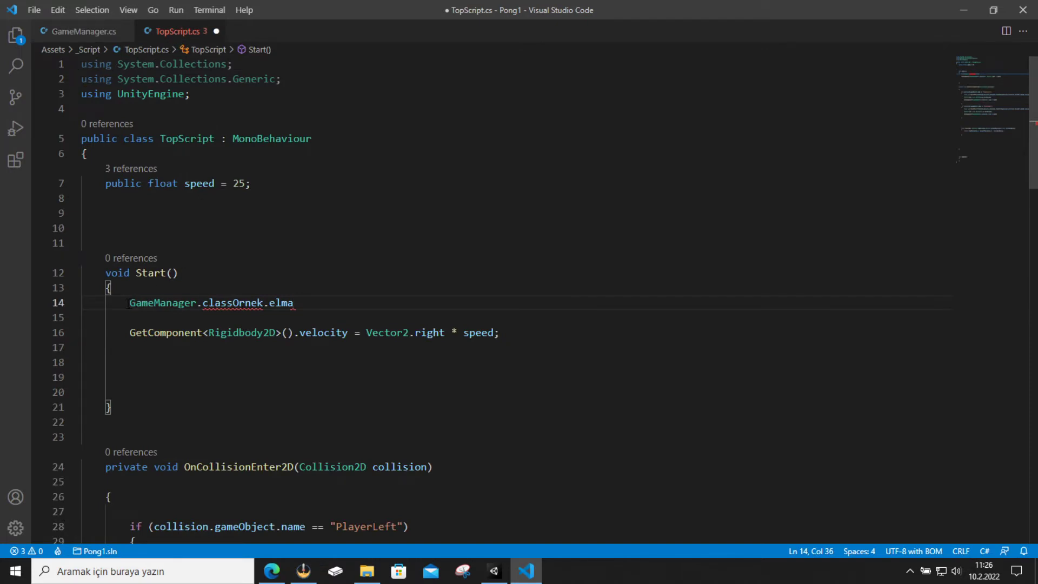
# Remove the stray '*' and the whole GameManager.classOrnek.elma expression, then save TopScript.cs.
pyautogui.moveTo(294, 303)
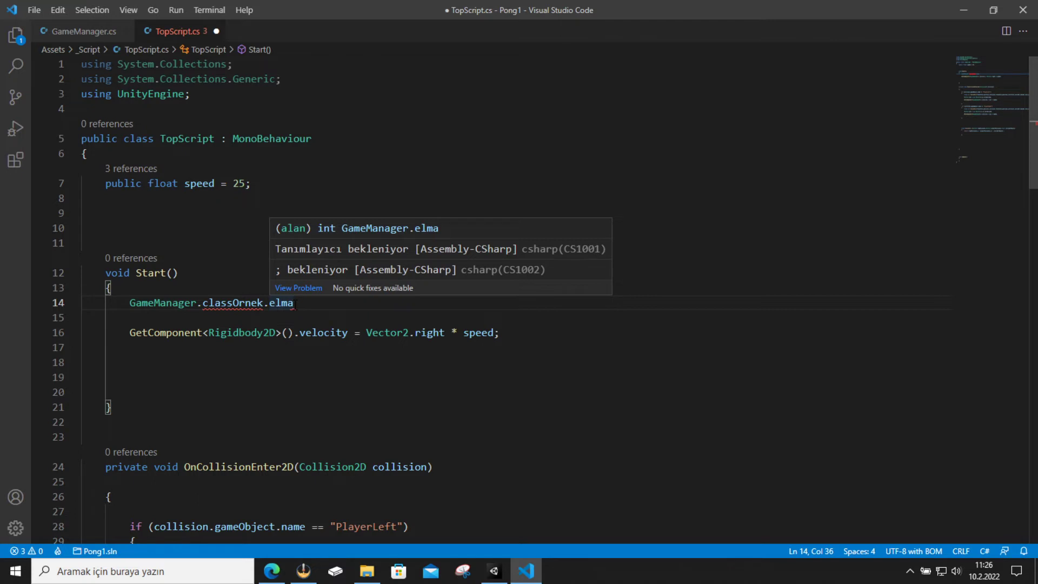
pyautogui.write('*')
pyautogui.press('BackSpace')
pyautogui.moveTo(333, 303); pyautogui.dragTo(130, 303)
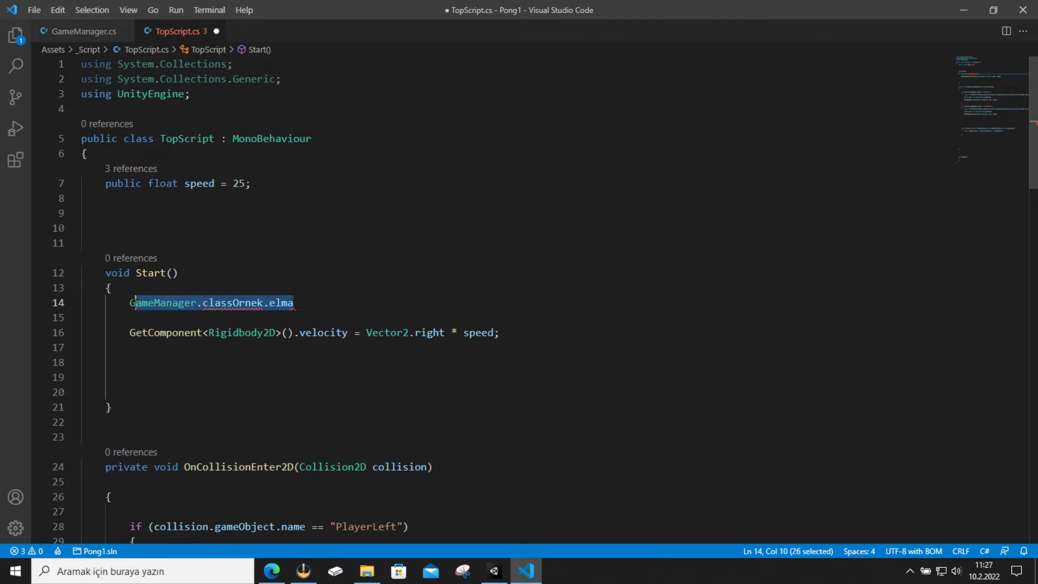
pyautogui.press('BackSpace')
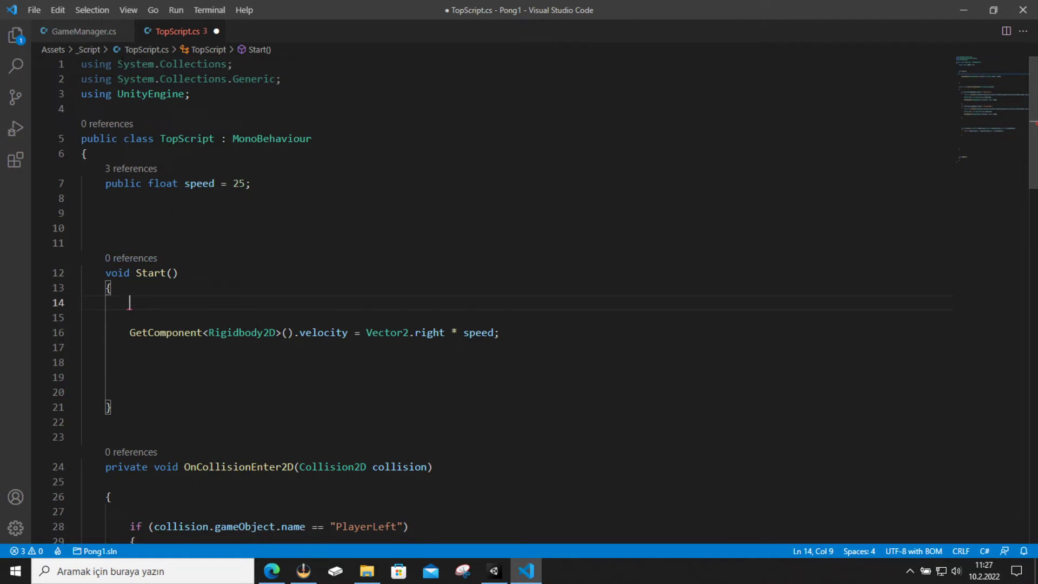
pyautogui.hotkey('ctrl', 's')
# Remove the static keyword from classOrnek and save GameManager.cs.
pyautogui.click(92, 34)
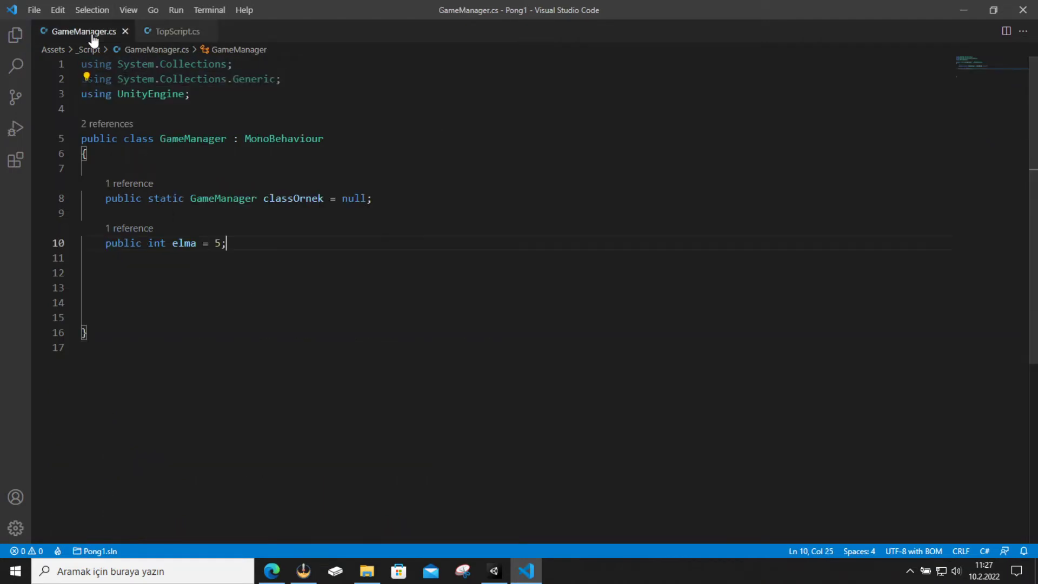
pyautogui.doubleClick(165, 197)
pyautogui.hotkey('ctrl', 'u')
pyautogui.doubleClick(165, 198)
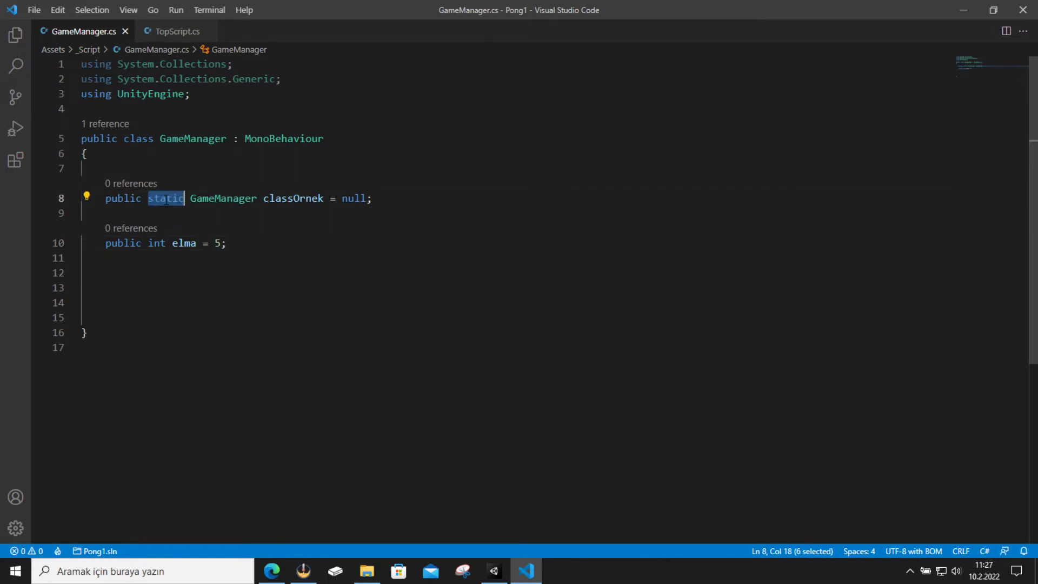
pyautogui.press('BackSpace')
pyautogui.hotkey('ctrl', 's')
# On TopScript.cs line 14, type 'GameManager.', browse its members, then delete the text.
pyautogui.click(173, 31)
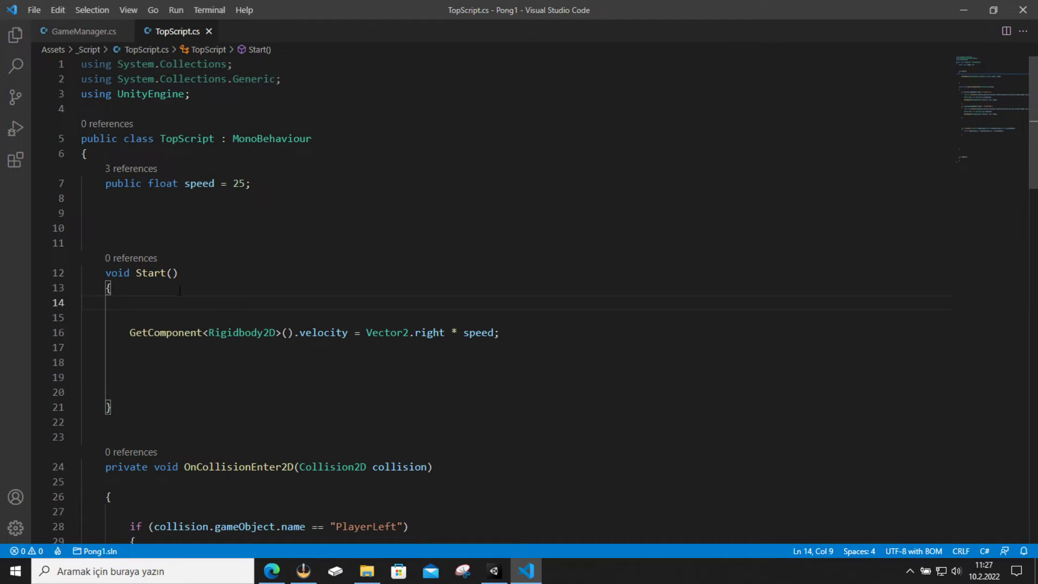
pyautogui.write('pu')
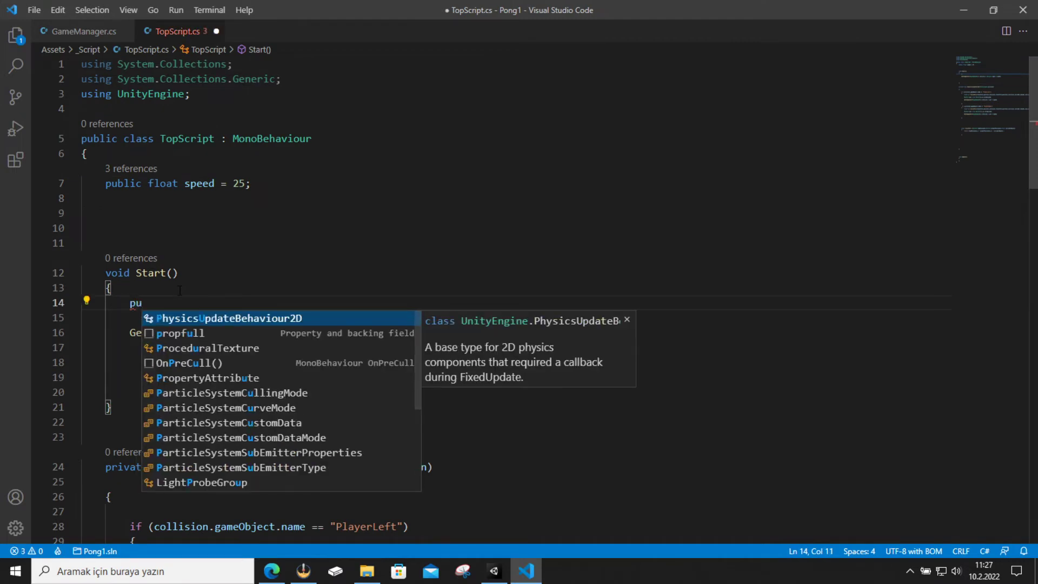
pyautogui.press('BackSpace')
pyautogui.press('BackSpace')
pyautogui.write('G')
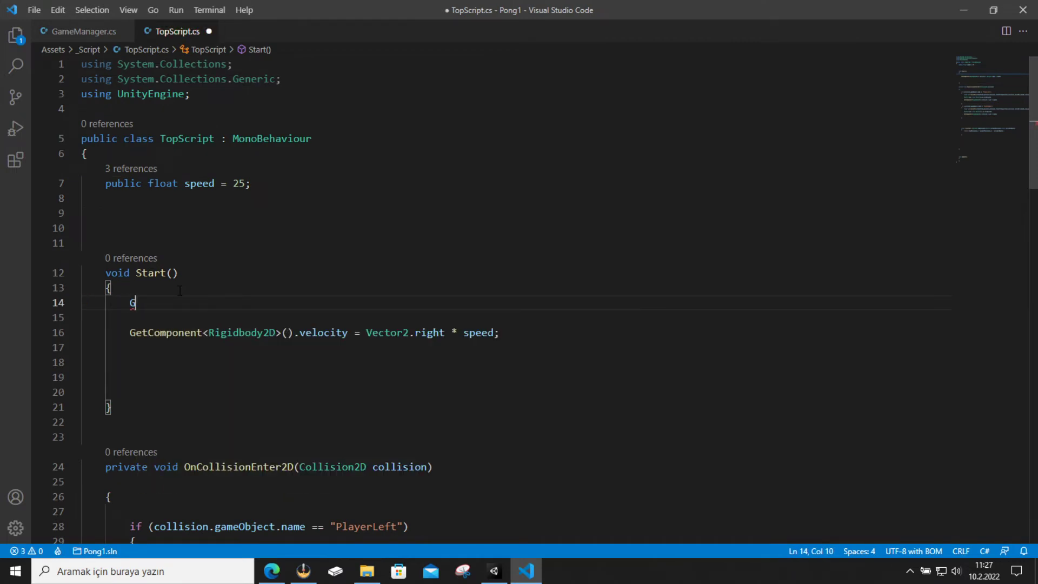
pyautogui.write('a')
pyautogui.press('Return')
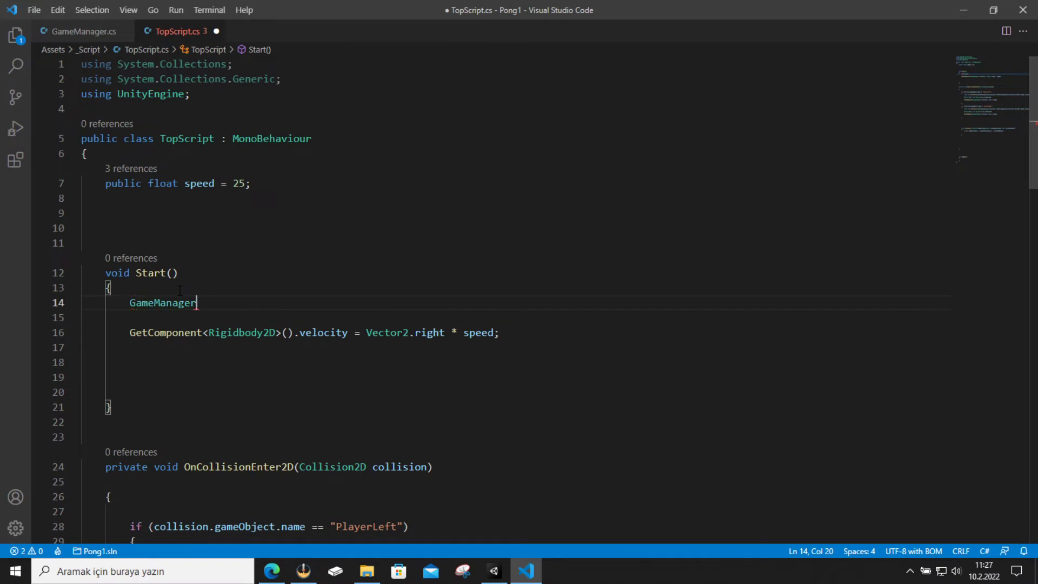
pyautogui.write('.')
pyautogui.press('Up')
pyautogui.press('Down')
pyautogui.press('Up')
pyautogui.press('Down')
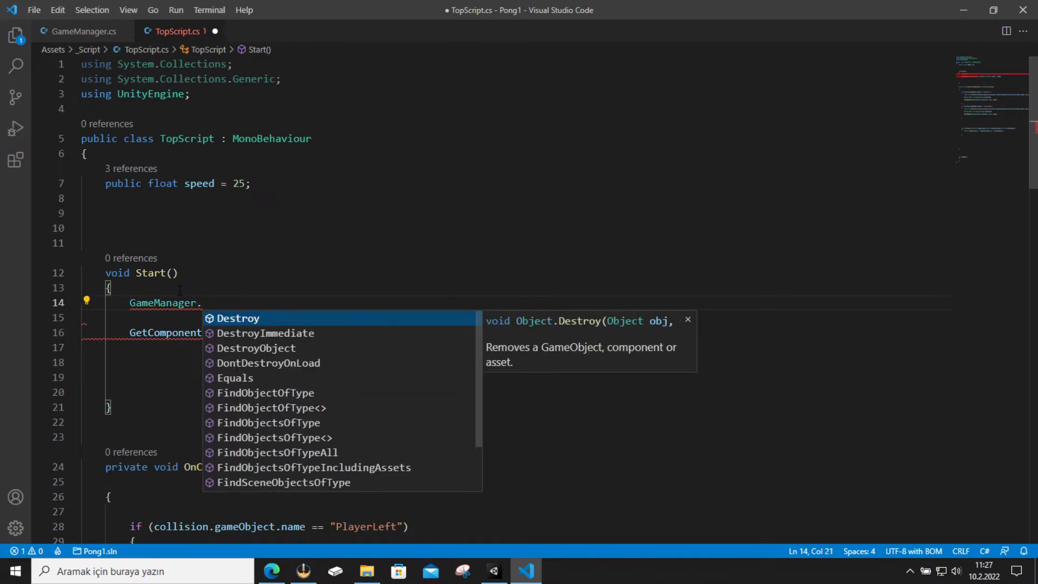
pyautogui.click(180, 291)
pyautogui.moveTo(203, 303); pyautogui.dragTo(130, 304)
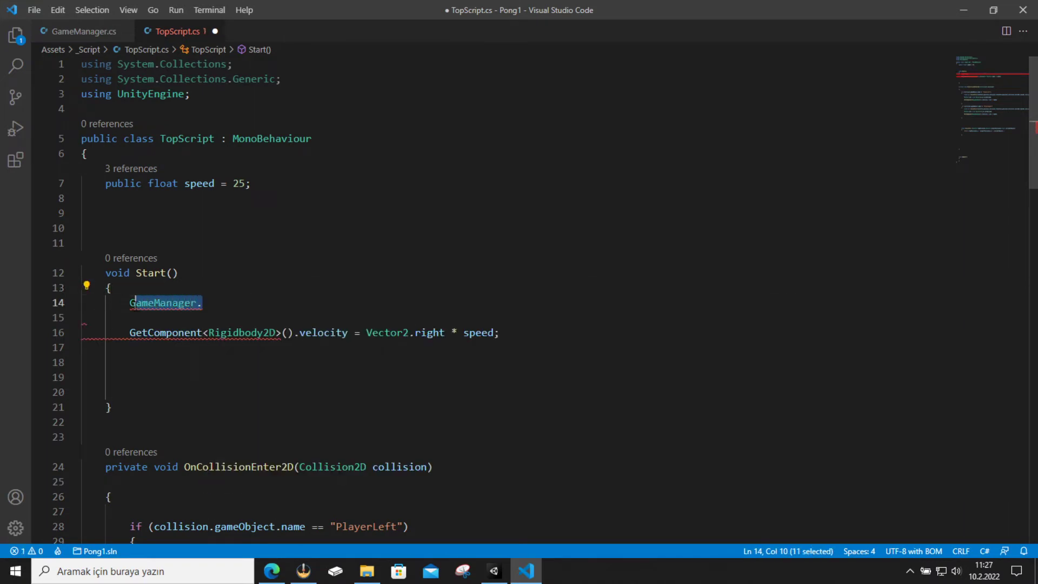
pyautogui.press('BackSpace')
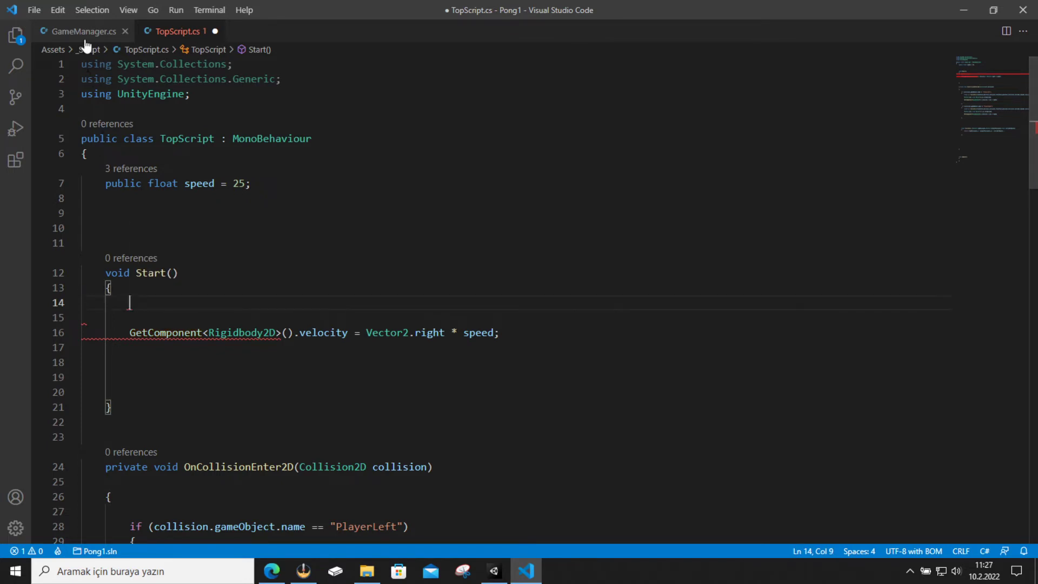
# Retype 'static' on the classOrnek declaration and save both TopScript.cs and GameManager.cs.
pyautogui.click(84, 39)
pyautogui.write('stati')
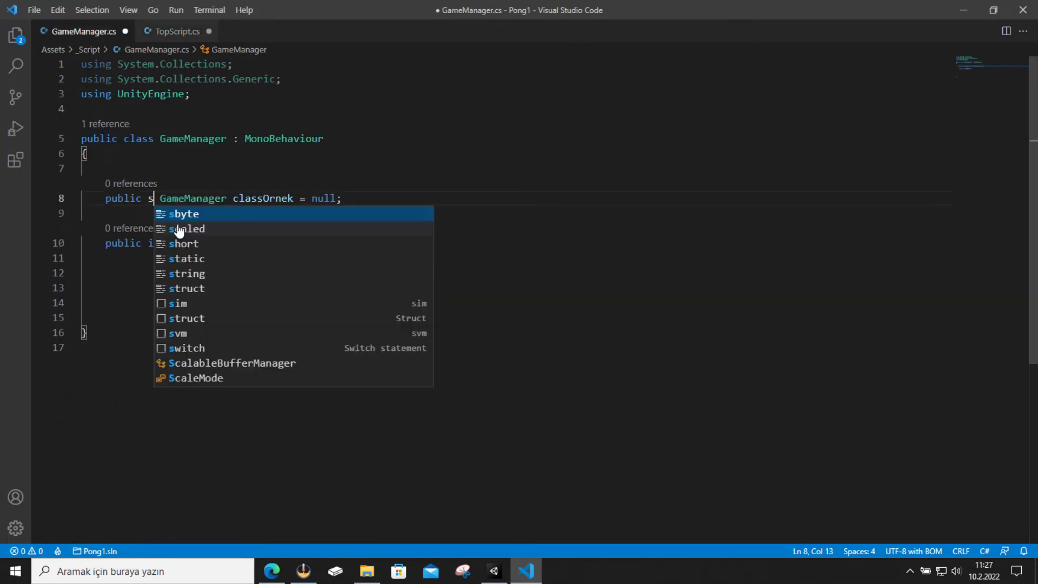
pyautogui.write('c')
pyautogui.click(171, 243)
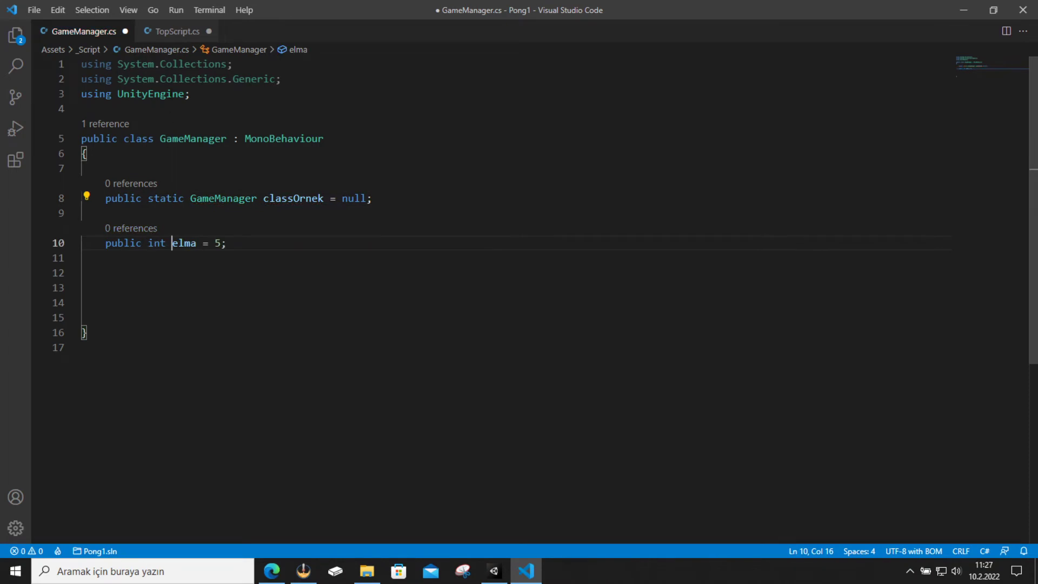
pyautogui.click(171, 34)
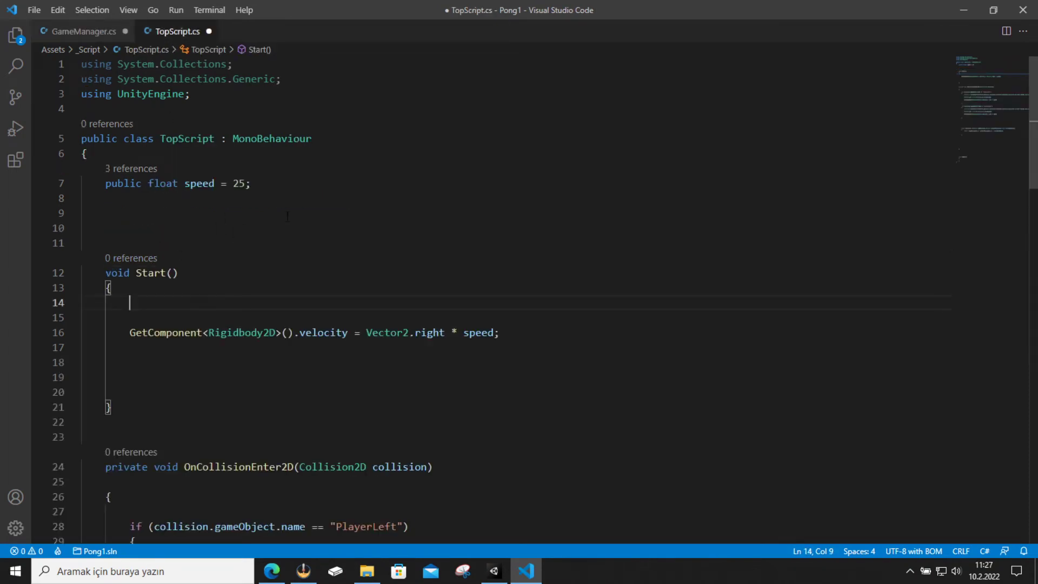
pyautogui.hotkey('ctrl', 's')
pyautogui.click(104, 37)
pyautogui.hotkey('ctrl', 's')
# Compare the two files and highlight the static keyword on the classOrnek line.
pyautogui.click(176, 216)
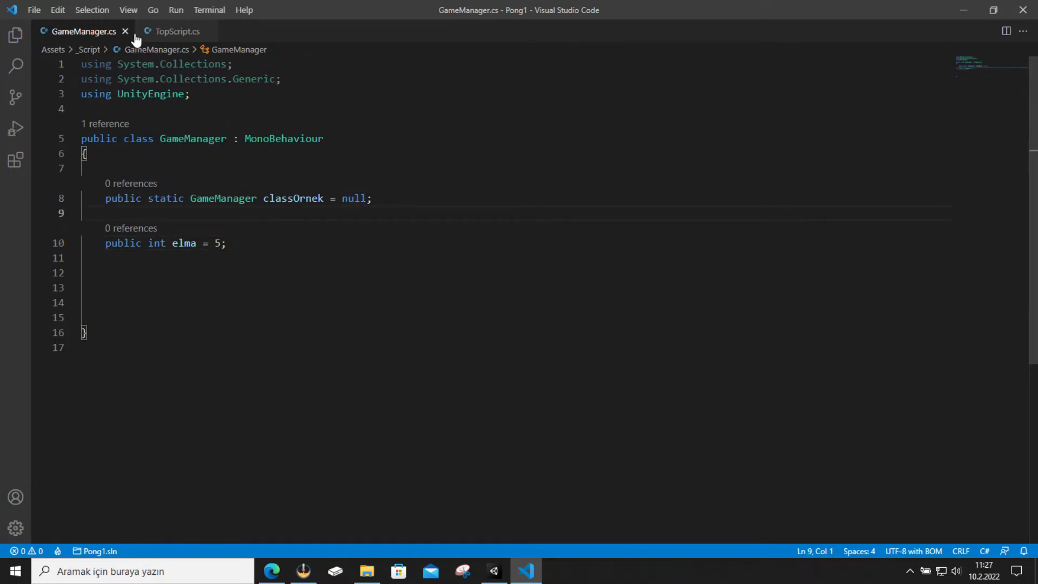
pyautogui.click(173, 32)
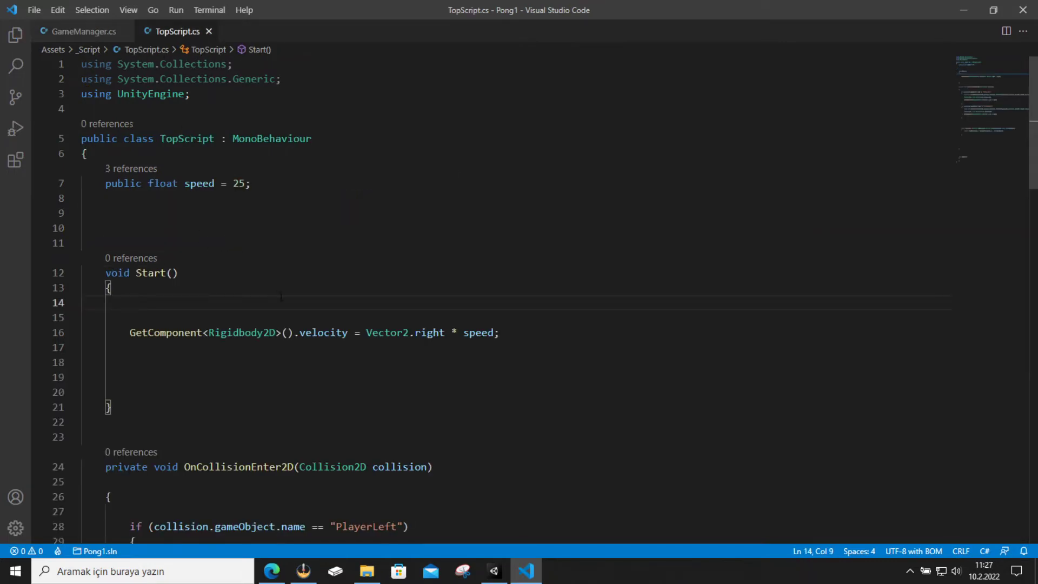
pyautogui.click(92, 39)
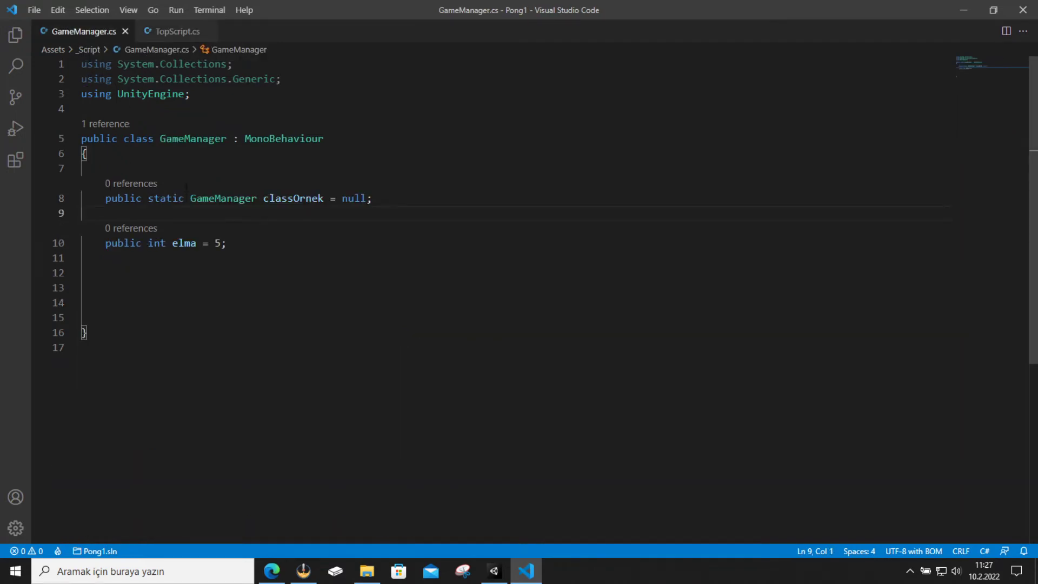
pyautogui.click(185, 198)
pyautogui.doubleClick(172, 198)
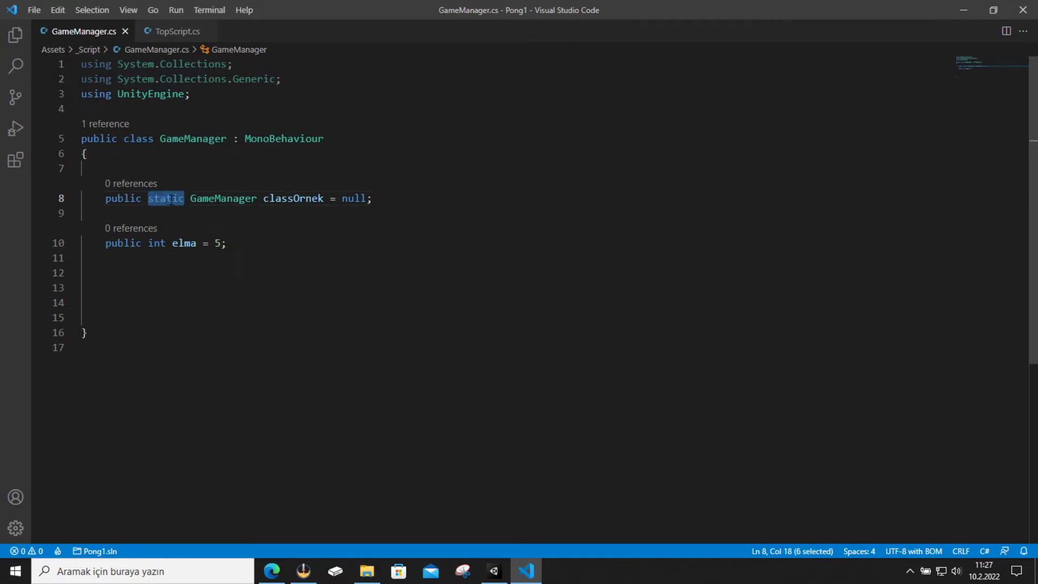
pyautogui.click(168, 34)
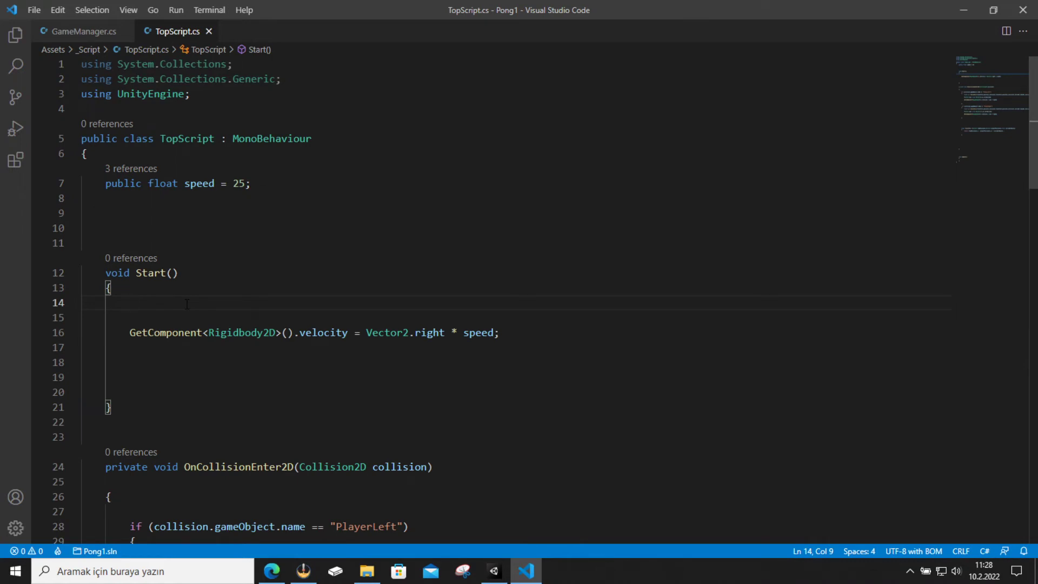
pyautogui.write('ga')
pyautogui.press('Tab')
pyautogui.press('BackSpace')
pyautogui.press('BackSpace')
pyautogui.press('BackSpace')
pyautogui.press('BackSpace')
pyautogui.press('BackSpace')
pyautogui.press('BackSpace')
pyautogui.write('man')
pyautogui.press('Tab')
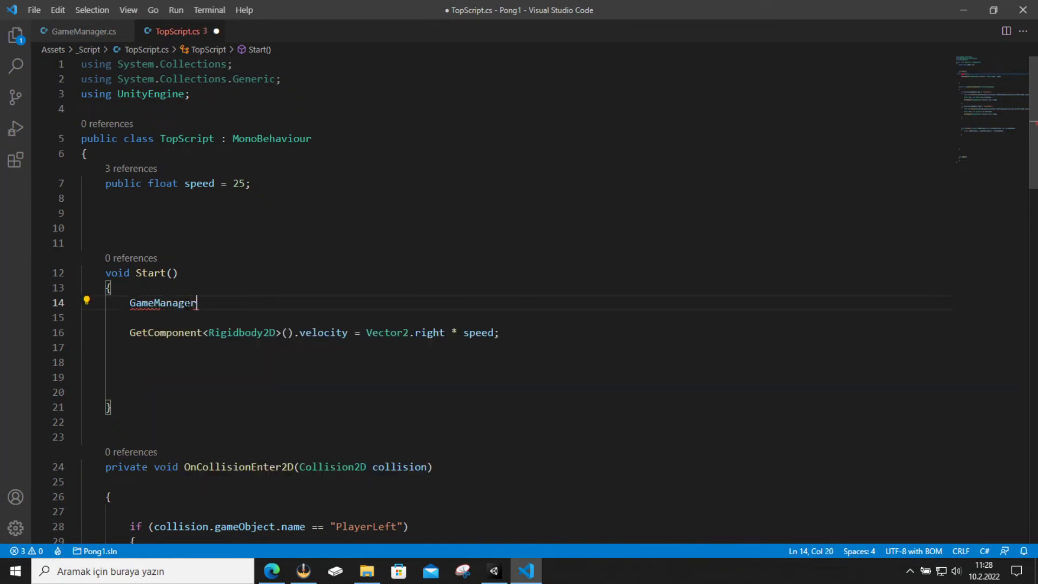
pyautogui.write('.')
pyautogui.press('Tab')
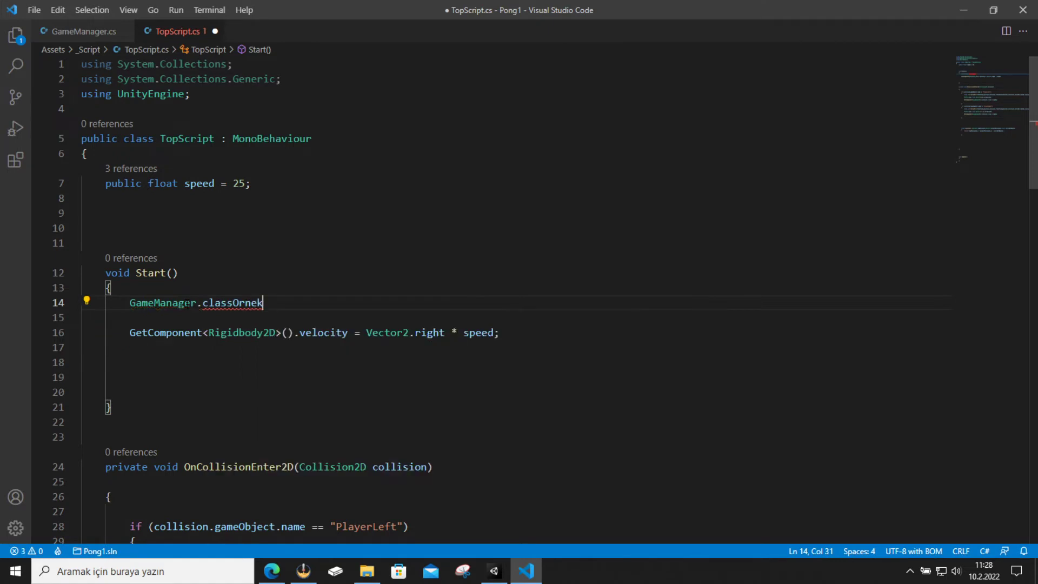
pyautogui.write('.e')
pyautogui.press('Tab')
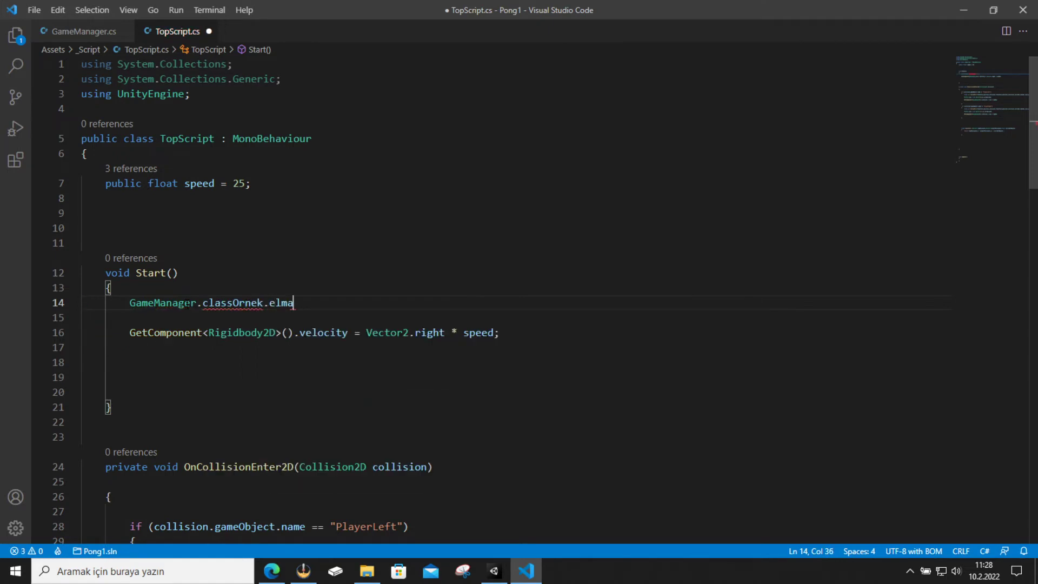
pyautogui.write(' == true')
pyautogui.press('Down')
pyautogui.click(125, 303)
pyautogui.click(370, 300)
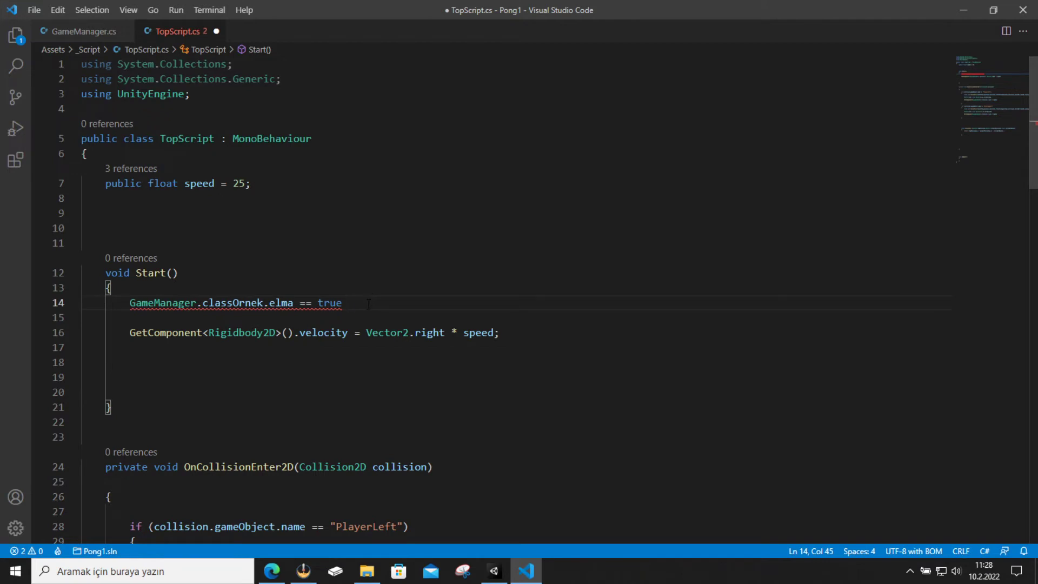
pyautogui.moveTo(360, 302); pyautogui.dragTo(130, 303)
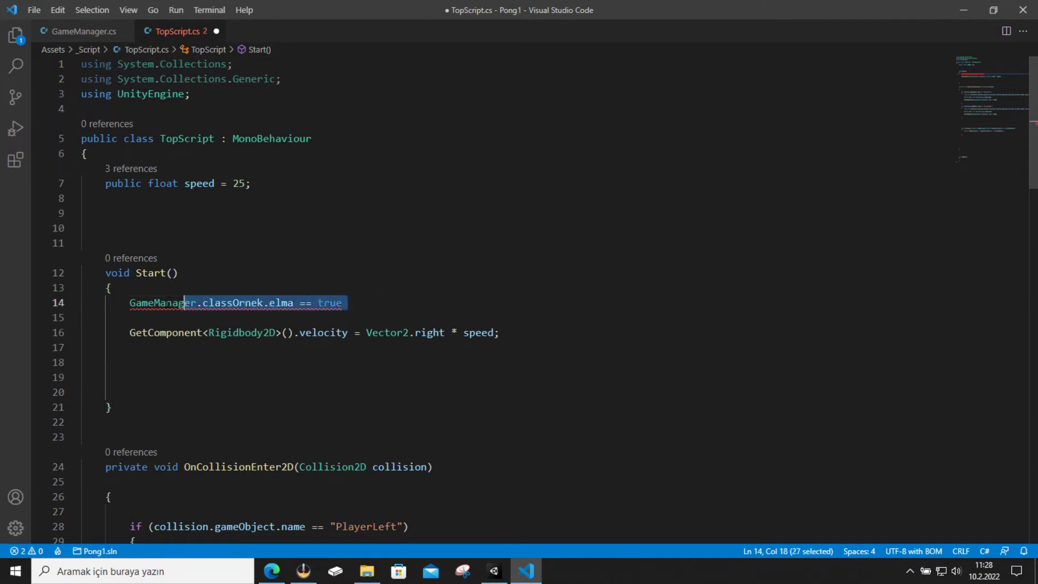
pyautogui.click(317, 304)
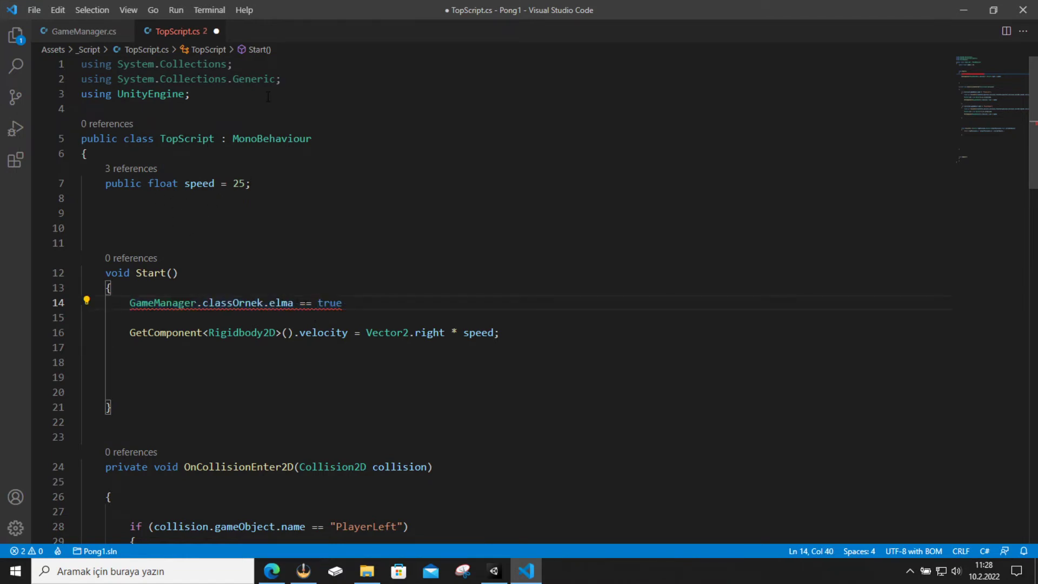
pyautogui.press('End')
pyautogui.moveTo(348, 303); pyautogui.dragTo(129, 303)
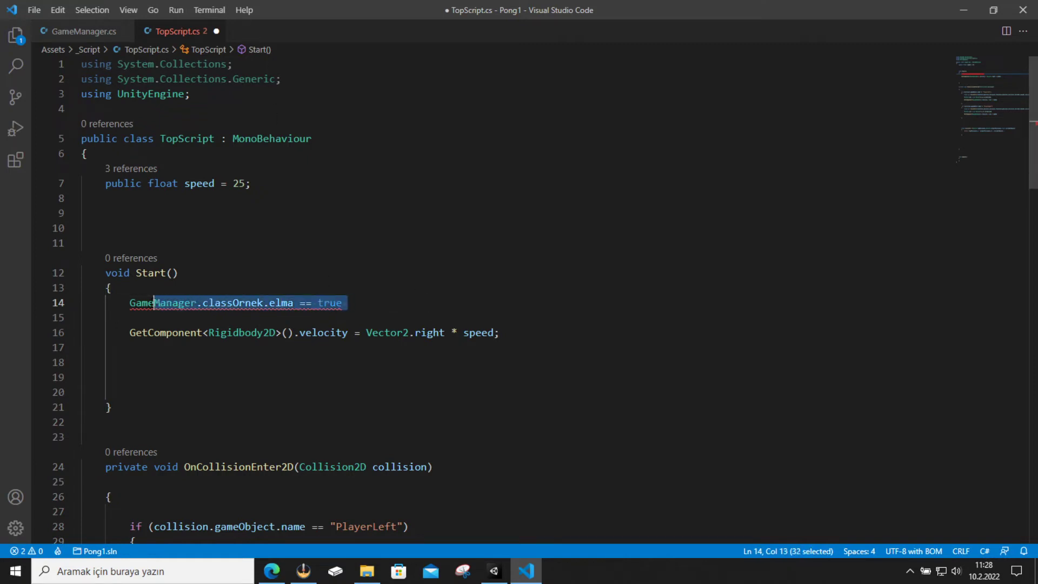
pyautogui.press('BackSpace')
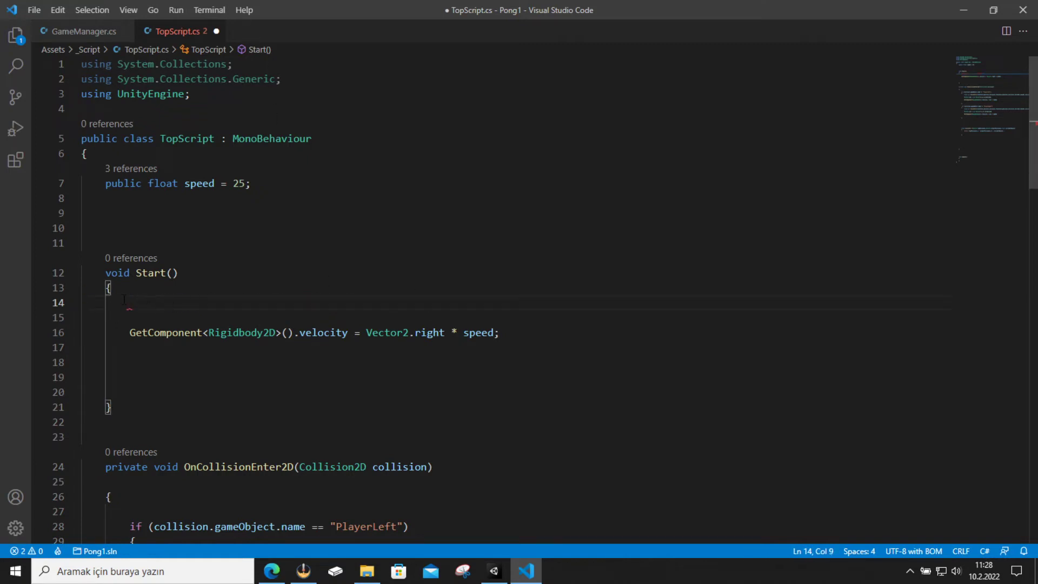
pyautogui.hotkey('ctrl', 's')
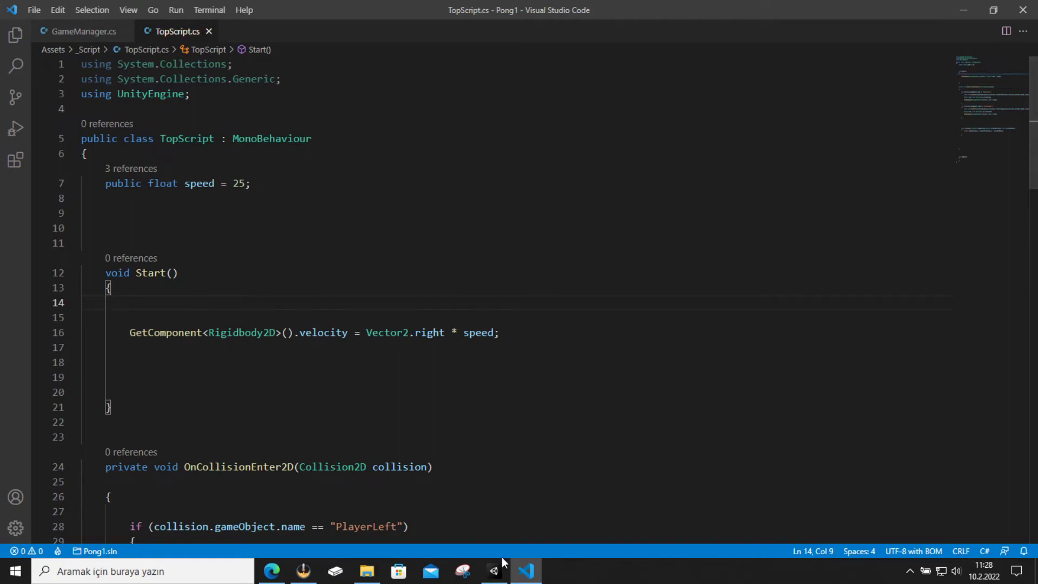
# From Unity's Project tab, open DikeyHareket.cs in the _Script folder in Visual Studio Code.
pyautogui.click(494, 571)
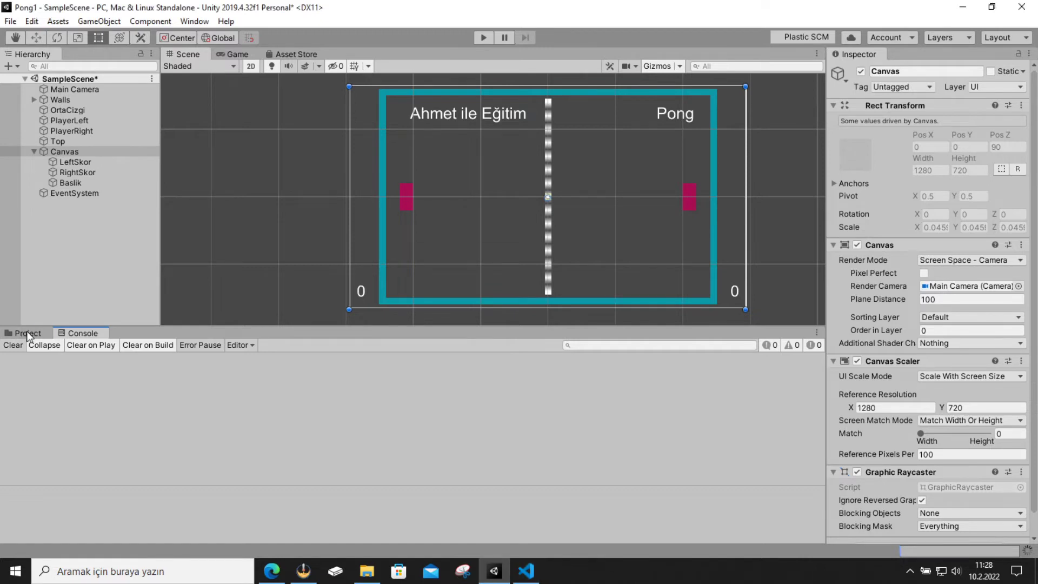
pyautogui.click(20, 335)
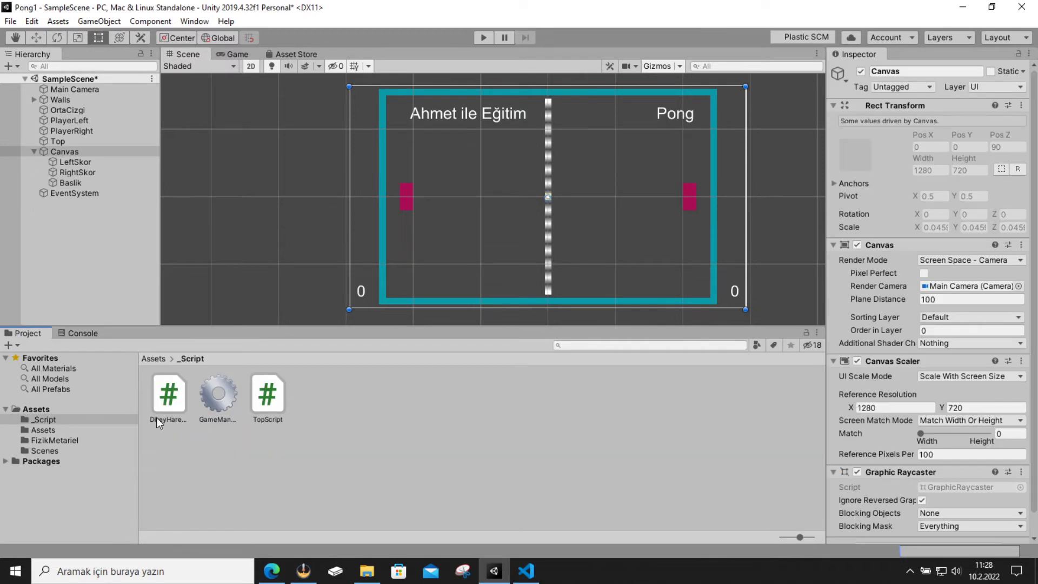
pyautogui.click(165, 405)
pyautogui.doubleClick(164, 405)
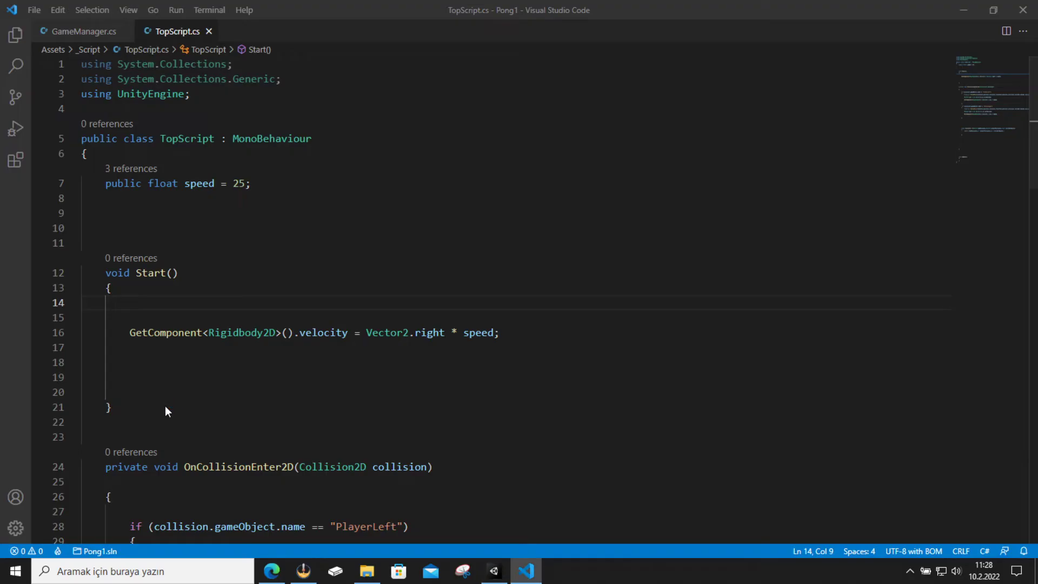
pyautogui.scroll(-1, 176, 364)
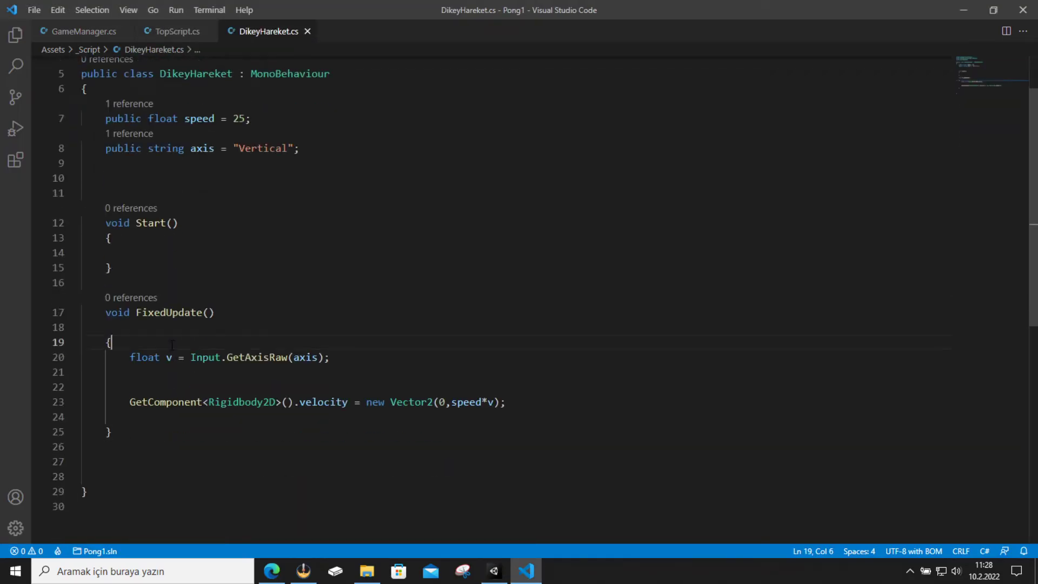
# Insert a new indented empty line 20 at the top of FixedUpdate.
pyautogui.click(172, 345)
pyautogui.press('Return')
pyautogui.press('Return')
pyautogui.click(173, 352)
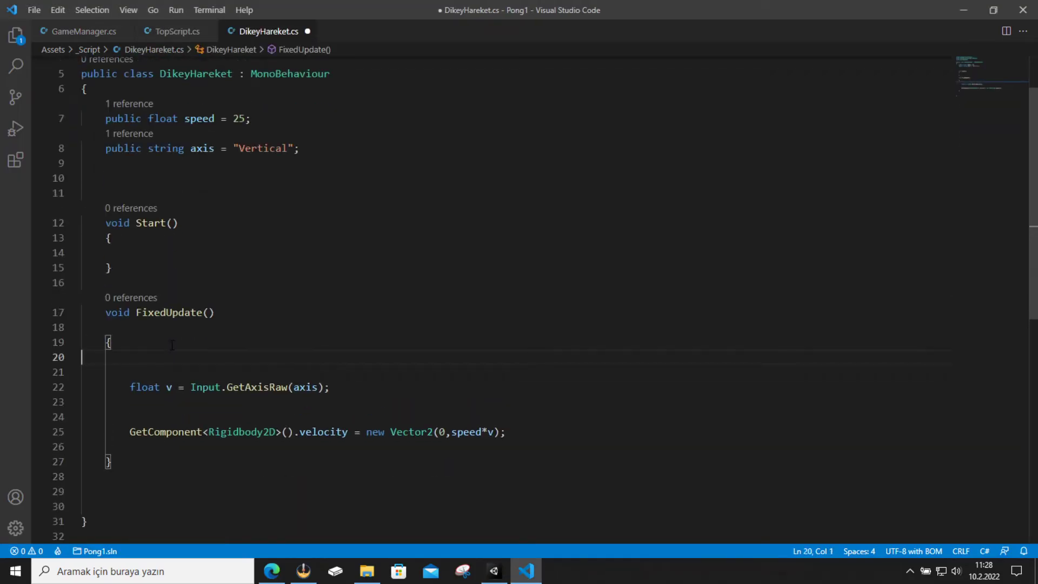
pyautogui.write('ga')
pyautogui.press('BackSpace')
pyautogui.press('BackSpace')
pyautogui.press('Tab')
pyautogui.press('Tab')
# Type GameManager.classOrnek.elma == true on that line, using IntelliSense completions.
pyautogui.write('Ga')
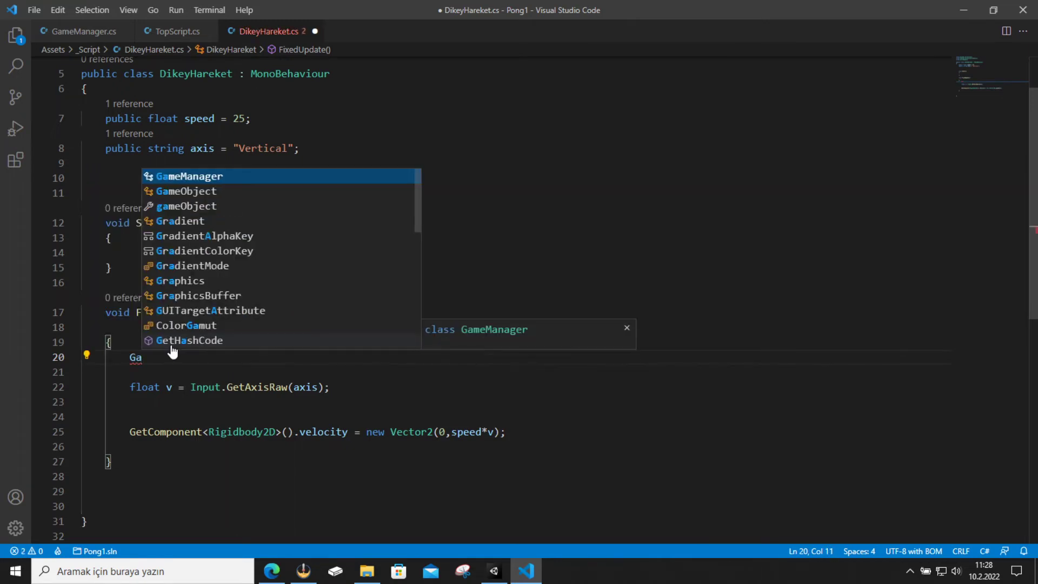
pyautogui.press('Down')
pyautogui.press('Up')
pyautogui.press('Return')
pyautogui.write('.')
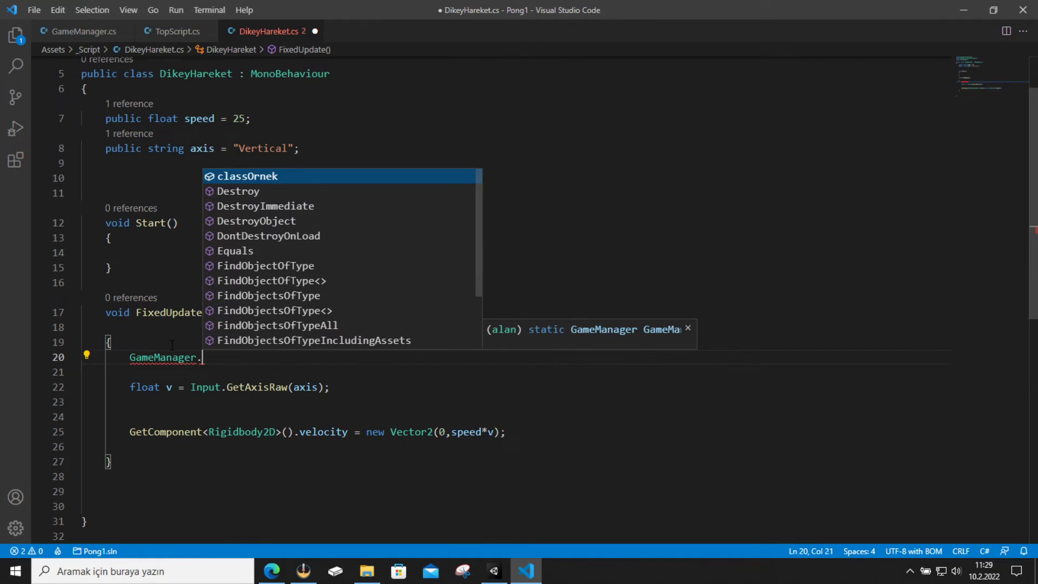
pyautogui.press('Return')
pyautogui.write('.e')
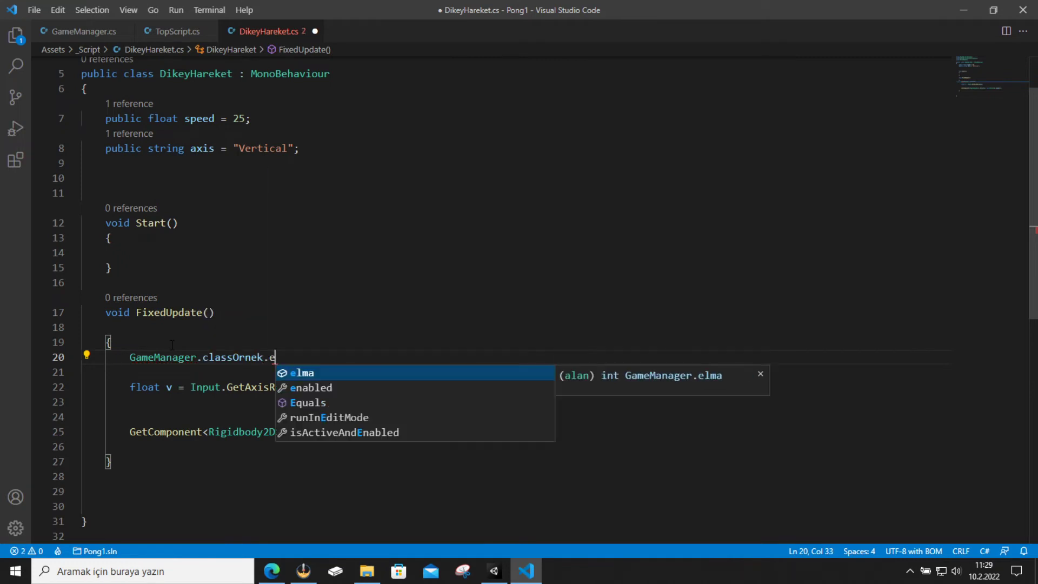
pyautogui.press('Return')
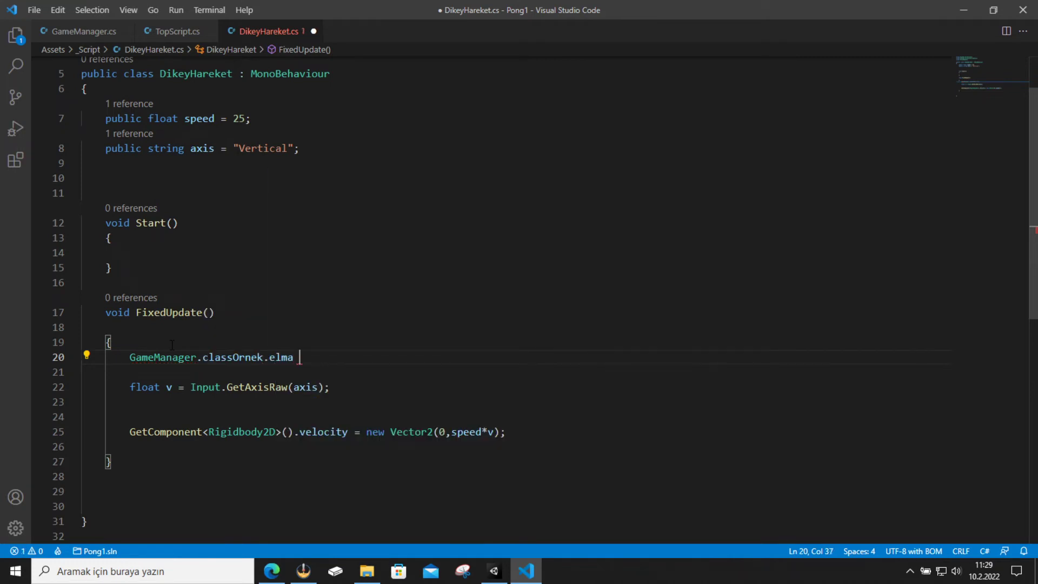
pyautogui.write('== true')
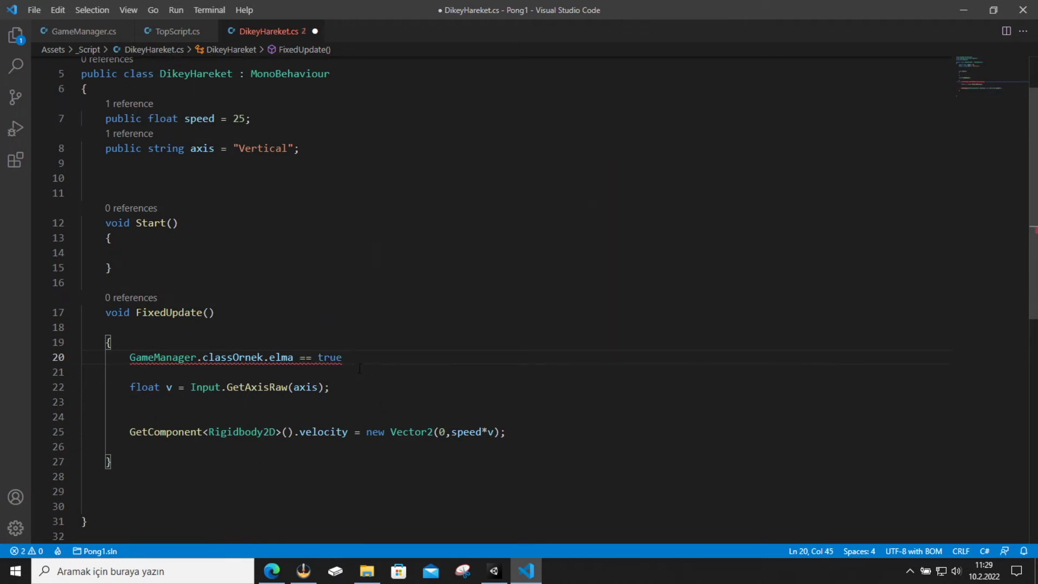
# Delete the GameManager.classOrnek.elma == true test line from FixedUpdate, leaving it empty.
pyautogui.click(82, 32)
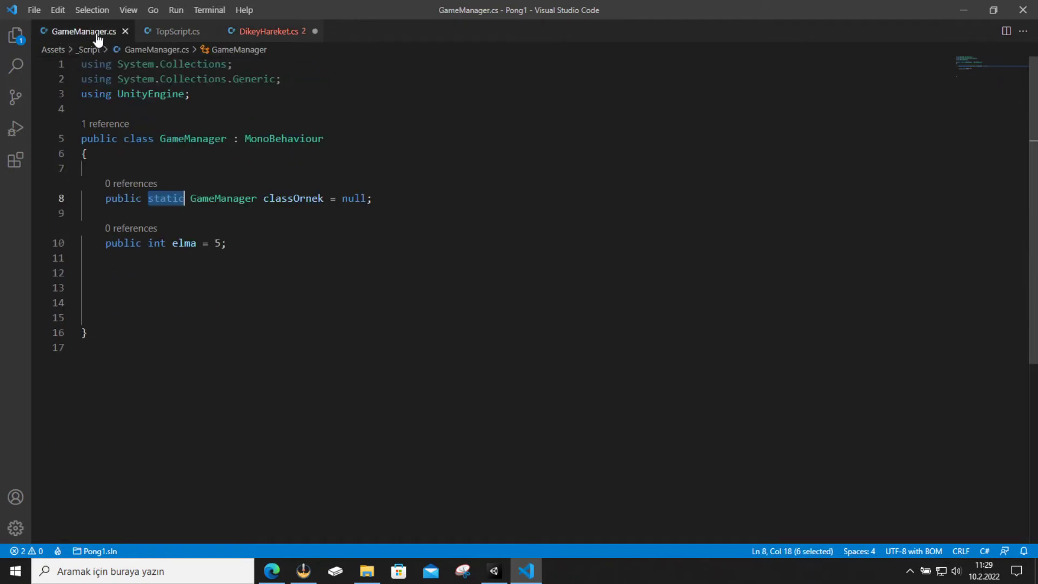
pyautogui.click(268, 32)
pyautogui.moveTo(215, 357); pyautogui.dragTo(130, 357)
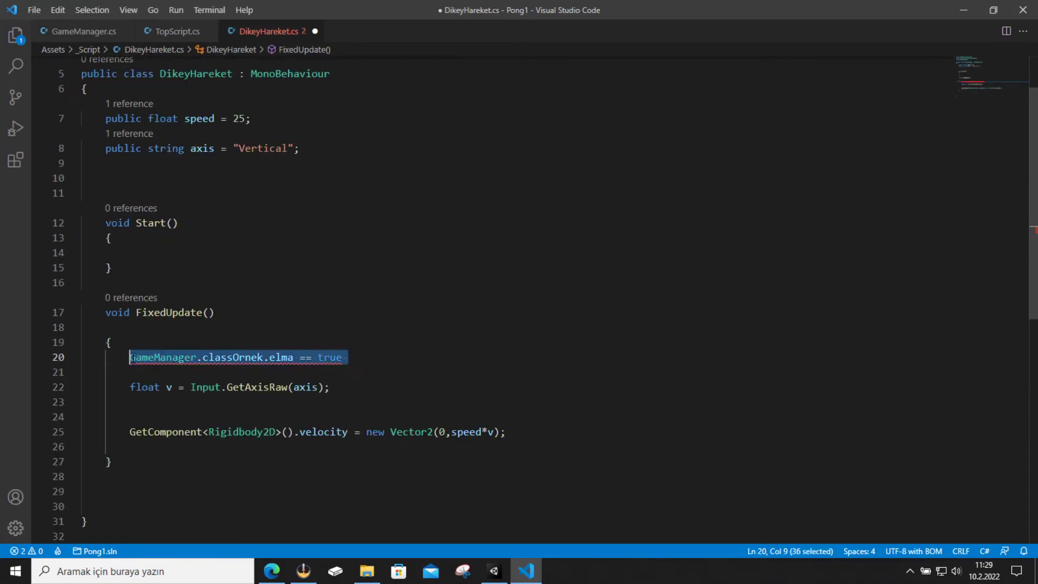
pyautogui.press('BackSpace')
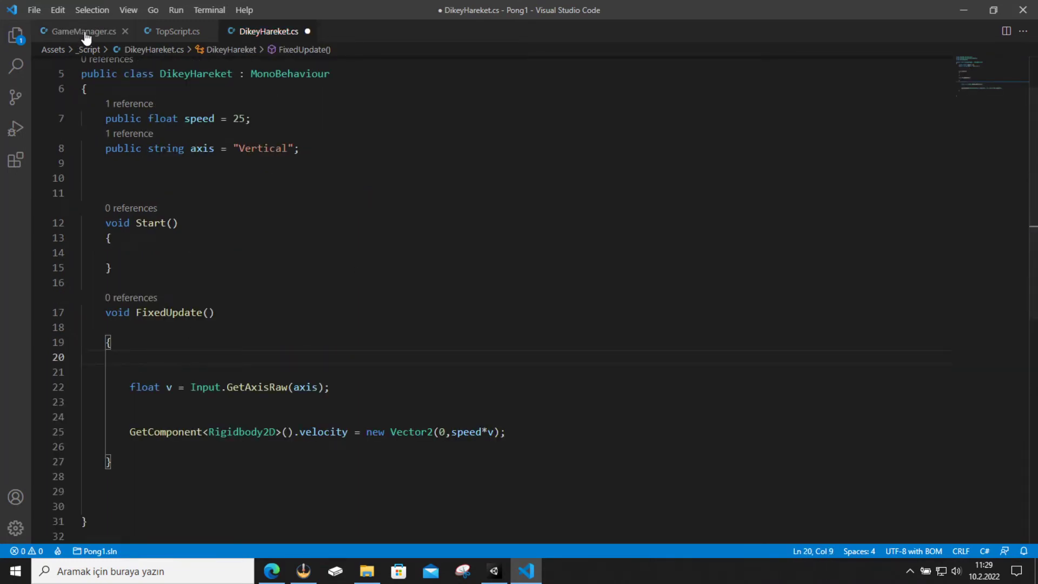
# Review the classOrnek declaration in GameManager.cs, then view TopScript.cs.
pyautogui.click(84, 33)
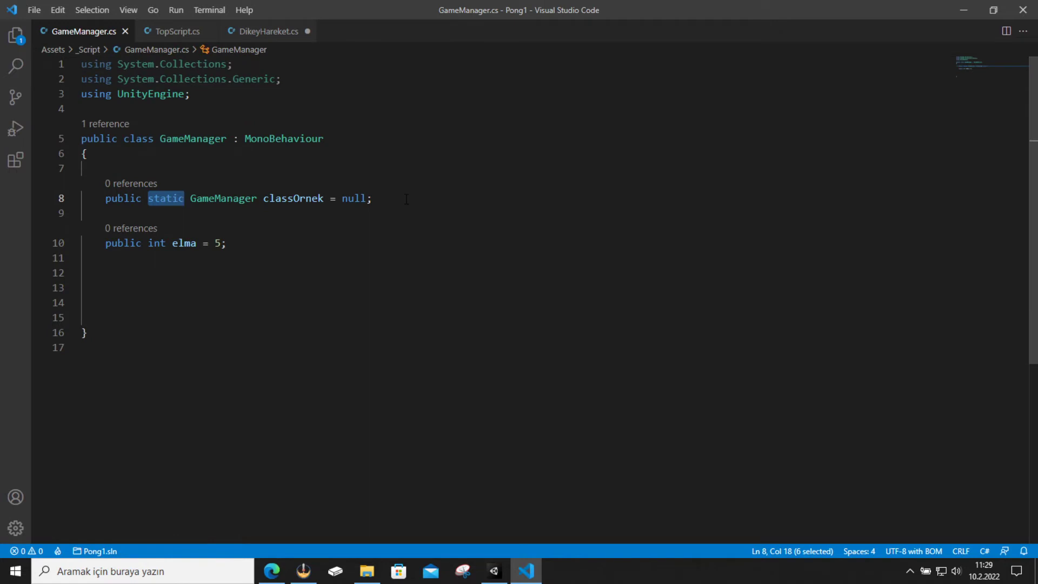
pyautogui.click(374, 198)
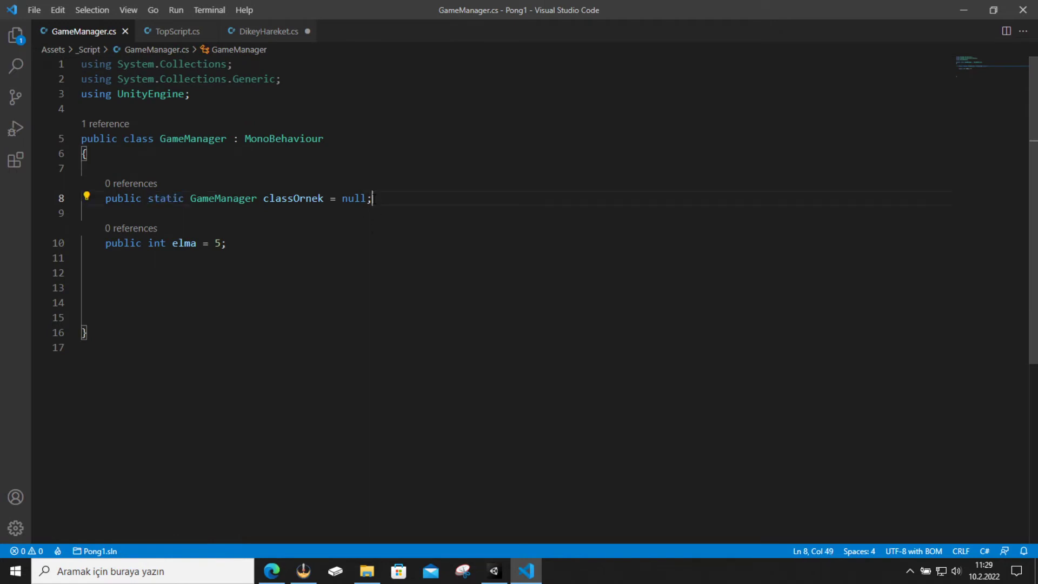
pyautogui.hotkey('alt', 'Tab')
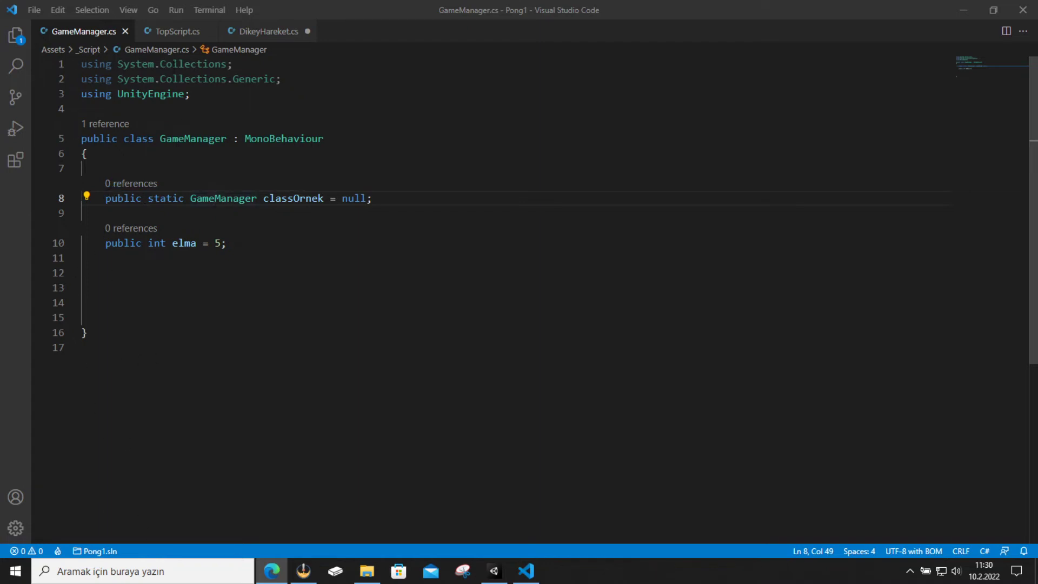
pyautogui.click(174, 33)
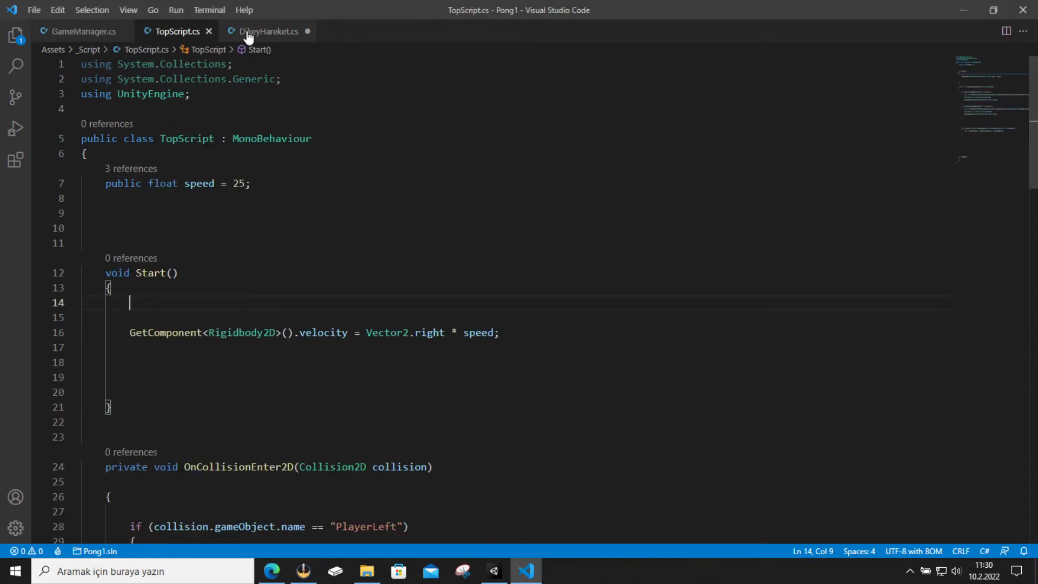
pyautogui.click(250, 33)
pyautogui.click(98, 35)
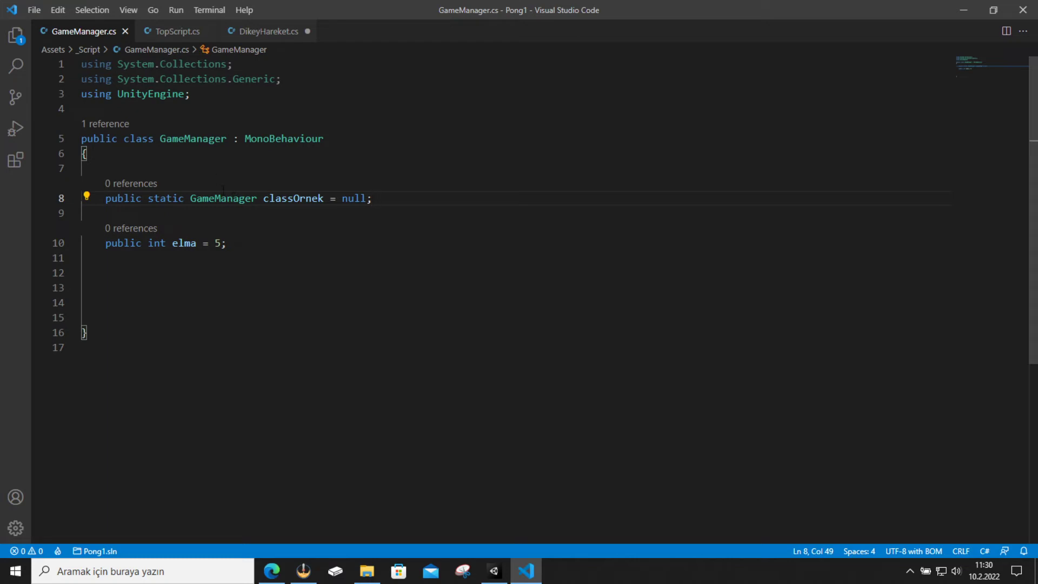
pyautogui.click(174, 32)
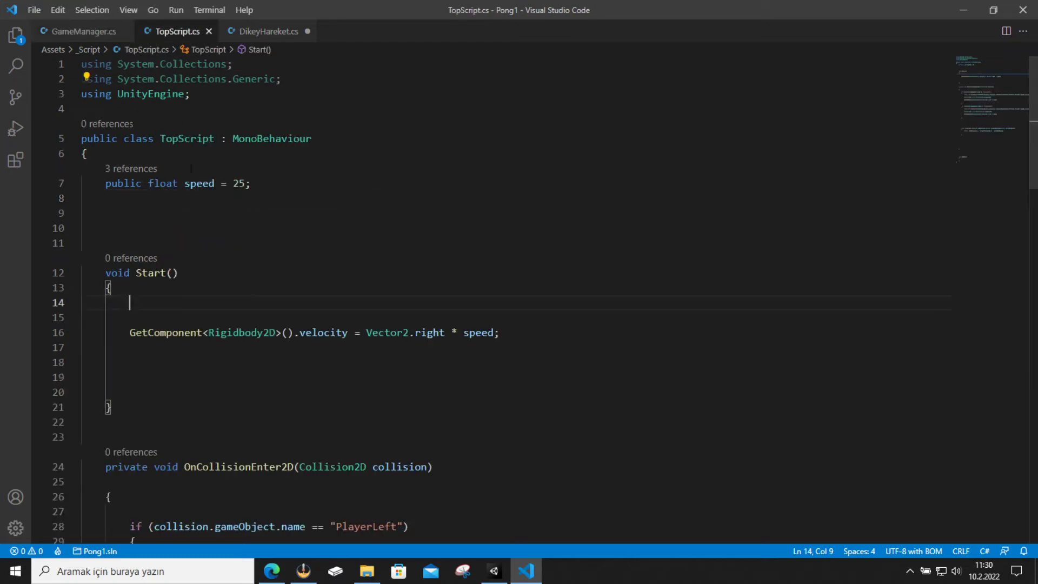
pyautogui.click(92, 36)
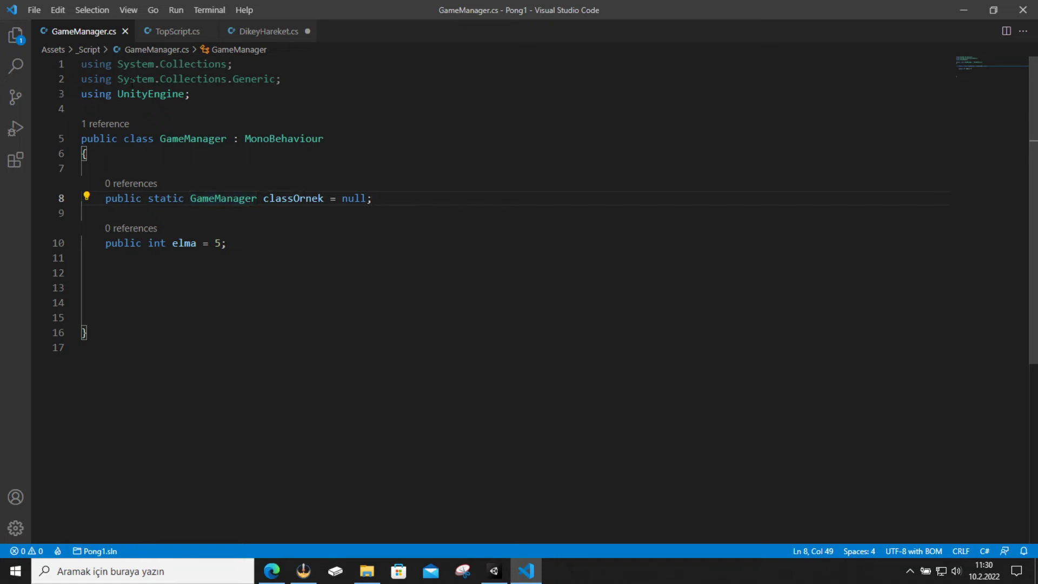
pyautogui.click(174, 35)
pyautogui.click(86, 35)
pyautogui.click(172, 34)
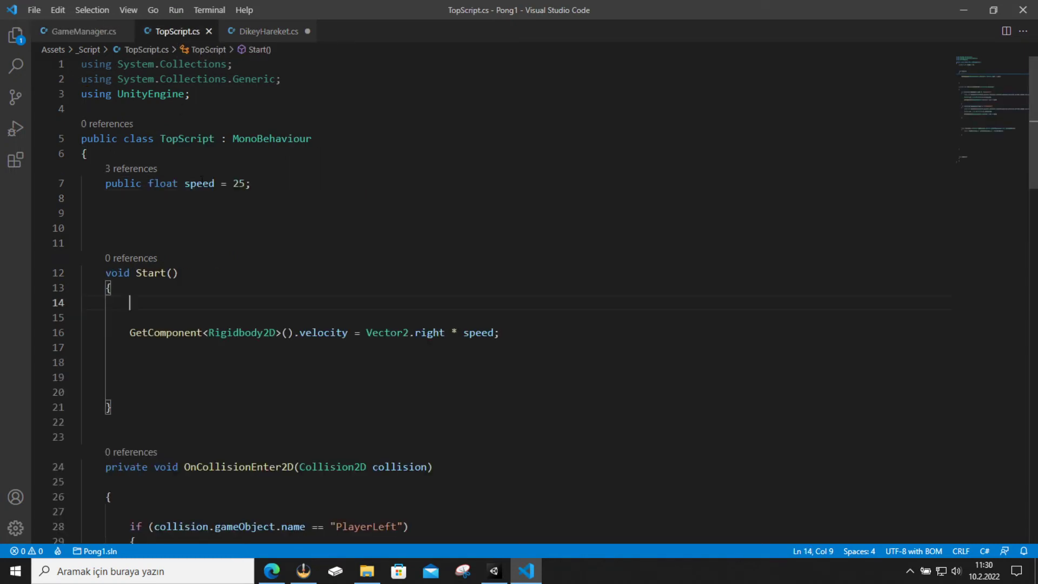
pyautogui.click(70, 37)
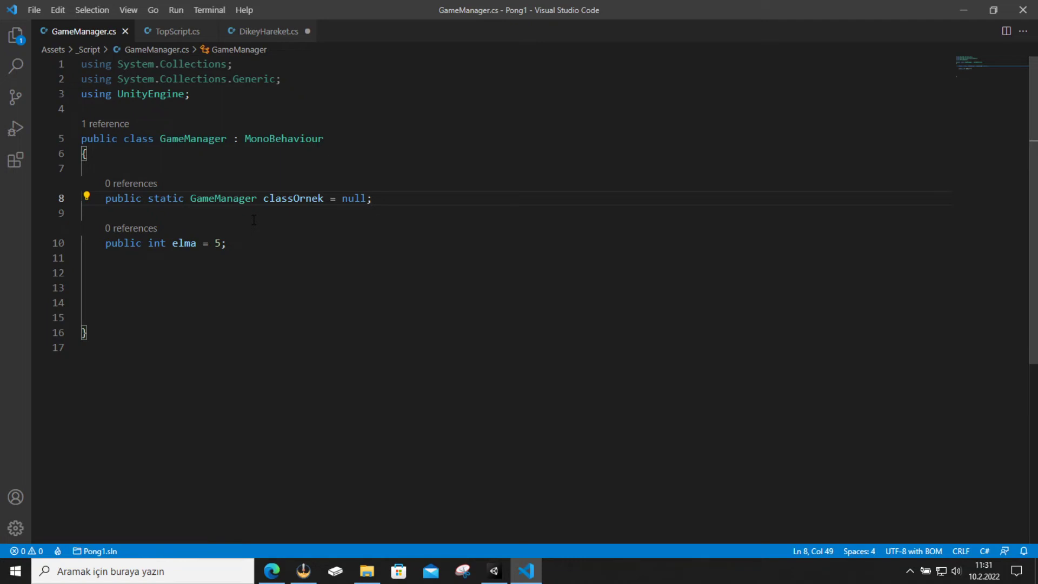
pyautogui.scroll(-1, 253, 219)
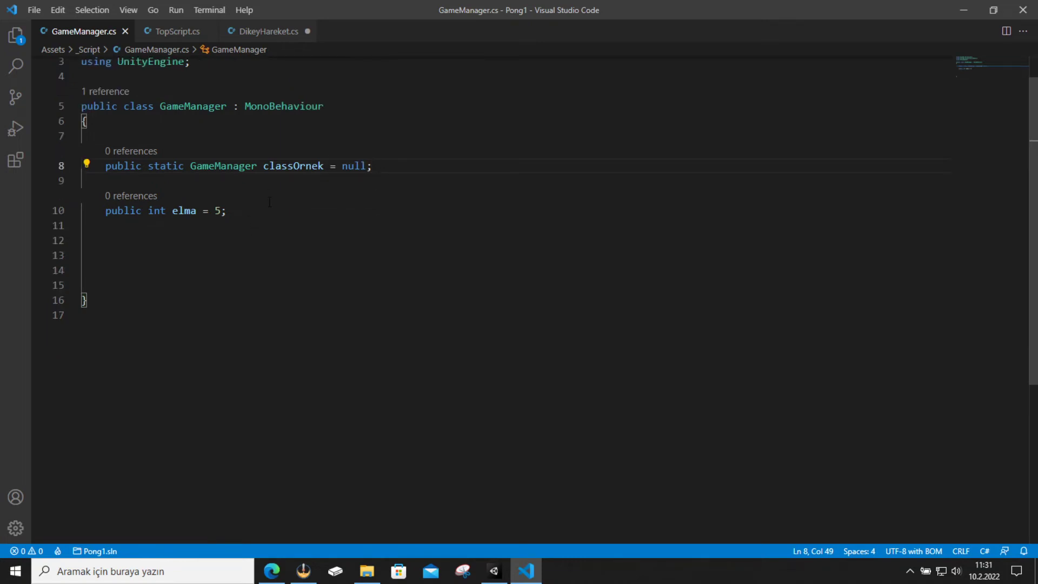
# Delete the elma field declaration on line 10 of GameManager.cs.
pyautogui.moveTo(230, 211); pyautogui.dragTo(105, 210)
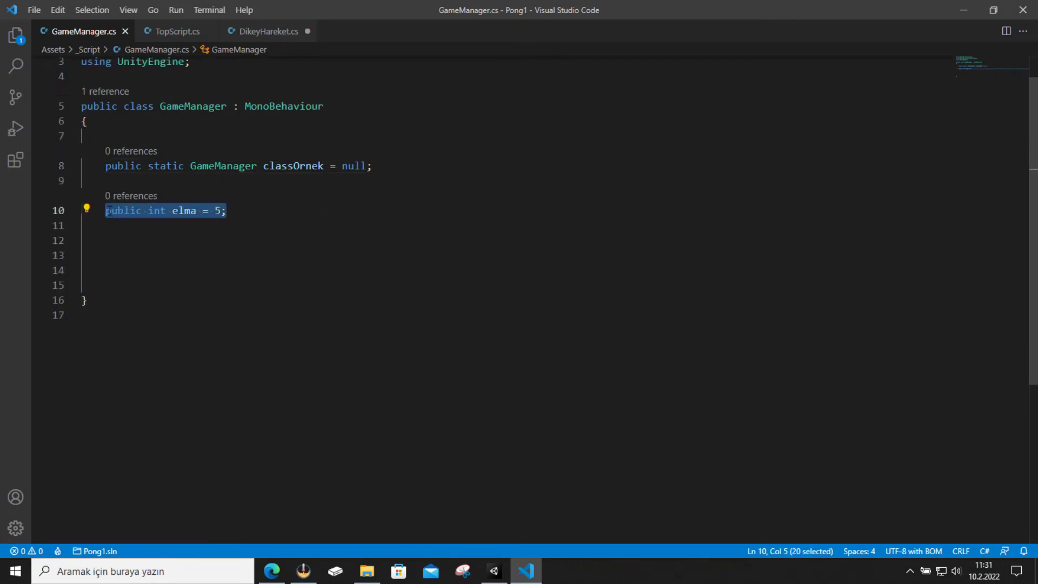
pyautogui.press('BackSpace')
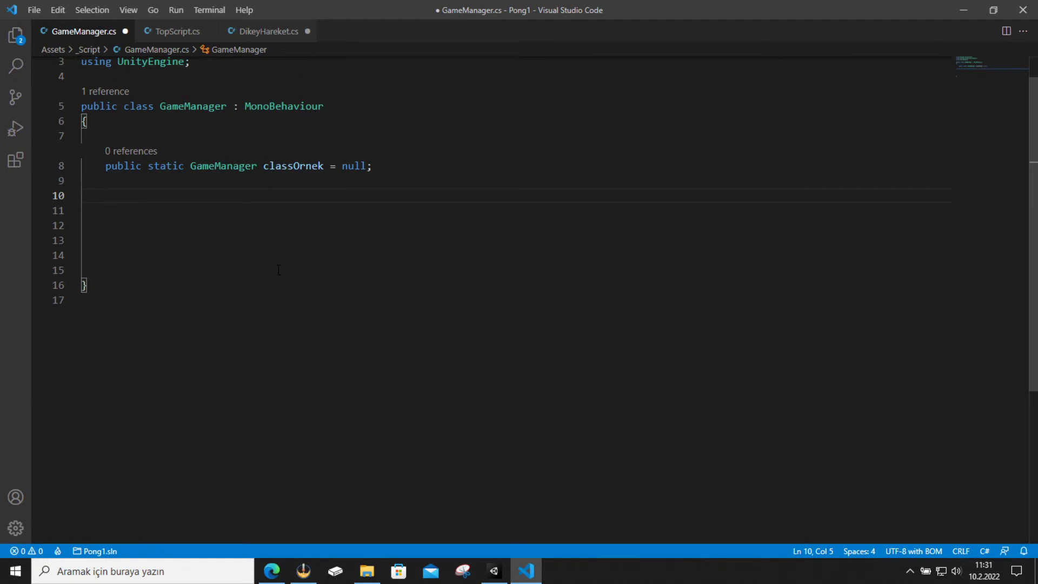
pyautogui.click(177, 31)
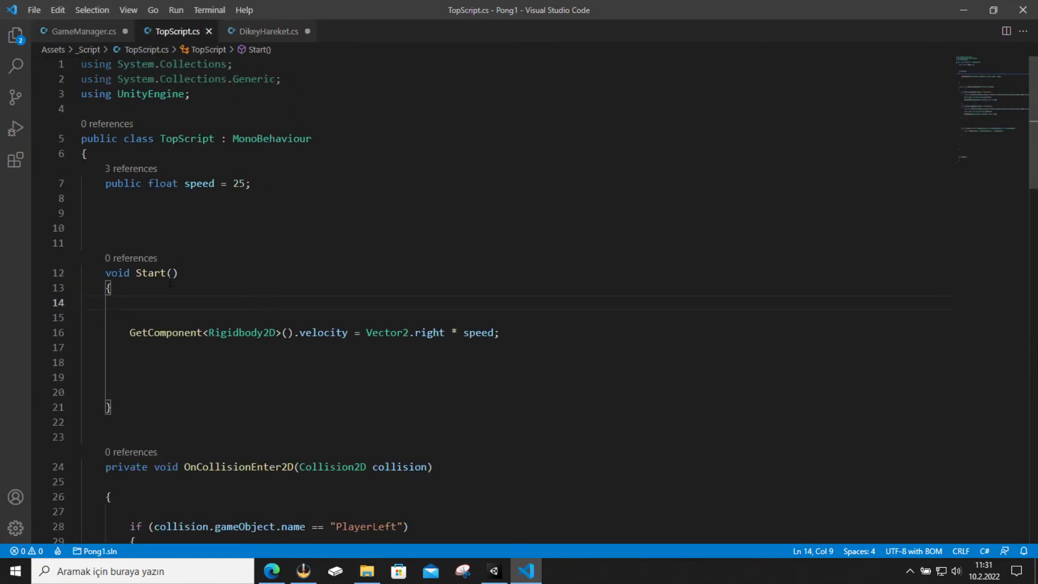
pyautogui.click(266, 31)
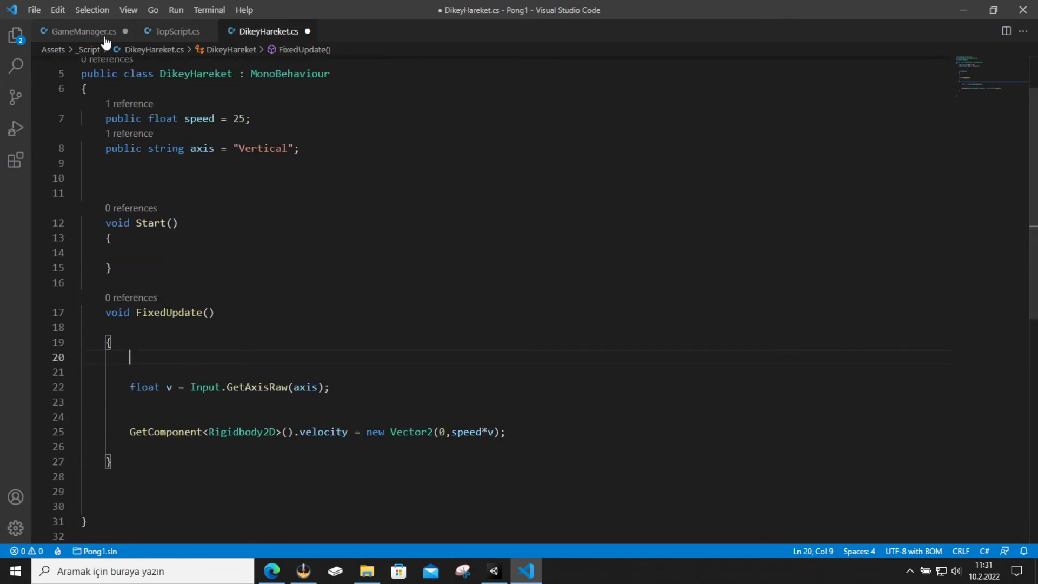
pyautogui.click(81, 31)
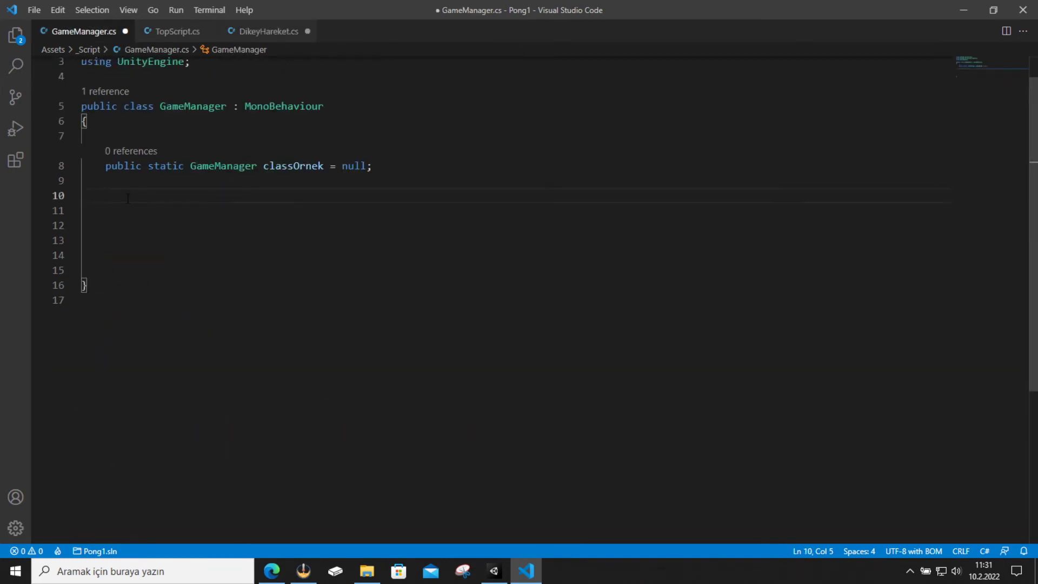
# Add an empty Awake method with its opening brace on its own line and blank body lines.
pyautogui.write('awa')
pyautogui.press('Return')
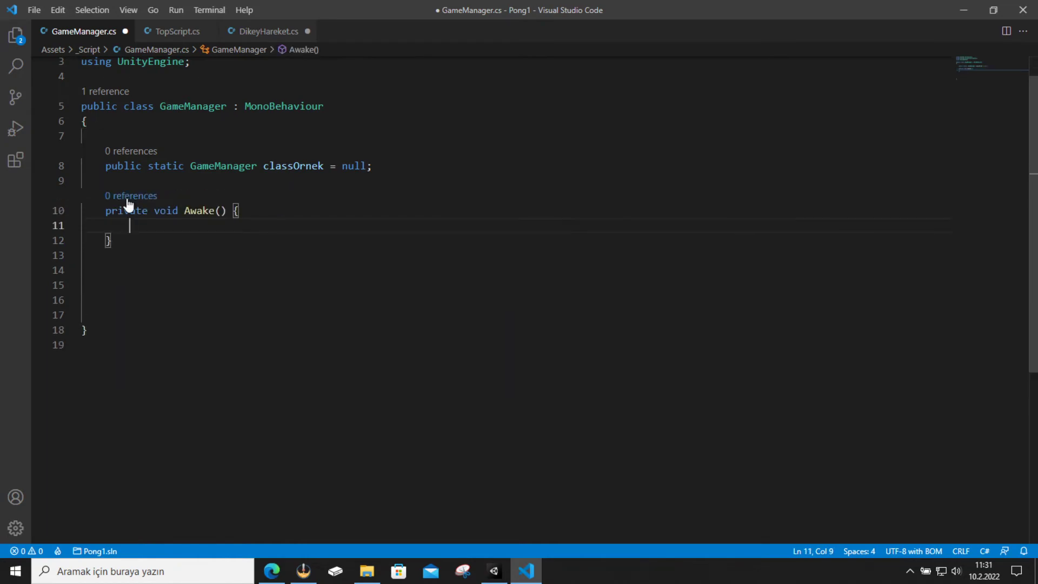
pyautogui.click(232, 211)
pyautogui.press('Return')
pyautogui.press('Return')
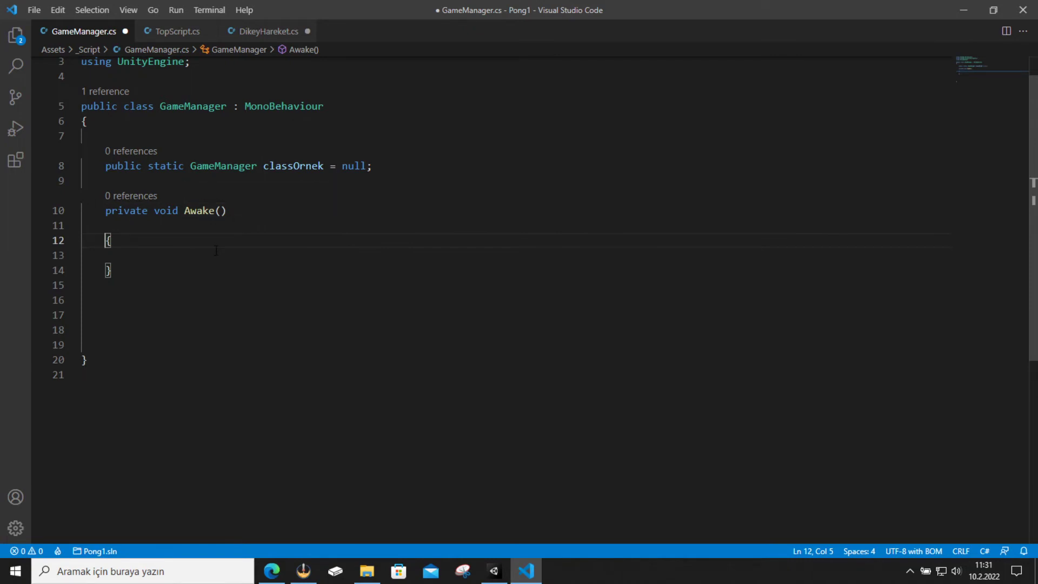
pyautogui.press('End')
pyautogui.press('Return')
pyautogui.press('Return')
pyautogui.press('Up')
pyautogui.press('Return')
pyautogui.press('Up')
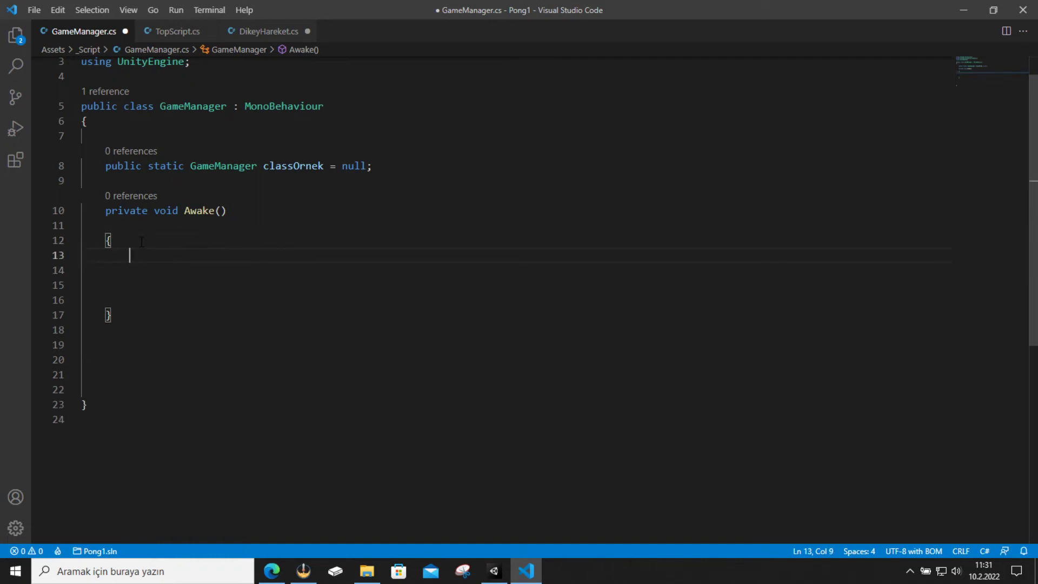
# Type the condition if(classOrnek == null) at the start of Awake.
pyautogui.write('if(')
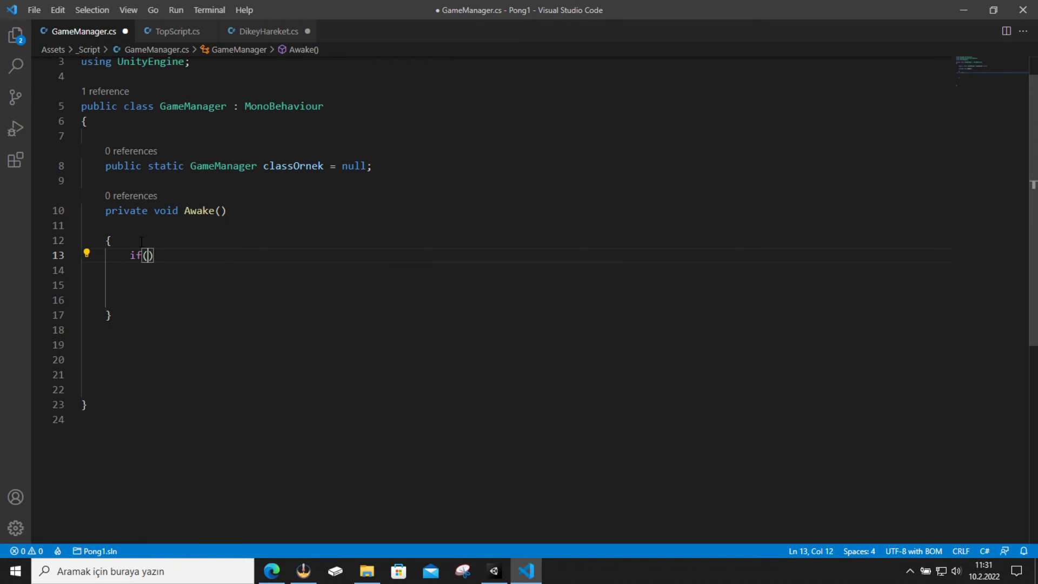
pyautogui.write('cl')
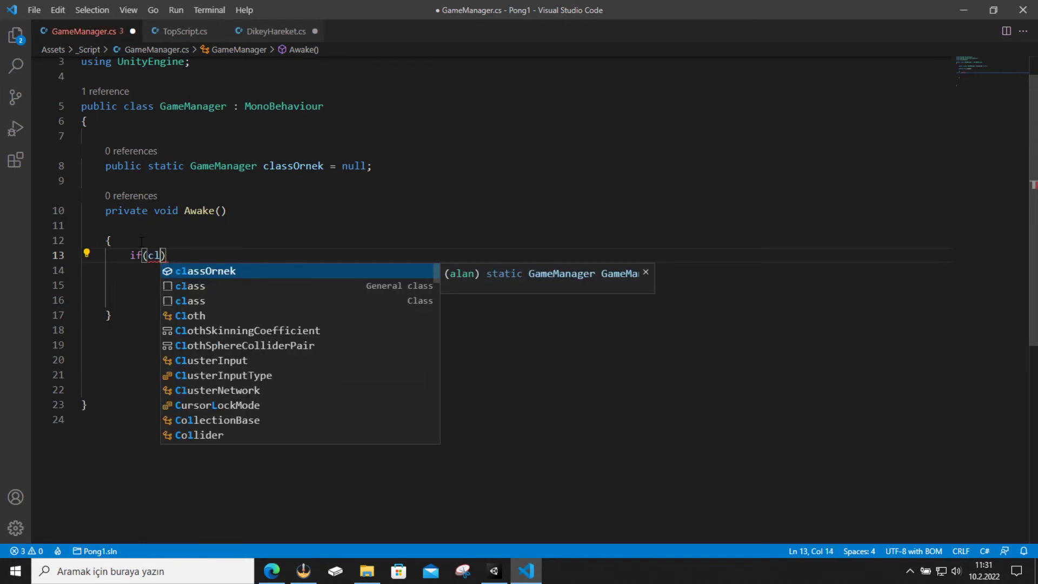
pyautogui.press('Return')
pyautogui.write('=')
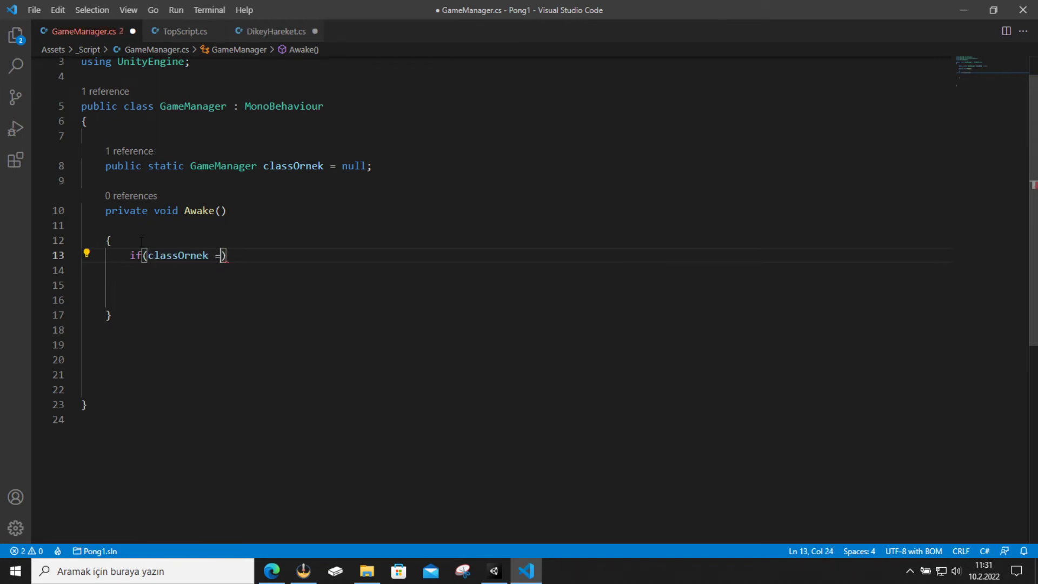
pyautogui.write('= ')
pyautogui.write('null')
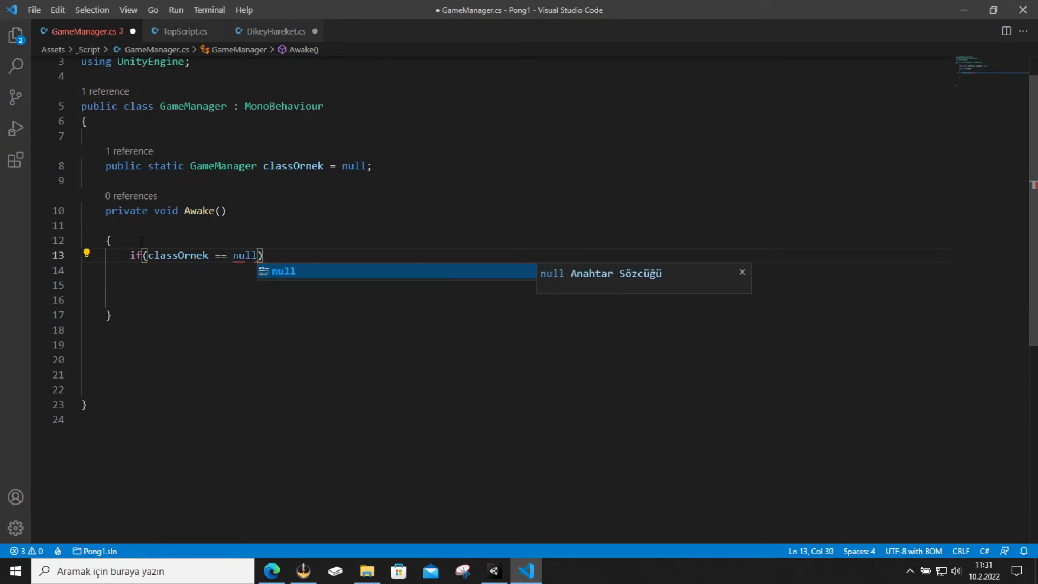
pyautogui.write(')')
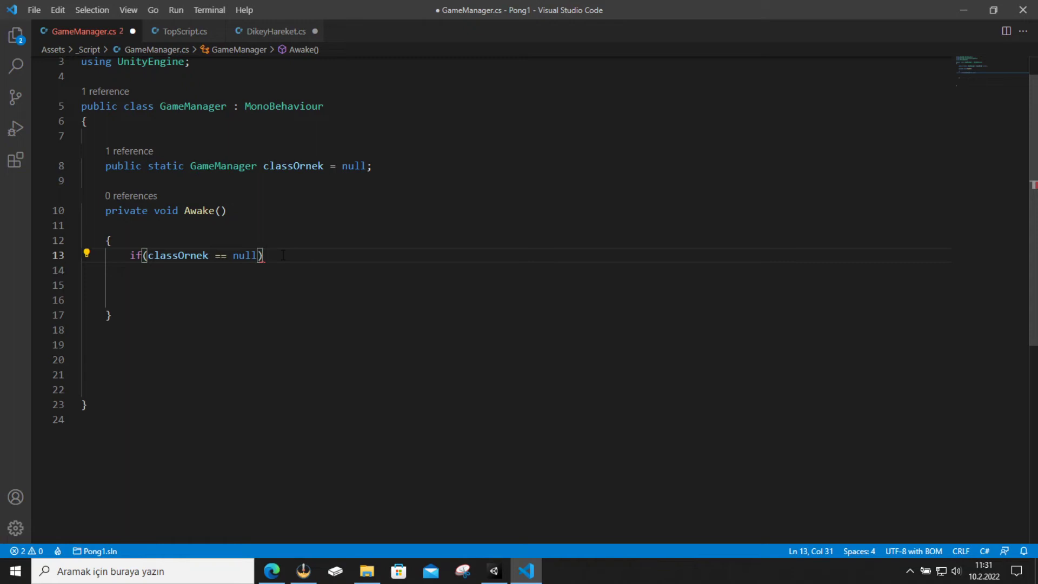
pyautogui.click(176, 38)
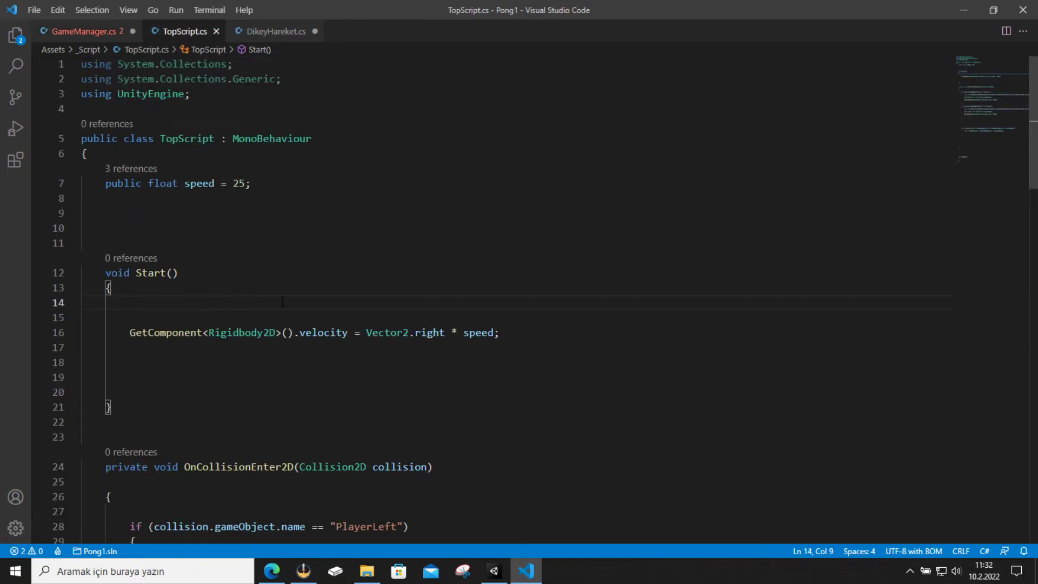
# Open a braced block below if(classOrnek == null) in GameManager's Awake.
pyautogui.click(84, 32)
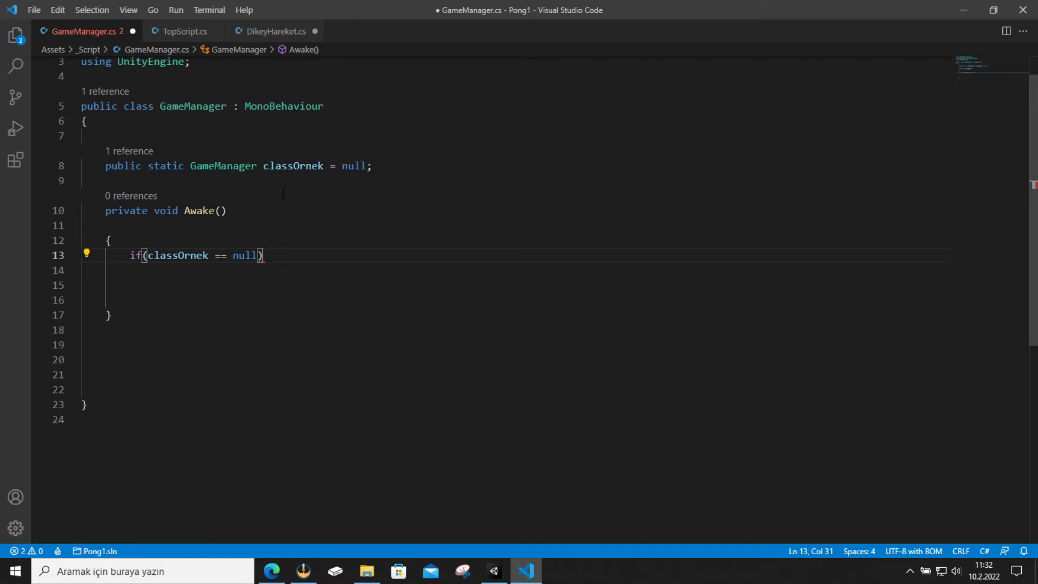
pyautogui.moveTo(337, 167); pyautogui.dragTo(349, 165)
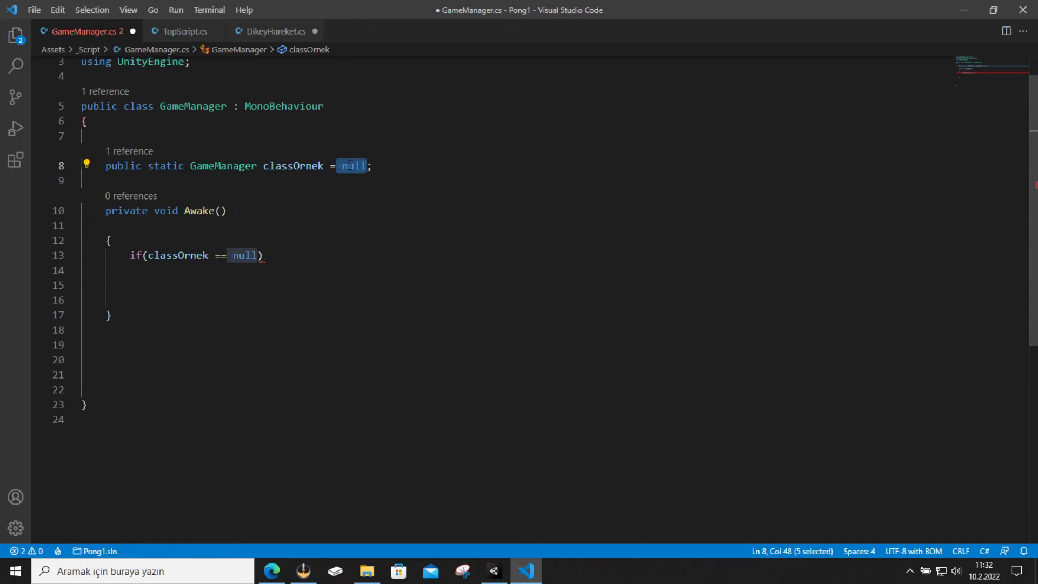
pyautogui.click(301, 253)
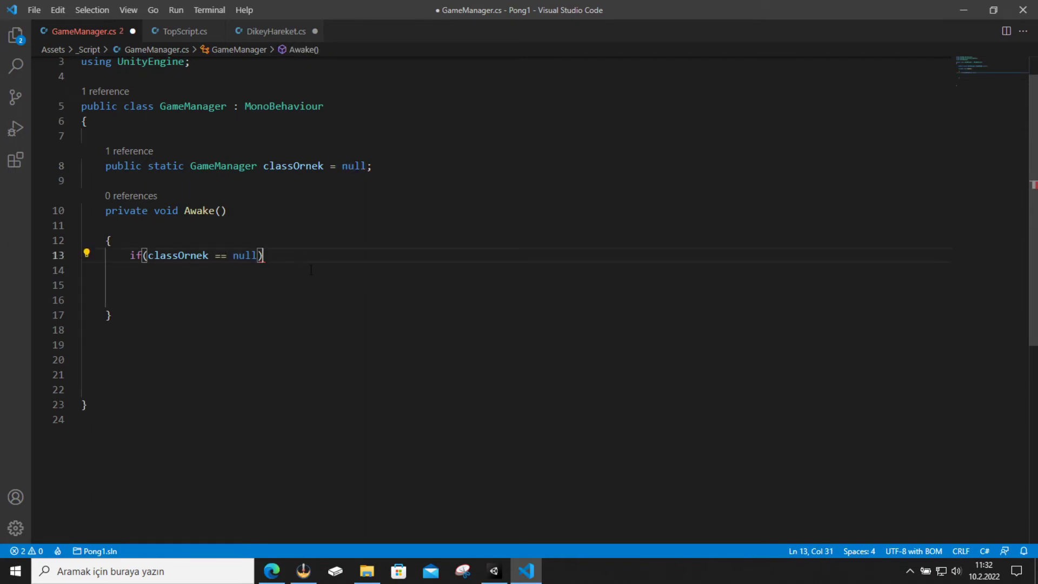
pyautogui.press('Return')
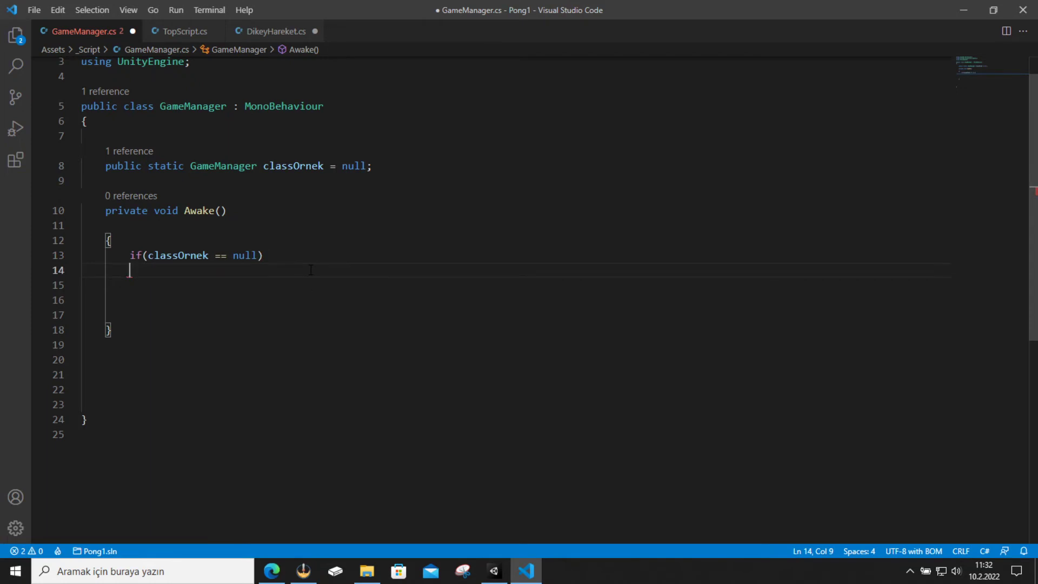
pyautogui.write('{')
pyautogui.press('Return')
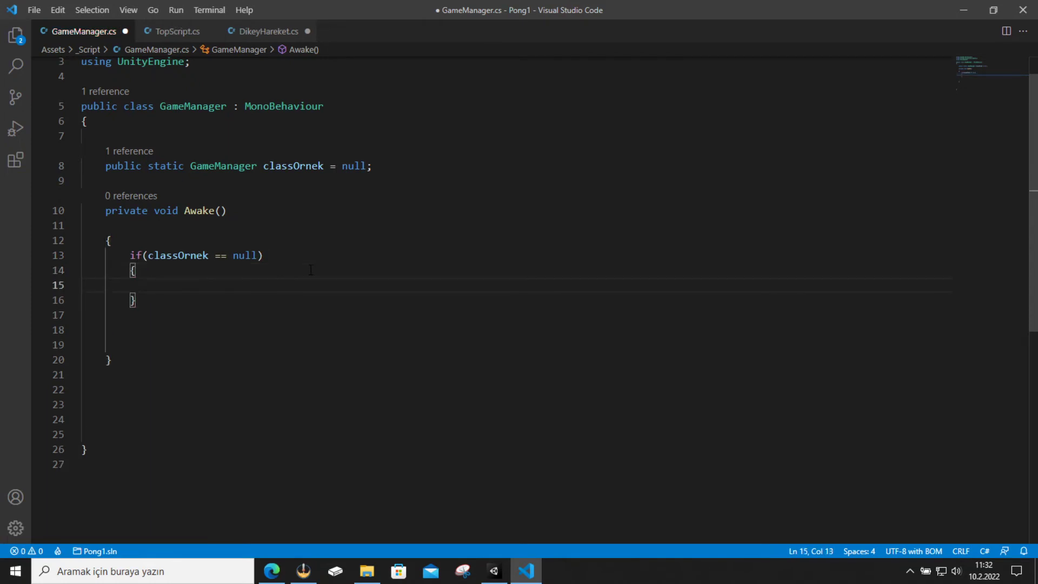
# Write the assignment classOrnek = this; inside the if block.
pyautogui.write('cla')
pyautogui.press('Tab')
pyautogui.write('.')
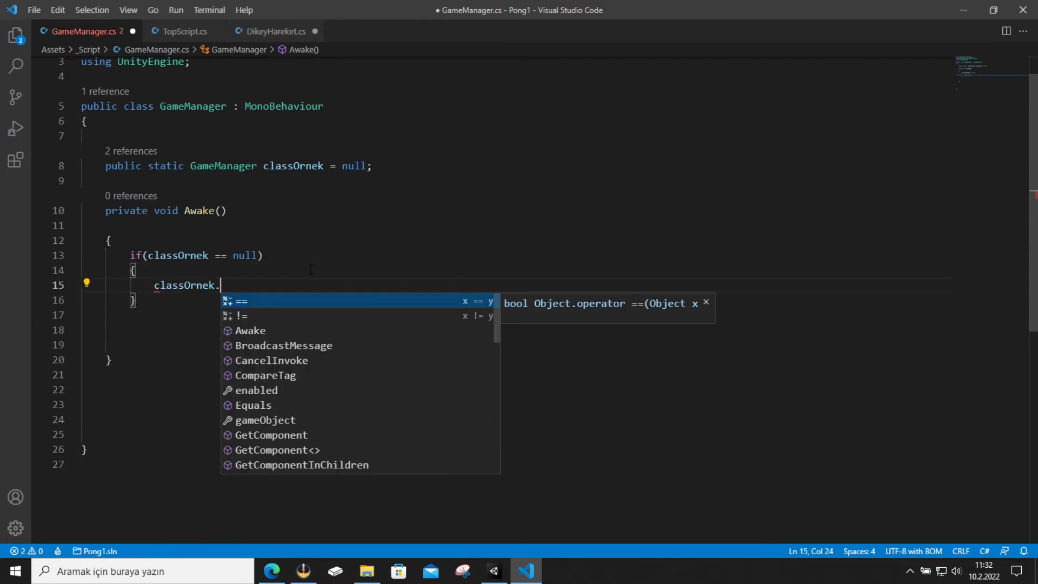
pyautogui.write('this')
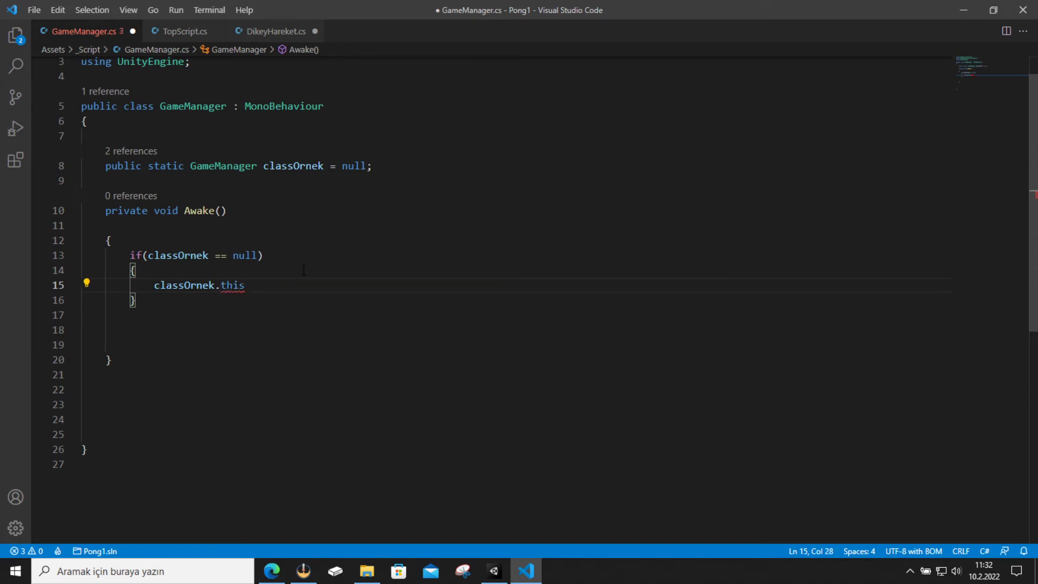
pyautogui.click(219, 285)
pyautogui.press('BackSpace')
pyautogui.write('=')
pyautogui.press('BackSpace')
pyautogui.write('= this')
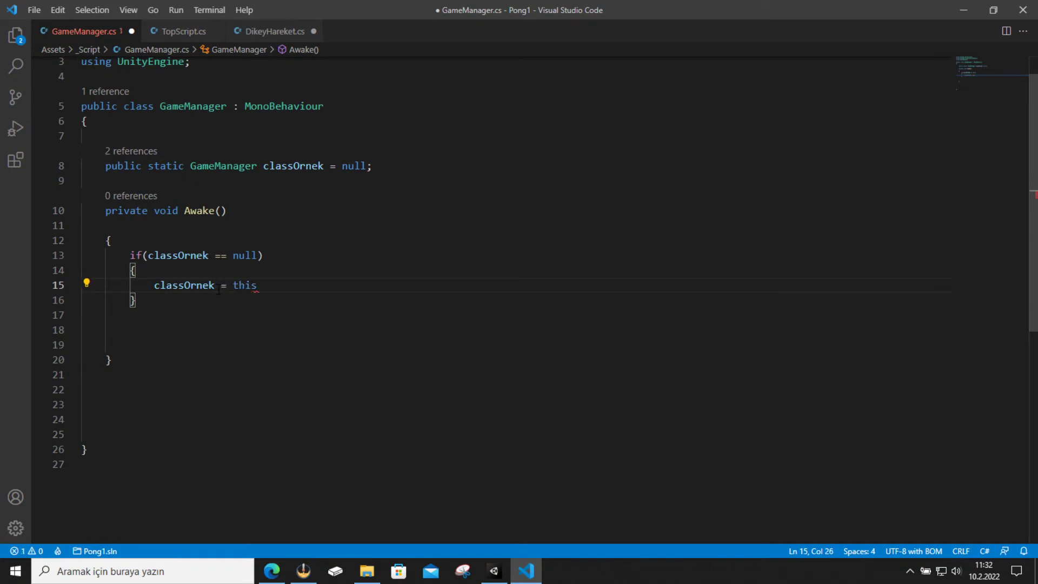
pyautogui.write(';')
pyautogui.scroll(1, 257, 287)
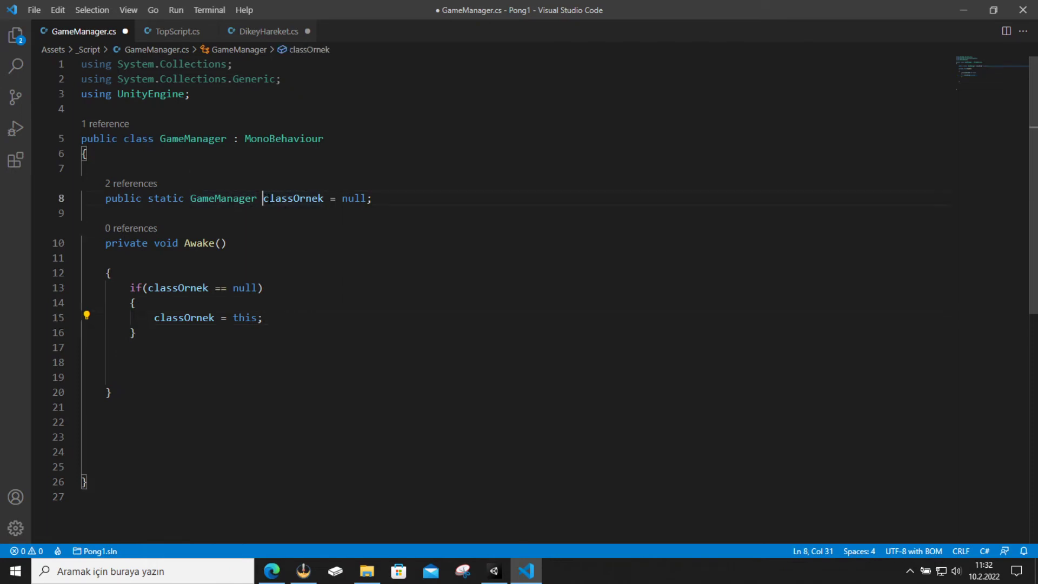
pyautogui.moveTo(263, 198); pyautogui.dragTo(325, 198)
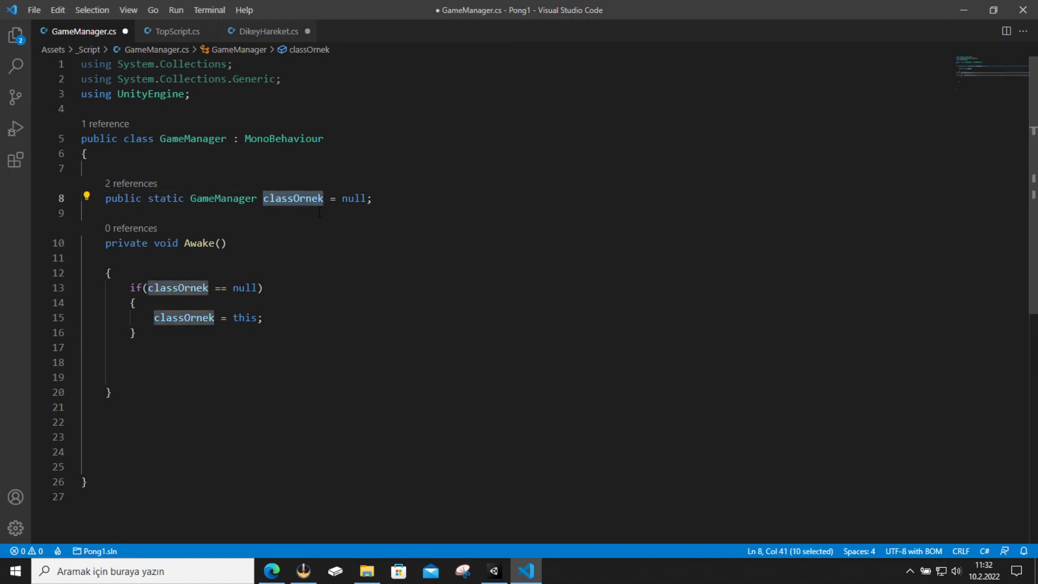
pyautogui.click(190, 320)
pyautogui.press('End')
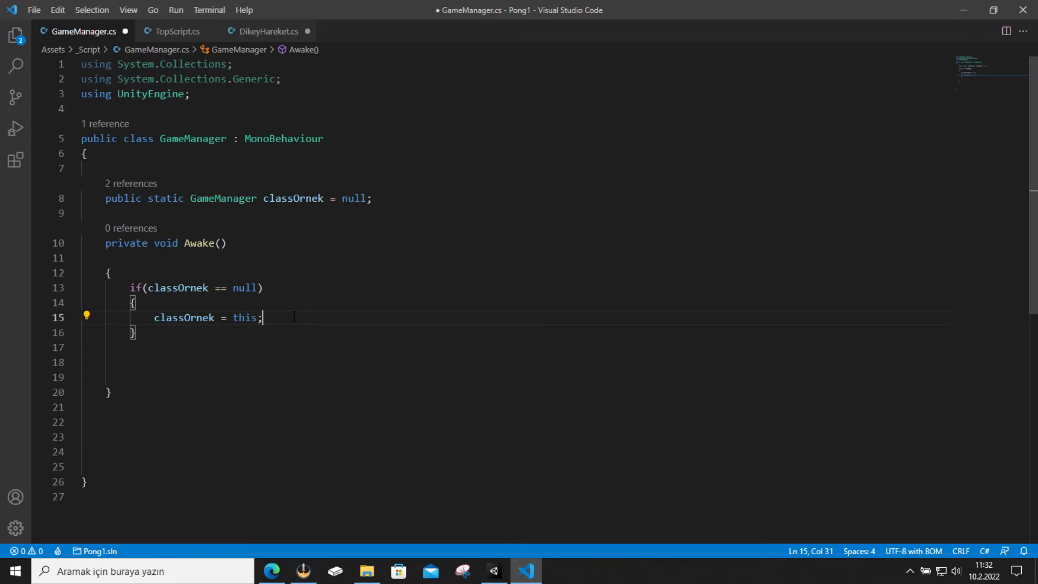
pyautogui.hotkey('ctrl', 'Left')
pyautogui.hotkey('ctrl', 'Left')
pyautogui.hotkey('ctrl', 'Left')
pyautogui.hotkey('ctrl', 'shift', 'Right')
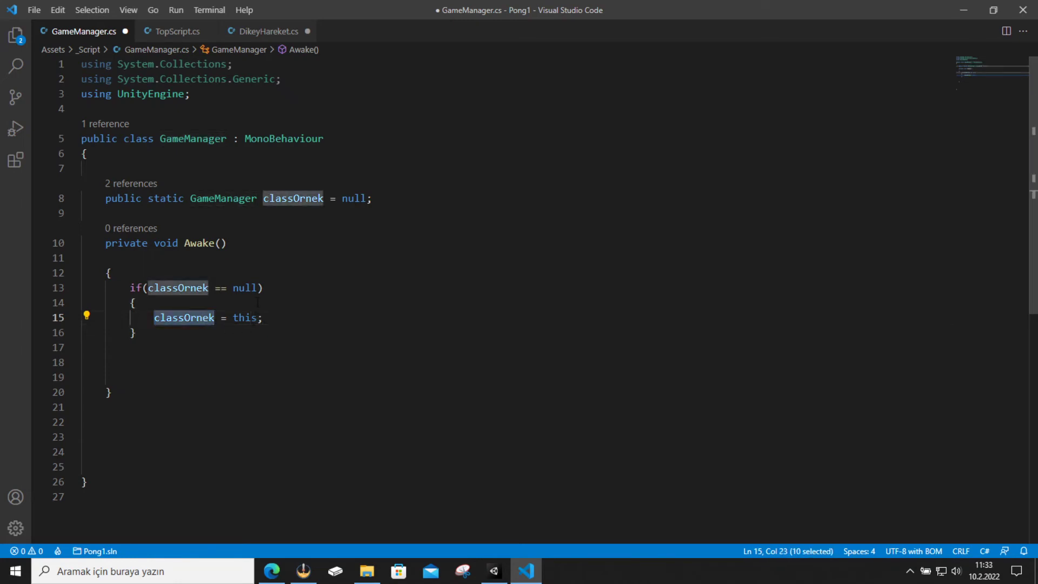
pyautogui.click(246, 290)
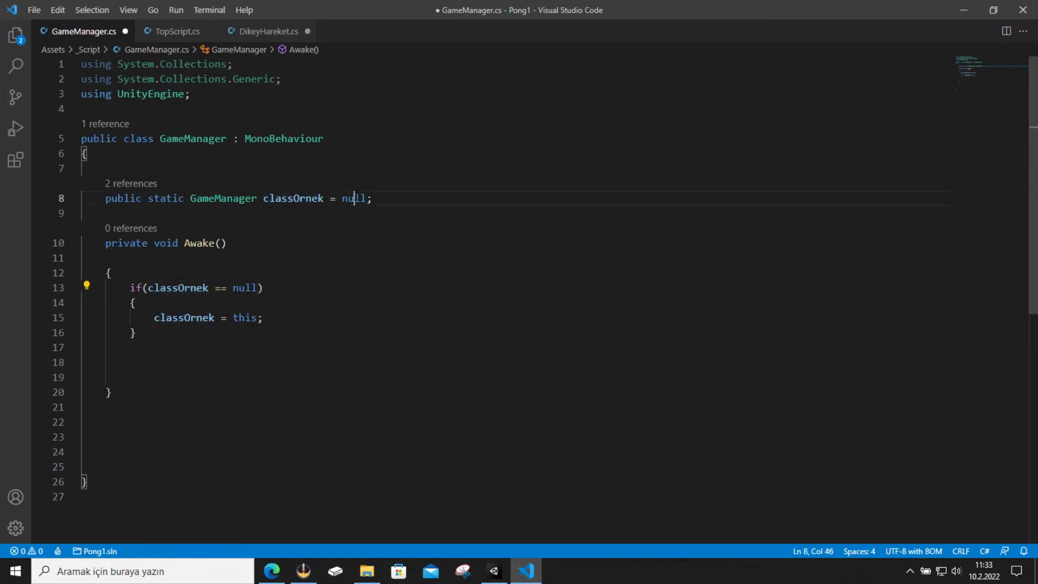
pyautogui.doubleClick(353, 198)
pyautogui.moveTo(257, 287); pyautogui.dragTo(148, 287)
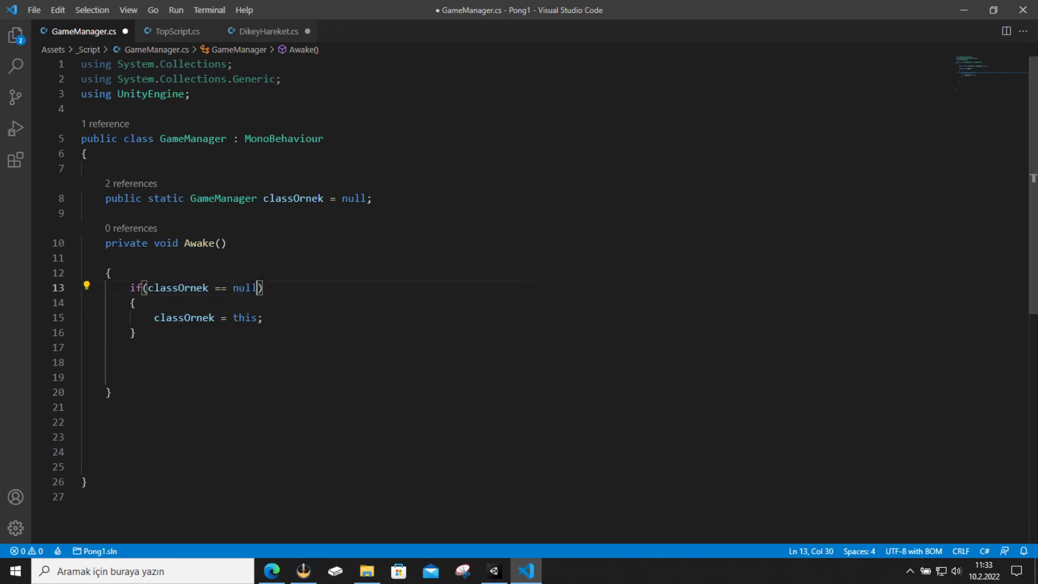
pyautogui.tripleClick(250, 287)
pyautogui.click(136, 332)
pyautogui.doubleClick(197, 317)
pyautogui.click(250, 318)
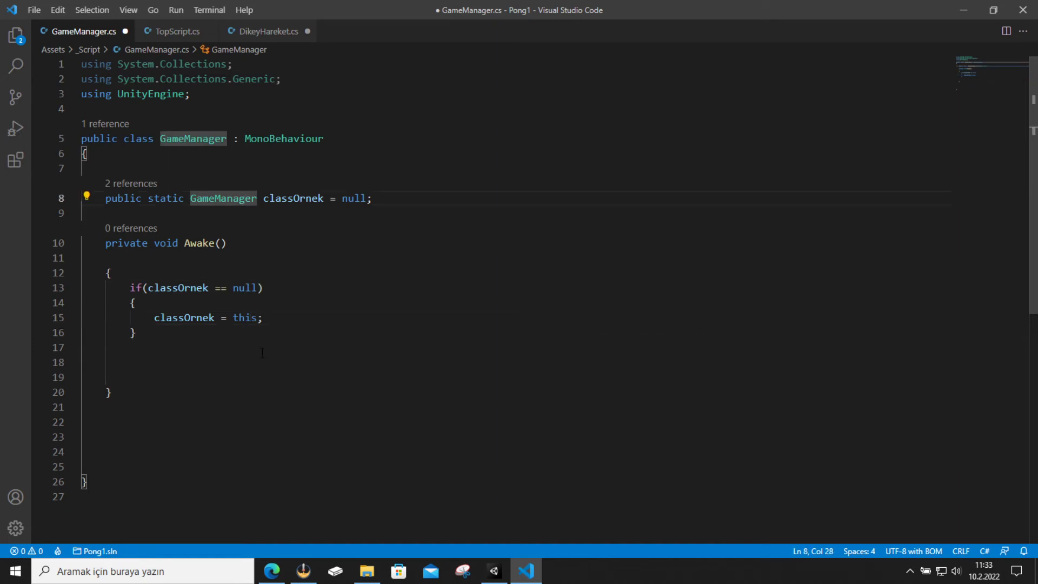
pyautogui.doubleClick(253, 318)
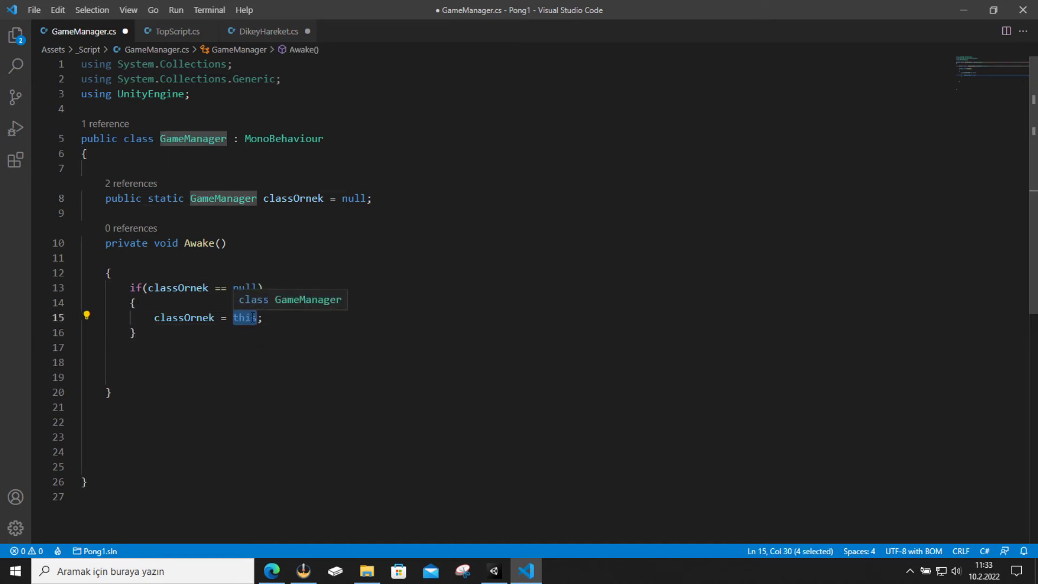
pyautogui.click(273, 319)
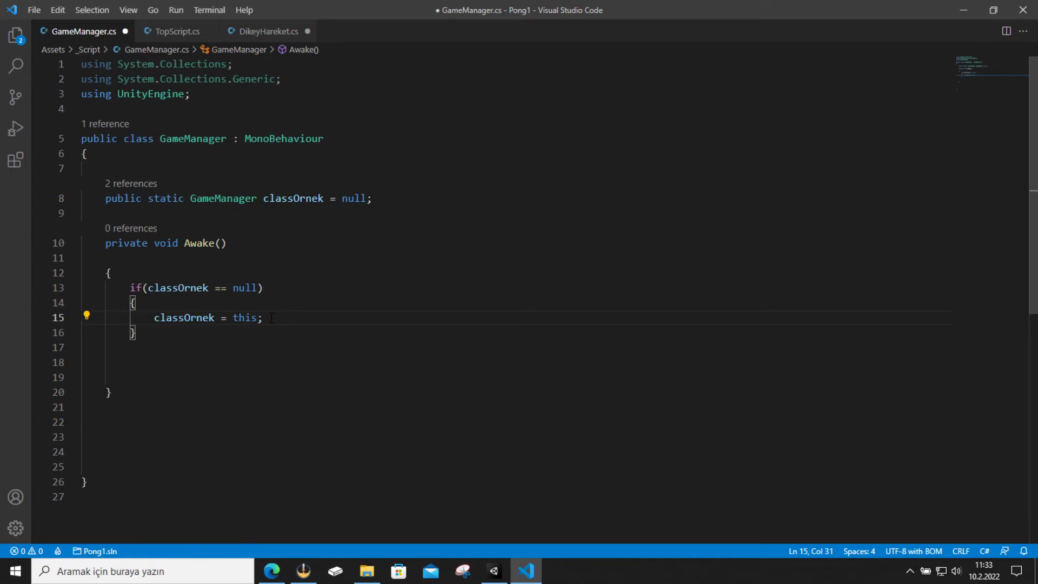
# Look over the GameManager Awake code in Visual Studio Code, then switch back to Unity.
pyautogui.moveTo(112, 392); pyautogui.dragTo(163, 302)
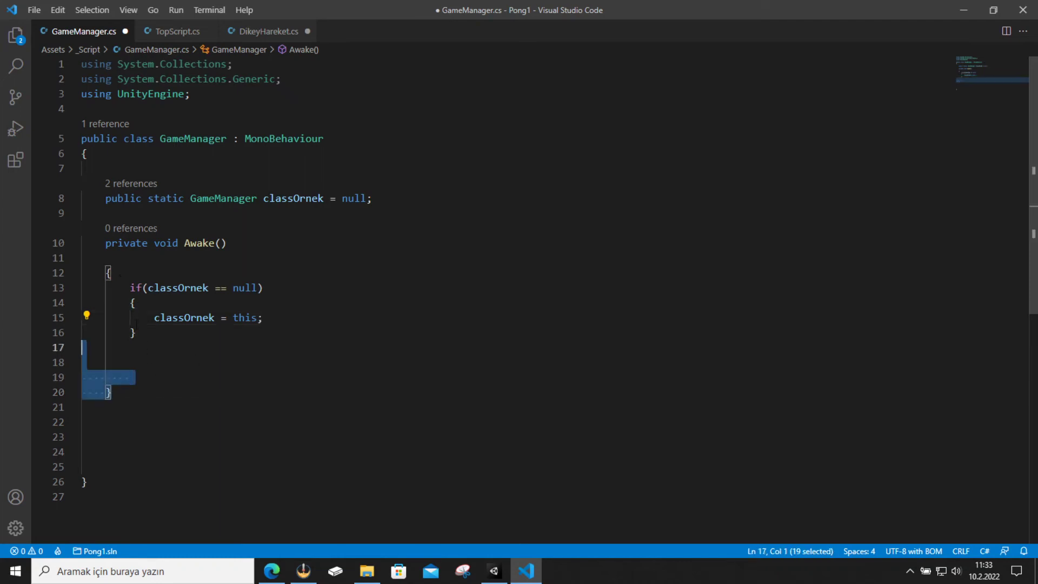
pyautogui.click(178, 318)
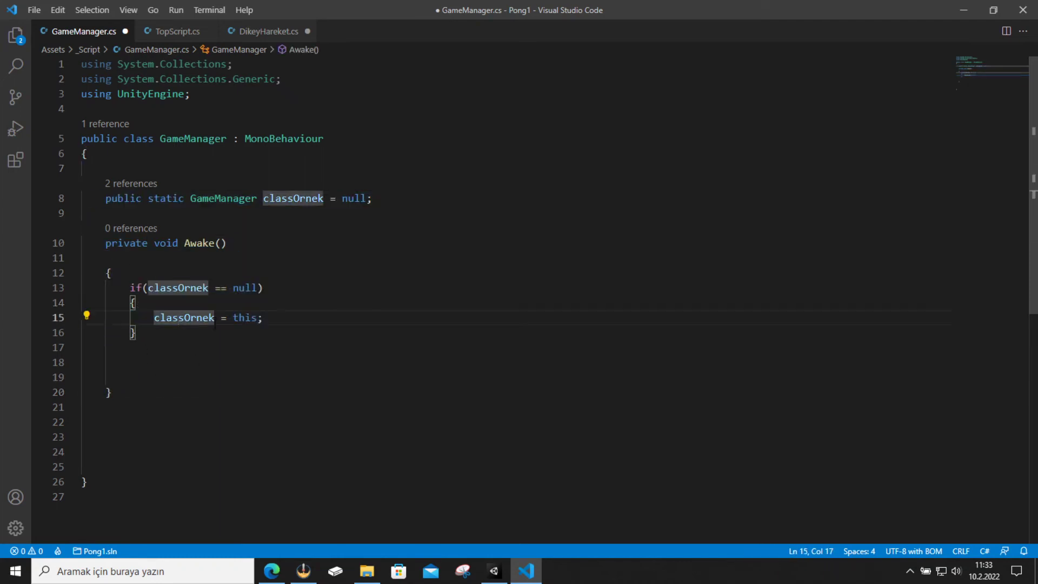
pyautogui.click(307, 293)
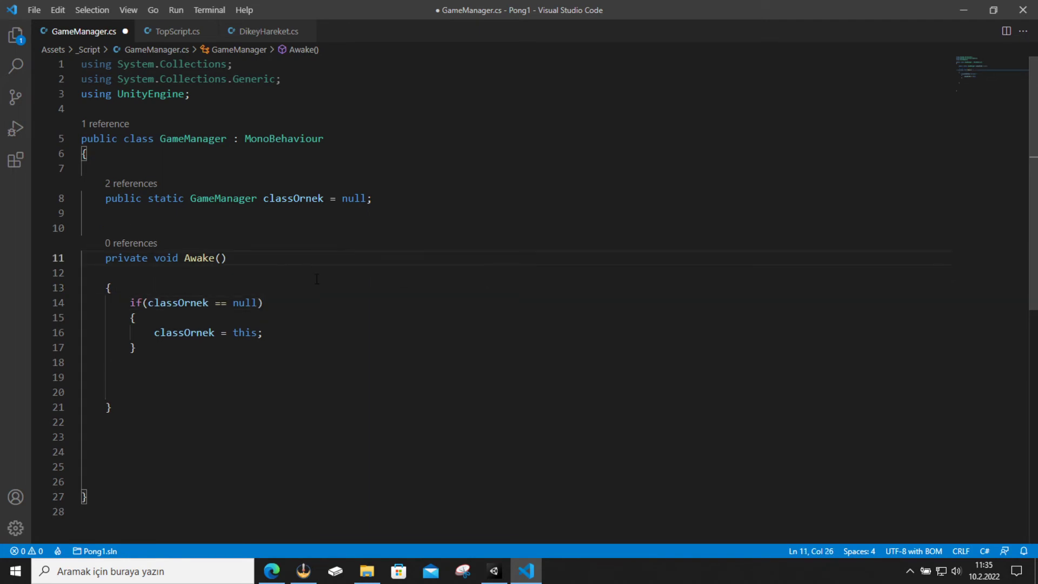
pyautogui.click(494, 571)
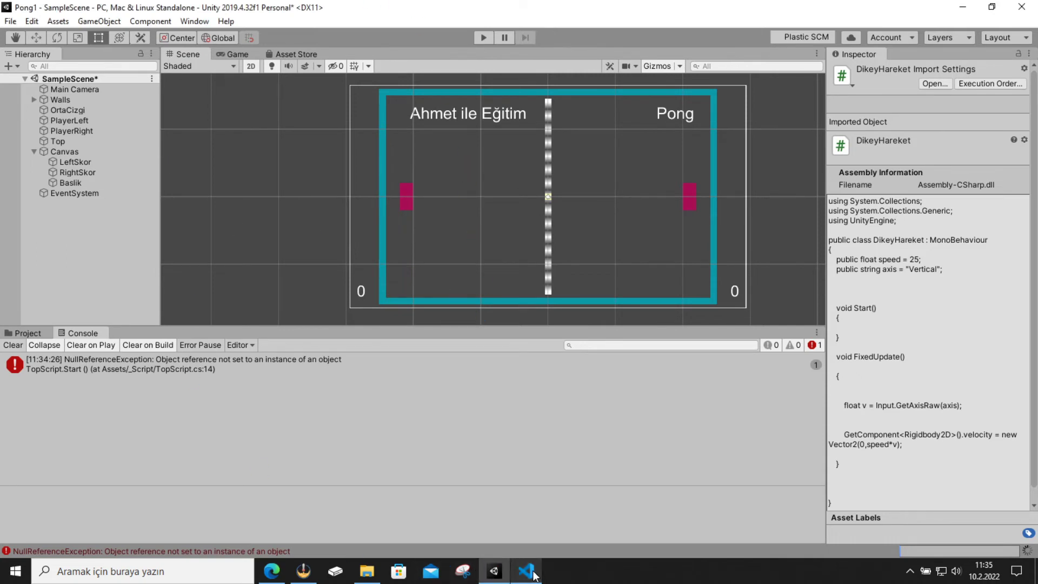
# Create an empty object in the Hierarchy named 'Game Manager'.
pyautogui.click(28, 334)
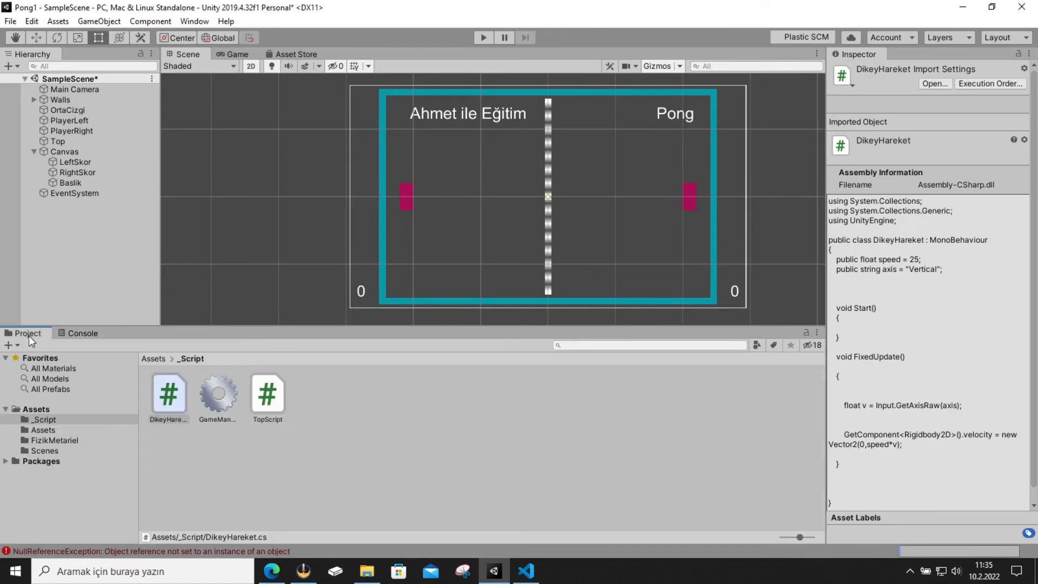
pyautogui.rightClick(73, 211)
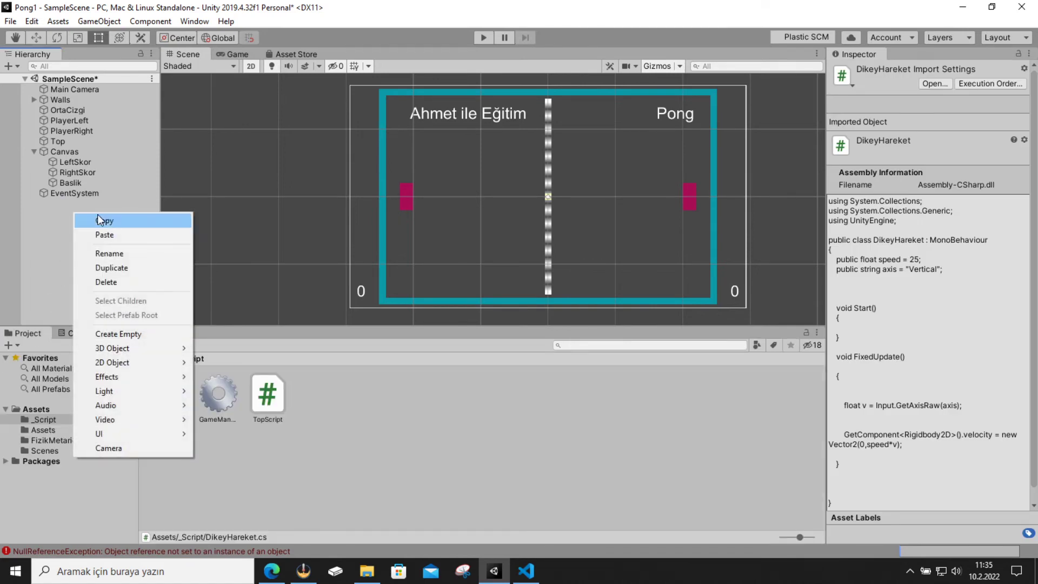
pyautogui.click(136, 335)
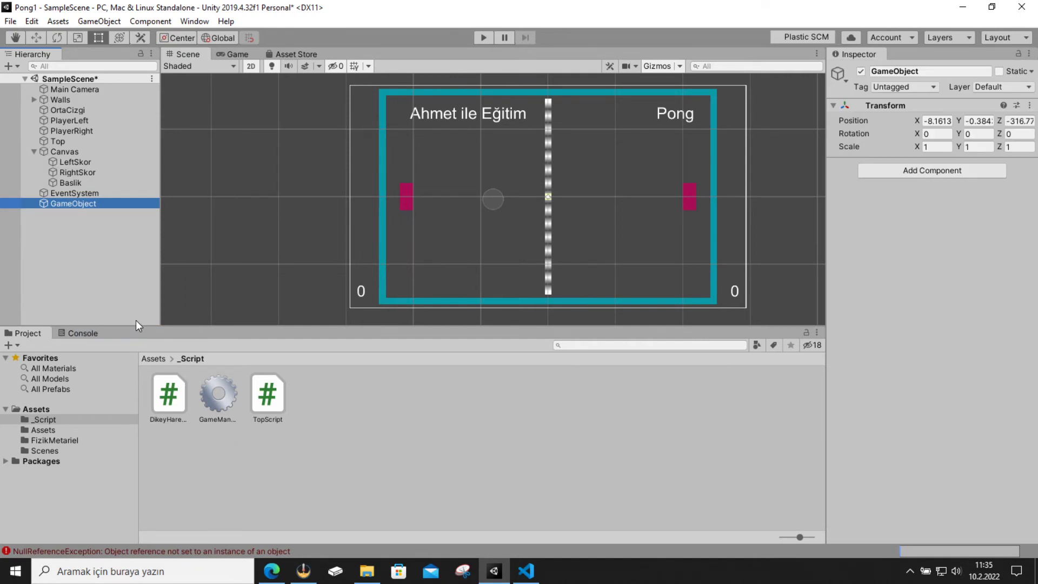
pyautogui.write('Game Manage')
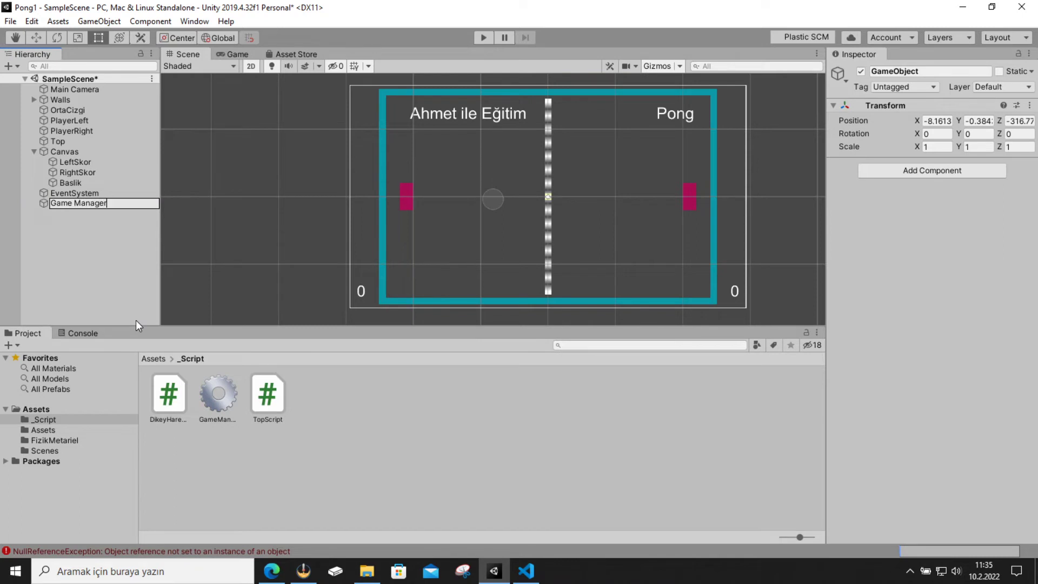
pyautogui.write('r')
pyautogui.click(121, 259)
# Reset Game Manager's Transform to 0, 0, 0 and attach the GameManager script.
pyautogui.click(70, 202)
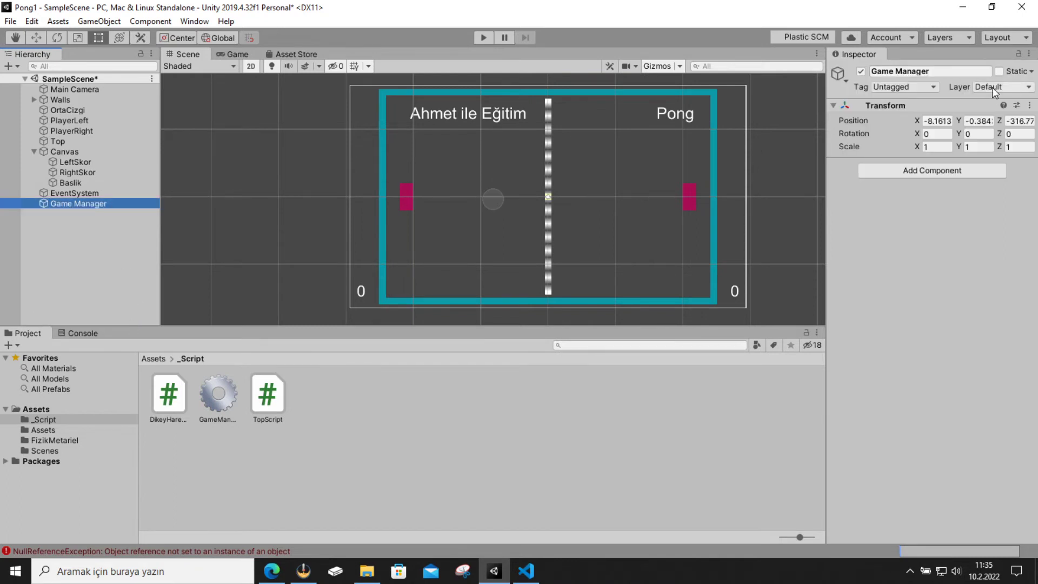
pyautogui.rightClick(844, 106)
pyautogui.click(1009, 119)
pyautogui.moveTo(224, 393); pyautogui.dragTo(100, 209)
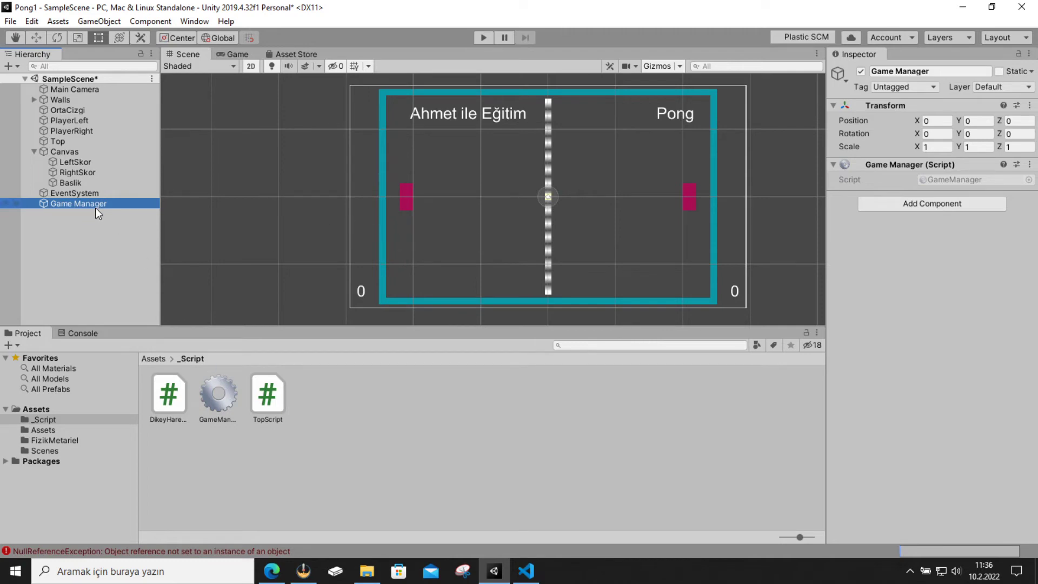
# Delete the stray asterisk on line 10 of GameManager.cs and look over the Awake method.
pyautogui.hotkey('alt', 'Tab')
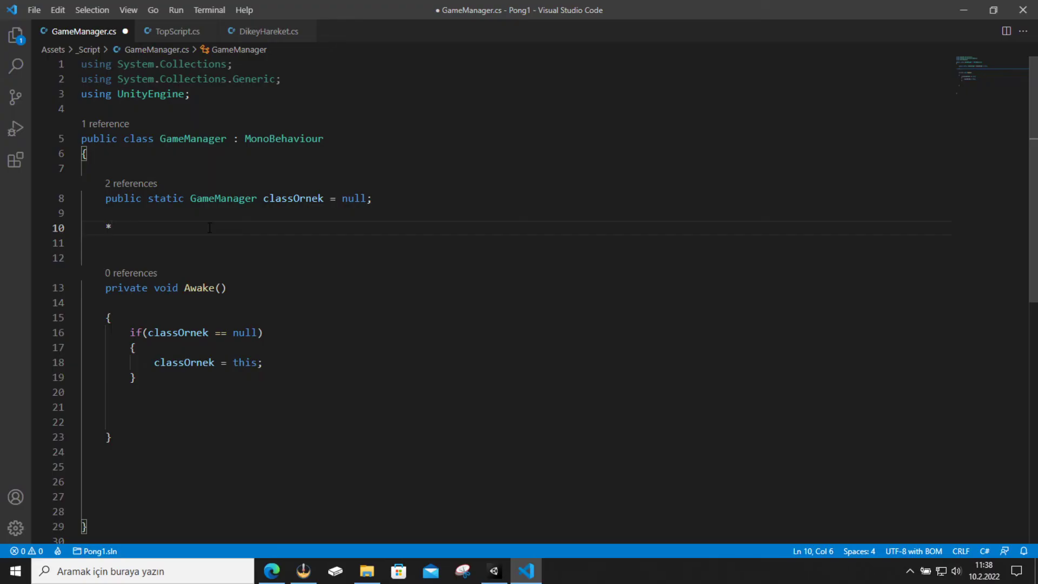
pyautogui.press('BackSpace')
pyautogui.moveTo(106, 287); pyautogui.dragTo(112, 437)
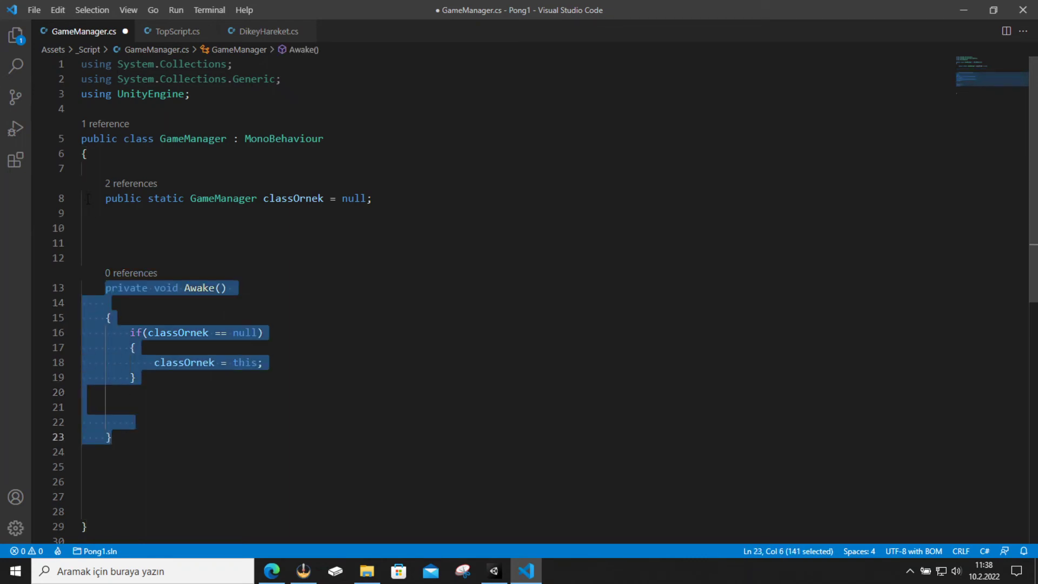
pyautogui.moveTo(105, 198)
pyautogui.mouseDown()
pyautogui.moveTo(132, 439)
pyautogui.moveTo(113, 209)
pyautogui.mouseUp()
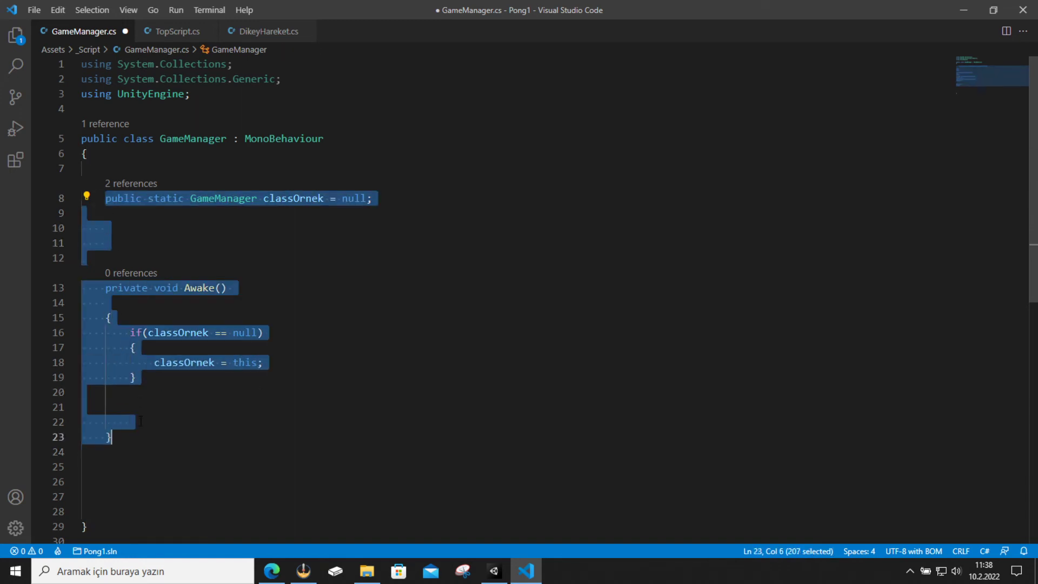
pyautogui.click(141, 243)
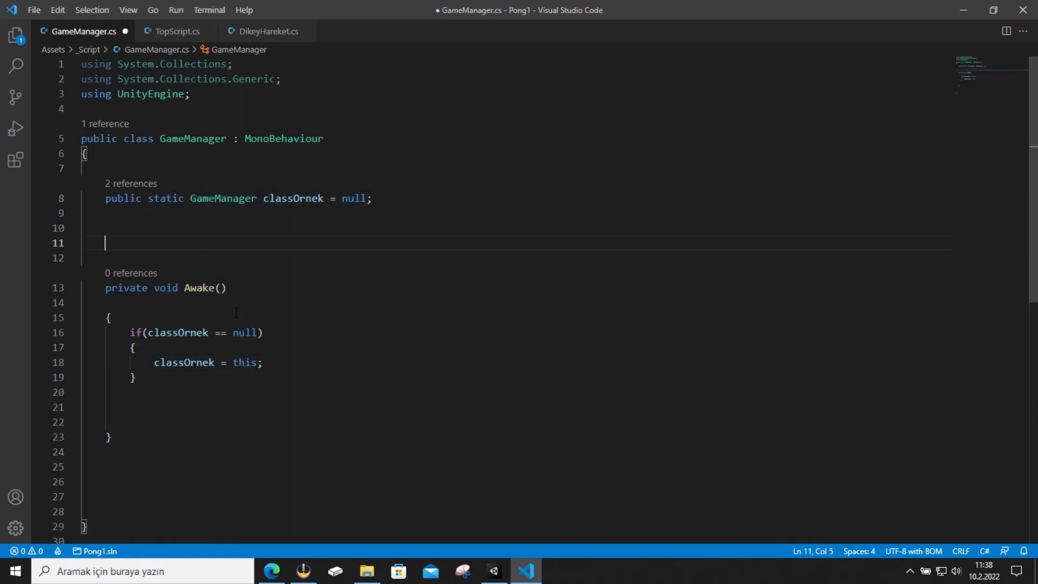
pyautogui.scroll(-1, 221, 323)
pyautogui.scroll(1, 205, 303)
pyautogui.click(166, 223)
# Declare 'public int elma = 4;' under the classOrnek field and save GameManager.cs.
pyautogui.write('public elma')
pyautogui.press('BackSpace')
pyautogui.press('BackSpace')
pyautogui.press('BackSpace')
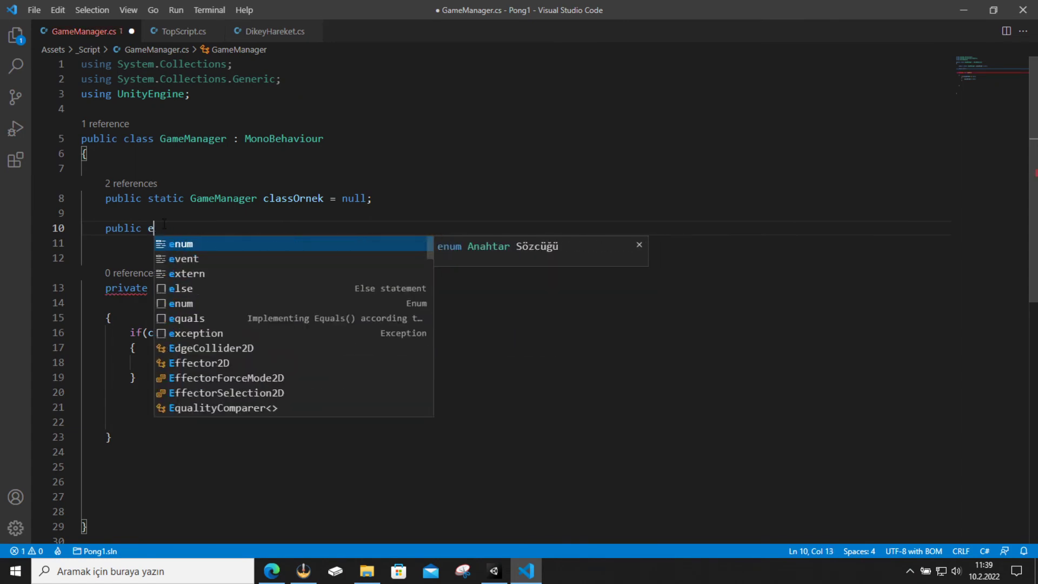
pyautogui.press('BackSpace')
pyautogui.write('int elma ')
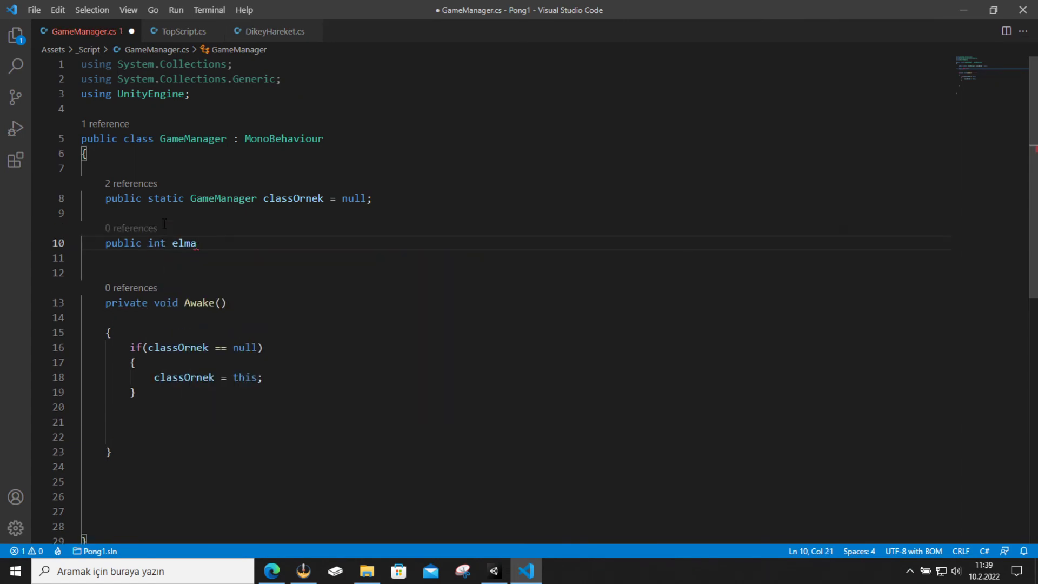
pyautogui.write('= 4')
pyautogui.write(';')
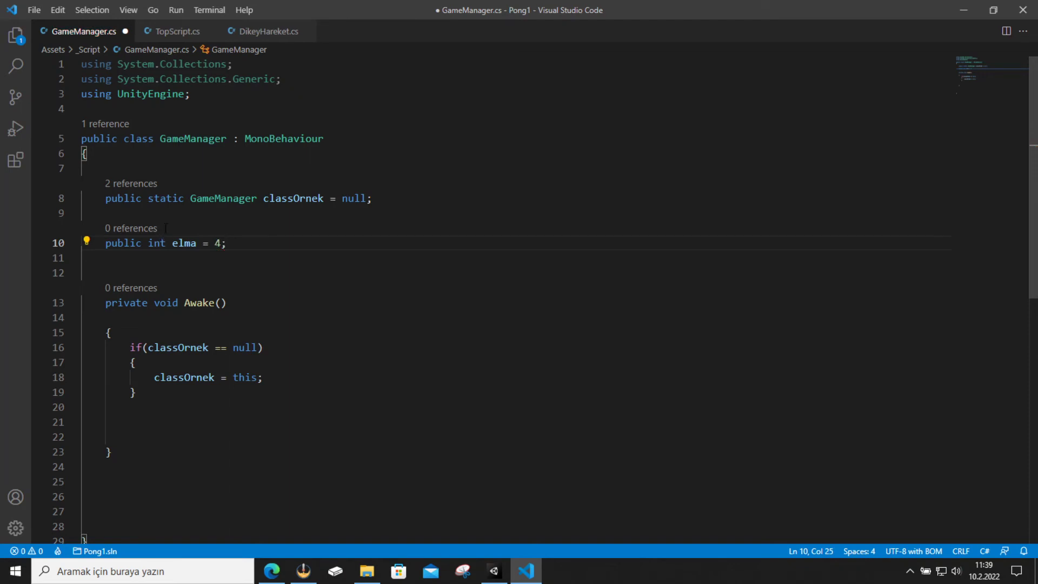
pyautogui.hotkey('ctrl', 's')
pyautogui.click(162, 31)
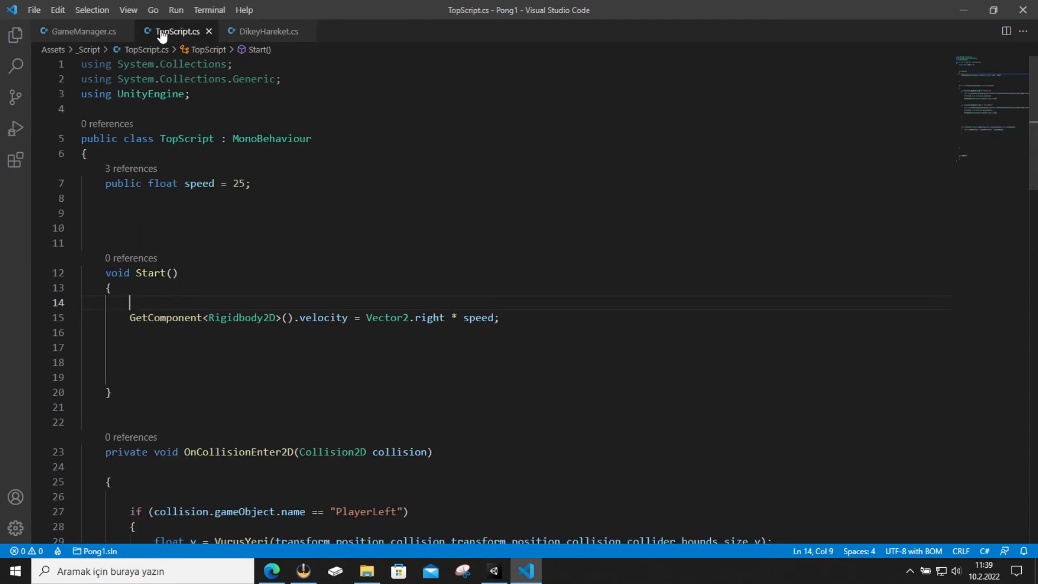
# Add 'print(GameManager.classOrnek.elma);' as the first line of TopScript's Start and save.
pyautogui.press('Return')
pyautogui.press('Return')
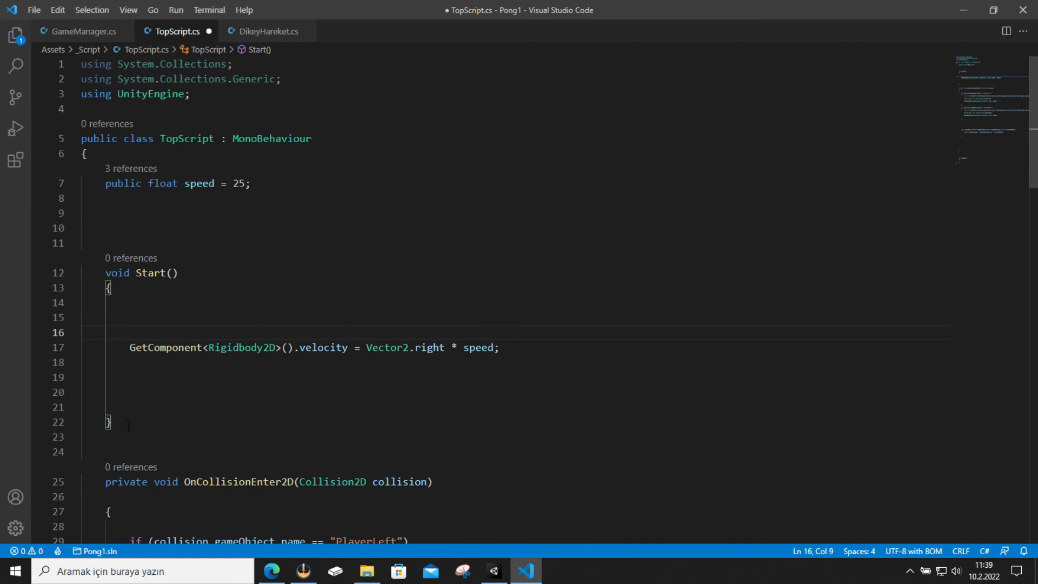
pyautogui.click(175, 311)
pyautogui.click(182, 289)
pyautogui.press('Return')
pyautogui.write('pri')
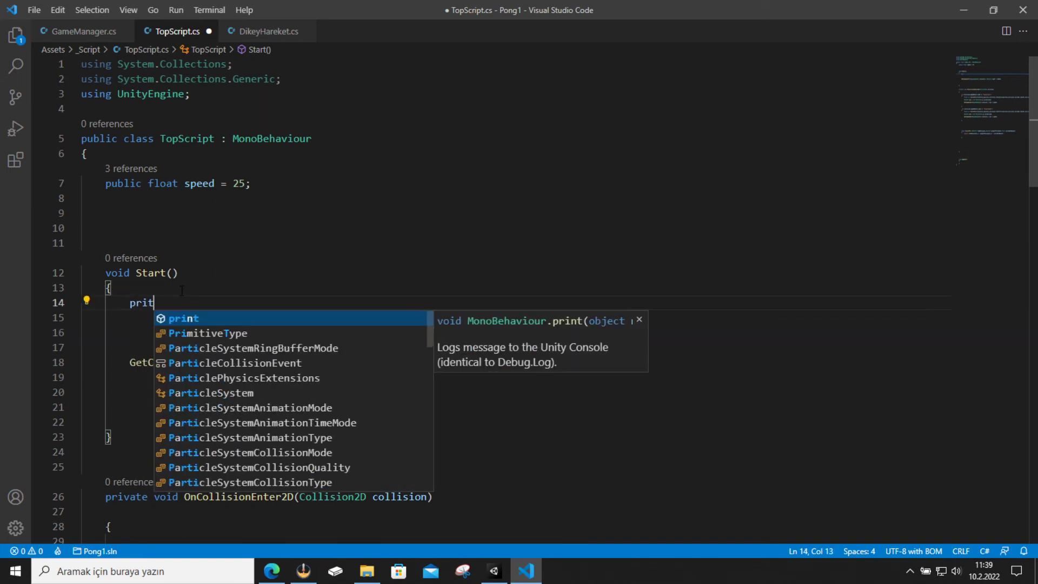
pyautogui.write('nt(')
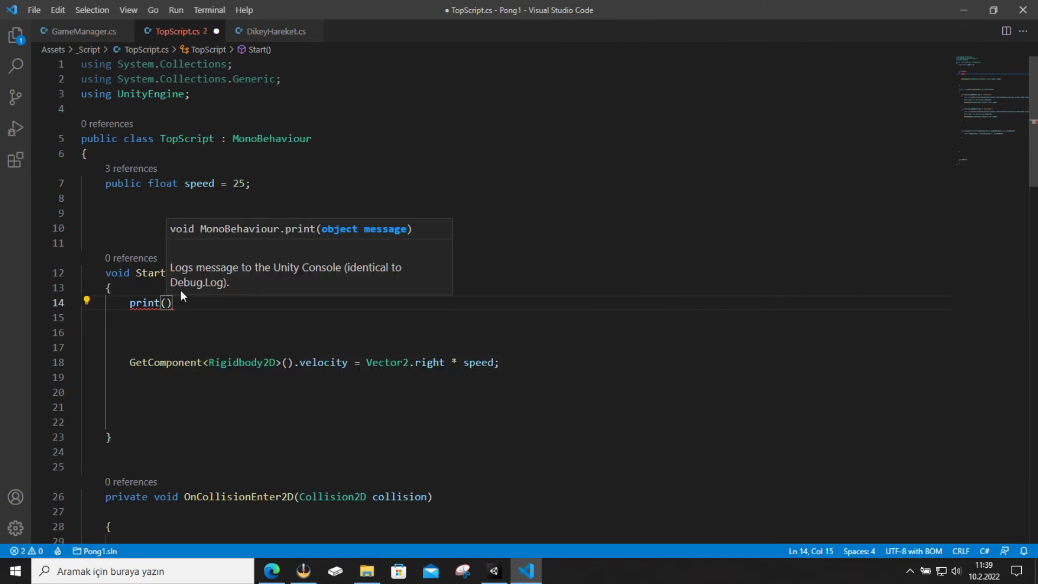
pyautogui.write('game')
pyautogui.press('Return')
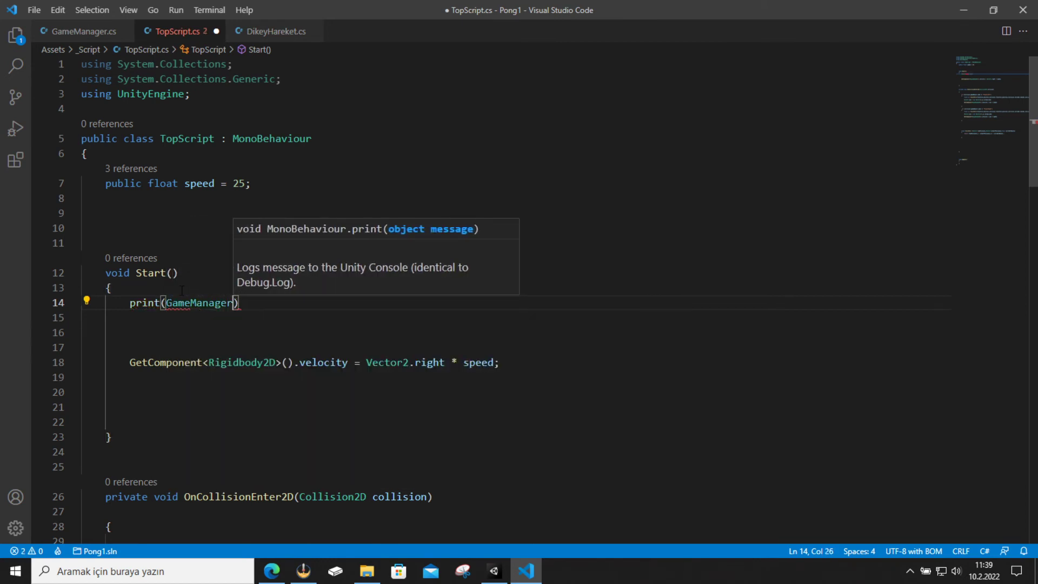
pyautogui.write('.')
pyautogui.press('Return')
pyautogui.write('.')
pyautogui.press('Down')
pyautogui.press('Down')
pyautogui.press('Down')
pyautogui.press('Down')
pyautogui.press('Down')
pyautogui.press('Return')
pyautogui.press('End')
pyautogui.write(';')
pyautogui.hotkey('ctrl', 's')
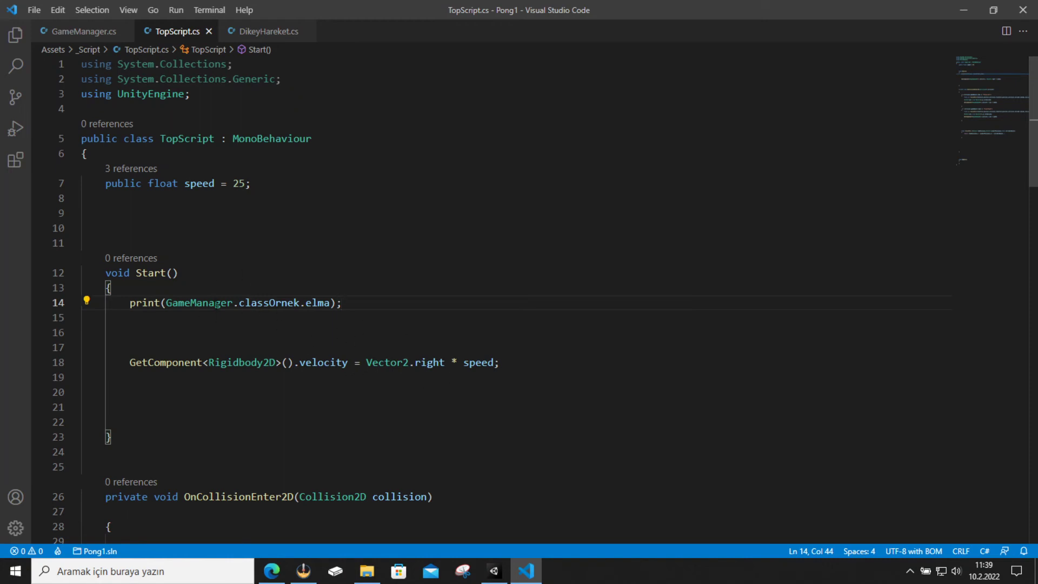
pyautogui.click(88, 32)
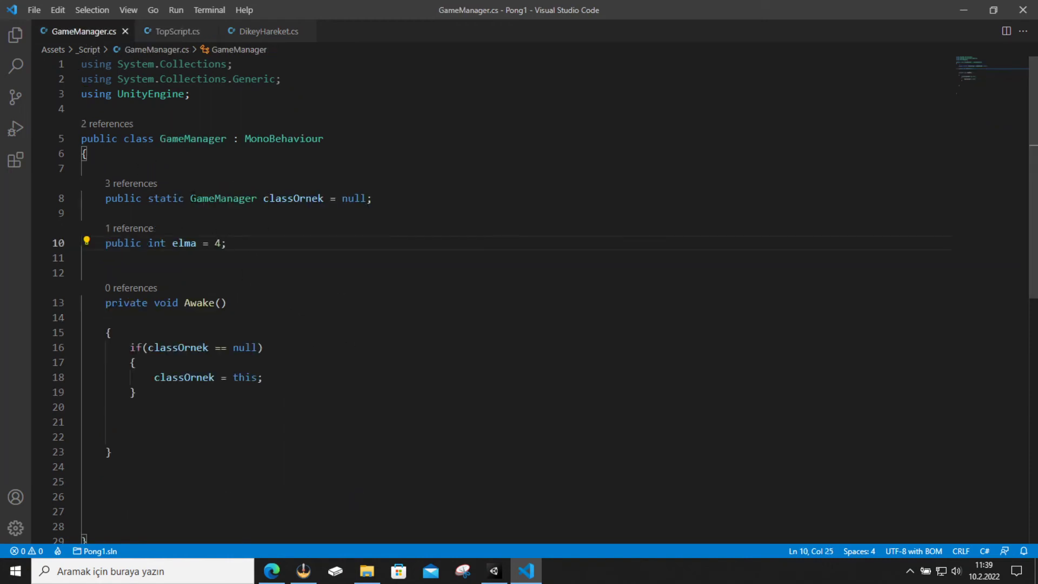
# Review the classOrnek singleton assignment in GameManager's Awake and TopScript, then return to Unity.
pyautogui.click(183, 33)
pyautogui.click(76, 32)
pyautogui.click(177, 33)
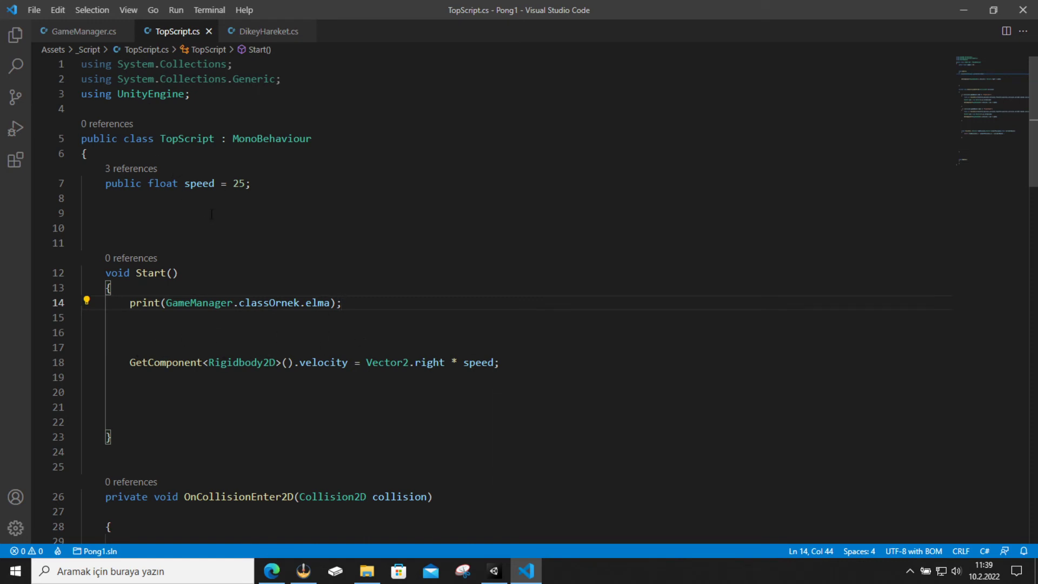
pyautogui.click(84, 32)
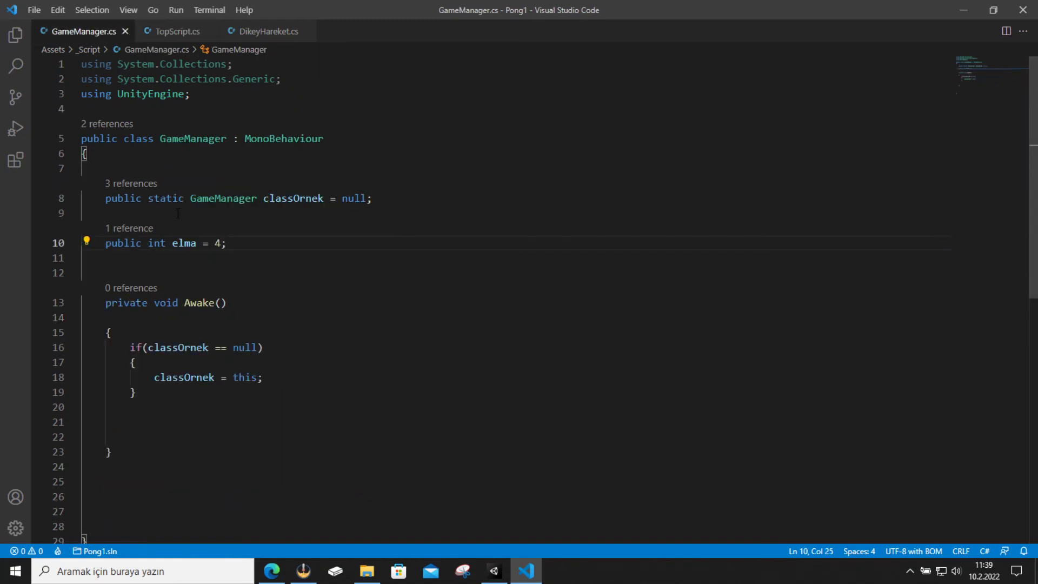
pyautogui.moveTo(106, 198); pyautogui.dragTo(373, 197)
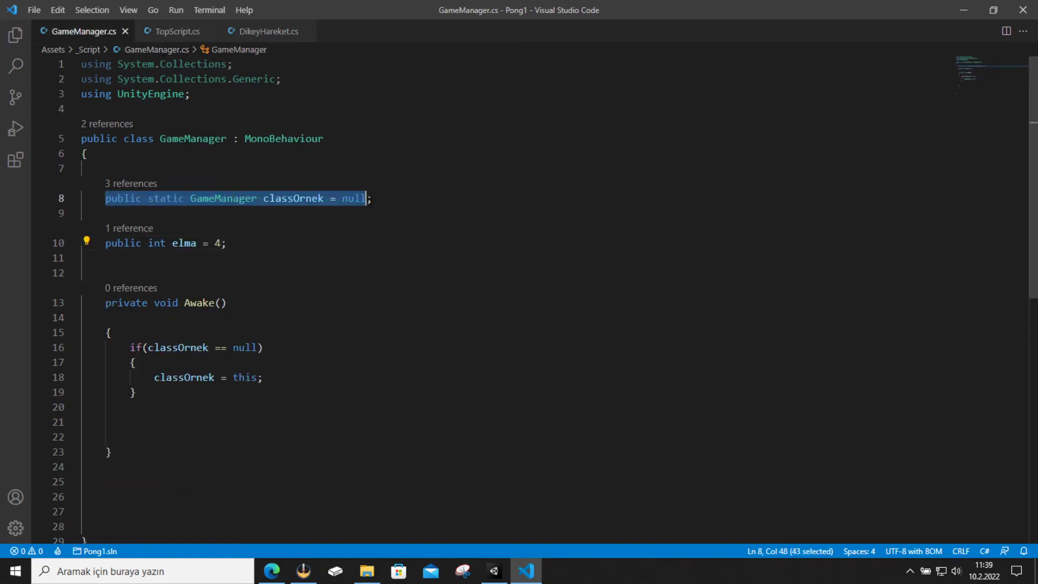
pyautogui.moveTo(105, 302); pyautogui.dragTo(130, 451)
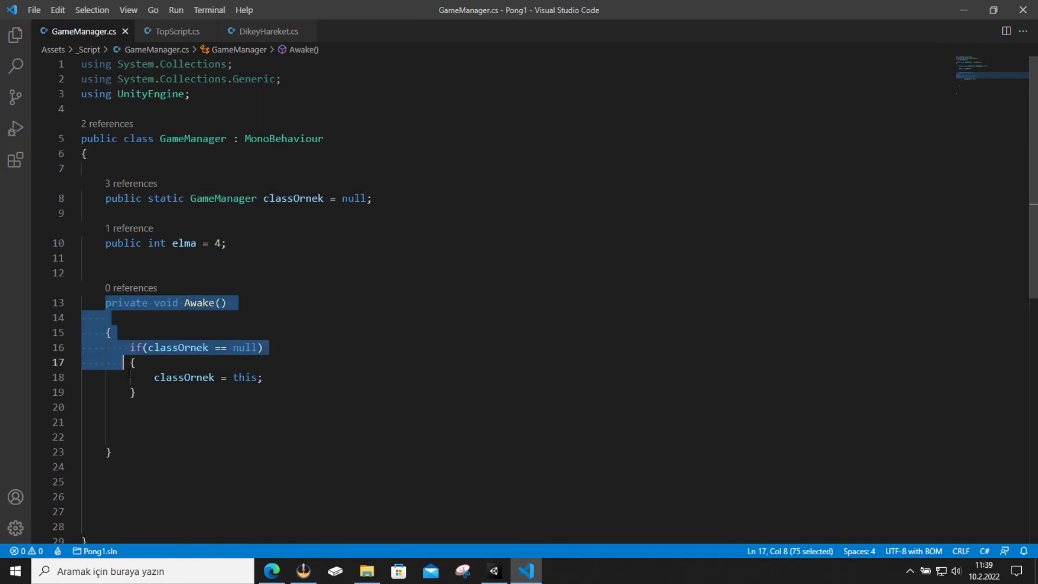
pyautogui.click(135, 438)
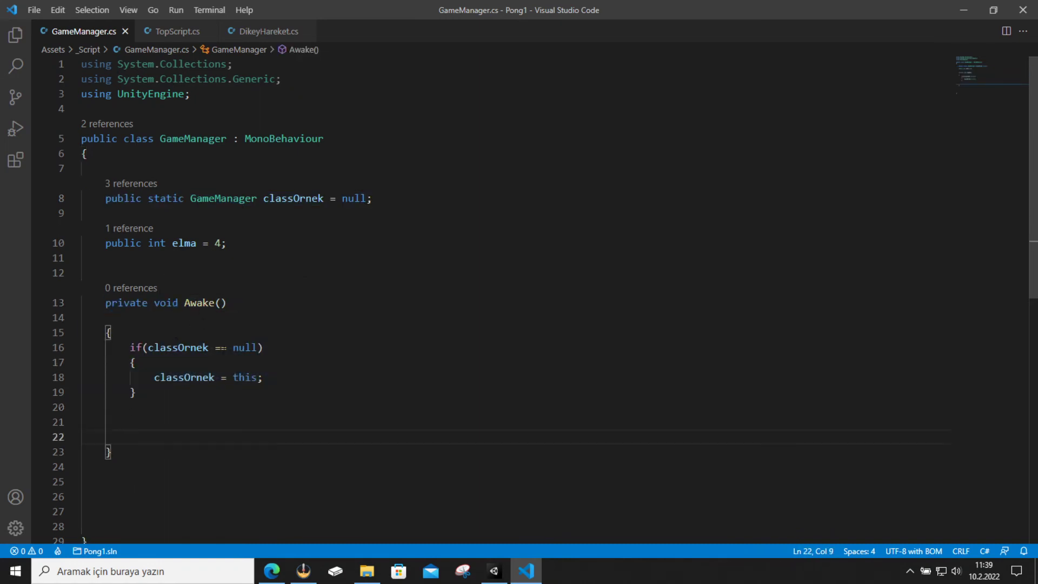
pyautogui.click(252, 347)
pyautogui.doubleClick(245, 377)
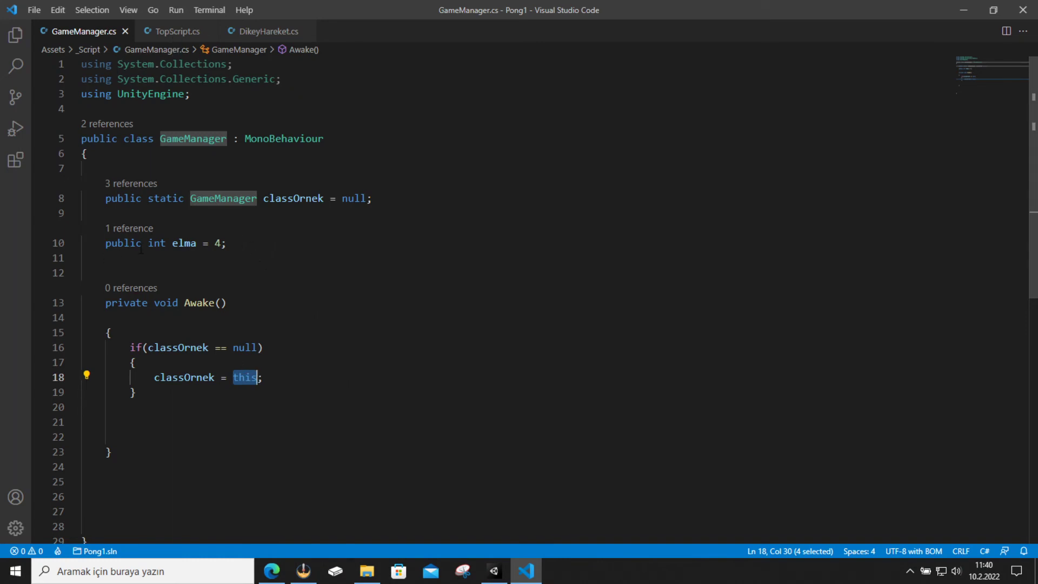
pyautogui.click(168, 32)
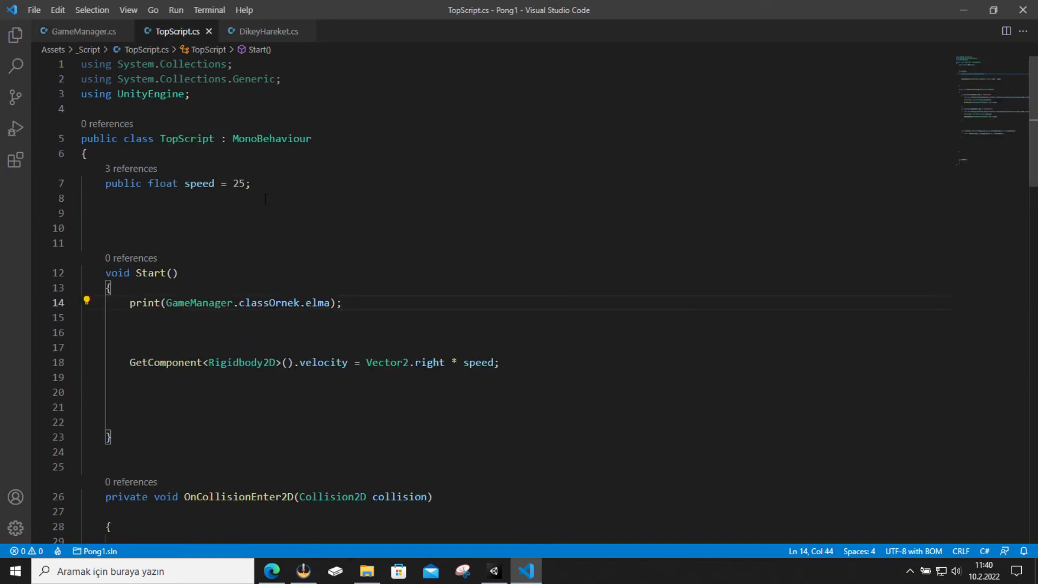
pyautogui.click(494, 571)
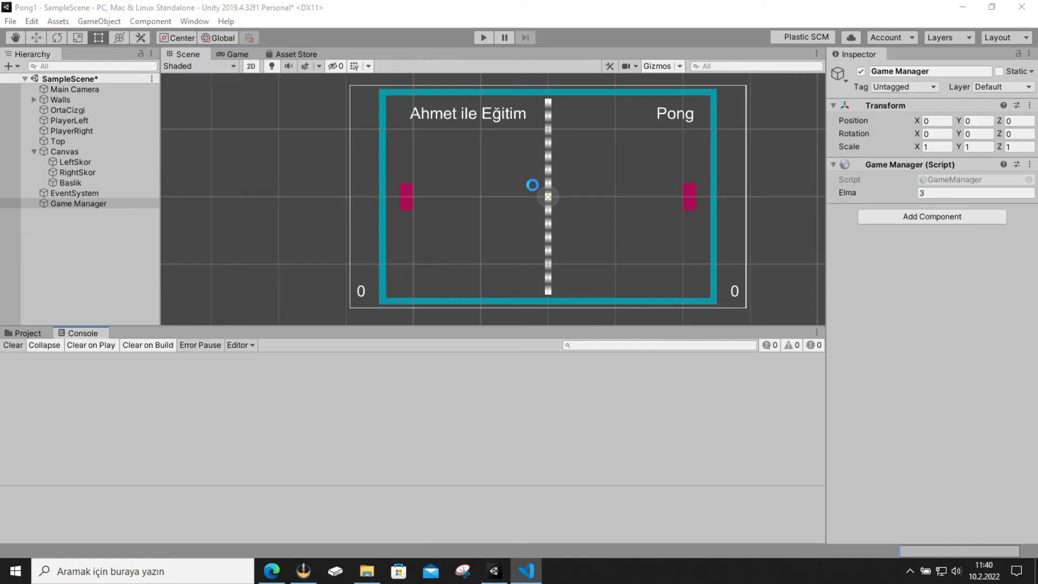
# Play-test the game, confirm the Console logs elma as 3, then stop and return to the code editor.
pyautogui.click(484, 37)
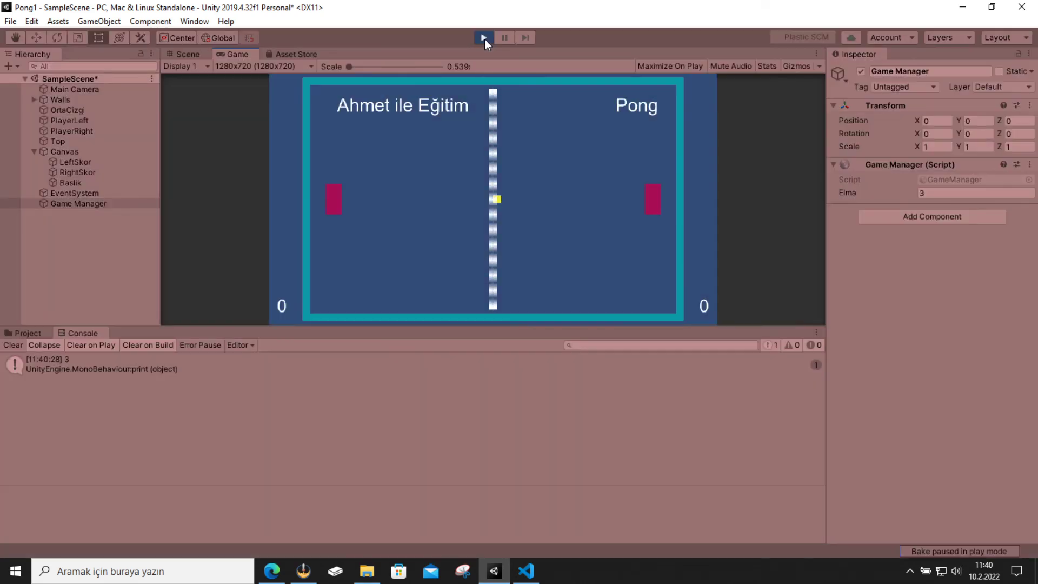
pyautogui.click(484, 38)
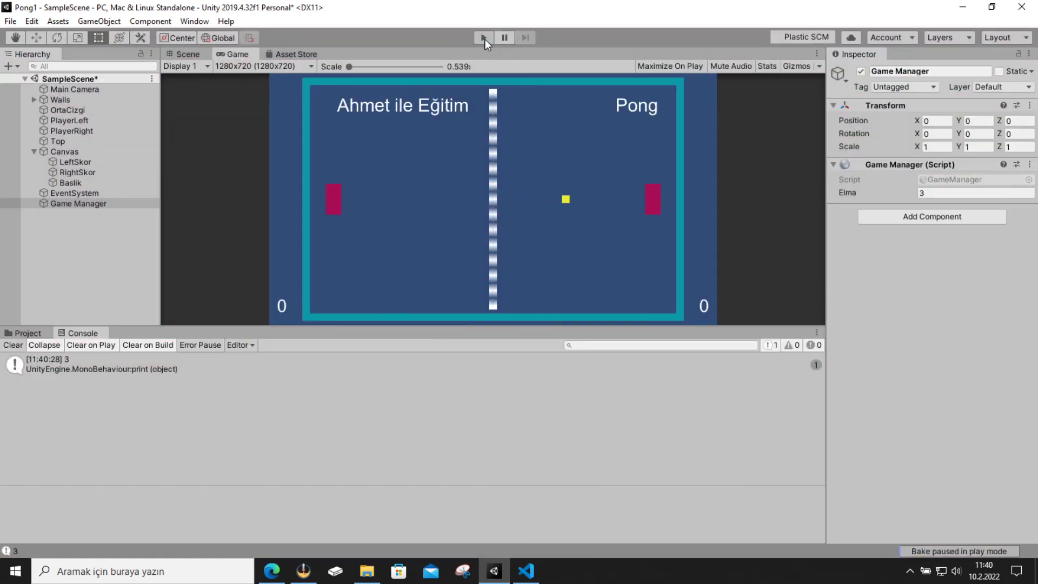
pyautogui.click(526, 570)
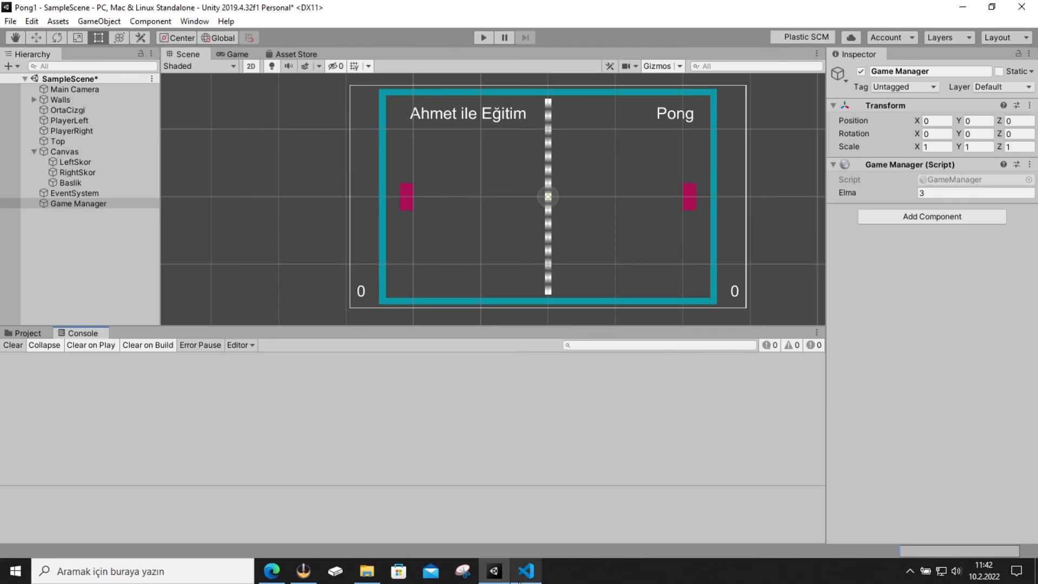
pyautogui.click(526, 570)
pyautogui.scroll(-1, 219, 122)
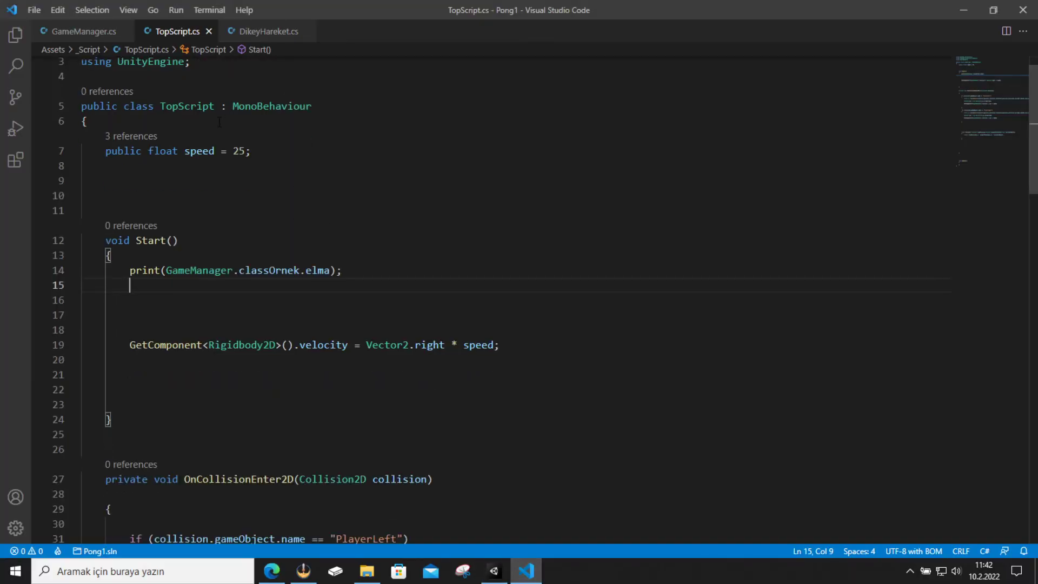
pyautogui.click(81, 32)
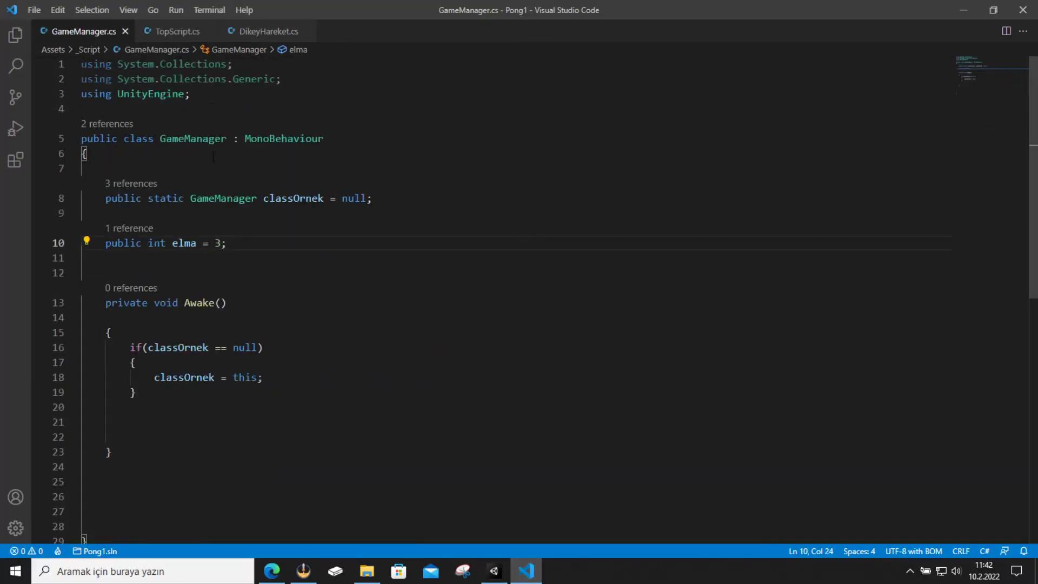
pyautogui.click(178, 32)
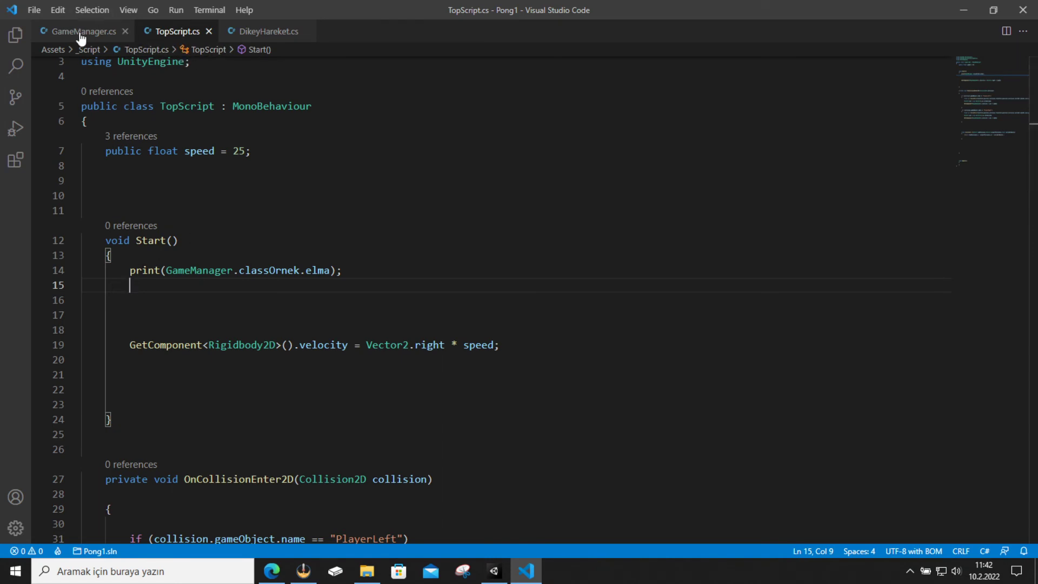
pyautogui.click(255, 37)
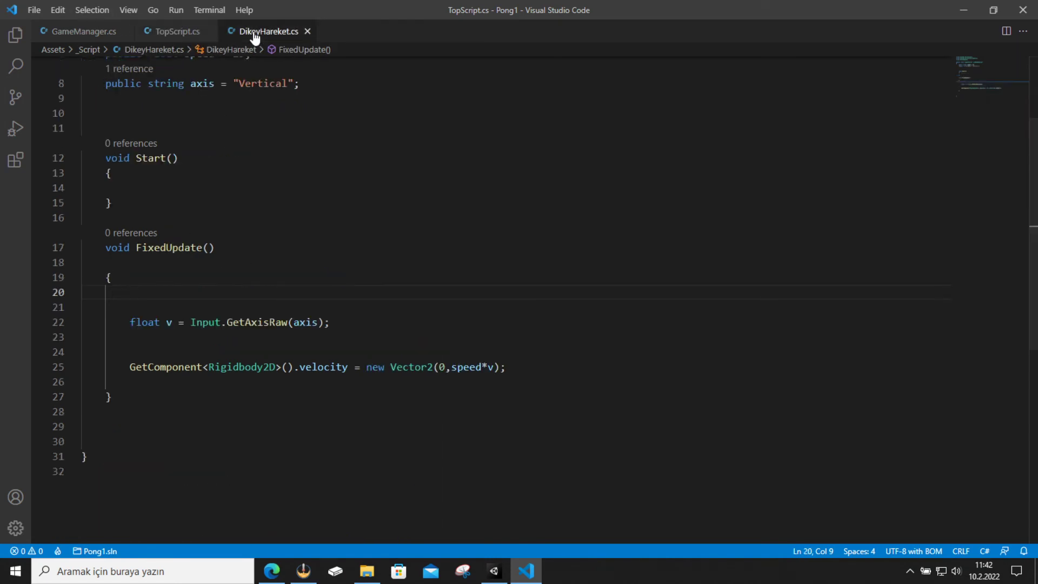
pyautogui.click(184, 34)
pyautogui.click(84, 31)
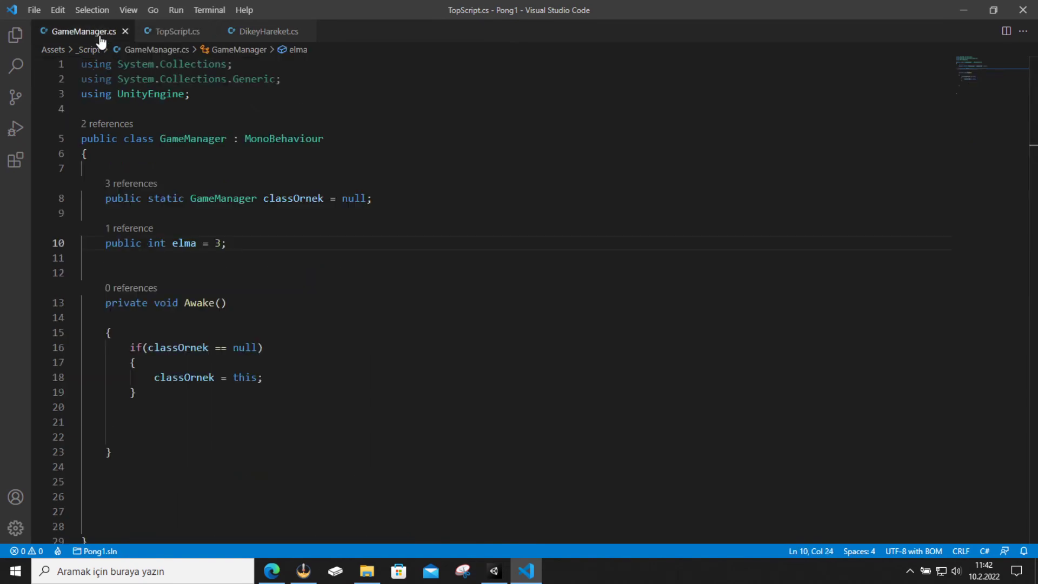
pyautogui.click(162, 33)
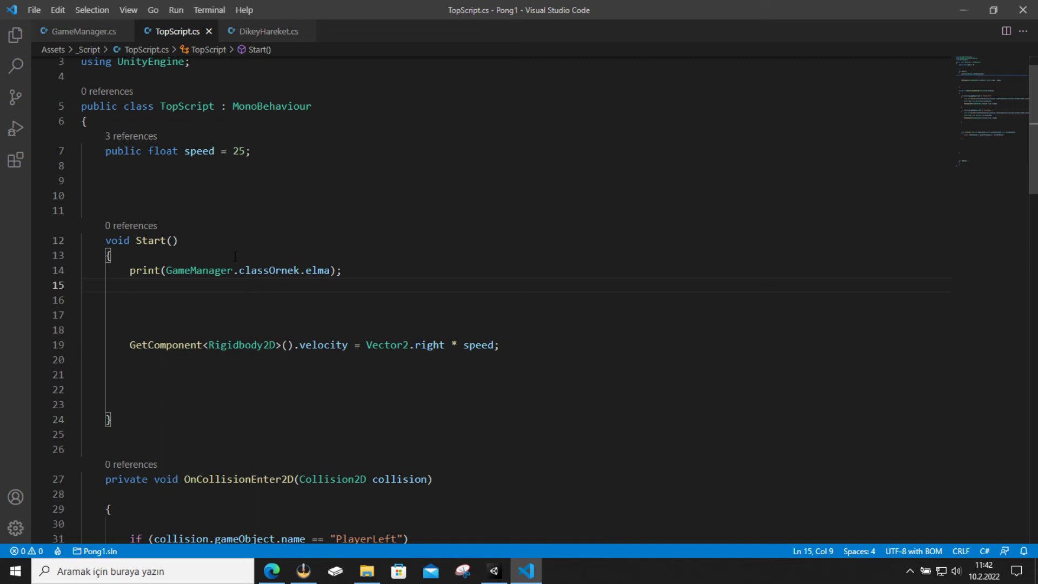
pyautogui.click(97, 38)
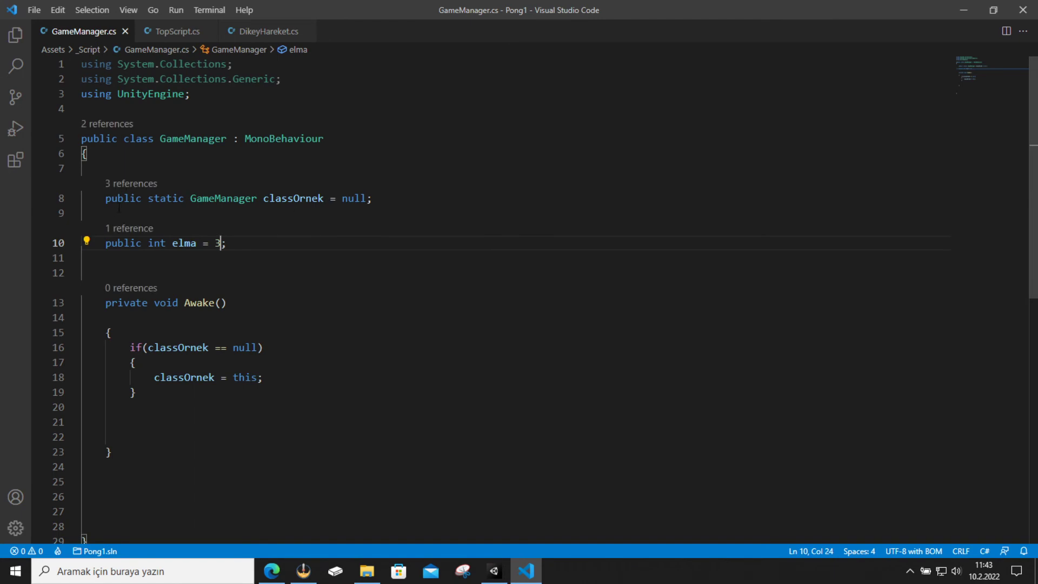
pyautogui.click(174, 34)
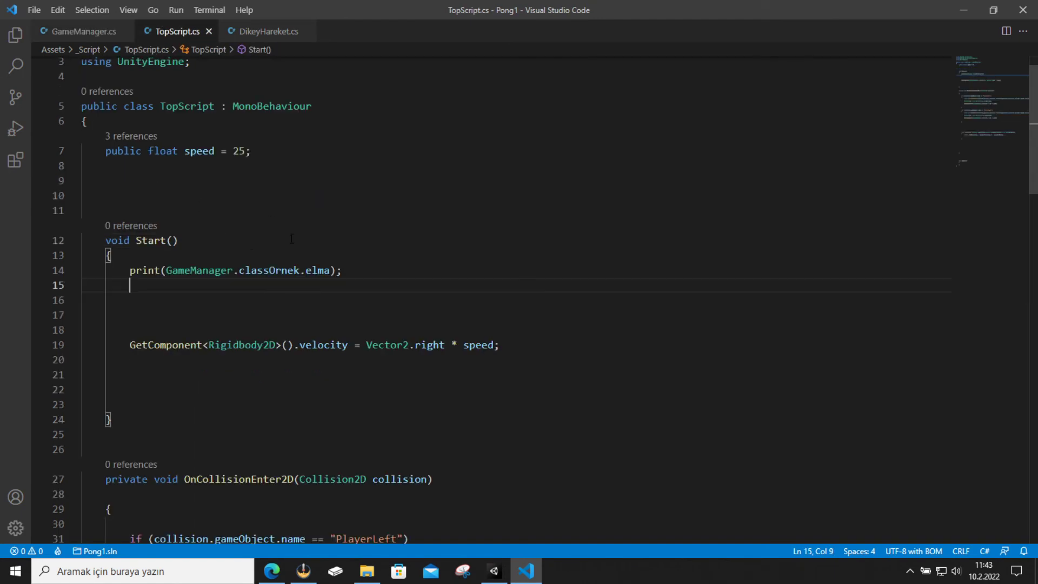
pyautogui.hotkey('ctrl', 'Tab')
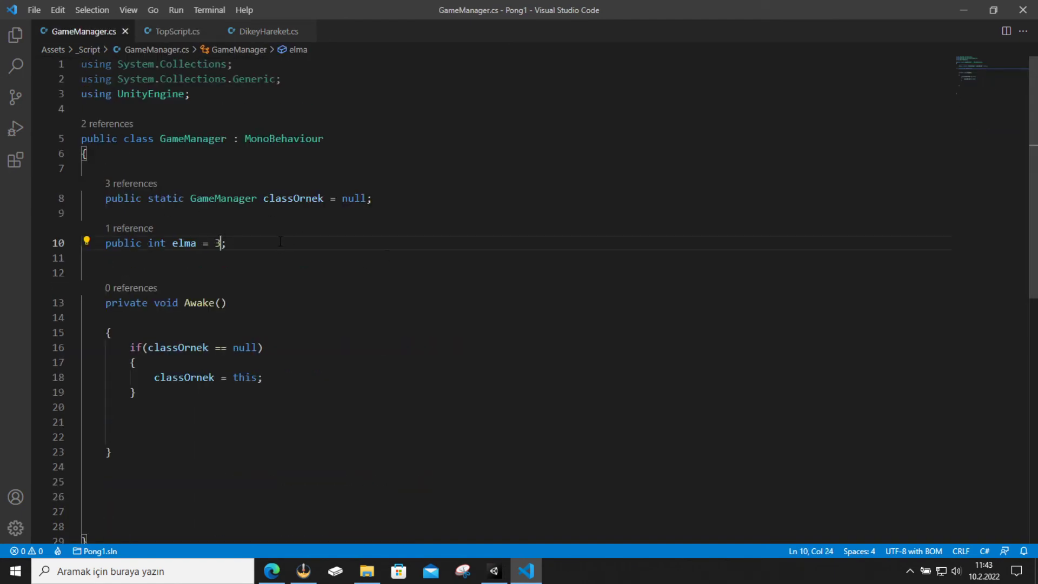
pyautogui.click(179, 36)
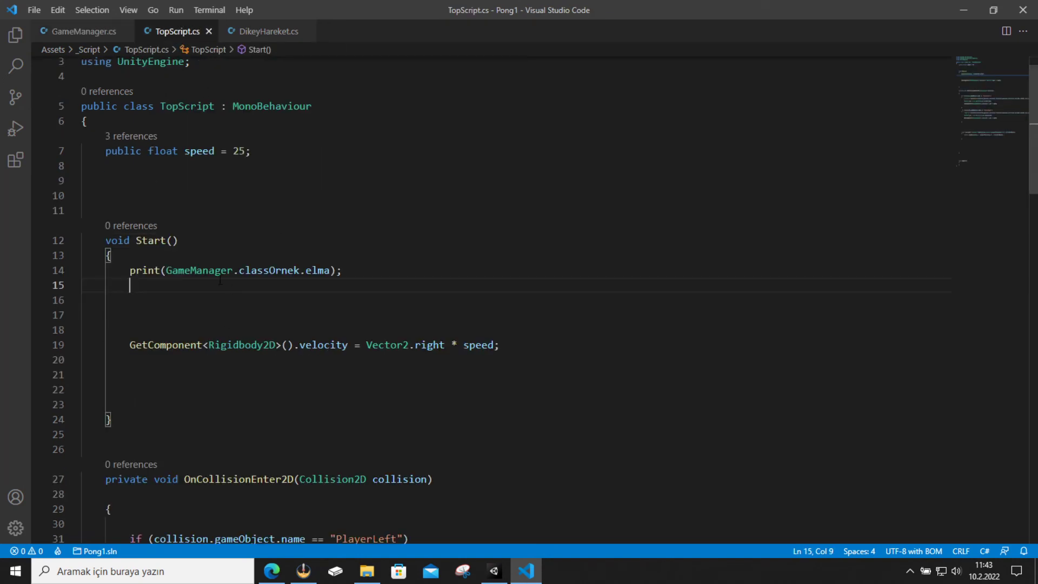
# Add 'GameManager.classOrnek.elma = 33;' after the print line in Start and save TopScript.cs.
pyautogui.moveTo(166, 270); pyautogui.dragTo(329, 270)
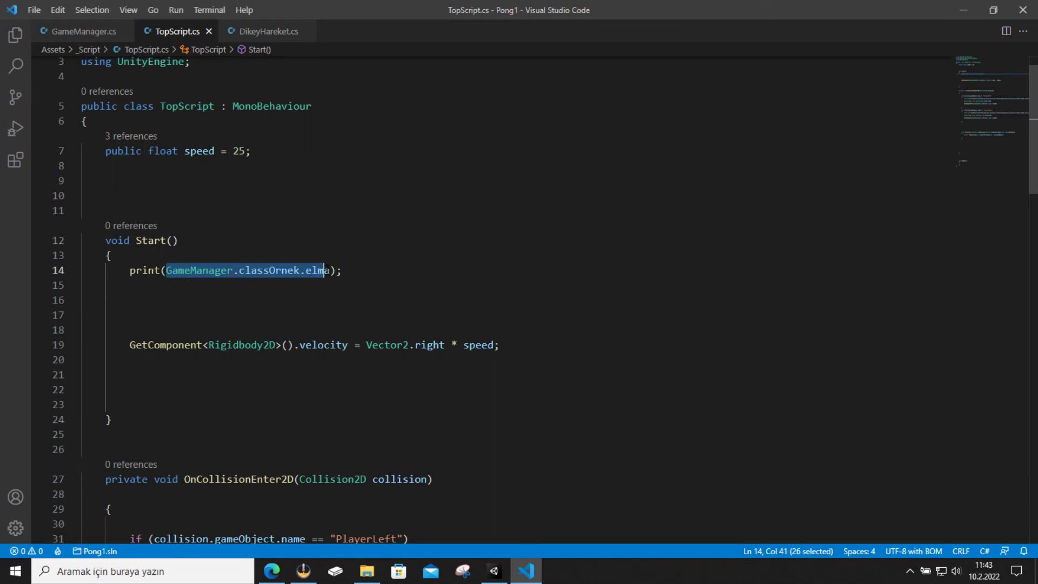
pyautogui.click(352, 277)
pyautogui.press('Return')
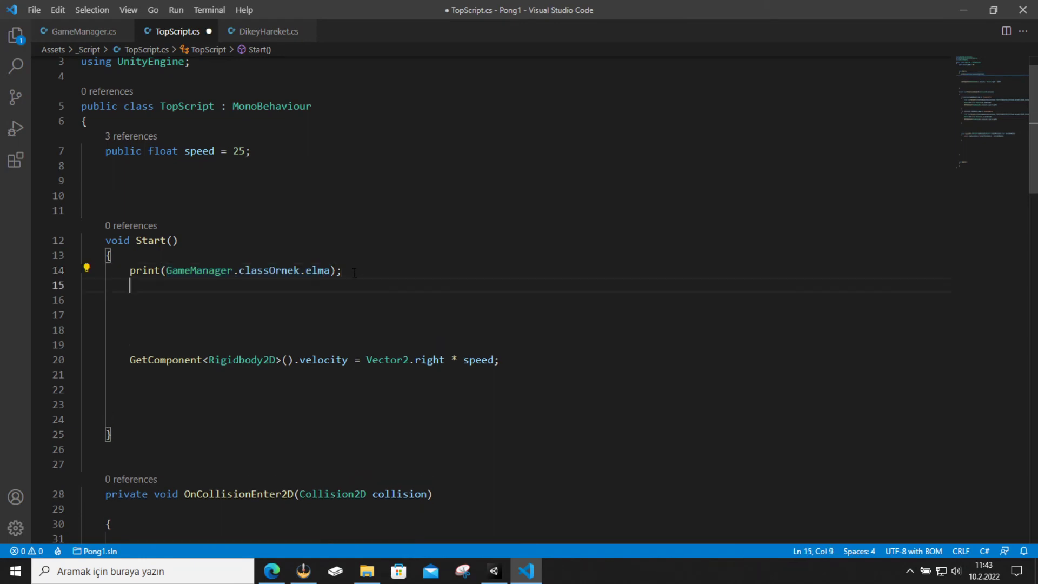
pyautogui.write('game')
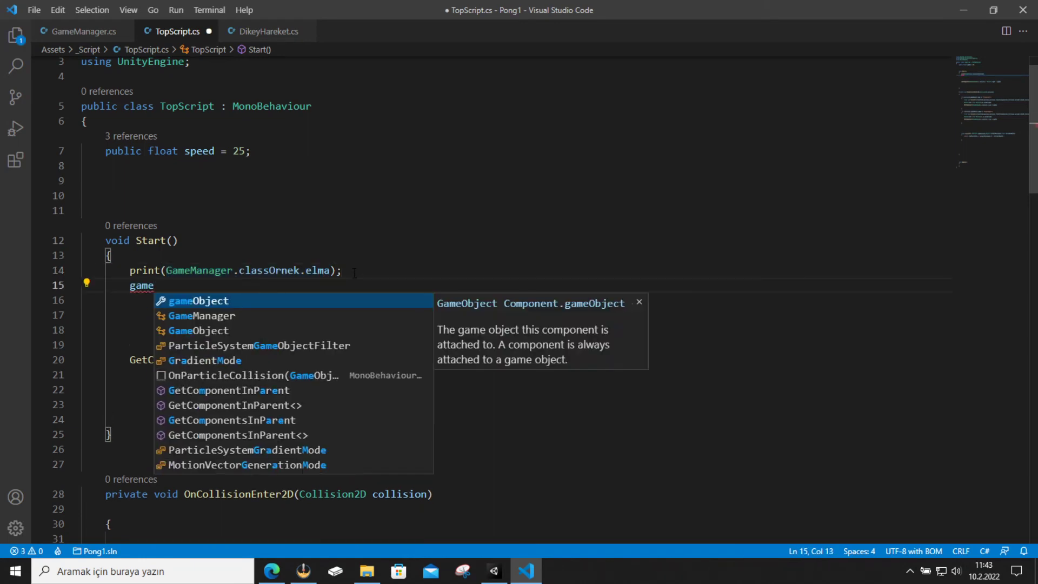
pyautogui.press('Down')
pyautogui.write('.')
pyautogui.write('.e')
pyautogui.press('Return')
pyautogui.write('= ')
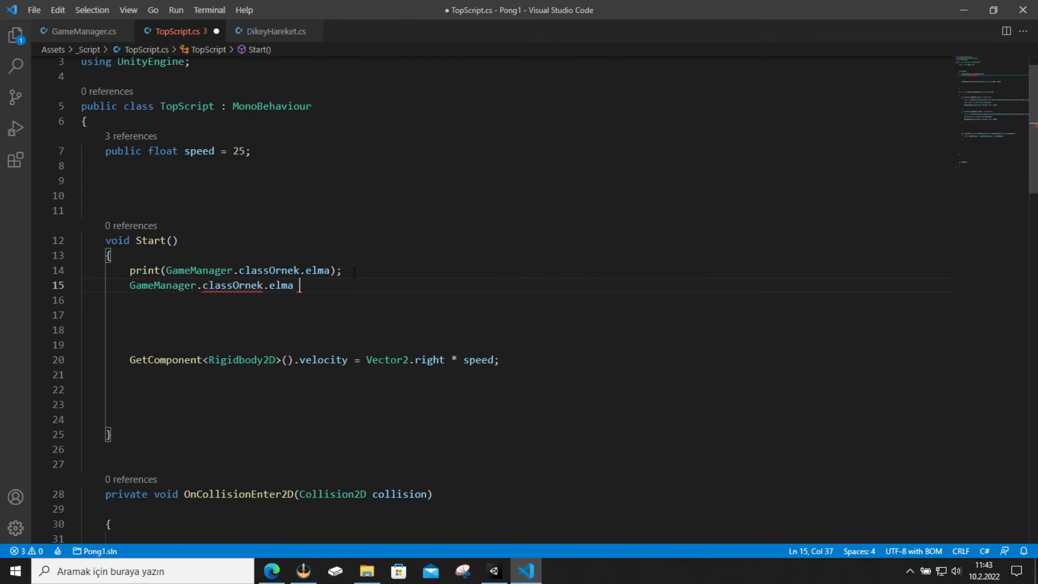
pyautogui.write('33;')
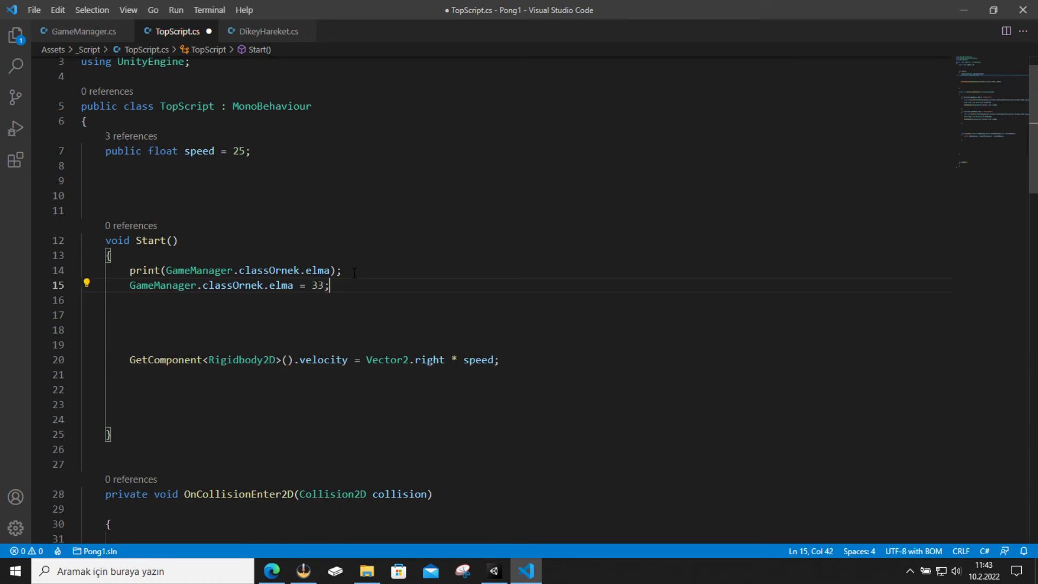
pyautogui.hotkey('ctrl', 's')
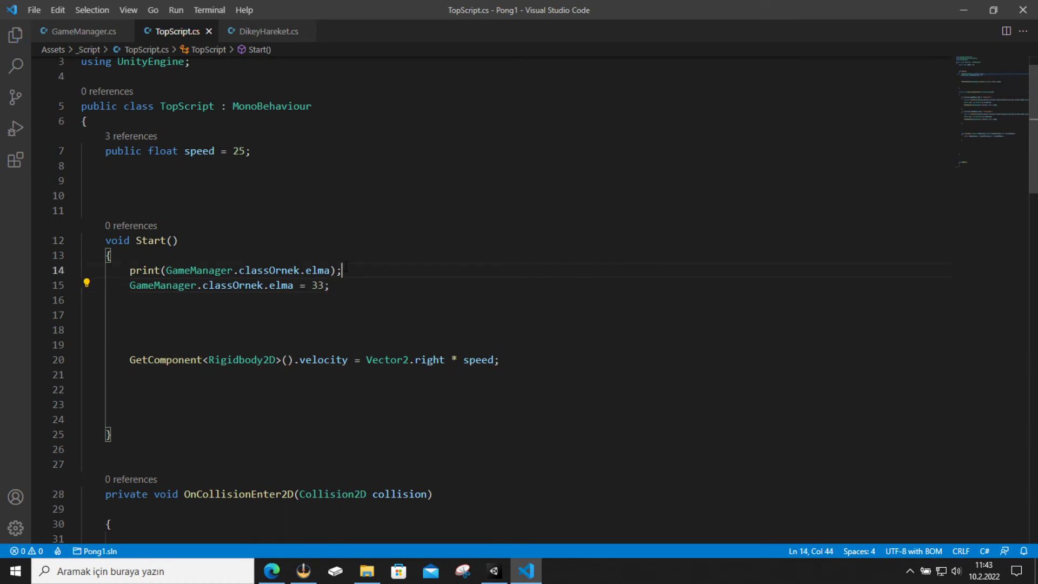
# Duplicate the print line below the assignment so elma is printed again, save, and return to Unity.
pyautogui.moveTo(343, 271); pyautogui.dragTo(129, 270)
pyautogui.hotkey('ctrl', 'c')
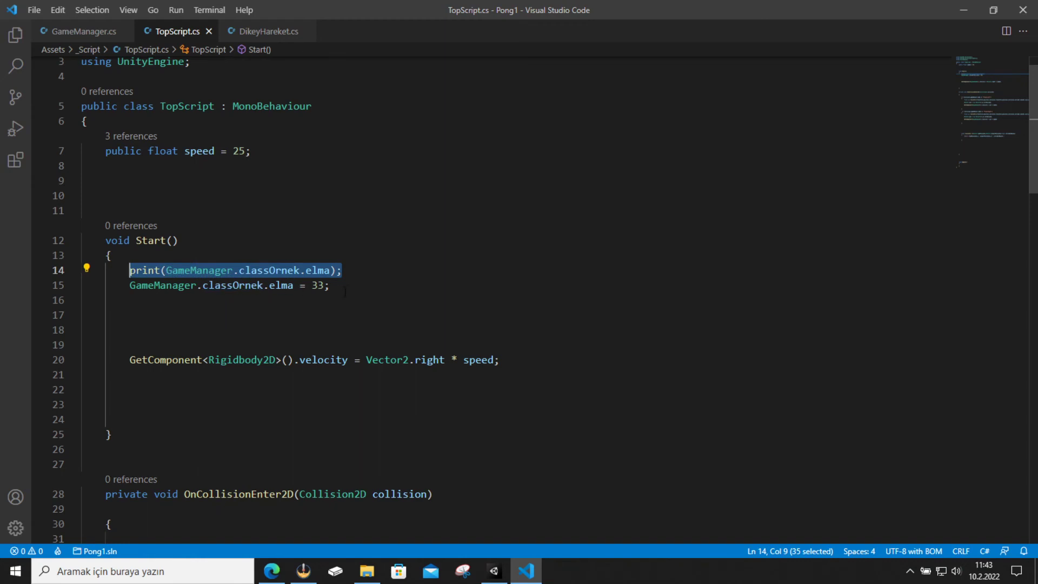
pyautogui.click(350, 286)
pyautogui.press('Return')
pyautogui.hotkey('ctrl', 'v')
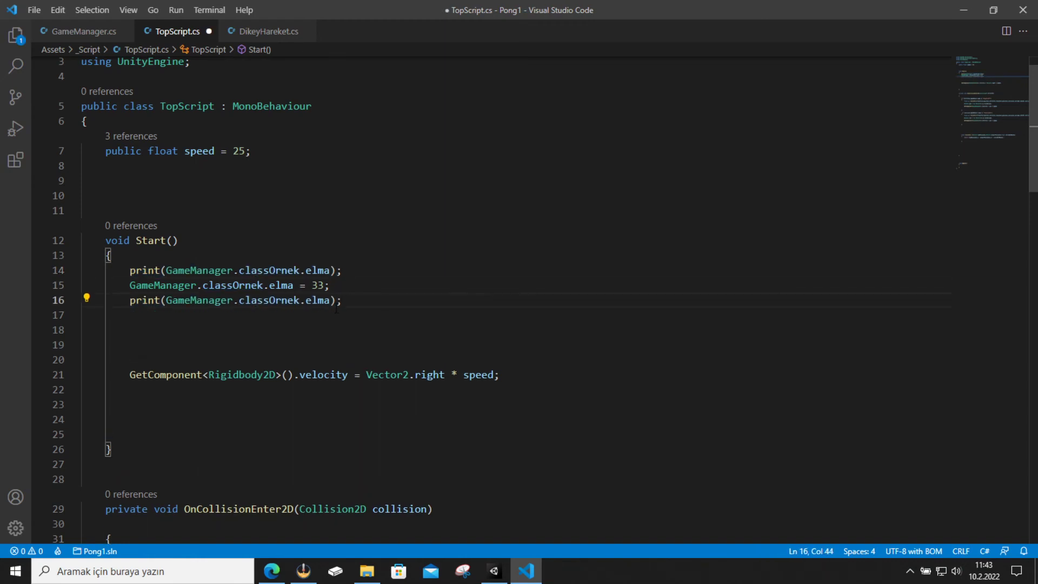
pyautogui.hotkey('ctrl', 's')
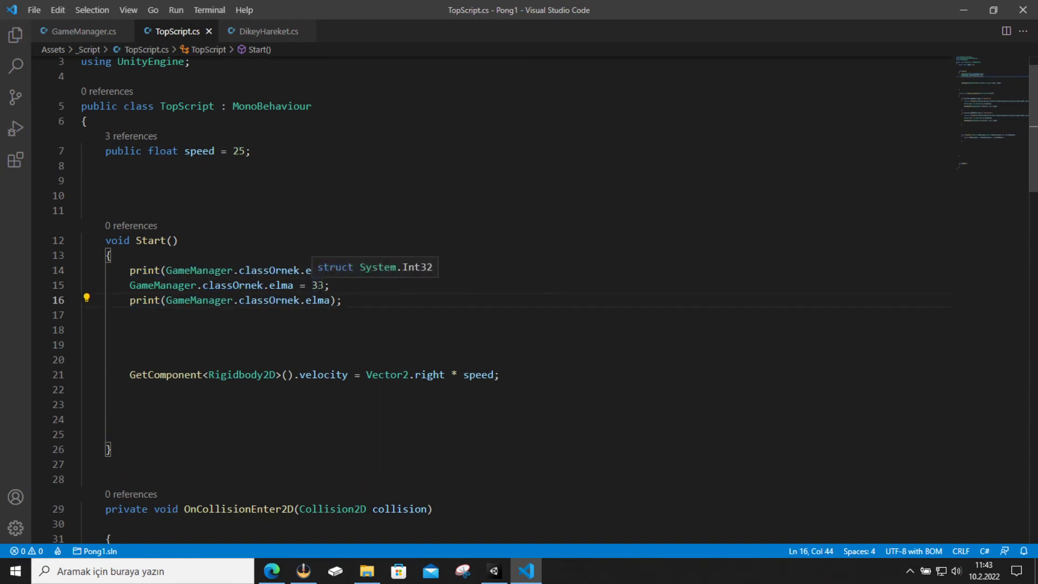
pyautogui.click(71, 33)
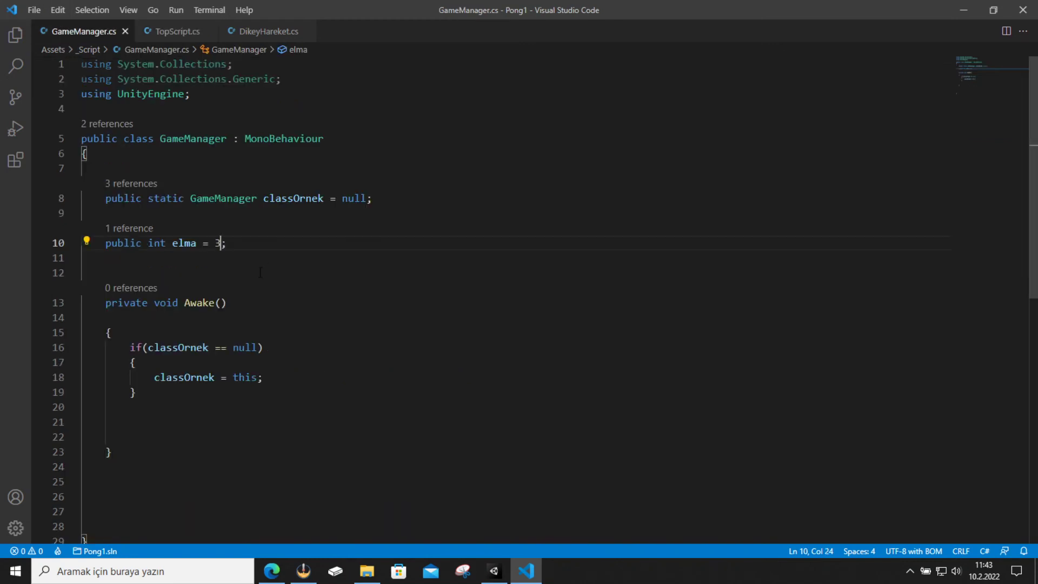
pyautogui.click(178, 31)
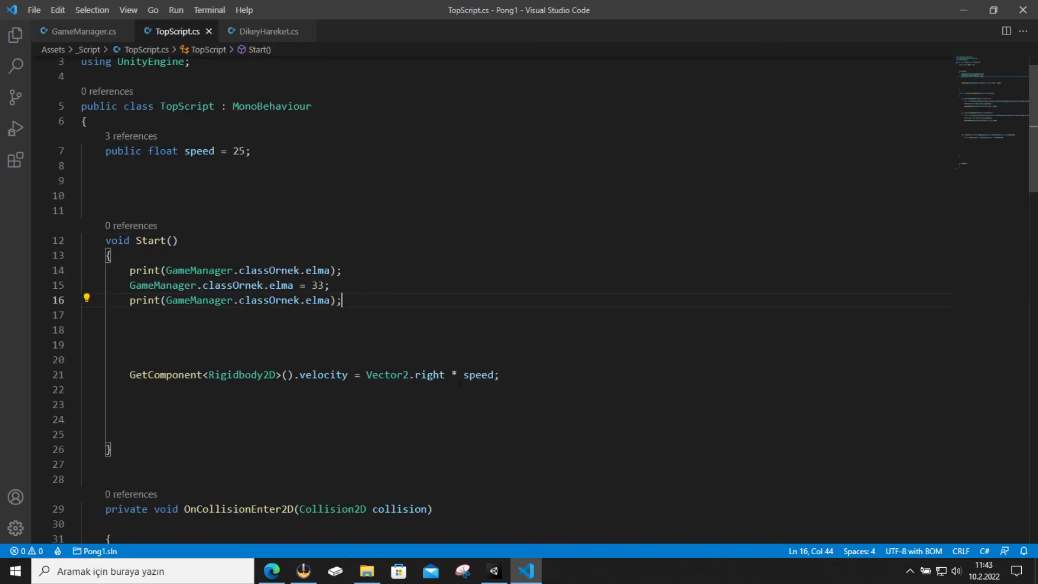
pyautogui.click(494, 571)
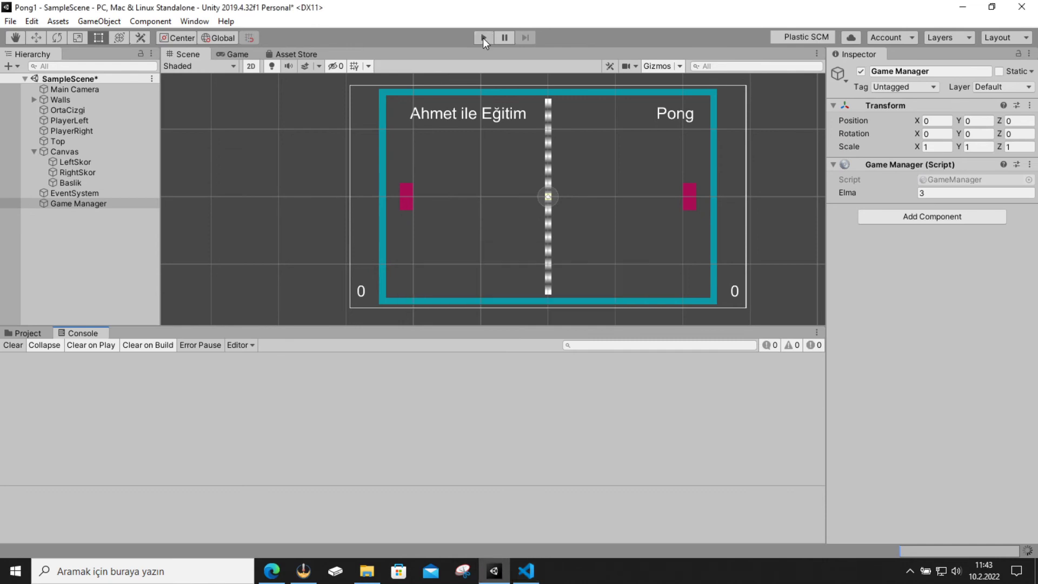
# Play-test the game, moving a paddle, verify the Console logs 3 then 33, and stop.
pyautogui.click(483, 38)
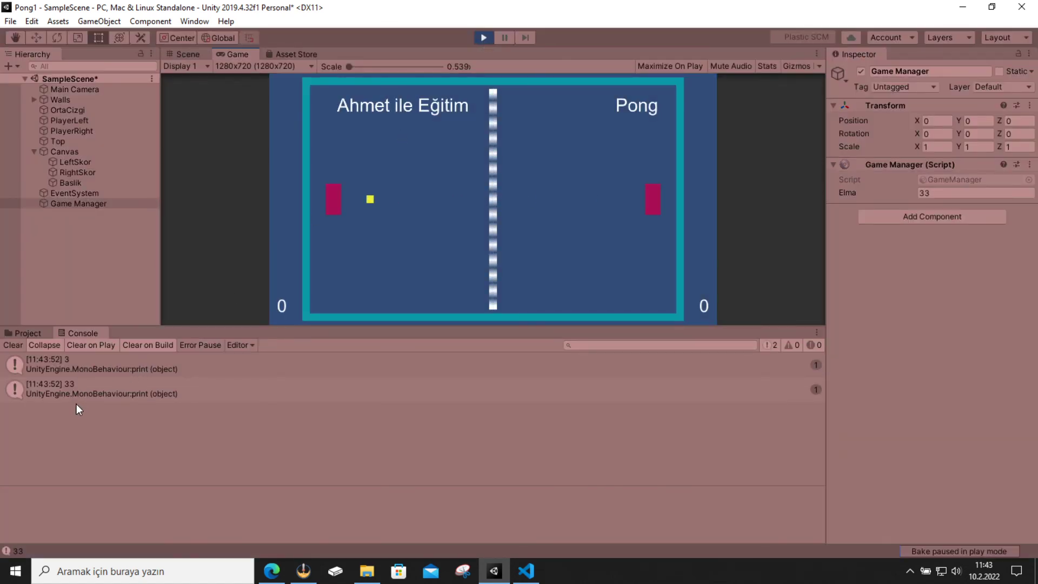
pyautogui.press('Down')
pyautogui.click(483, 38)
pyautogui.click(527, 568)
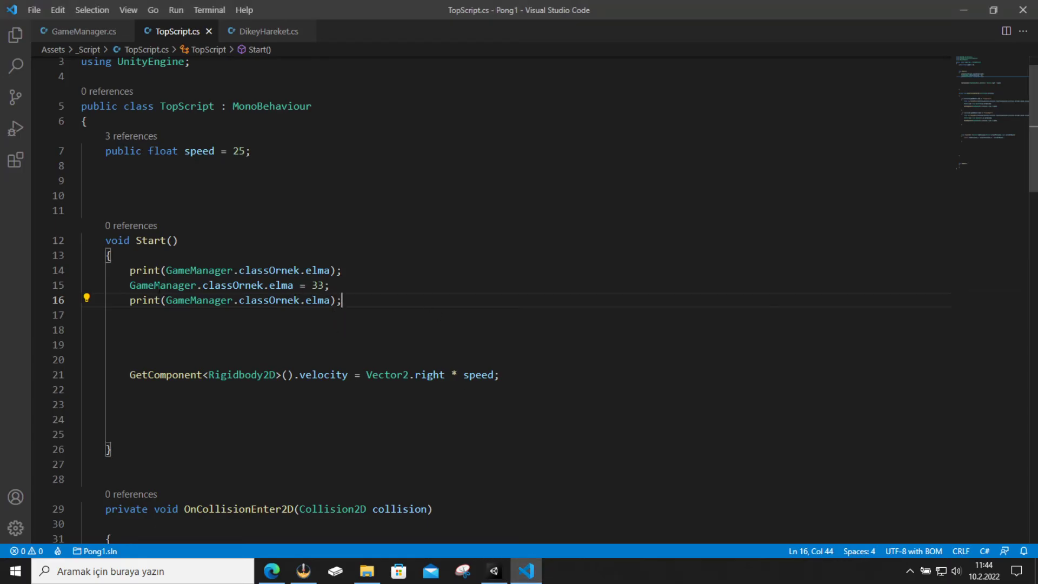
# Review the elma field in GameManager.cs and the ball code in TopScript.cs.
pyautogui.scroll(2, 174, 285)
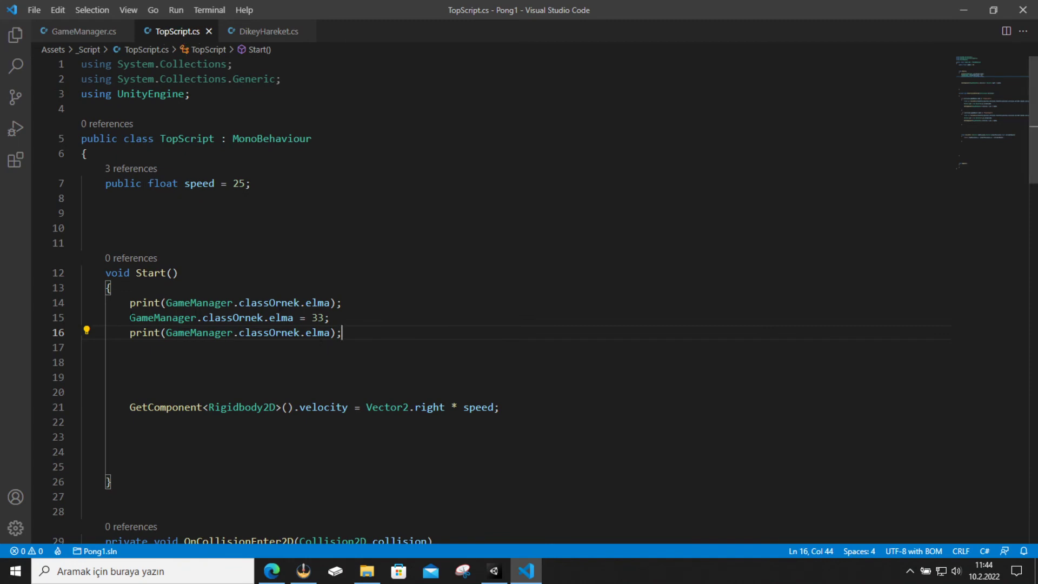
pyautogui.click(102, 36)
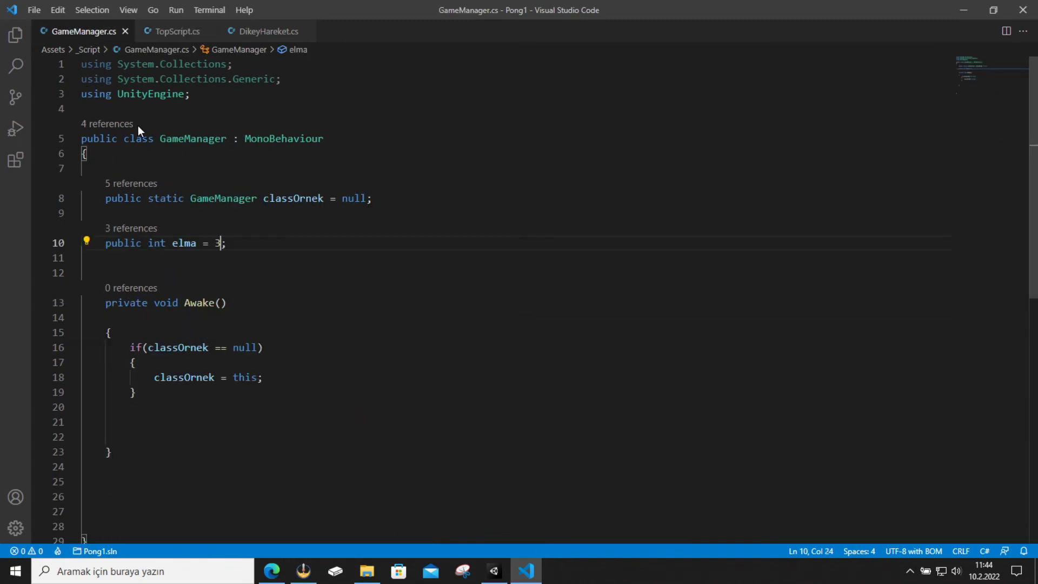
pyautogui.click(168, 34)
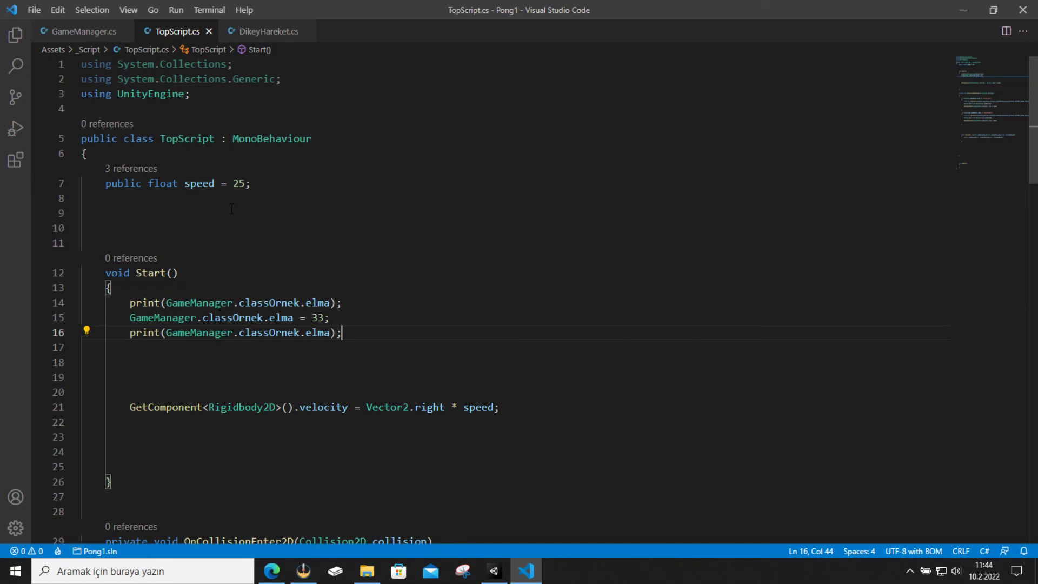
pyautogui.click(87, 31)
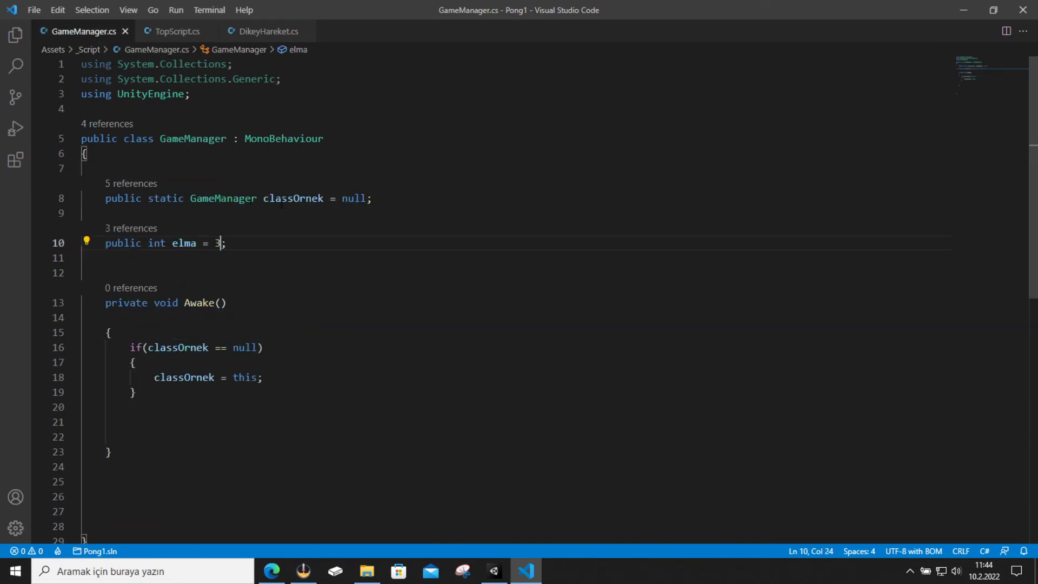
# Open the DikeyHareket paddle script and place the cursor on line 20 inside FixedUpdate.
pyautogui.click(265, 31)
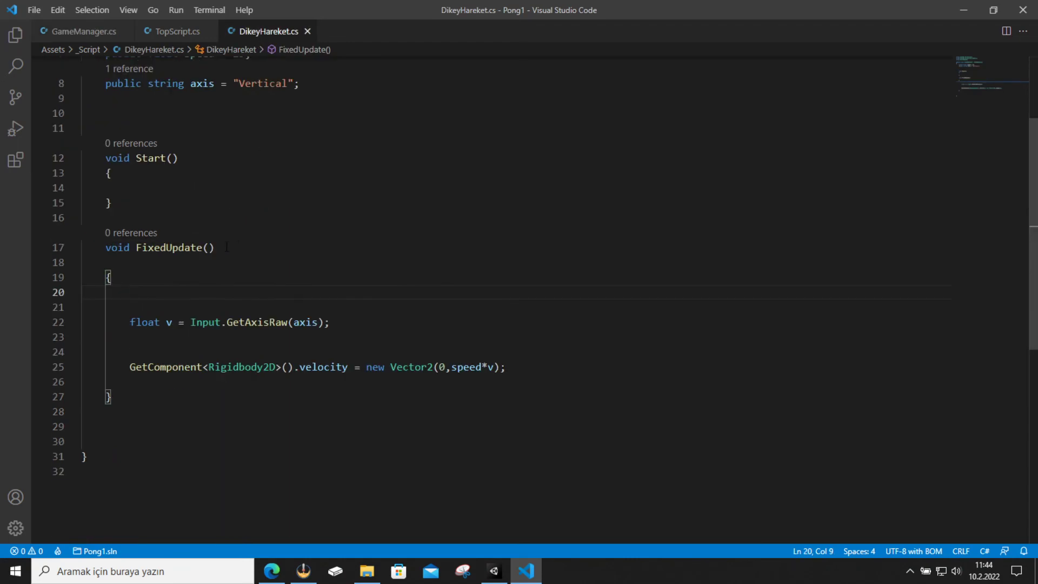
pyautogui.click(179, 203)
pyautogui.scroll(2, 178, 163)
pyautogui.scroll(-2, 184, 135)
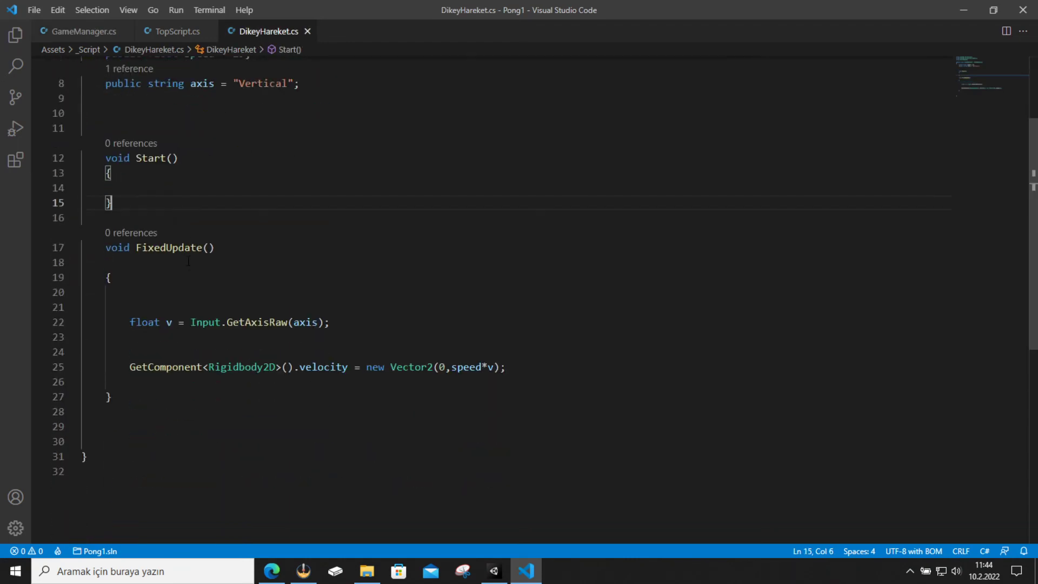
pyautogui.click(179, 31)
pyautogui.click(266, 32)
pyautogui.click(216, 292)
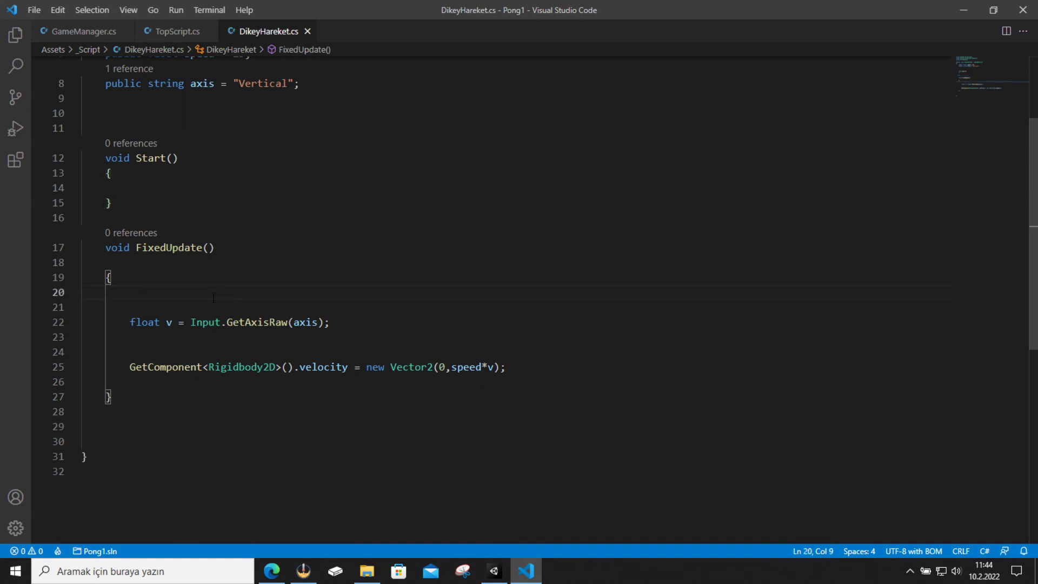
pyautogui.click(167, 33)
# Write 'print(GameManager.classOrnek.elma);' on line 20 at the top of DikeyHareket's FixedUpdate.
pyautogui.click(258, 32)
pyautogui.write('print')
pyautogui.press('Escape')
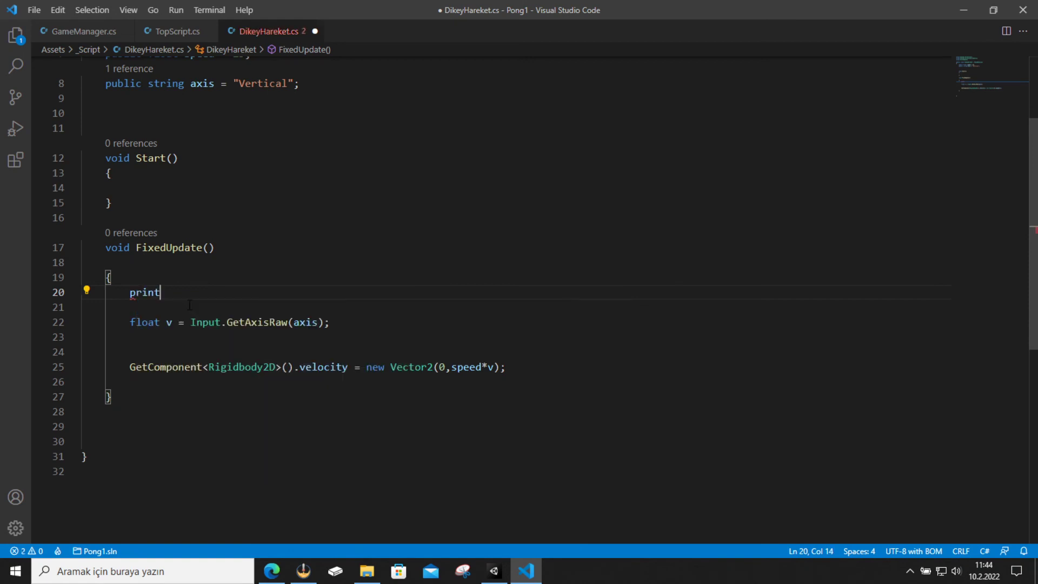
pyautogui.write('(')
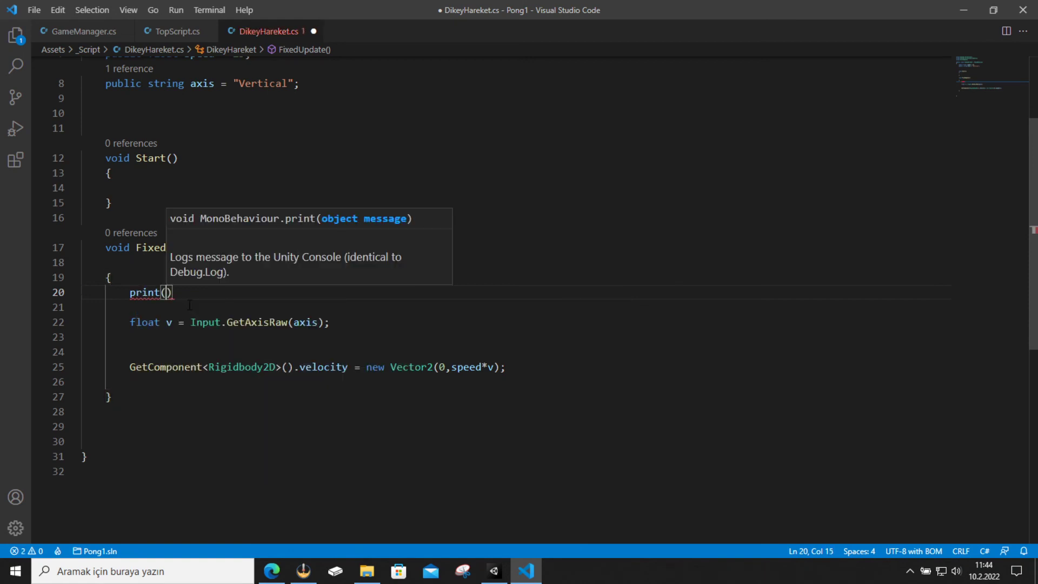
pyautogui.write('game')
pyautogui.press('Down')
pyautogui.write('.')
pyautogui.press('Return')
pyautogui.write('.')
pyautogui.press('Down')
pyautogui.press('Down')
pyautogui.press('Down')
pyautogui.press('Down')
pyautogui.press('Down')
pyautogui.press('Return')
pyautogui.write(');')
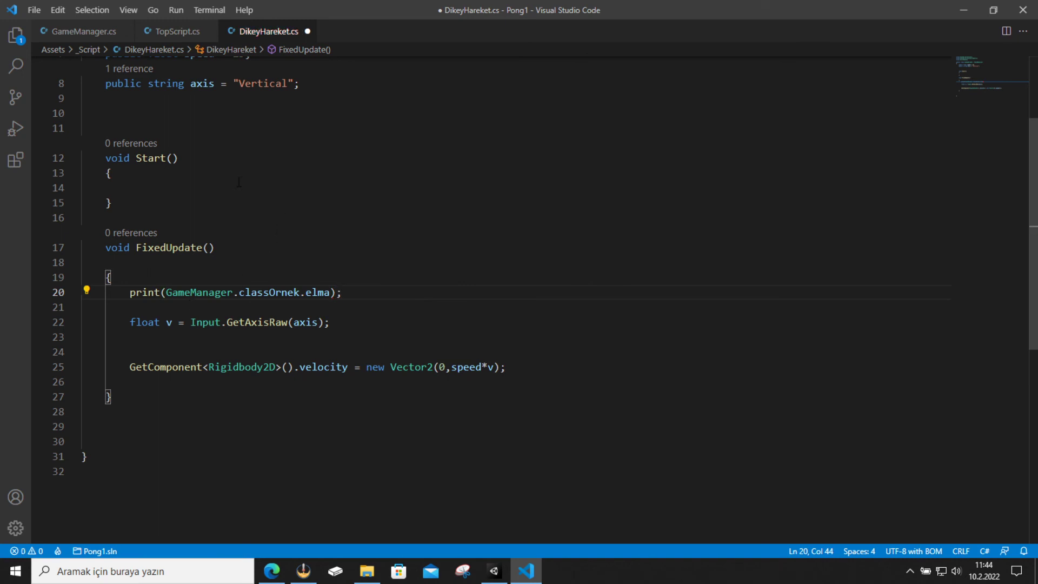
pyautogui.click(76, 31)
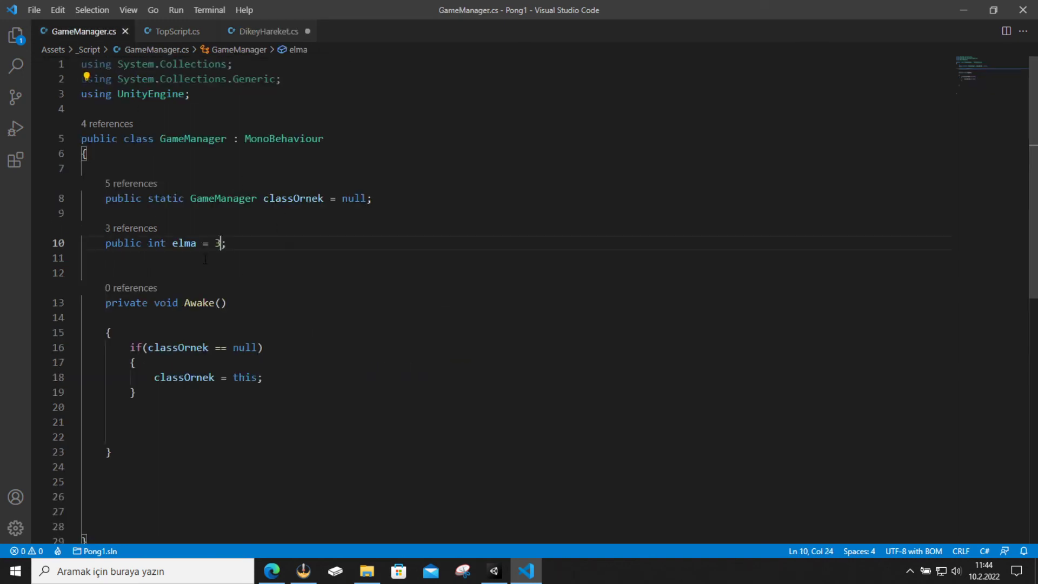
# Compare the GameManager.cs and TopScript.cs code against DikeyHareket.cs.
pyautogui.click(178, 32)
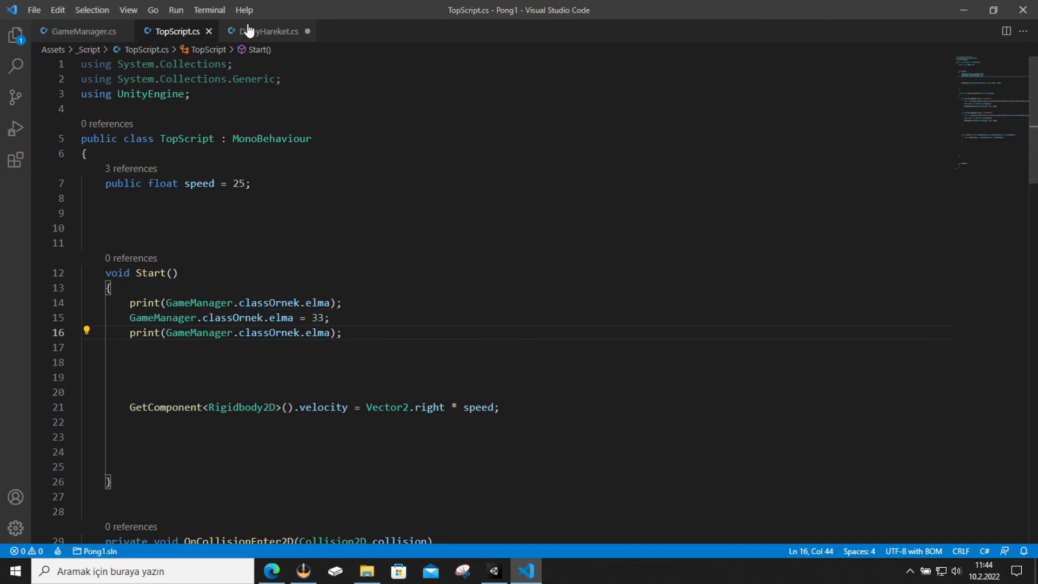
pyautogui.click(273, 31)
pyautogui.click(87, 32)
pyautogui.click(268, 31)
pyautogui.click(176, 32)
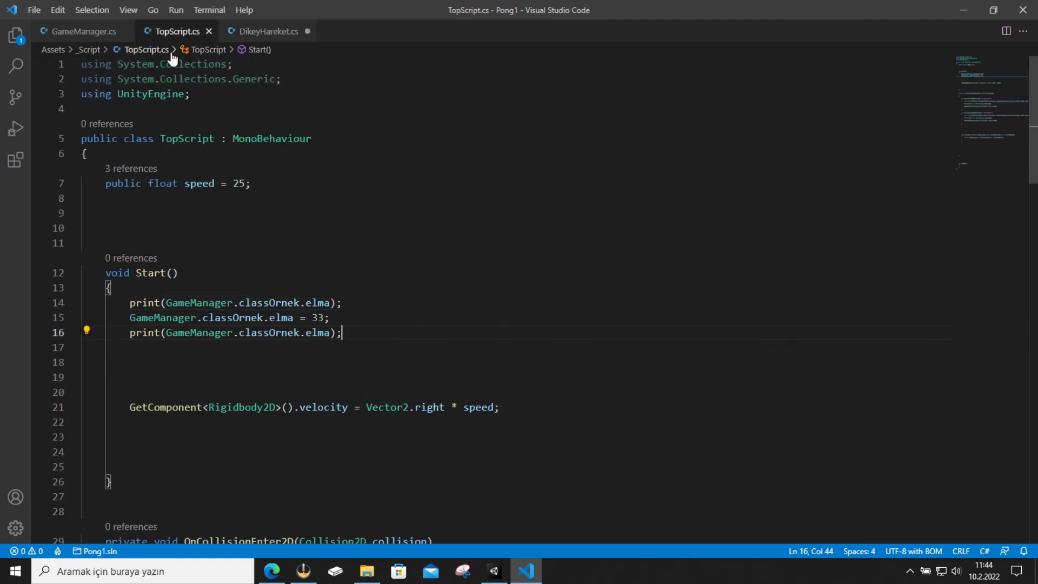
pyautogui.click(78, 32)
pyautogui.click(266, 32)
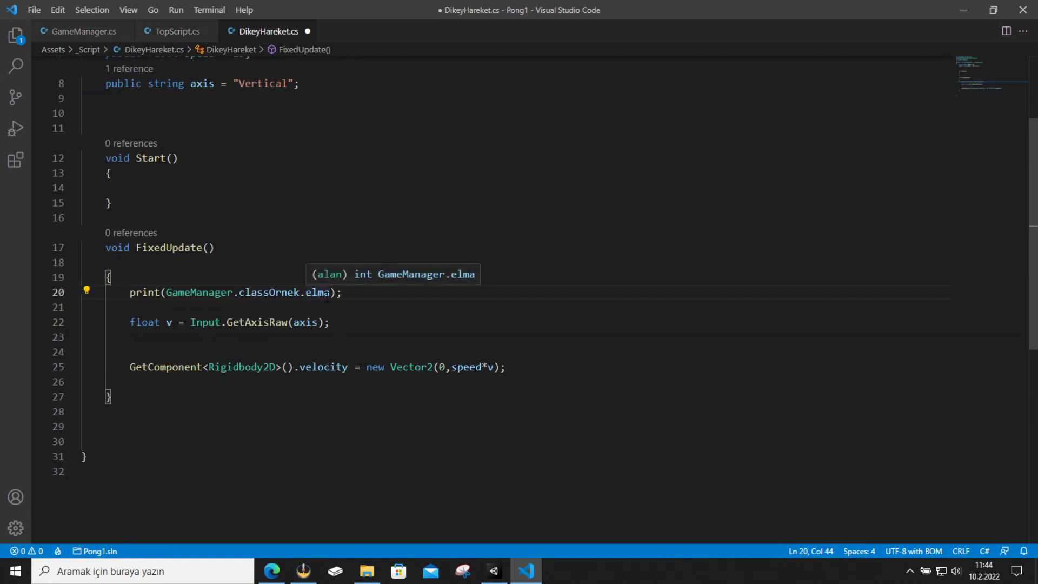
pyautogui.click(78, 34)
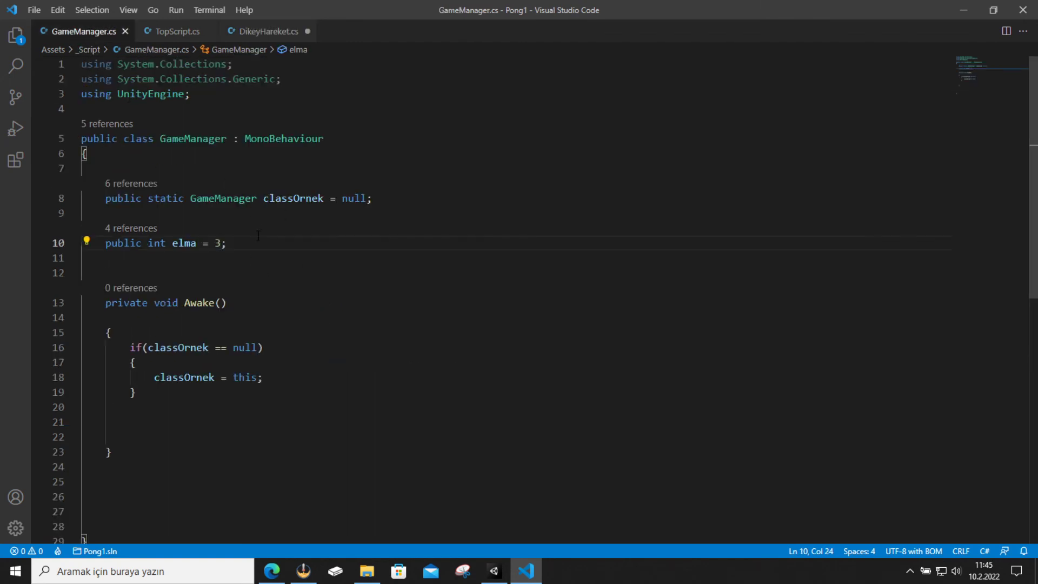
pyautogui.click(257, 34)
# Recheck TopScript and GameManager, then save DikeyHareket.cs with its new elma print line.
pyautogui.click(177, 34)
pyautogui.click(262, 34)
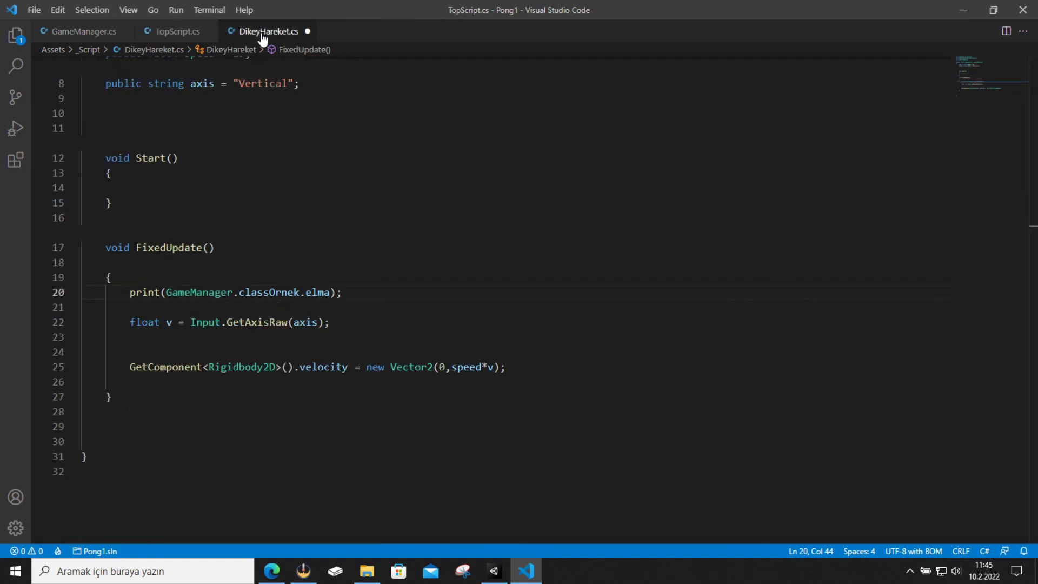
pyautogui.click(215, 34)
pyautogui.click(255, 34)
pyautogui.click(182, 39)
pyautogui.click(248, 34)
pyautogui.click(93, 39)
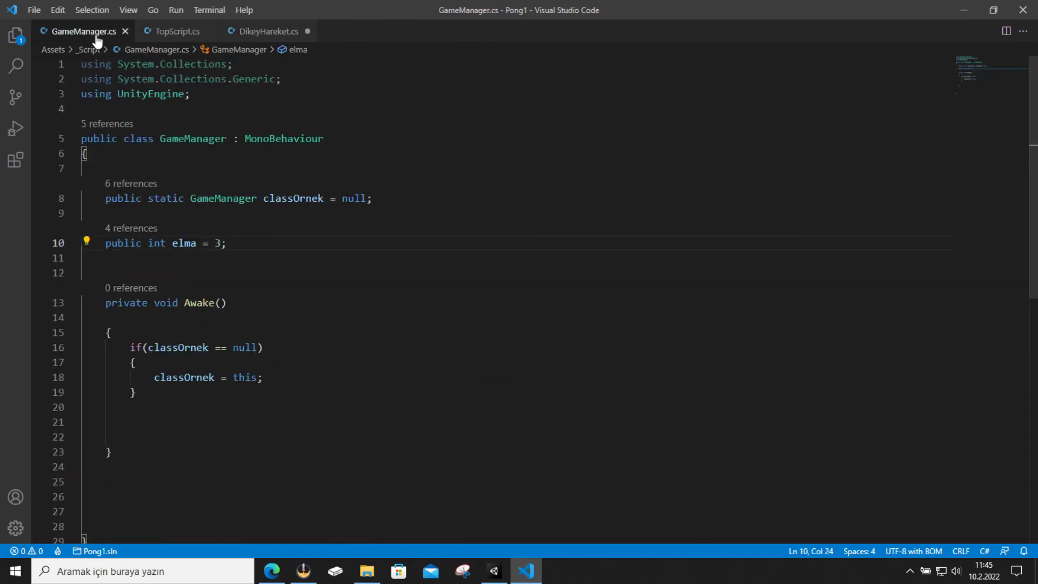
pyautogui.click(265, 31)
pyautogui.hotkey('ctrl', 's')
# Run the game in Unity, watch the Console repeat 33, then return to VS Code.
pyautogui.click(493, 570)
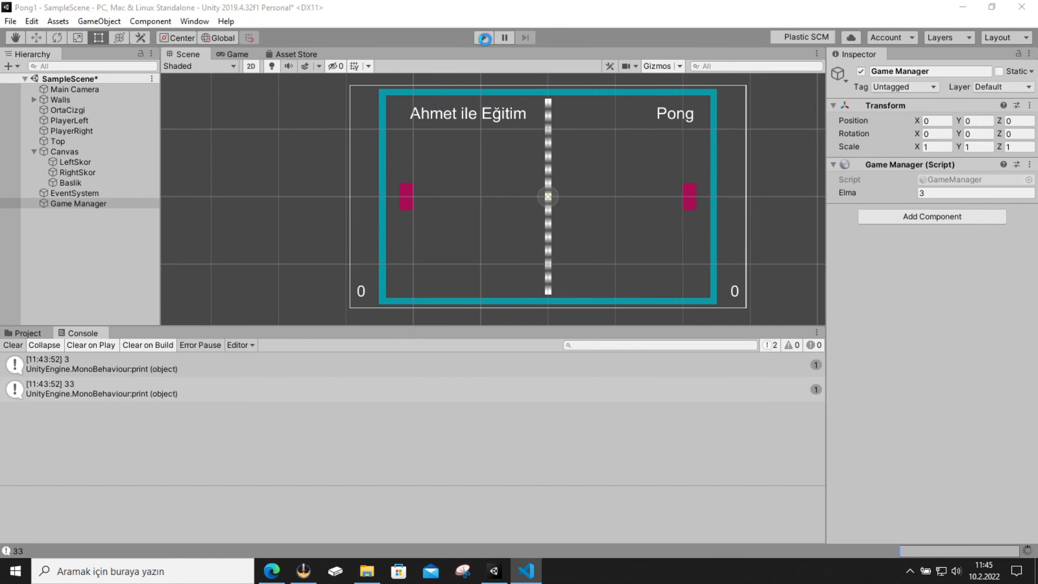
pyautogui.click(484, 38)
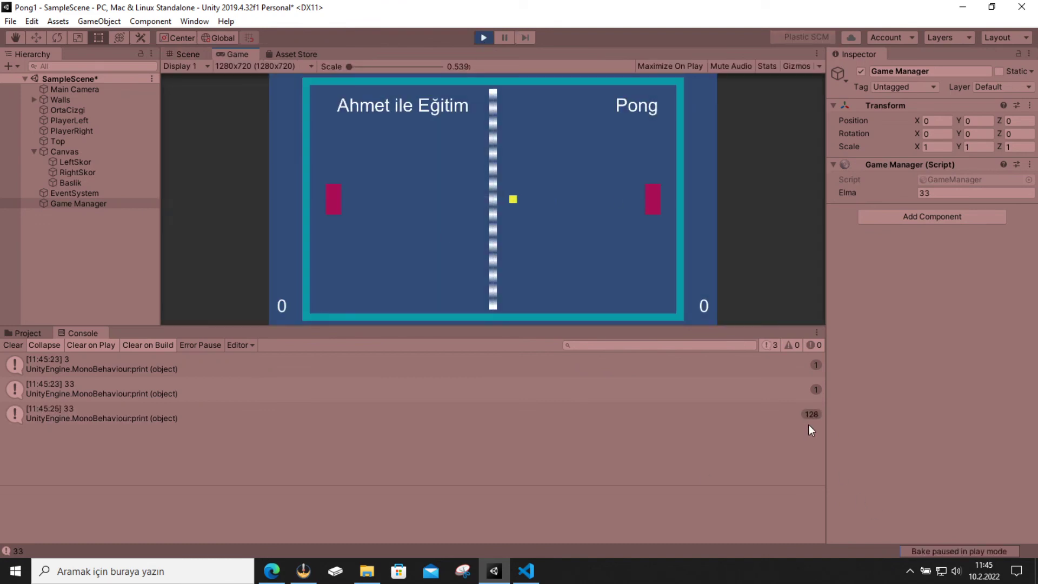
pyautogui.click(526, 571)
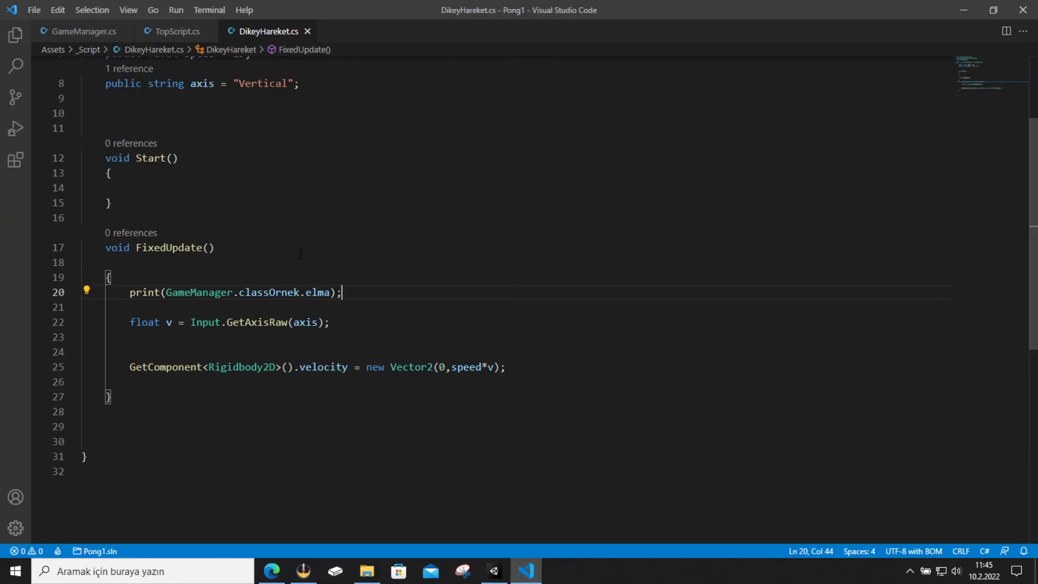
# Scroll through DikeyHareket.cs and TopScript.cs to review how elma is used.
pyautogui.scroll(3, 379, 270)
pyautogui.scroll(-5, 378, 271)
pyautogui.scroll(4, 378, 270)
pyautogui.click(172, 31)
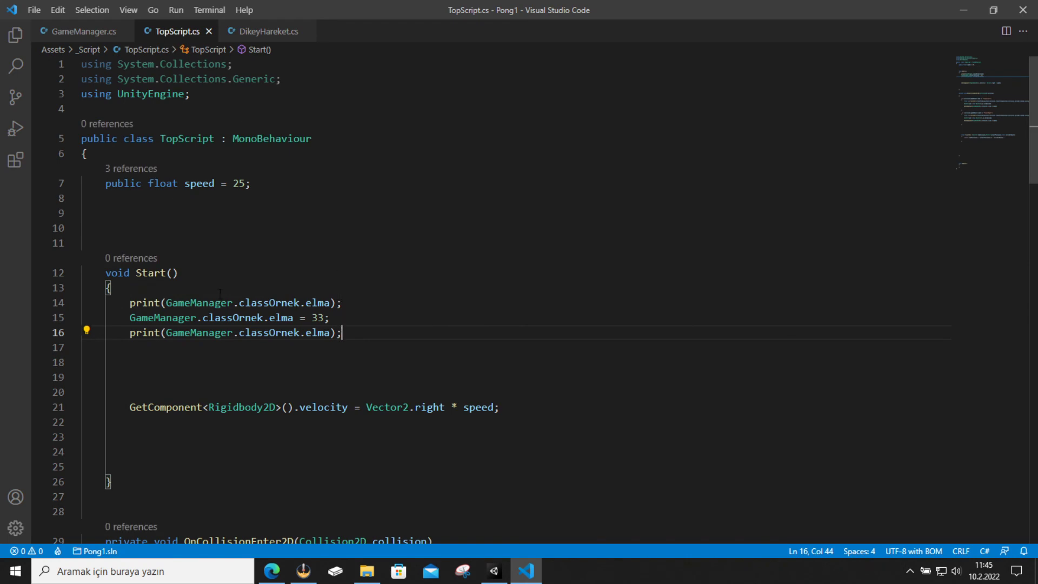
pyautogui.scroll(-1, 220, 292)
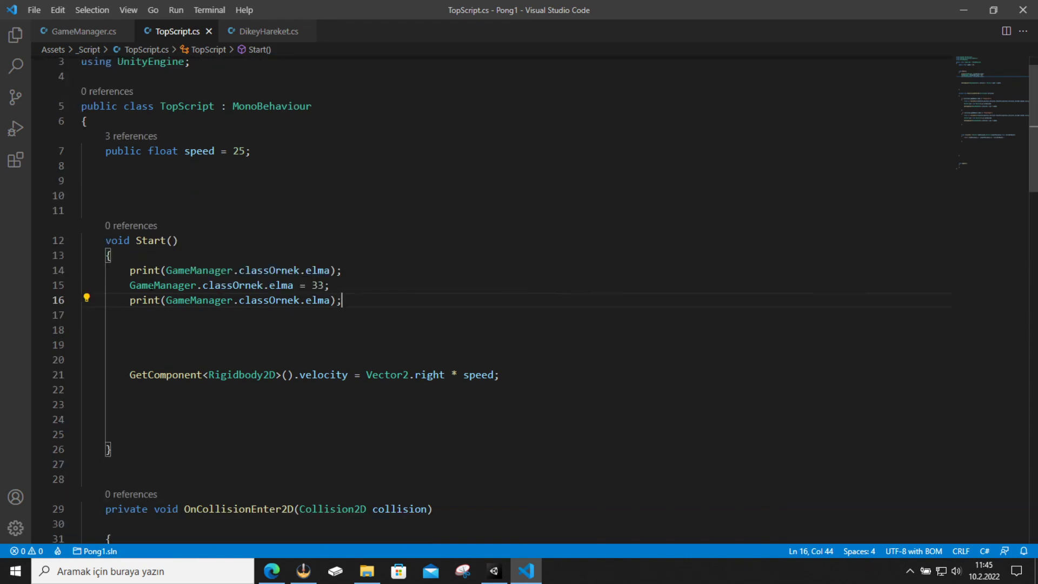
pyautogui.scroll(-2, 486, 297)
pyautogui.scroll(2, 221, 489)
pyautogui.scroll(1, 220, 379)
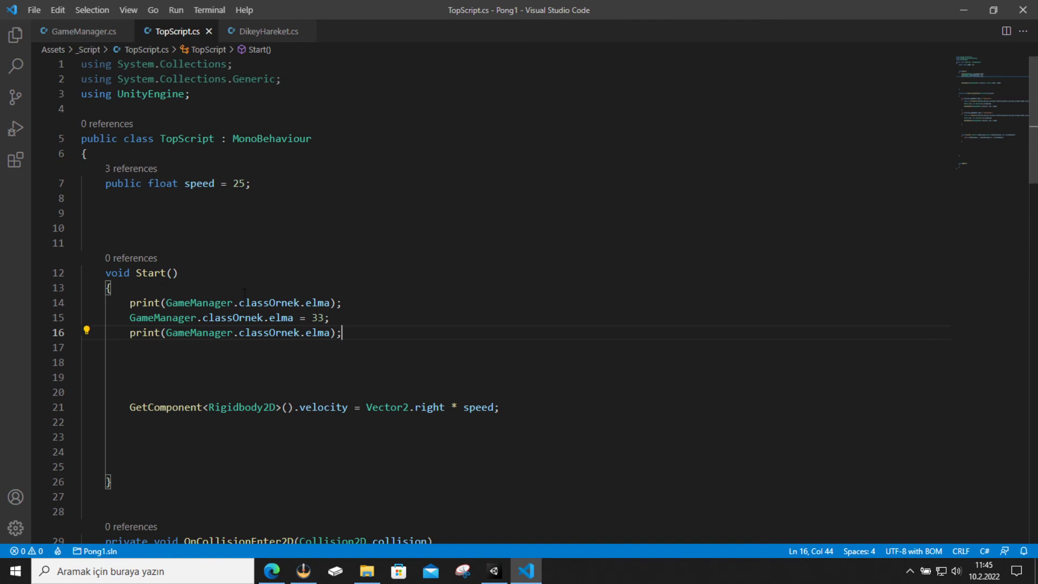
pyautogui.click(263, 32)
pyautogui.scroll(-2, 290, 299)
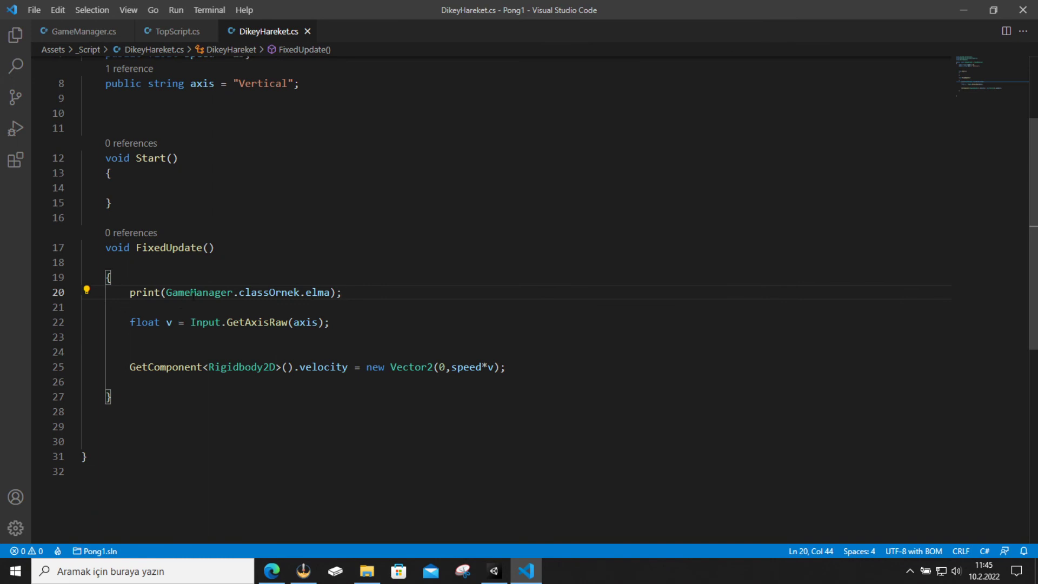
pyautogui.scroll(2, 199, 276)
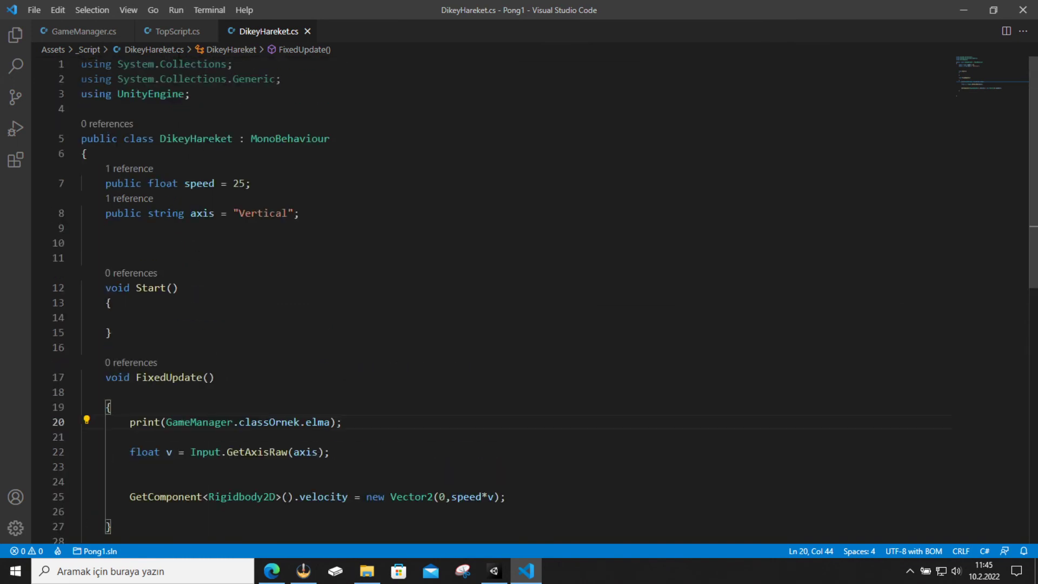
# Glance at TopScript and GameManager, then stop play mode in Unity so Elma resets to 3.
pyautogui.click(177, 33)
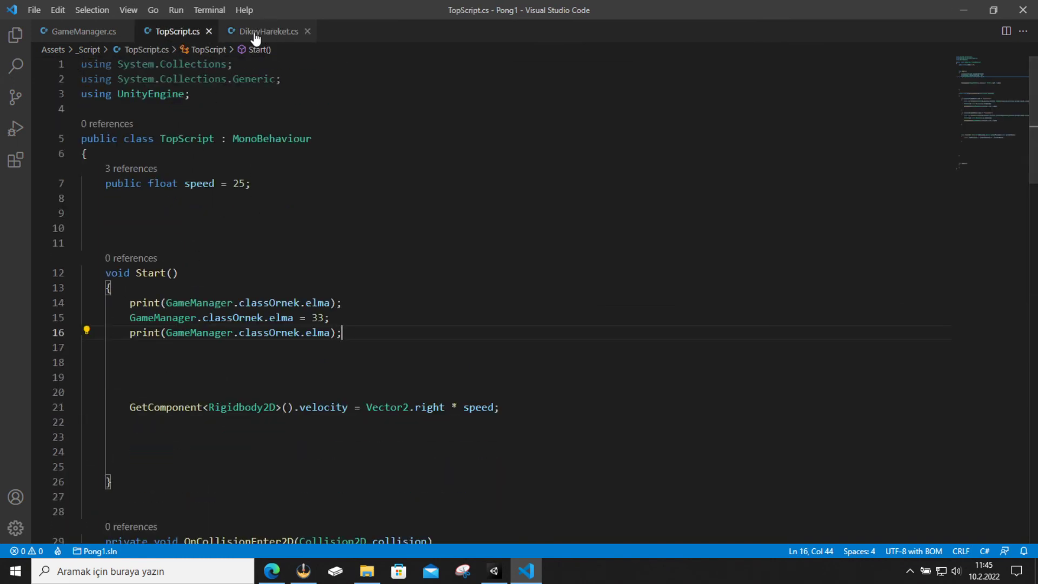
pyautogui.click(83, 34)
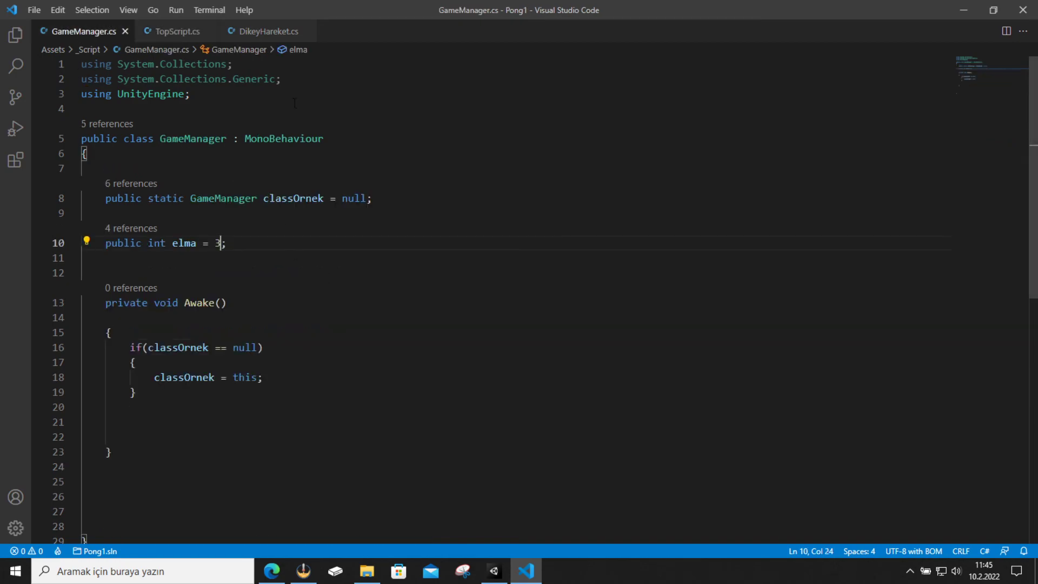
pyautogui.click(494, 571)
pyautogui.click(487, 38)
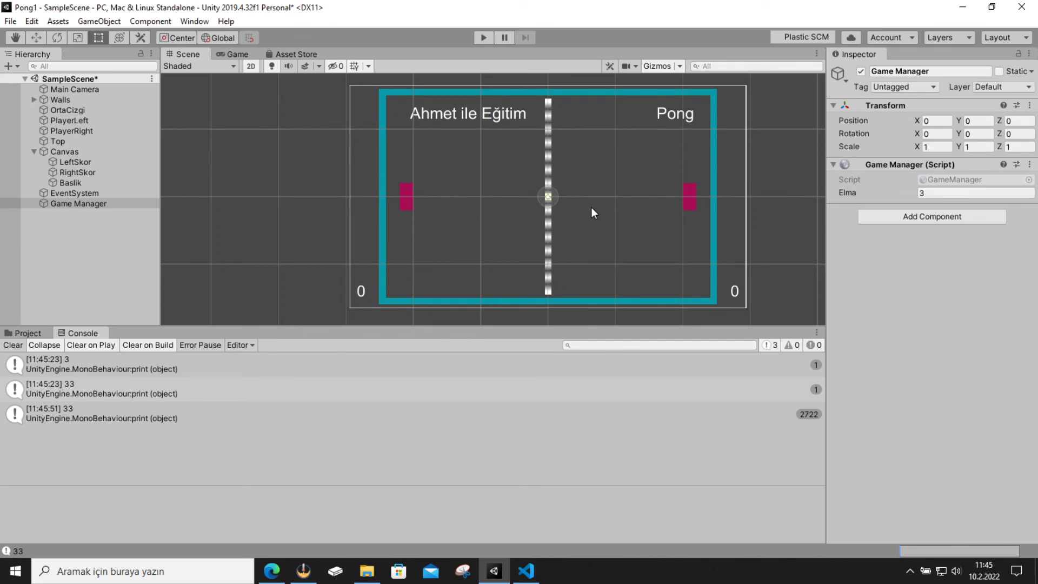
# Trace the second 33 Console message to TopScript.cs line 16, then return to GameManager.cs.
pyautogui.click(817, 278)
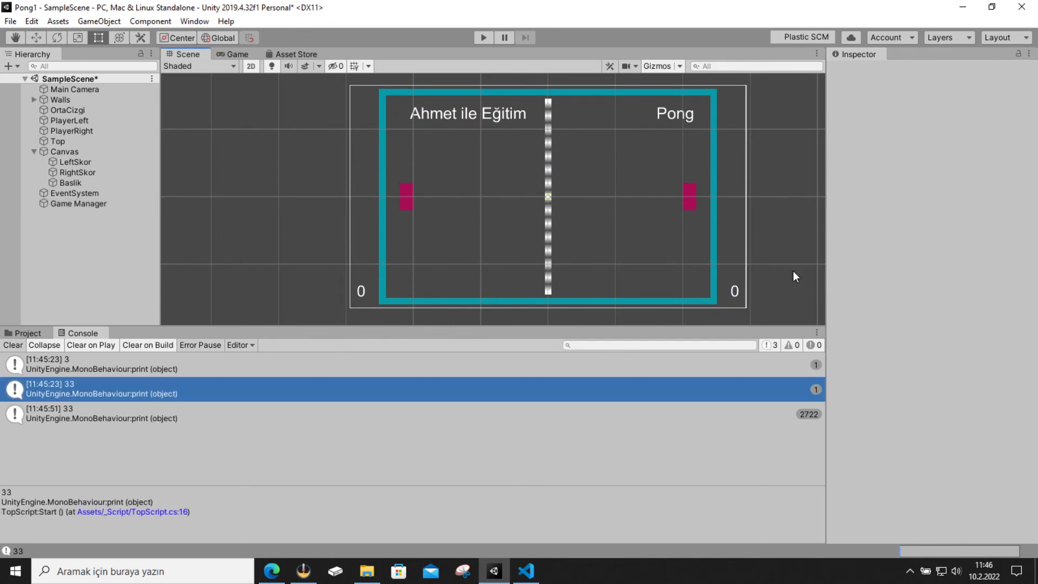
pyautogui.click(526, 571)
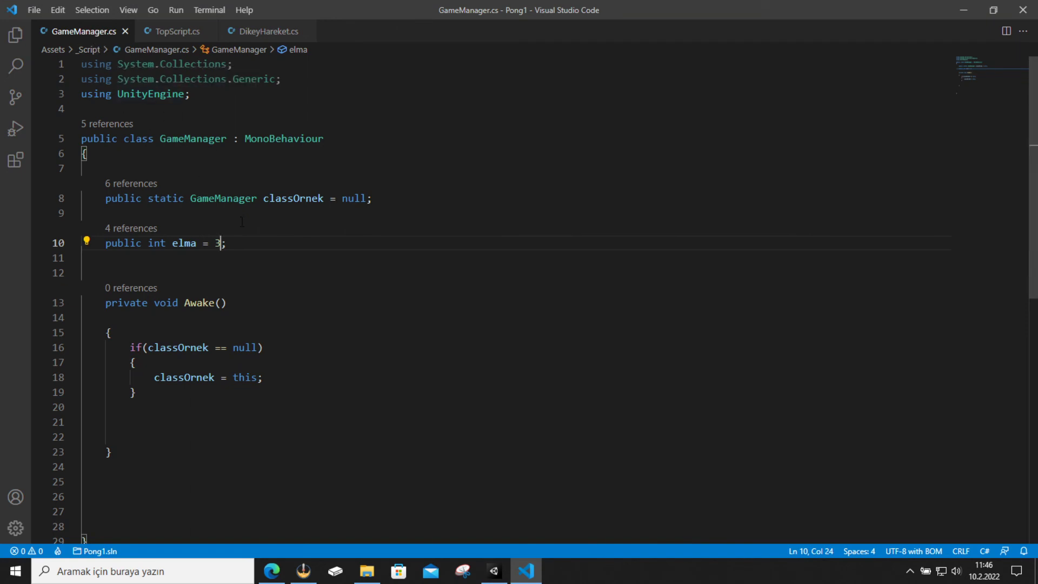
pyautogui.click(172, 33)
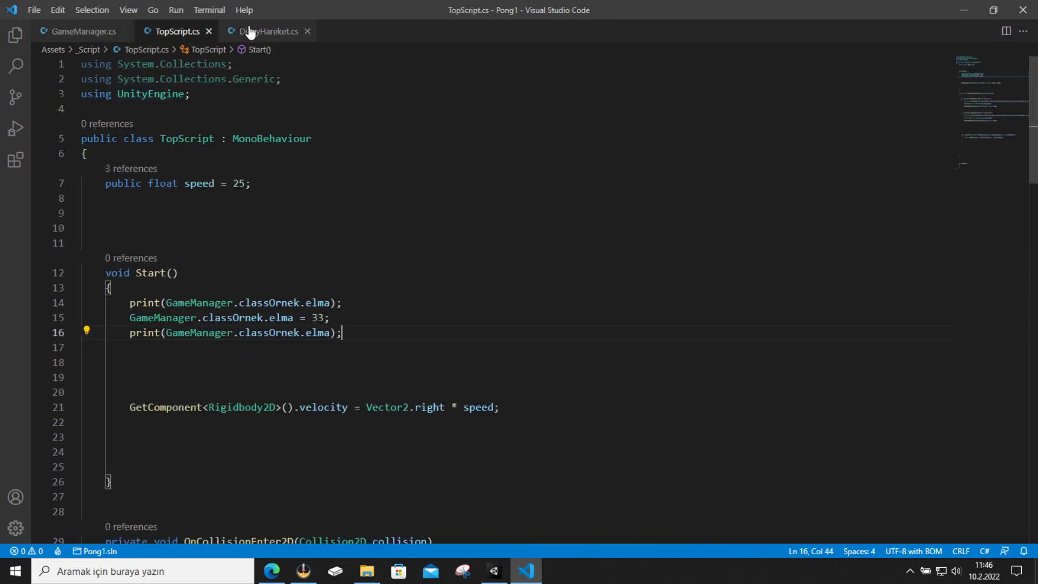
pyautogui.click(254, 31)
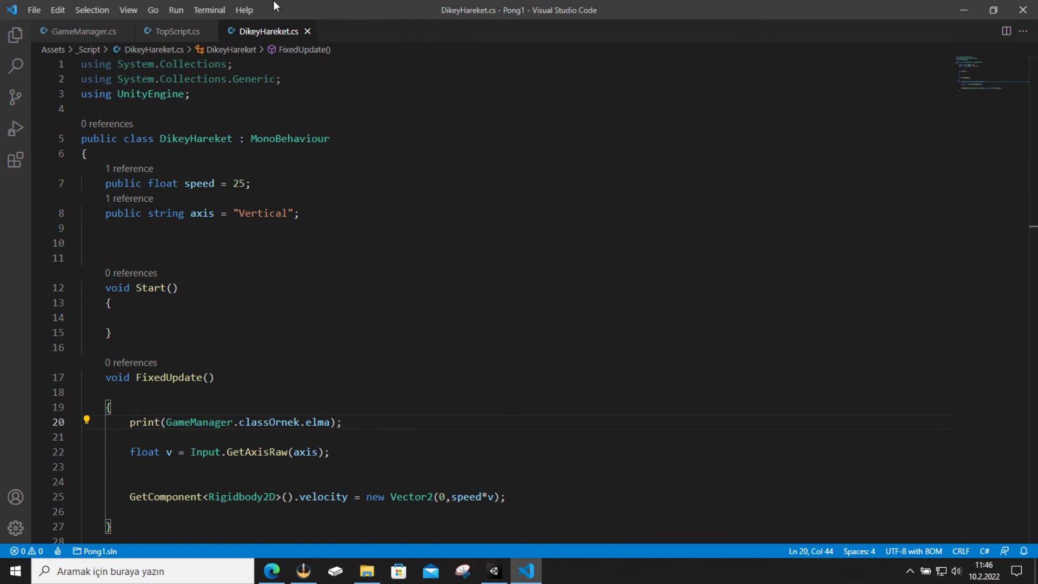
pyautogui.click(89, 34)
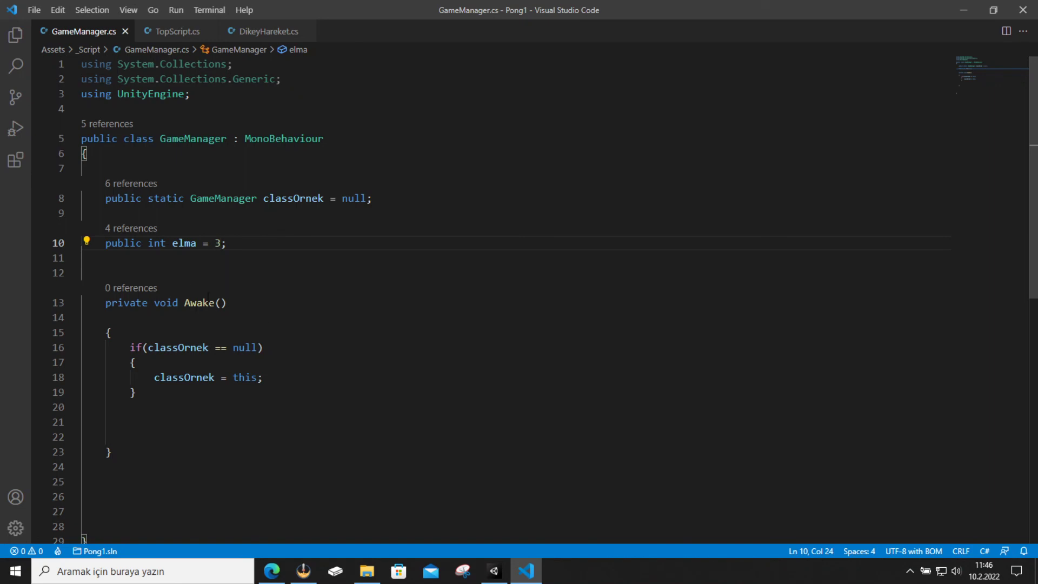
pyautogui.moveTo(105, 198); pyautogui.dragTo(186, 198)
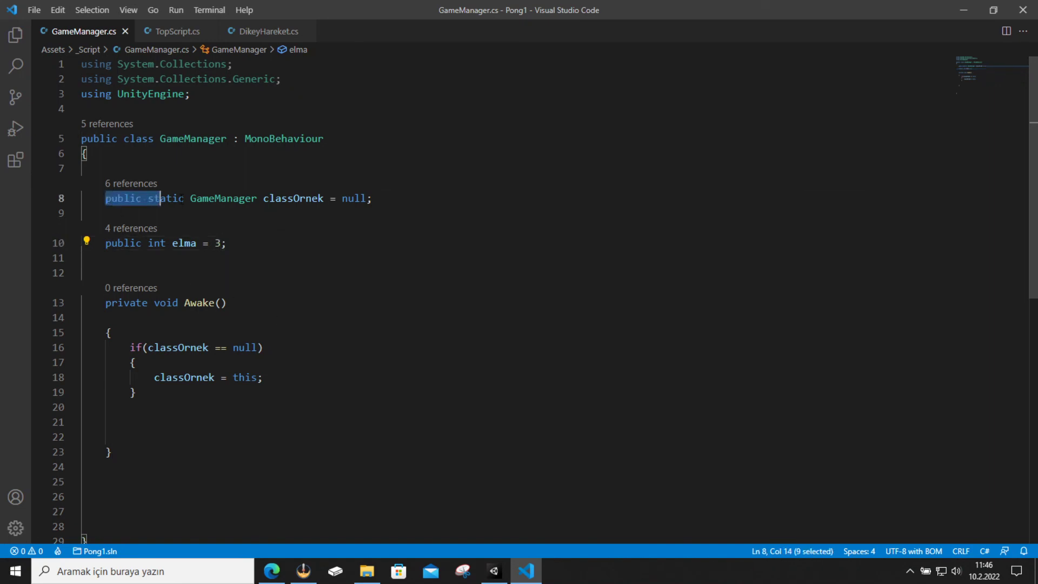
pyautogui.doubleClick(178, 198)
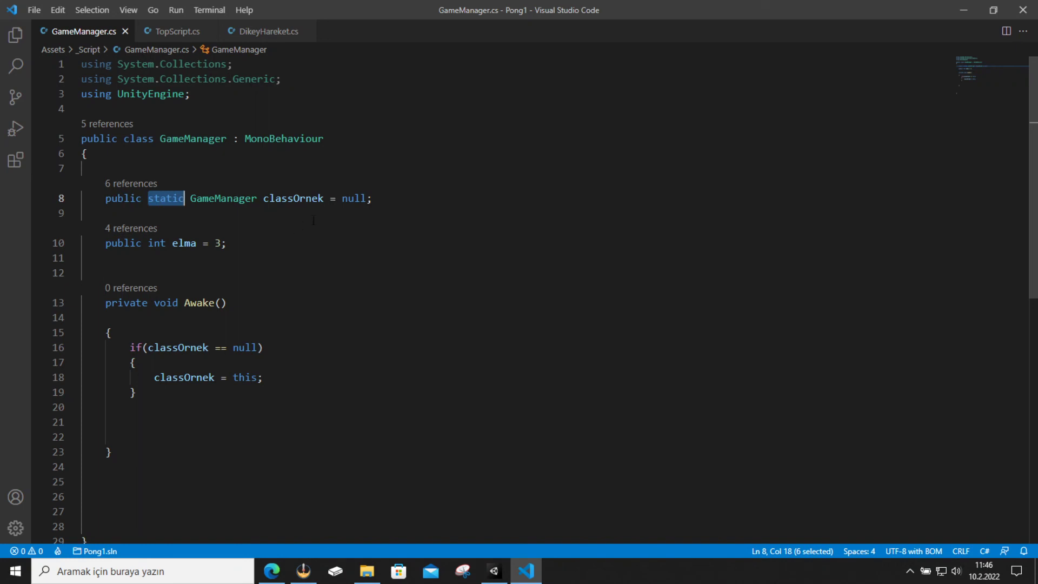
pyautogui.moveTo(137, 393); pyautogui.dragTo(106, 199)
pyautogui.click(263, 248)
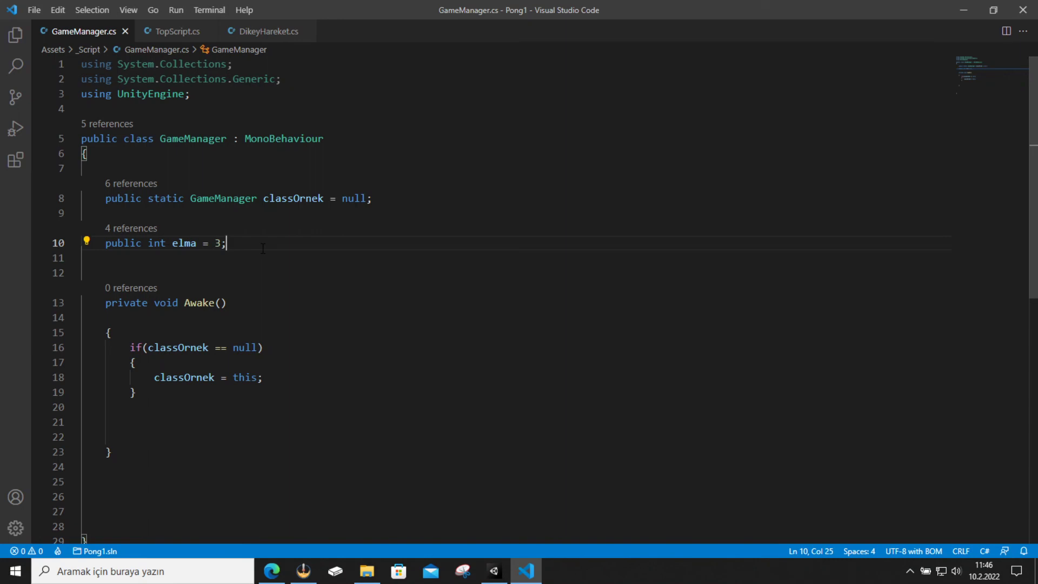
pyautogui.doubleClick(184, 199)
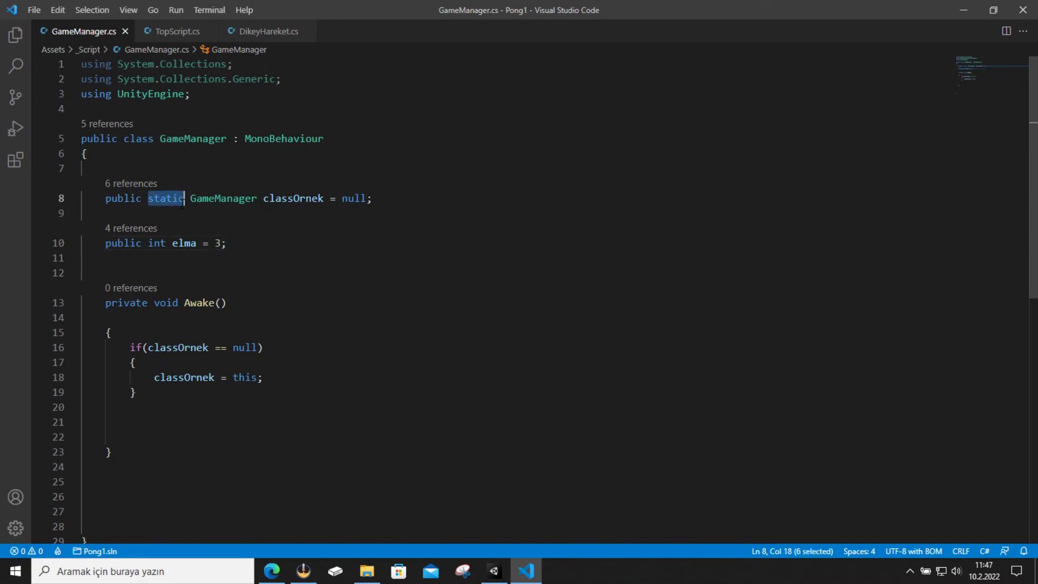
pyautogui.click(180, 199)
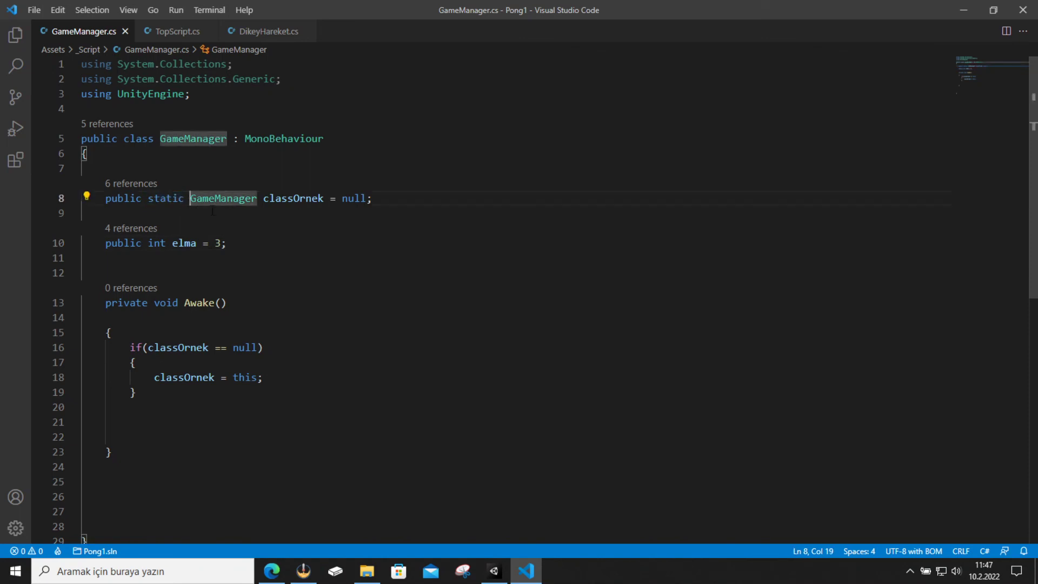
pyautogui.doubleClick(179, 200)
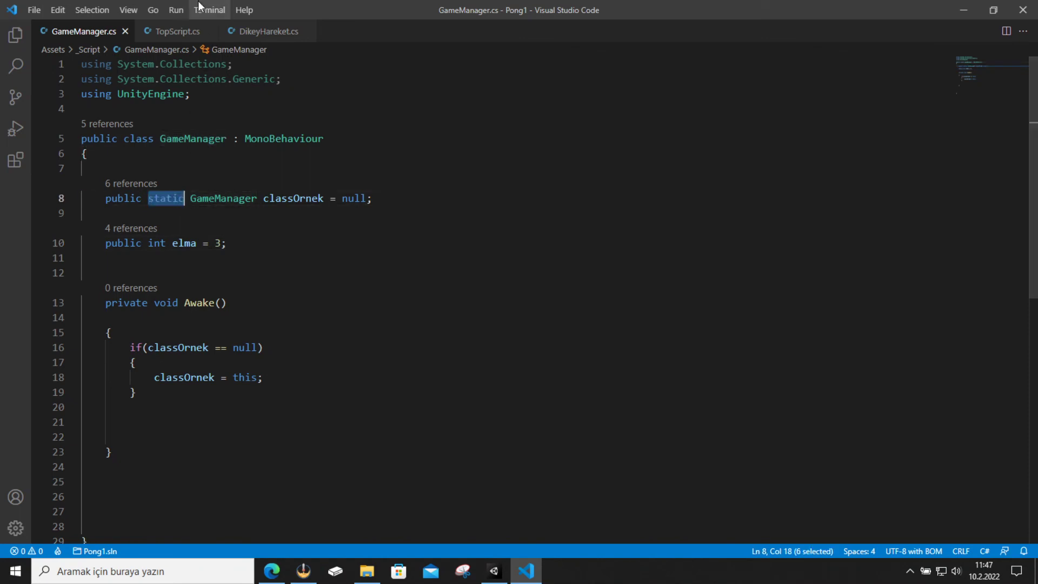
pyautogui.click(183, 35)
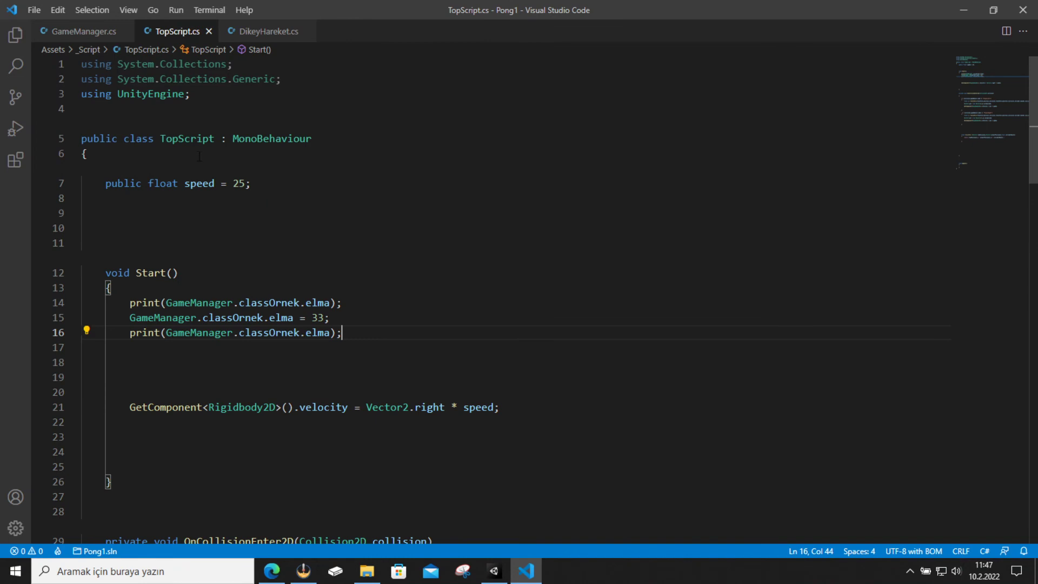
pyautogui.hotkey('ctrl', 'Tab')
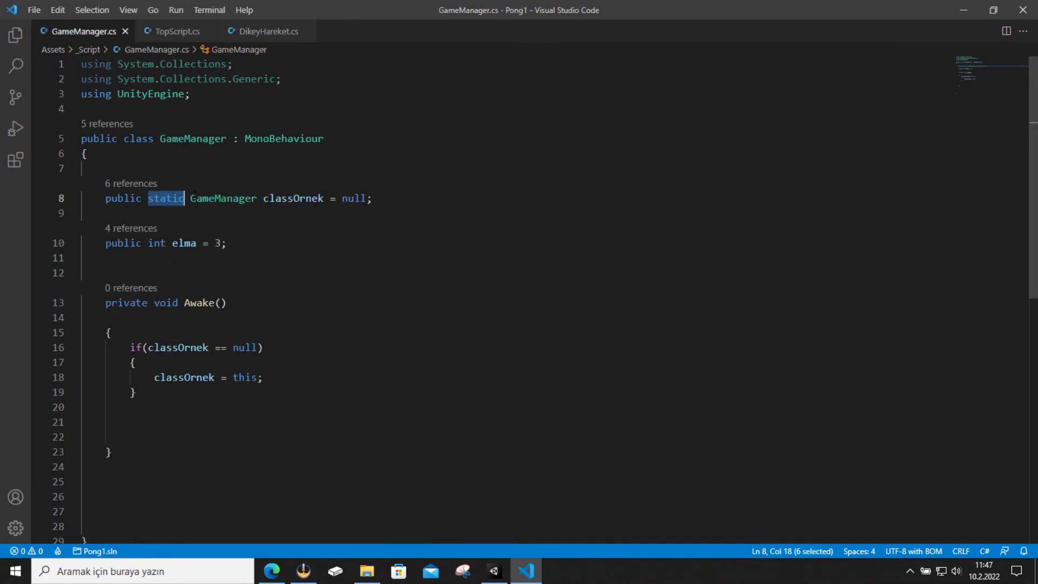
pyautogui.click(192, 199)
pyautogui.moveTo(106, 199); pyautogui.dragTo(373, 199)
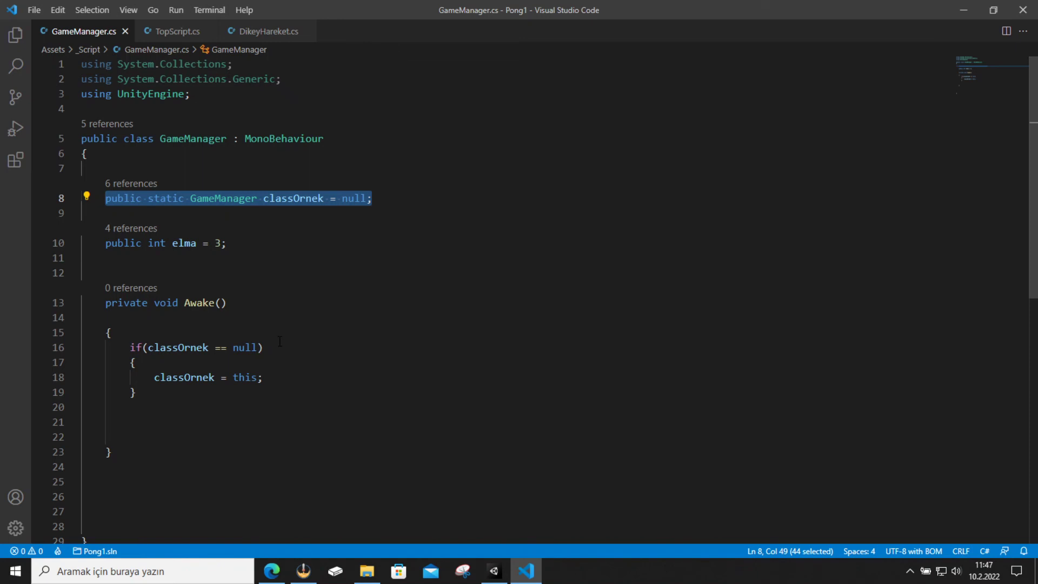
pyautogui.click(264, 377)
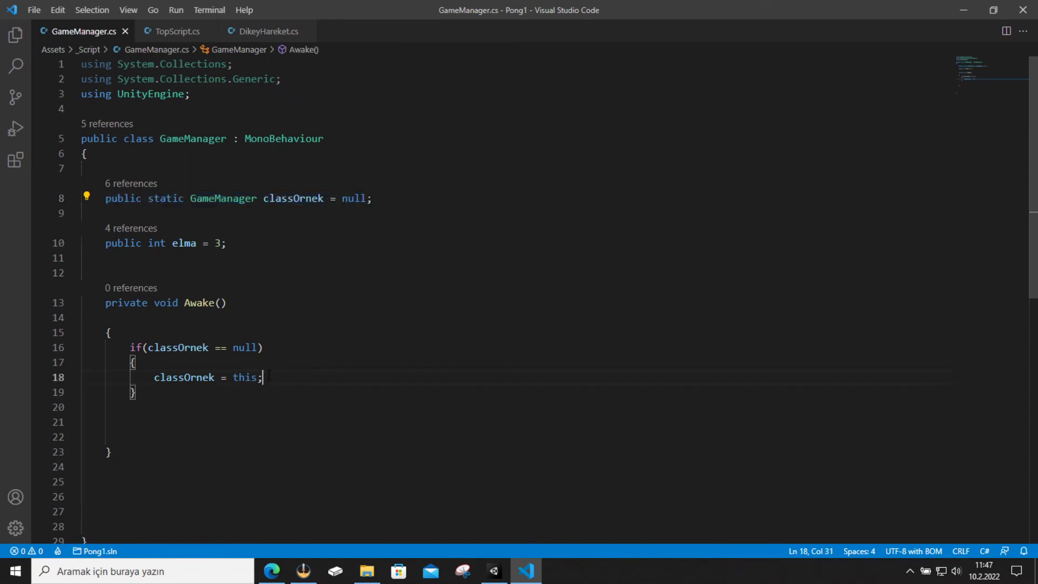
pyautogui.click(215, 347)
pyautogui.click(275, 379)
pyautogui.click(148, 198)
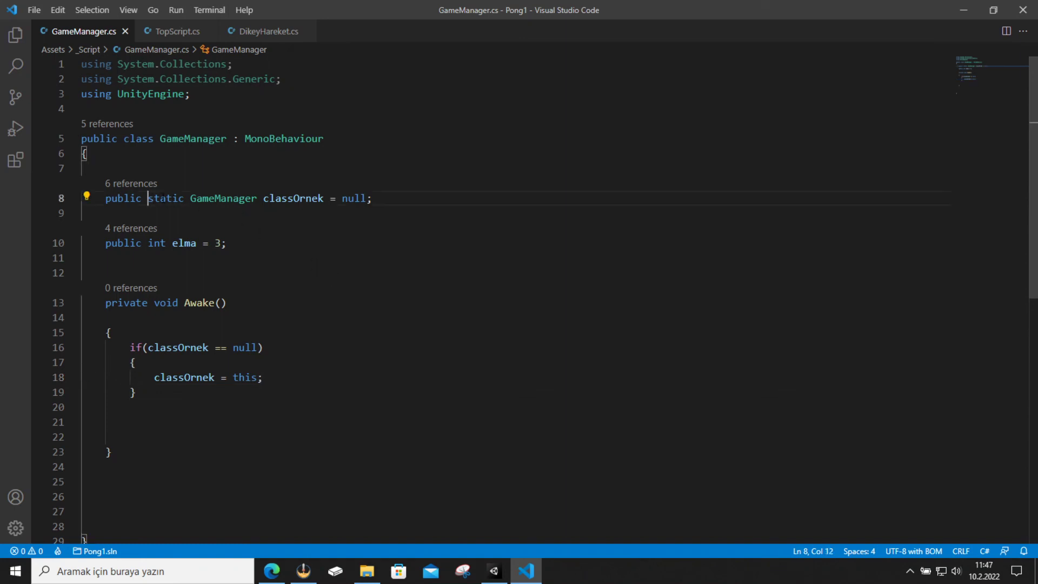
pyautogui.click(263, 199)
pyautogui.click(281, 200)
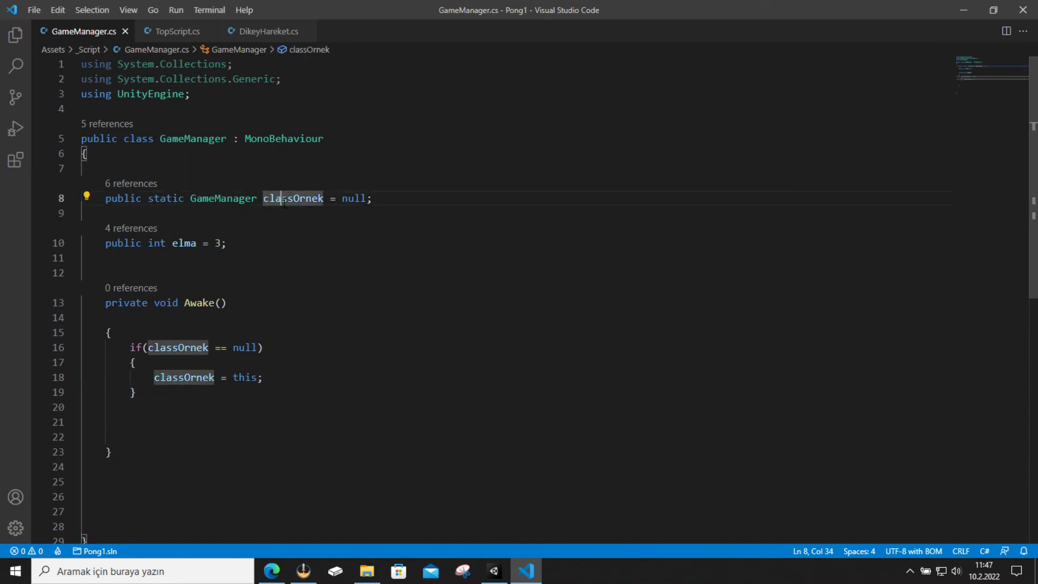
pyautogui.click(279, 376)
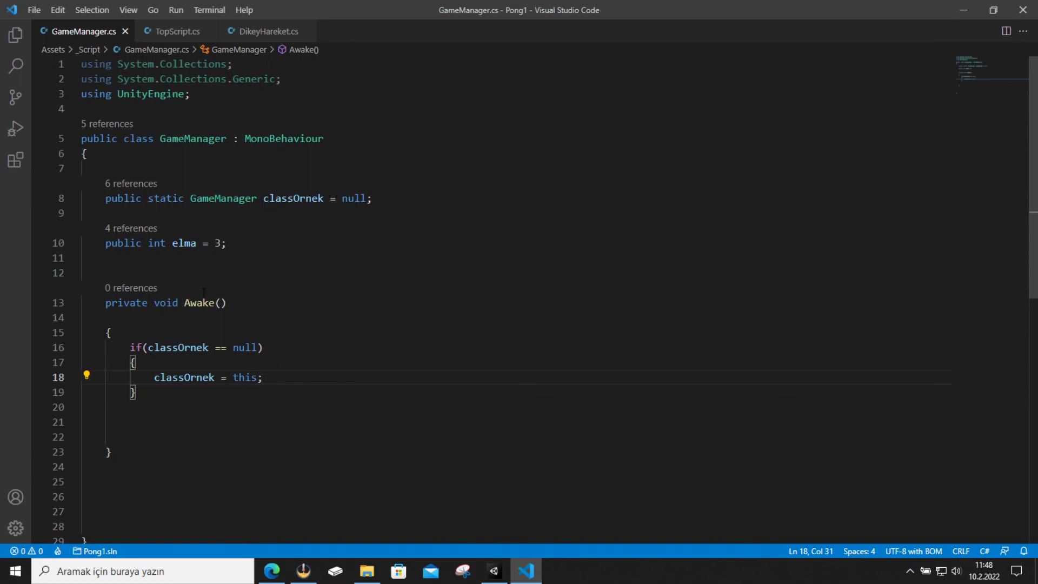
pyautogui.click(224, 211)
pyautogui.press('Down')
pyautogui.press('Down')
pyautogui.press('Down')
pyautogui.press('Up')
pyautogui.press('Left')
pyautogui.moveTo(242, 213); pyautogui.dragTo(242, 224)
pyautogui.click(241, 219)
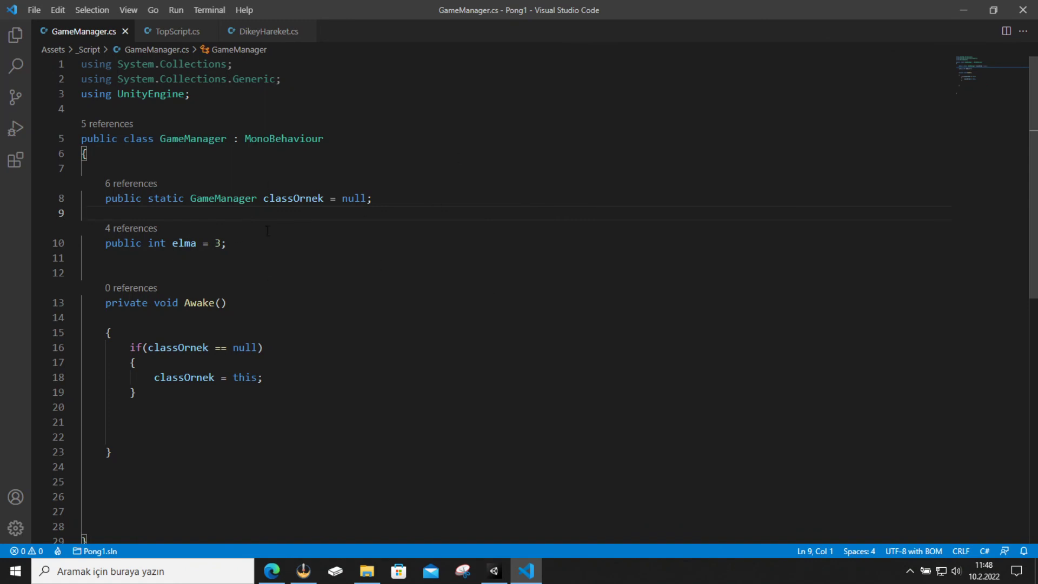
pyautogui.click(503, 568)
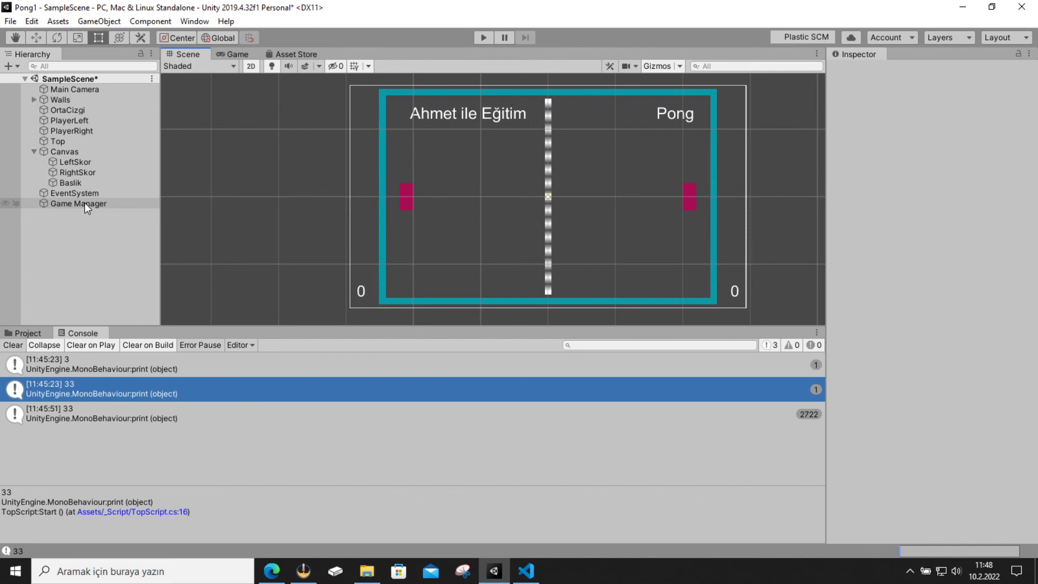
pyautogui.click(456, 203)
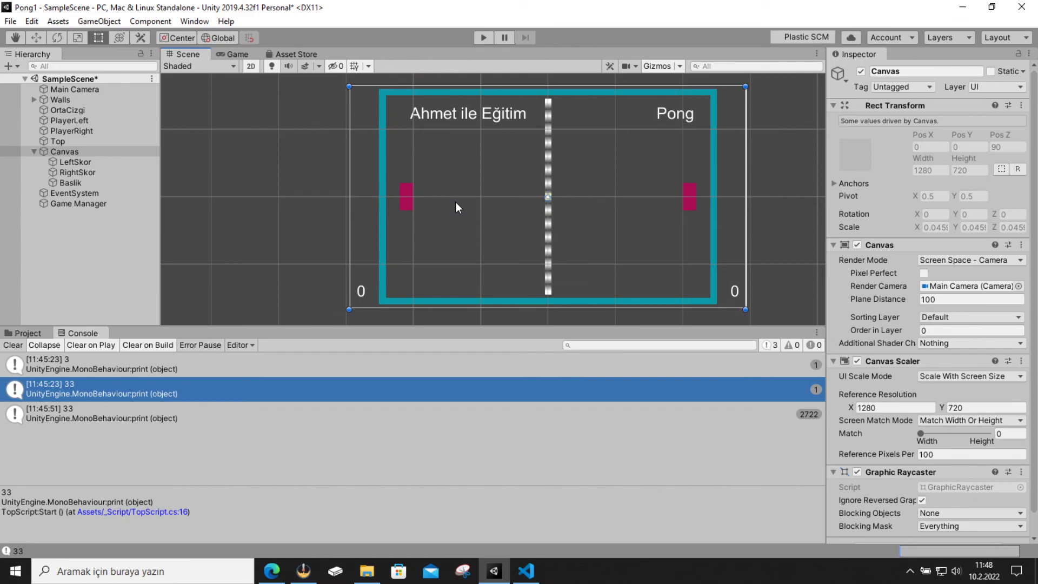
pyautogui.click(526, 570)
pyautogui.moveTo(106, 198); pyautogui.dragTo(372, 198)
pyautogui.moveTo(90, 307); pyautogui.dragTo(165, 450)
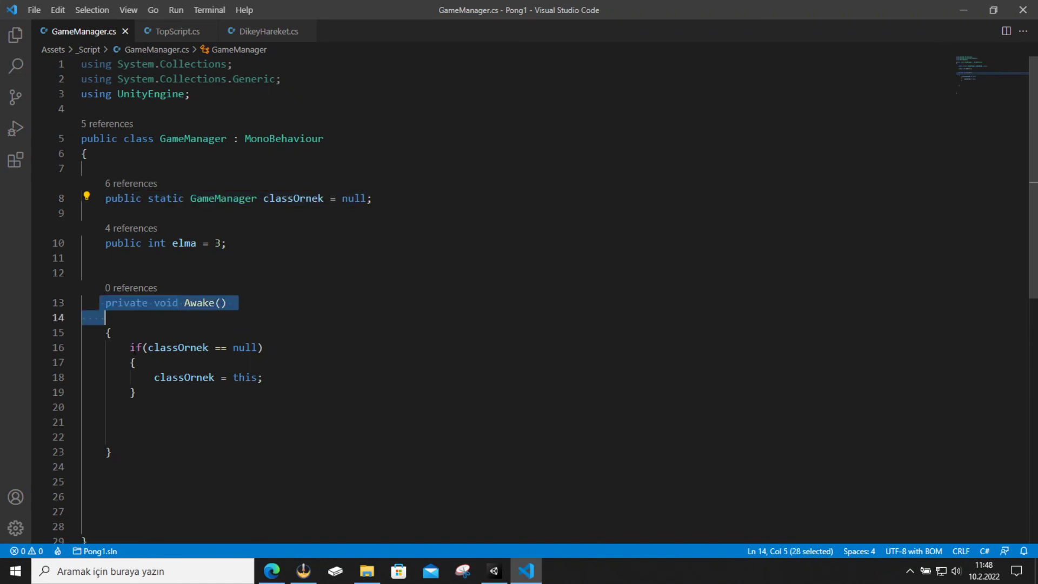
# Delete the empty lines at the end of GameManager's Awake, then highlight elma through Awake.
pyautogui.click(164, 450)
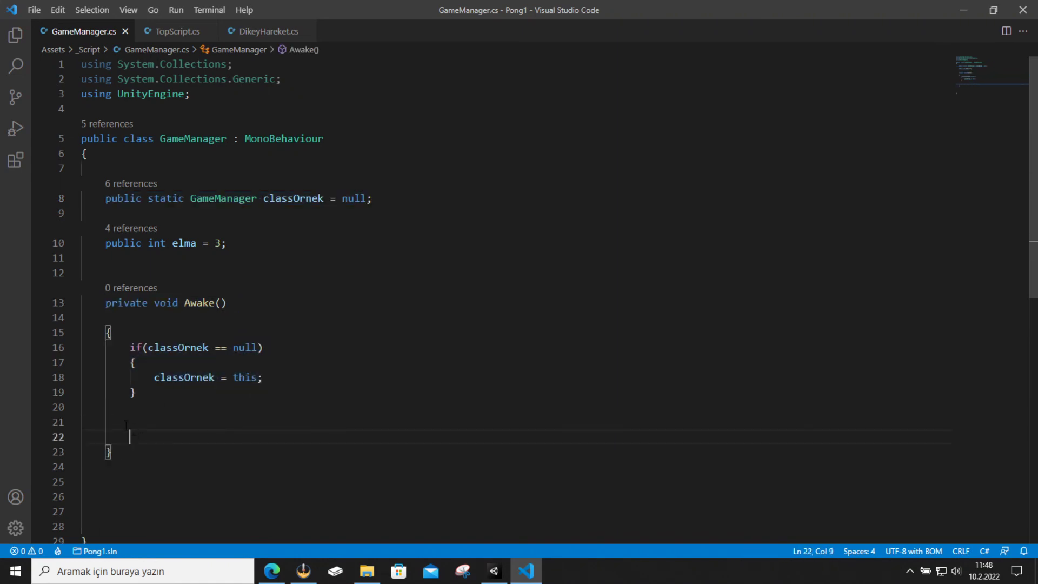
pyautogui.moveTo(129, 437); pyautogui.dragTo(82, 407)
pyautogui.press('BackSpace')
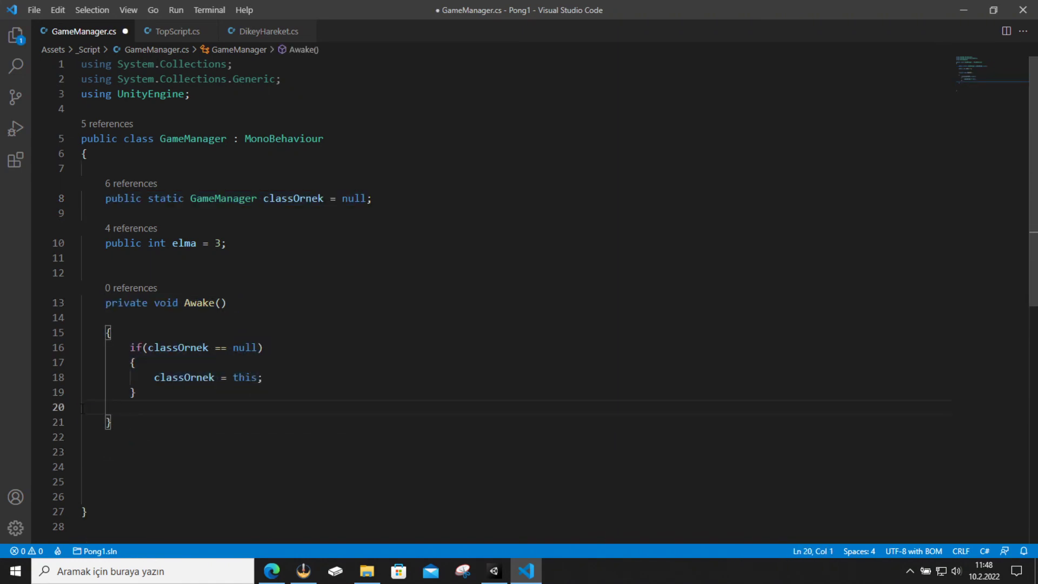
pyautogui.moveTo(162, 423); pyautogui.dragTo(232, 415)
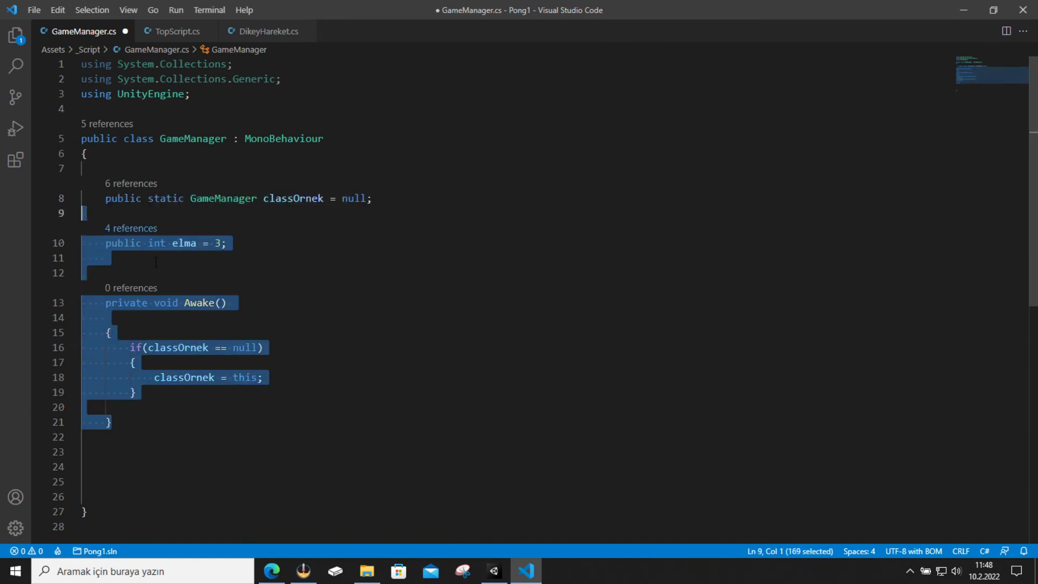